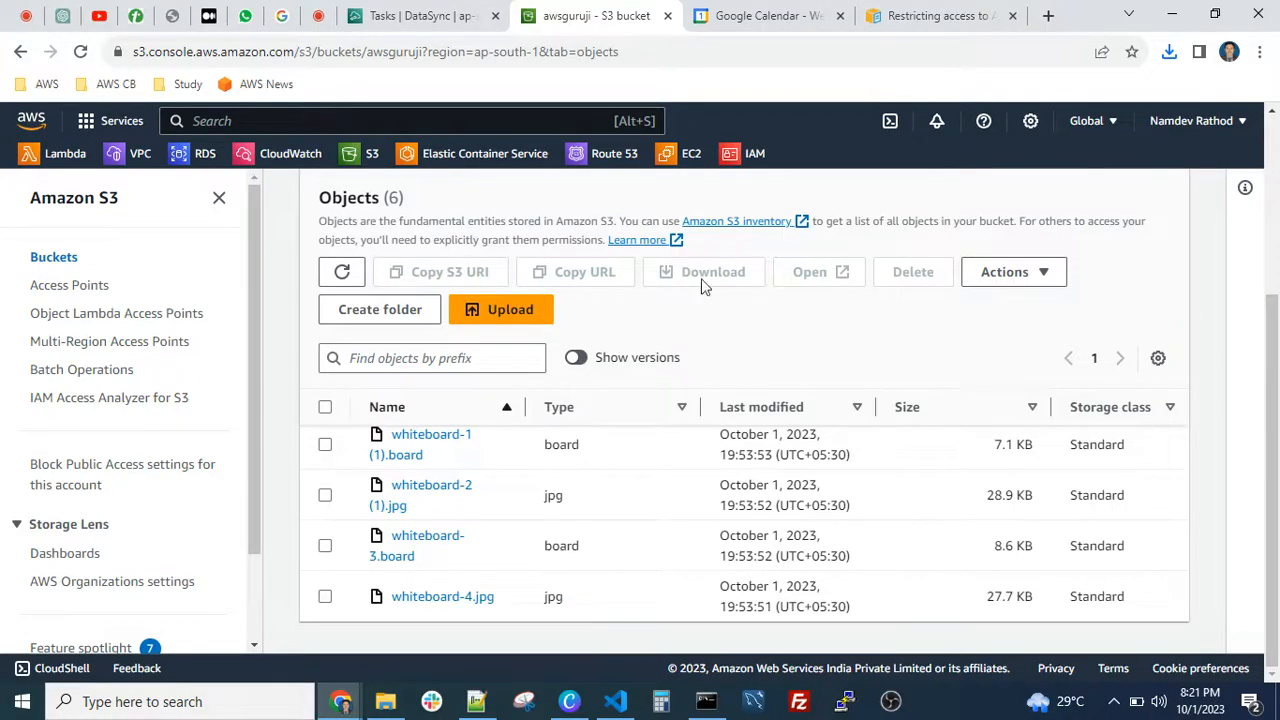
Start a new bucket from the bucket list and name it source-s3-bucket-demo.
scroll(685, 331, up, 5)
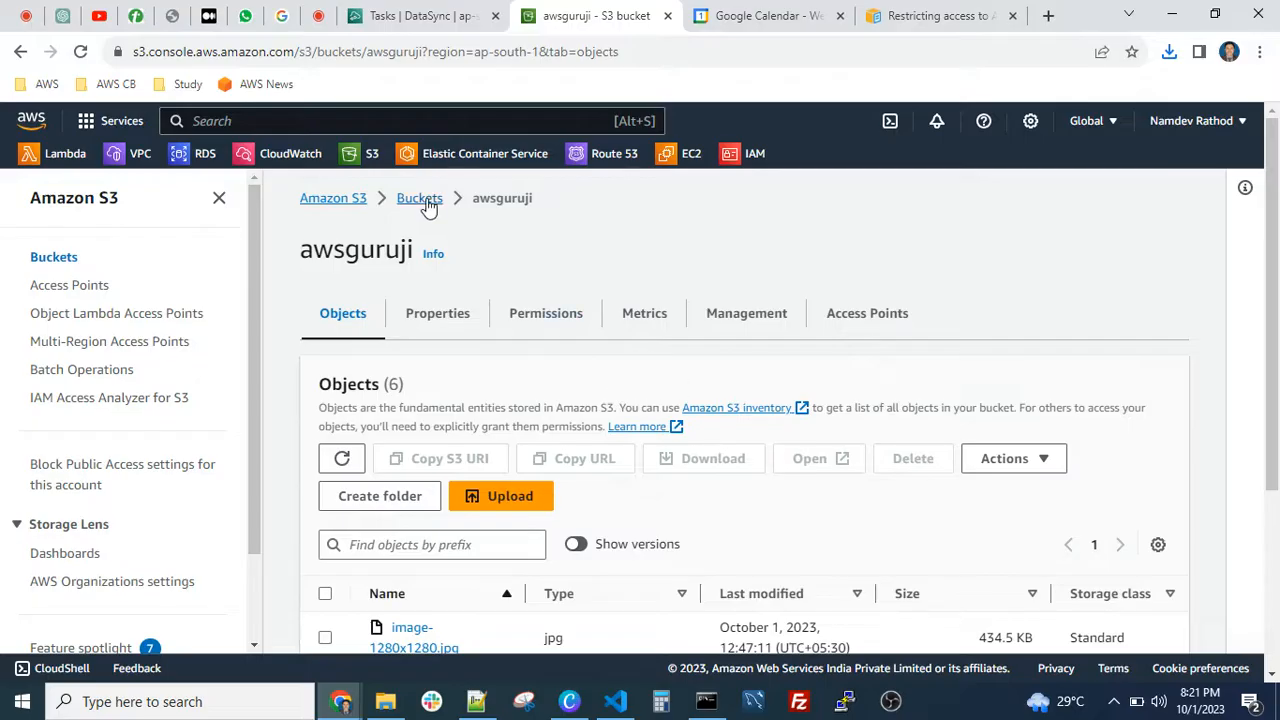
click(428, 205)
scroll(572, 420, down, 1)
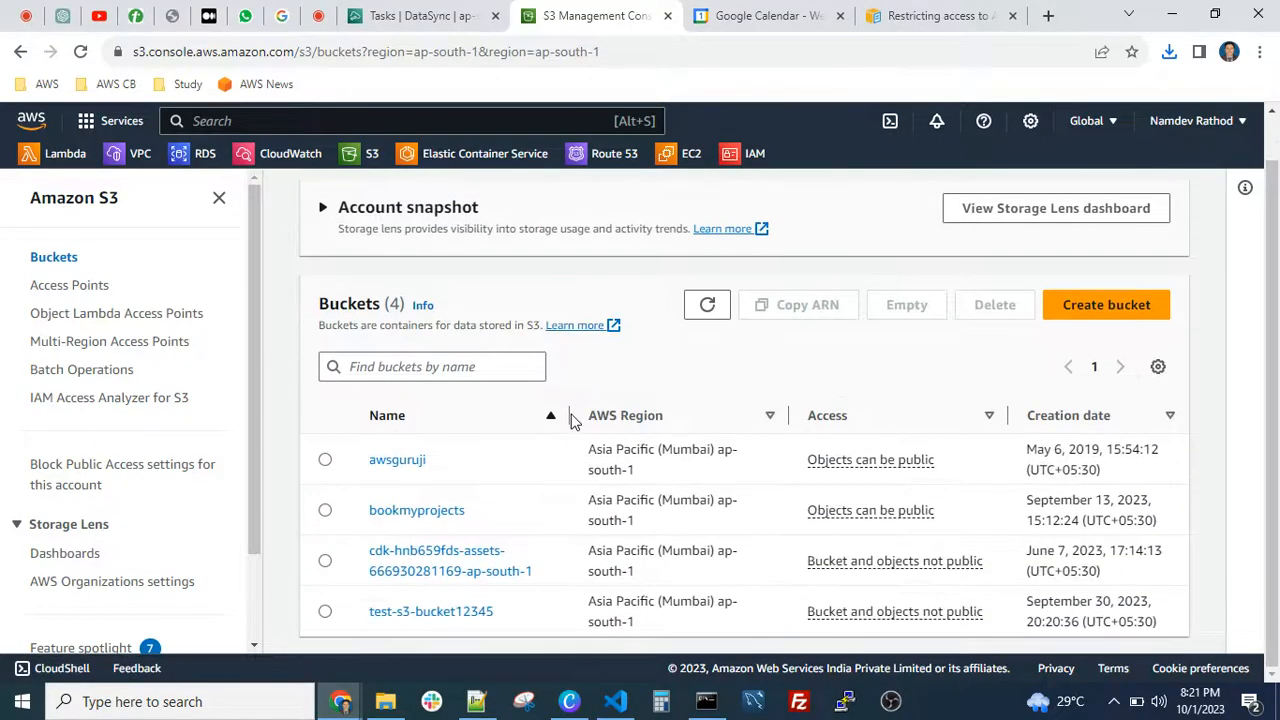
click(1118, 307)
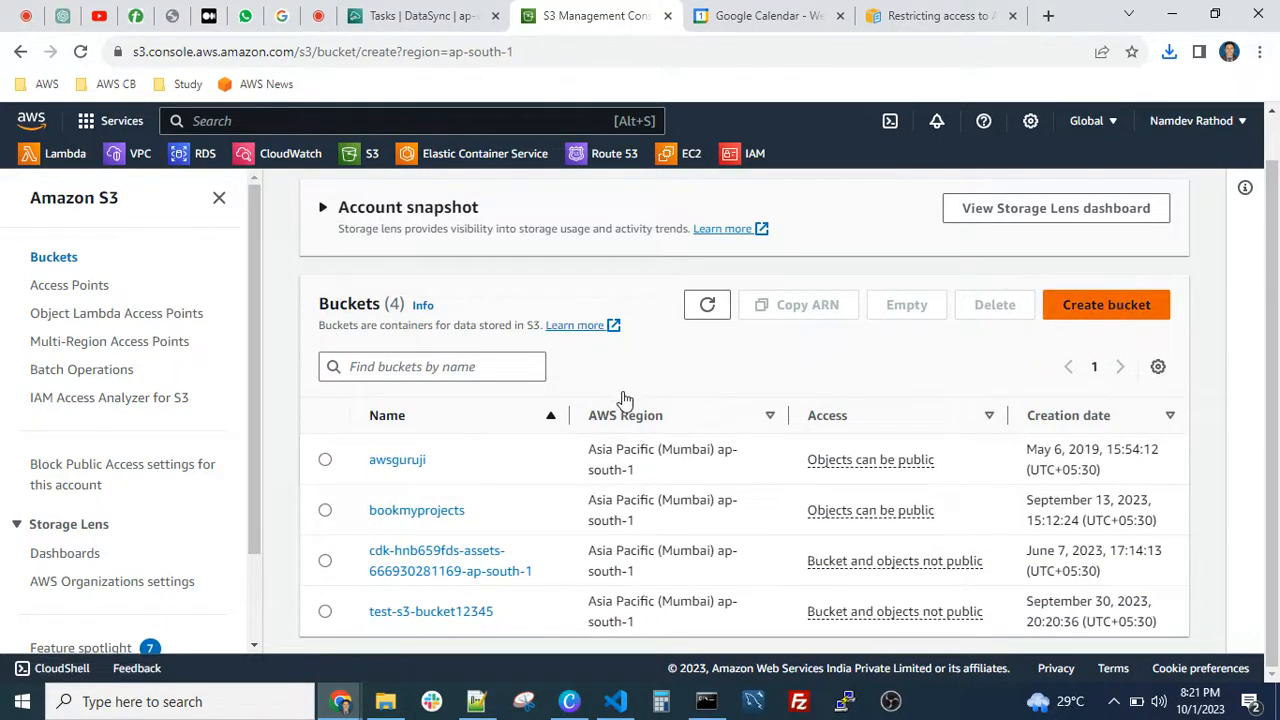
click(309, 425)
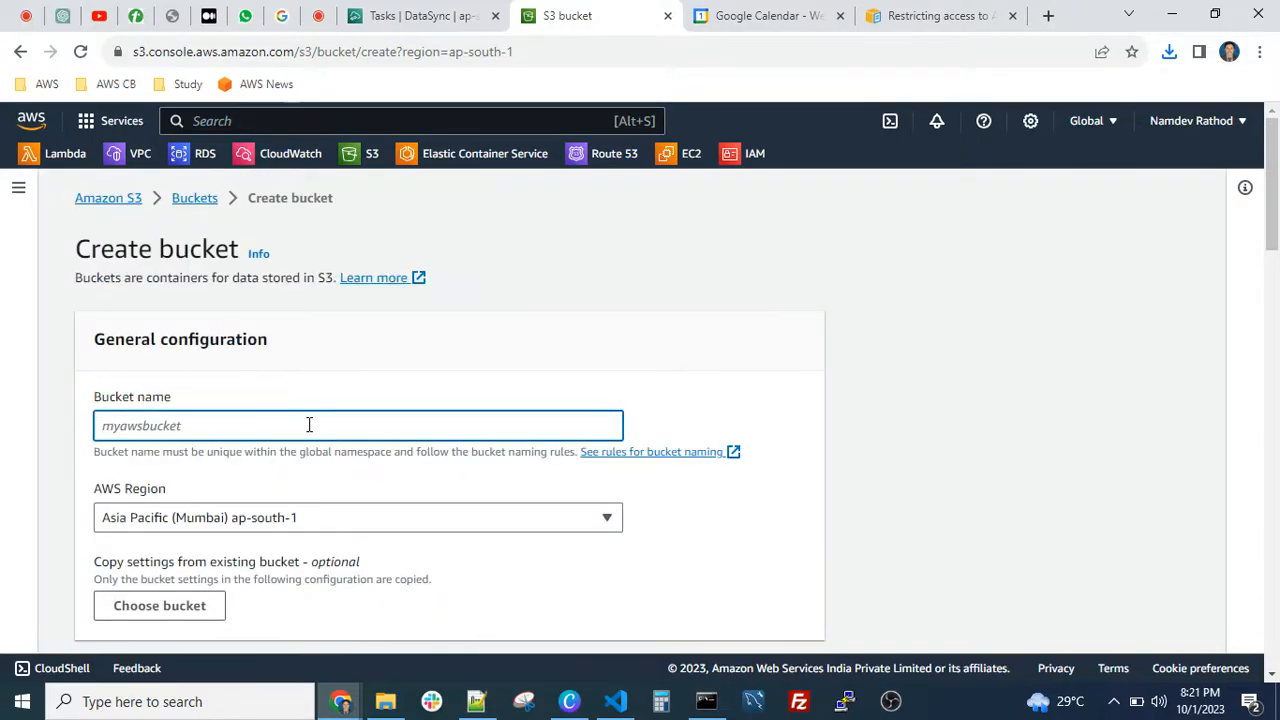
text(s)
key(BackSpace)
text(source-s3-bucket-demo)
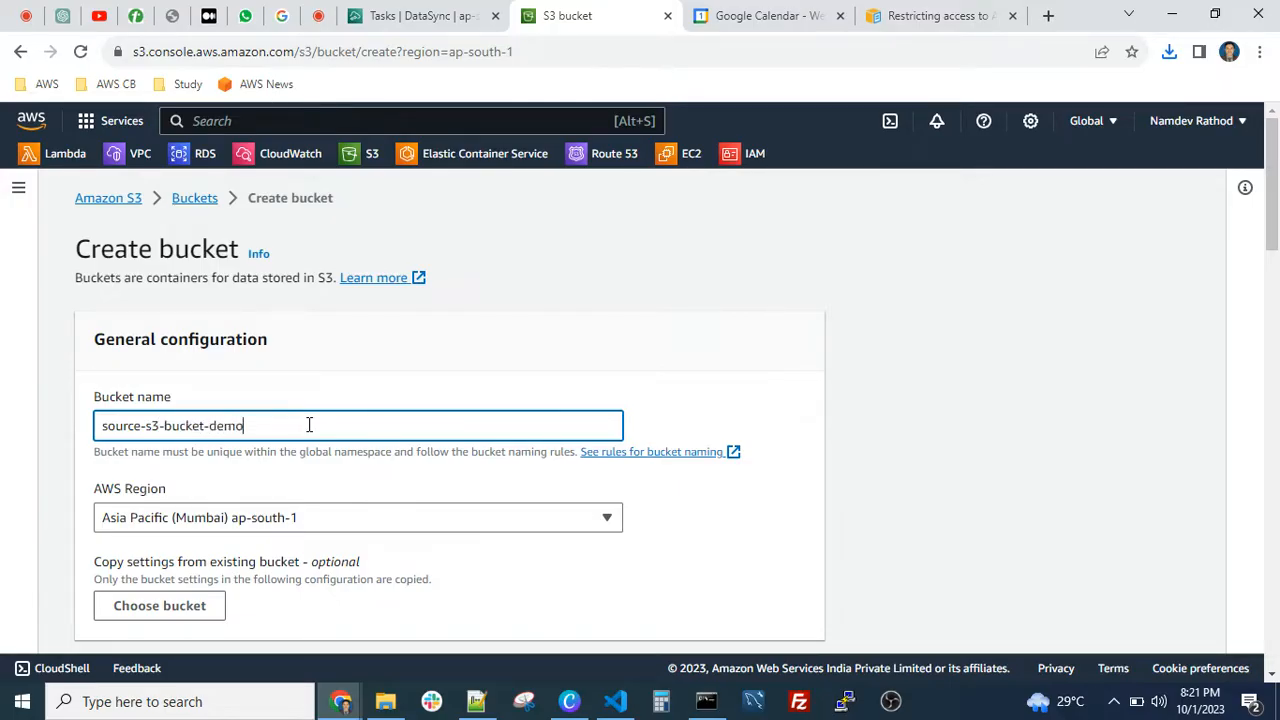
Copy the bucket name for reuse and create the source bucket with the default settings.
key(ctrl+a)
key(ctrl+c)
scroll(220, 413, down, 13)
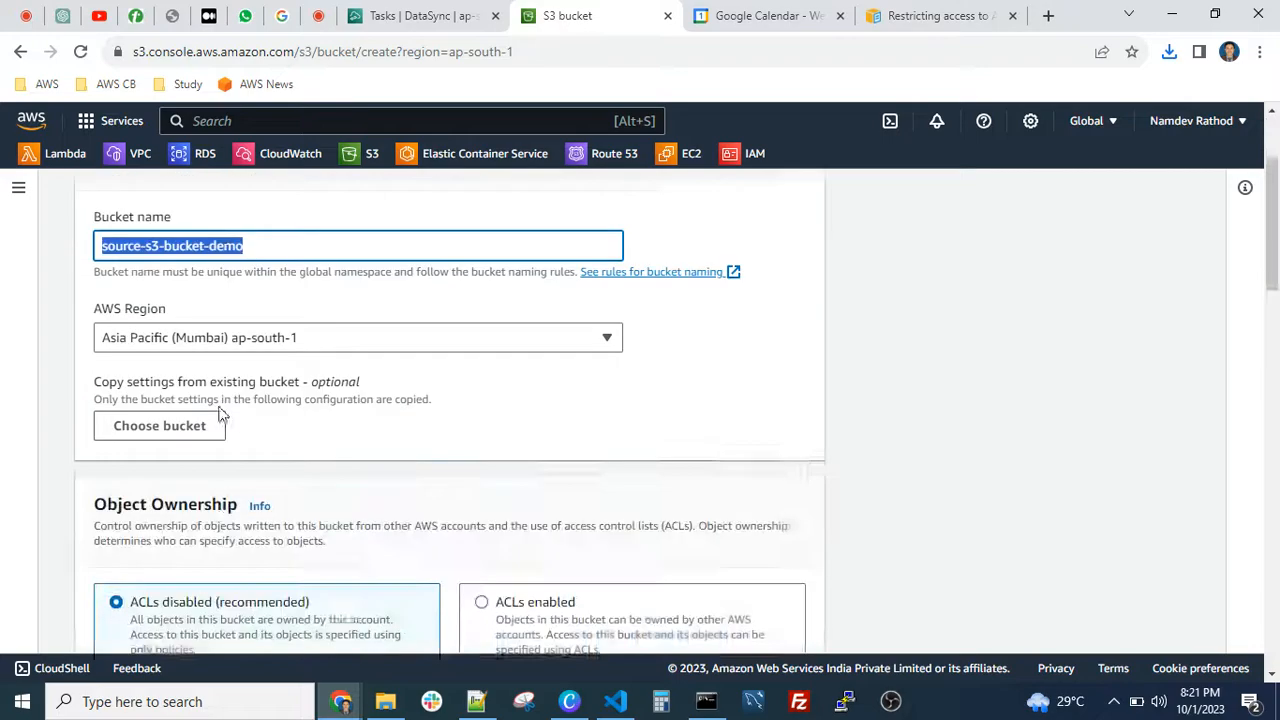
scroll(600, 492, down, 5)
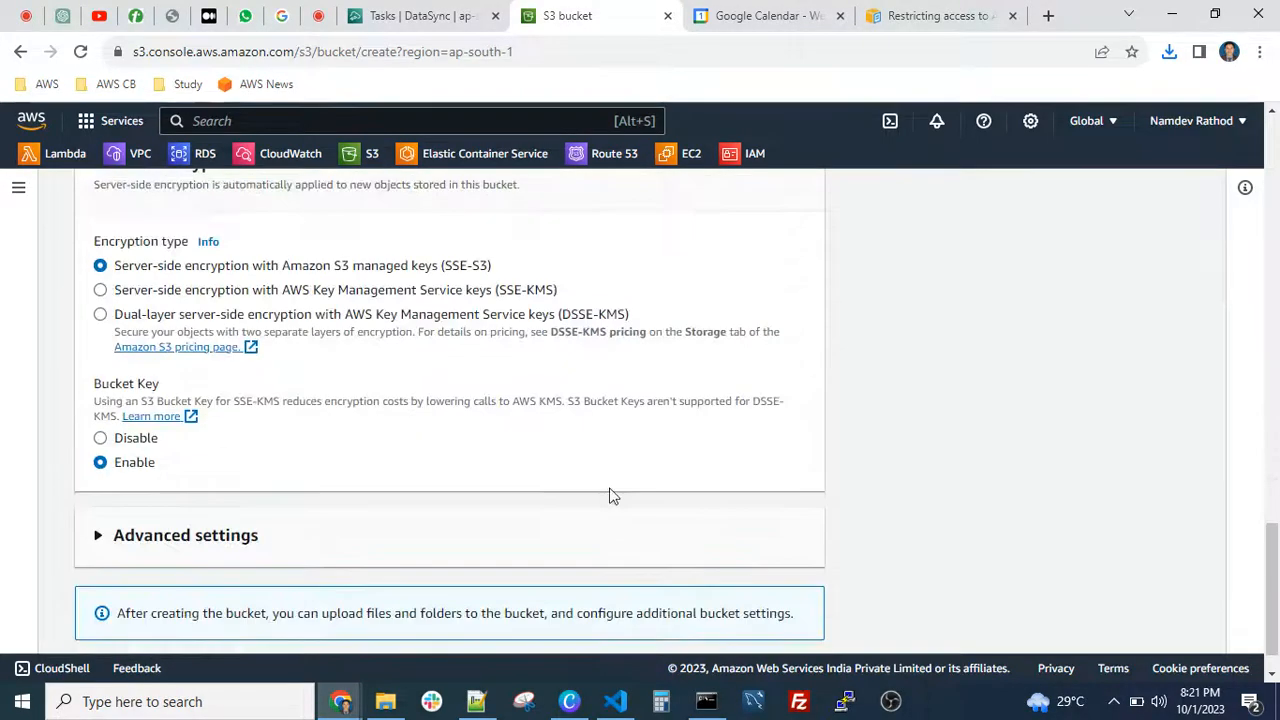
click(775, 630)
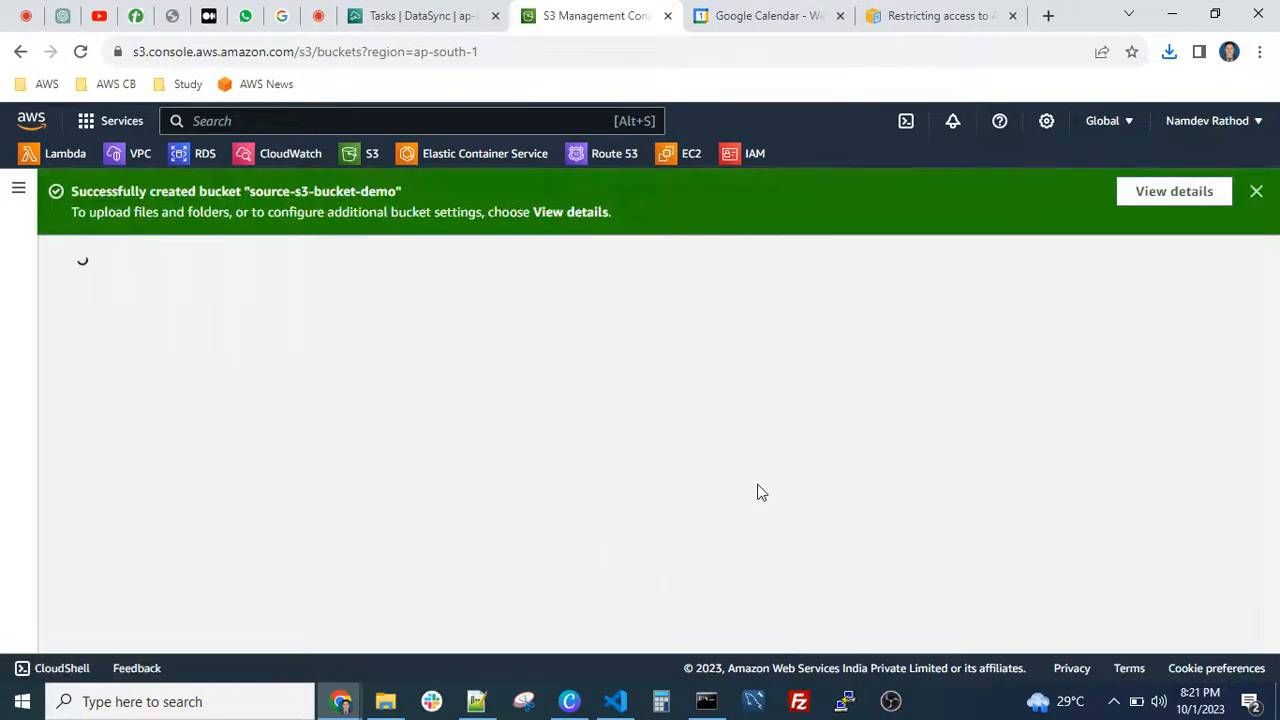
click(1203, 191)
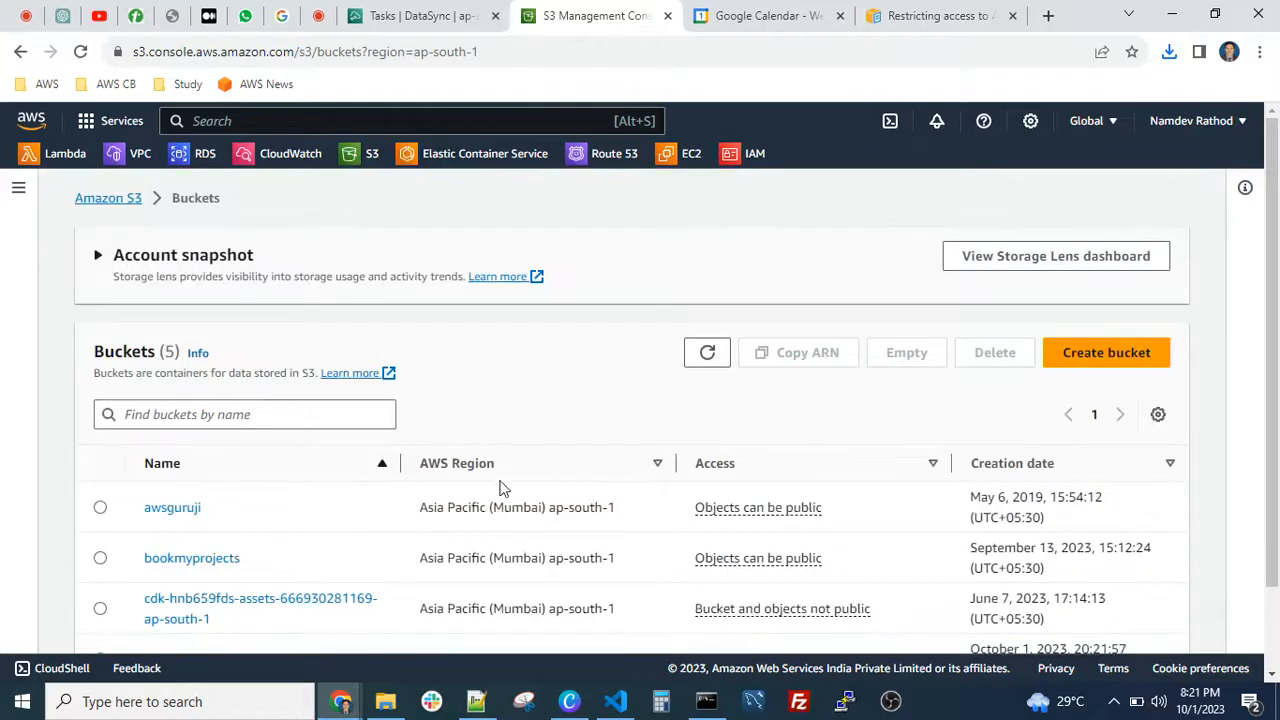
Create a second bucket with default settings, reusing the copied name with "source" changed to "target" to give target-s3-bucket-demo.
click(1083, 356)
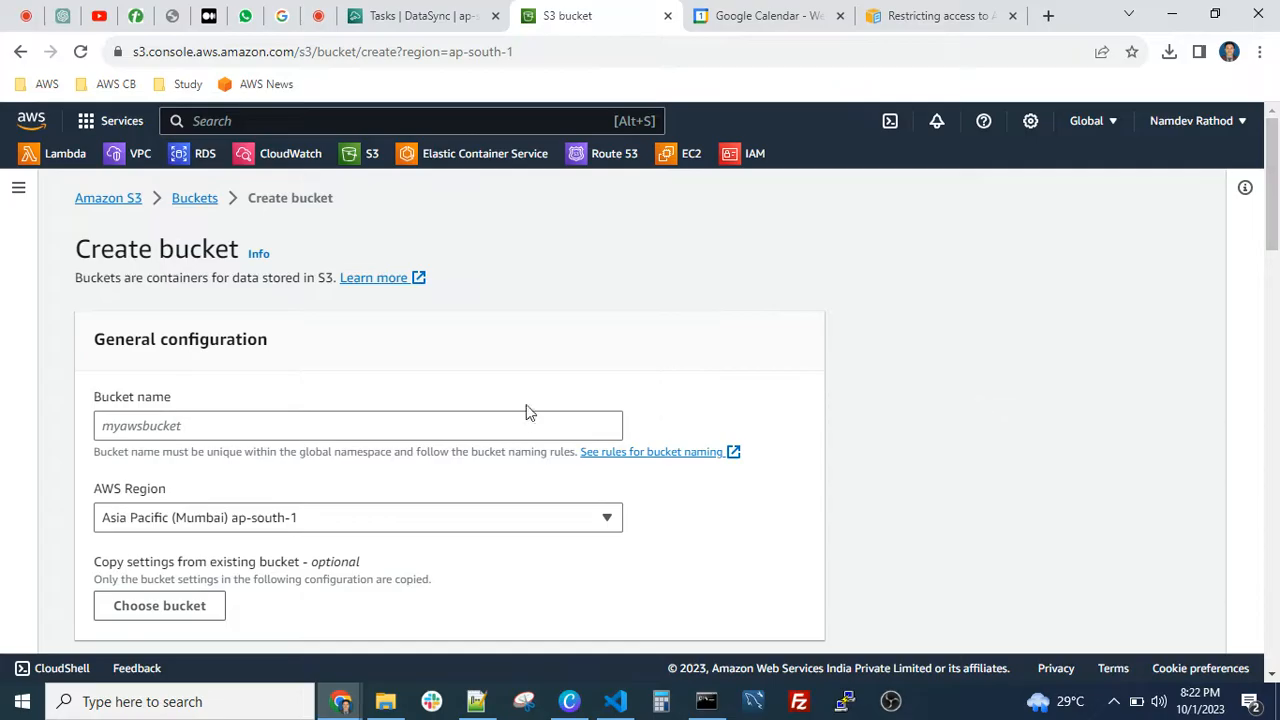
click(197, 426)
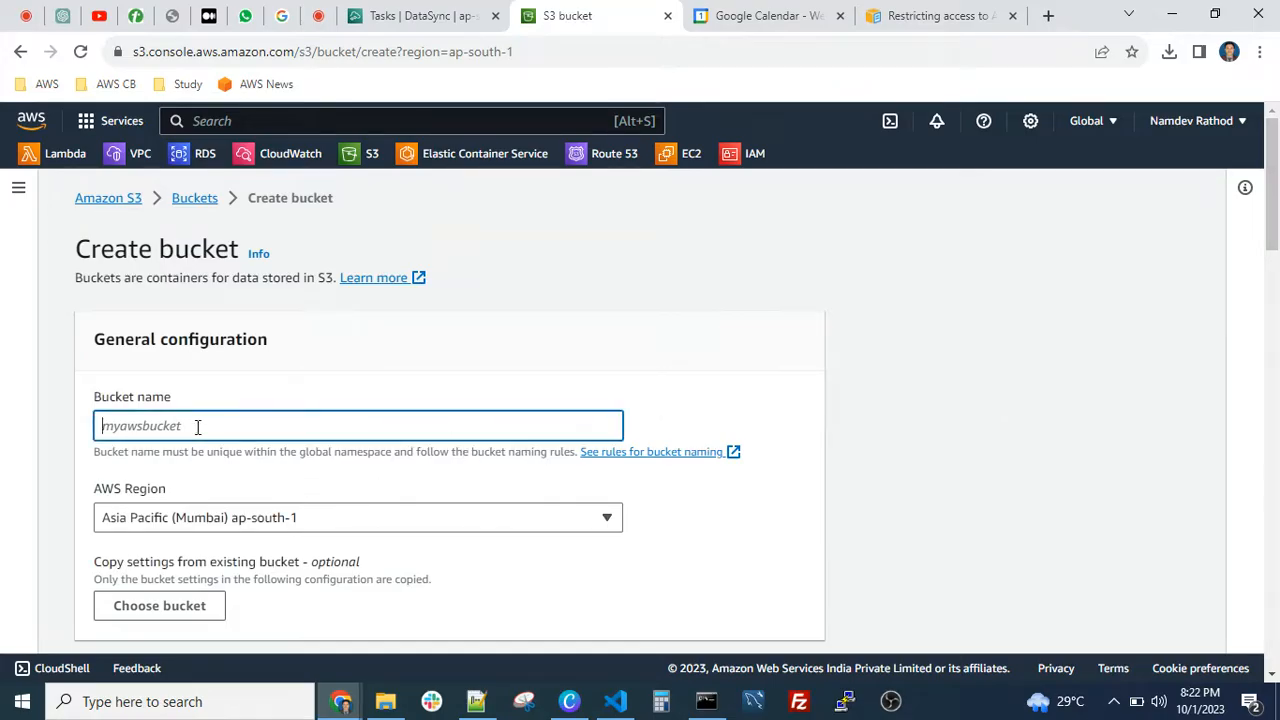
key(ctrl+v)
double_click(122, 428)
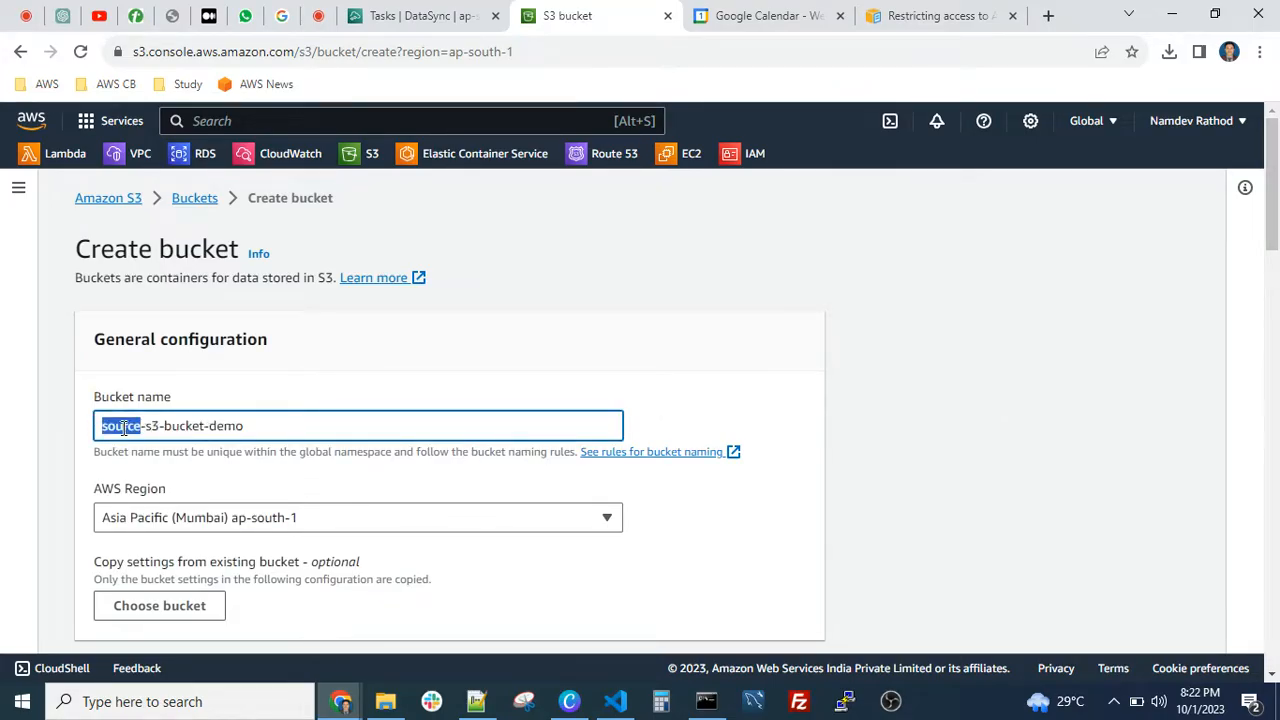
text(target)
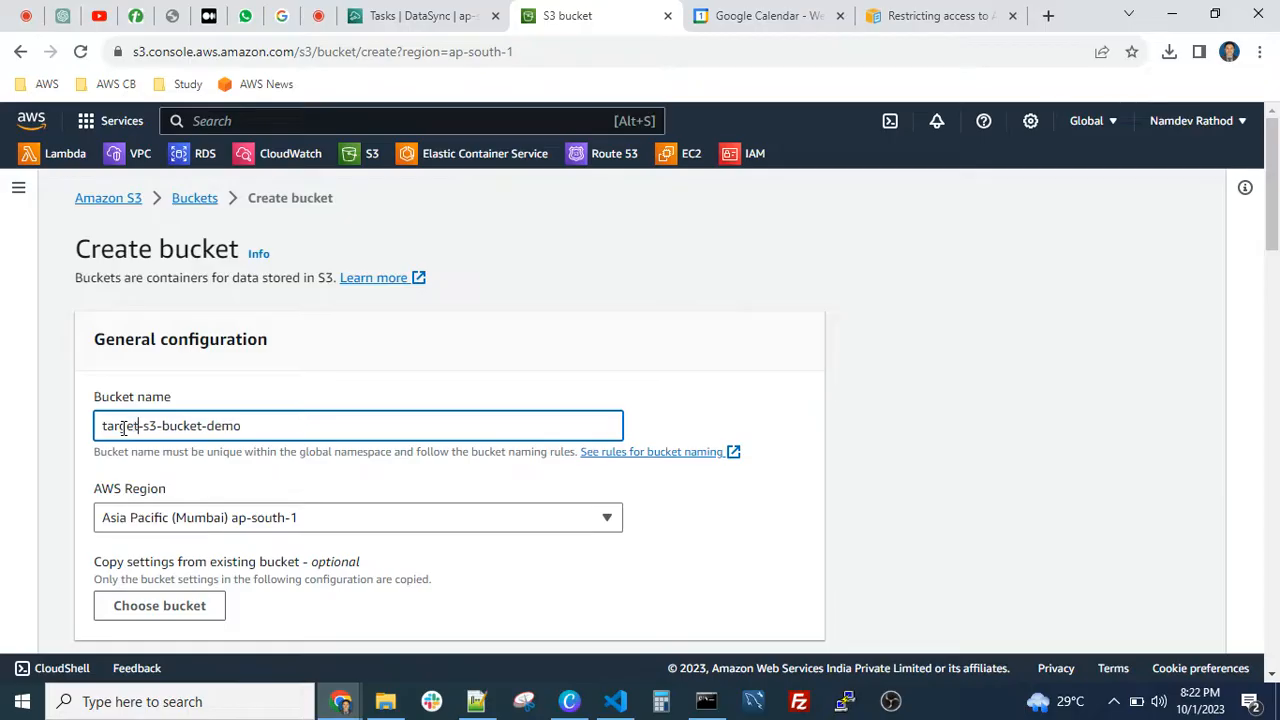
scroll(390, 482, down, 15)
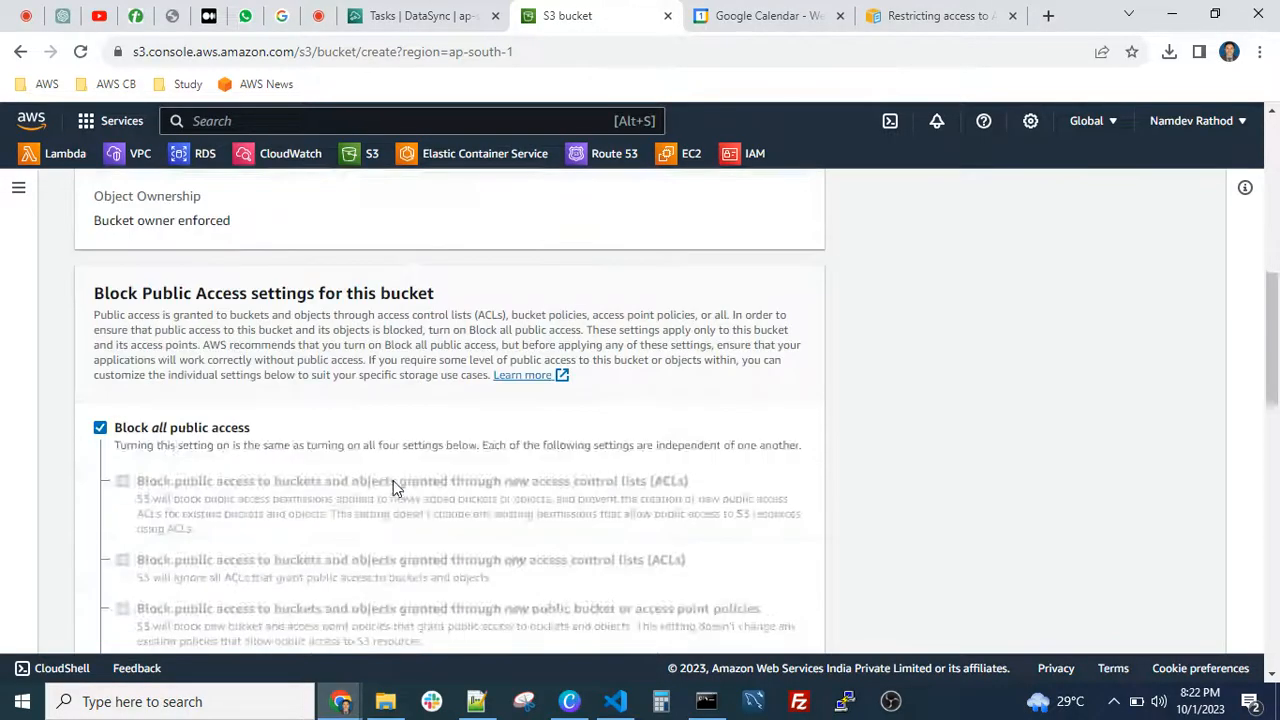
scroll(354, 543, down, 5)
click(732, 621)
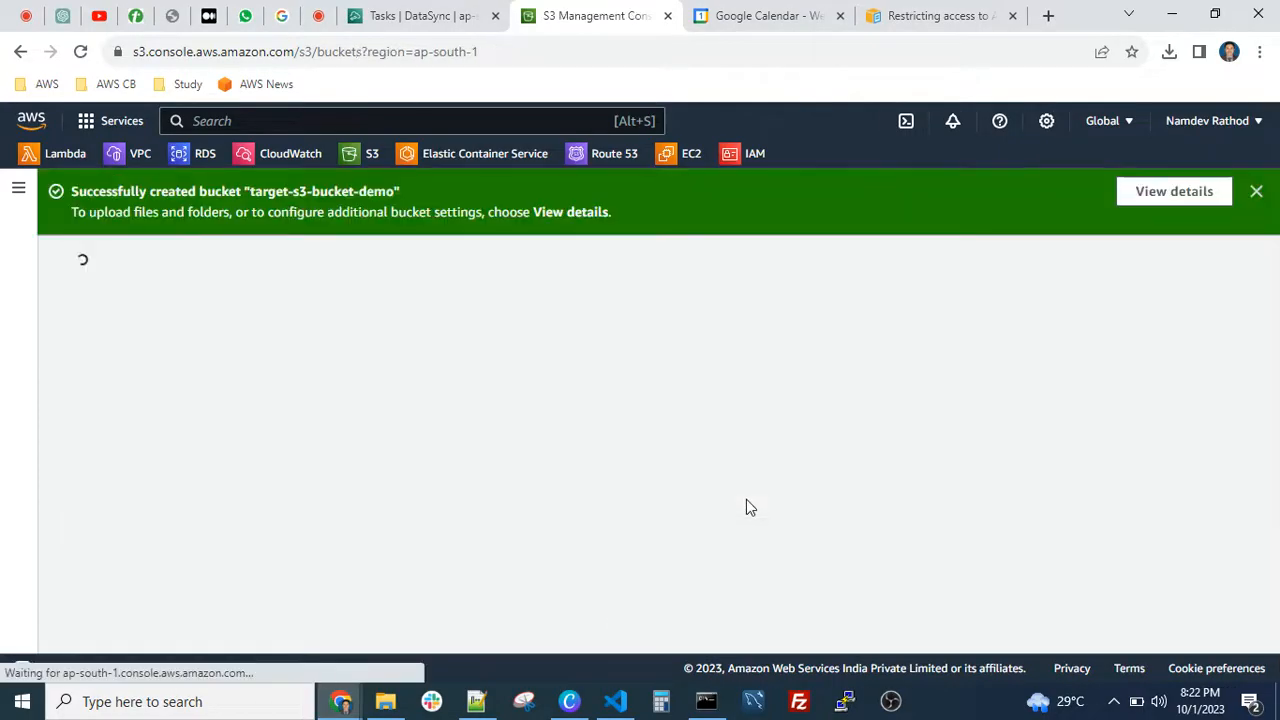
click(1204, 191)
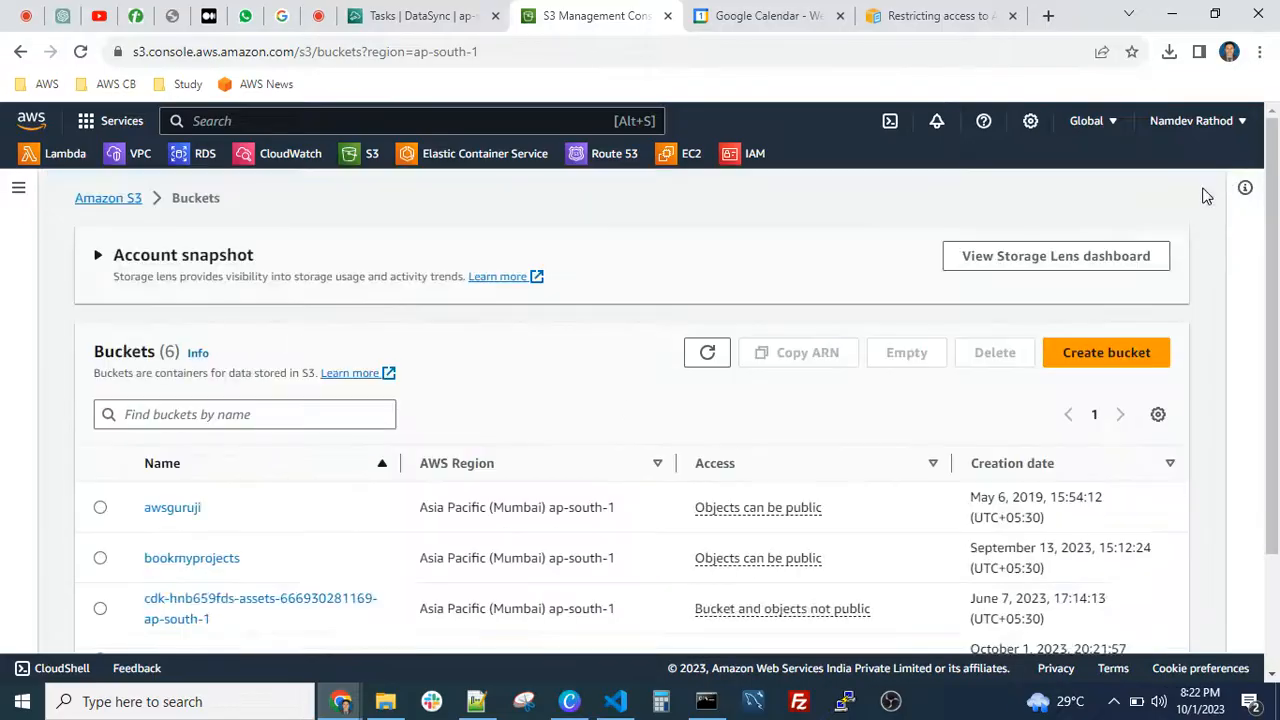
Upload the four whiteboard files from Downloads to the root of the source-s3-bucket-demo bucket and close the upload status.
scroll(546, 447, down, 2)
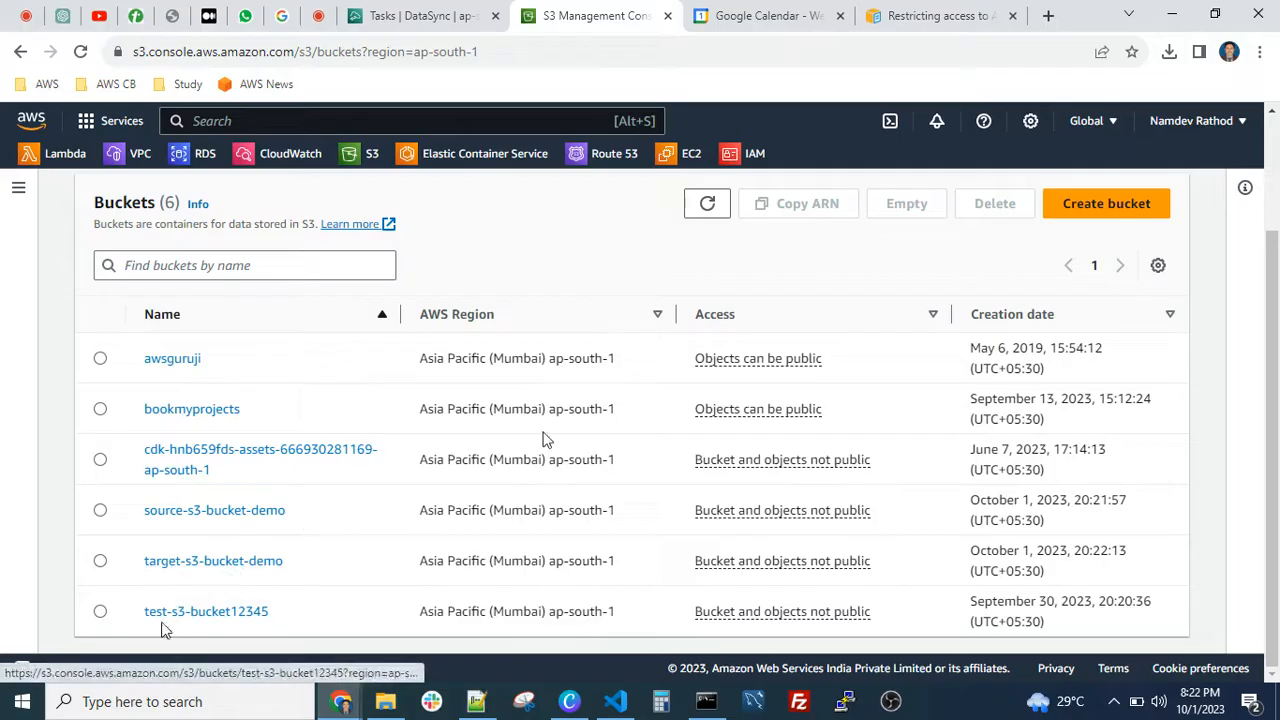
click(214, 514)
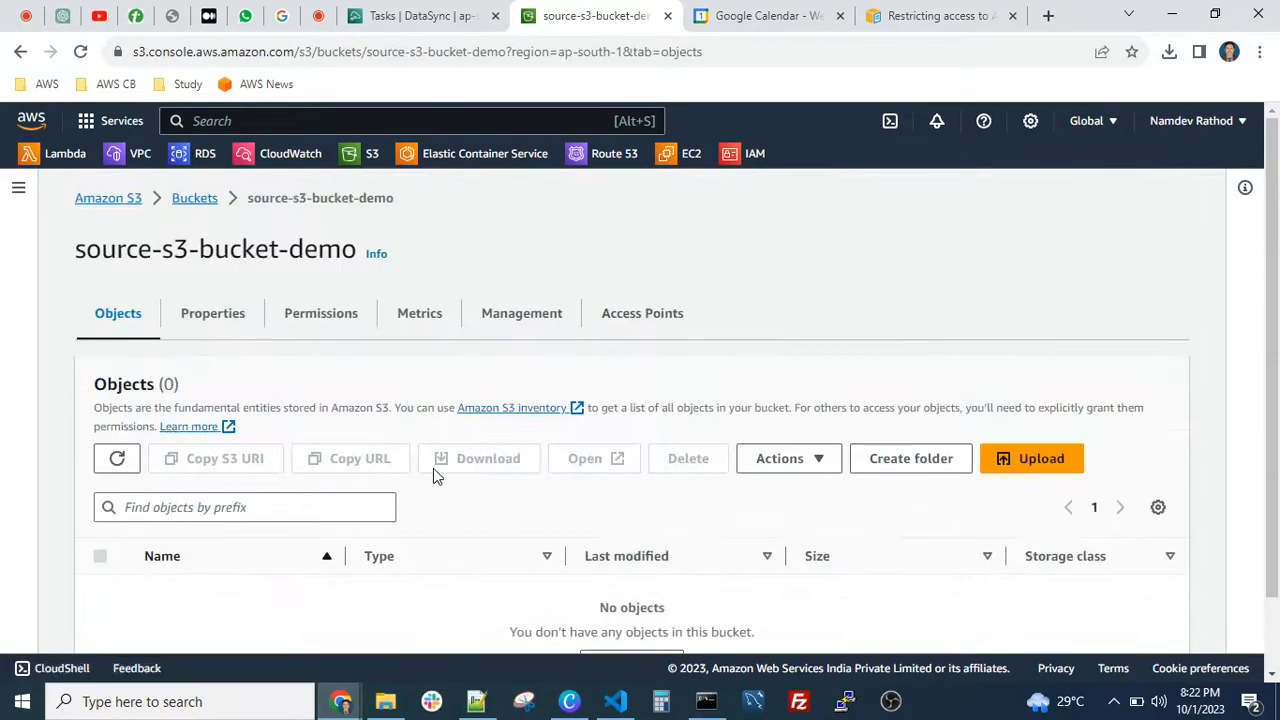
click(1041, 462)
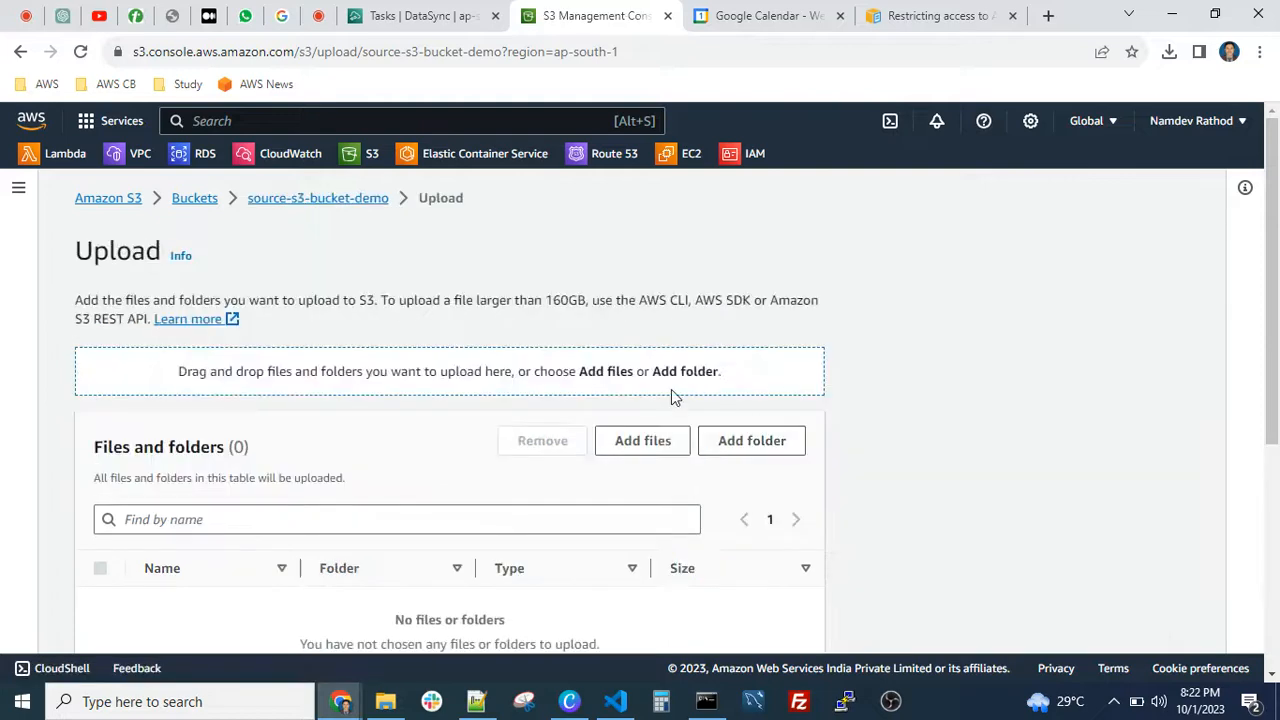
click(643, 442)
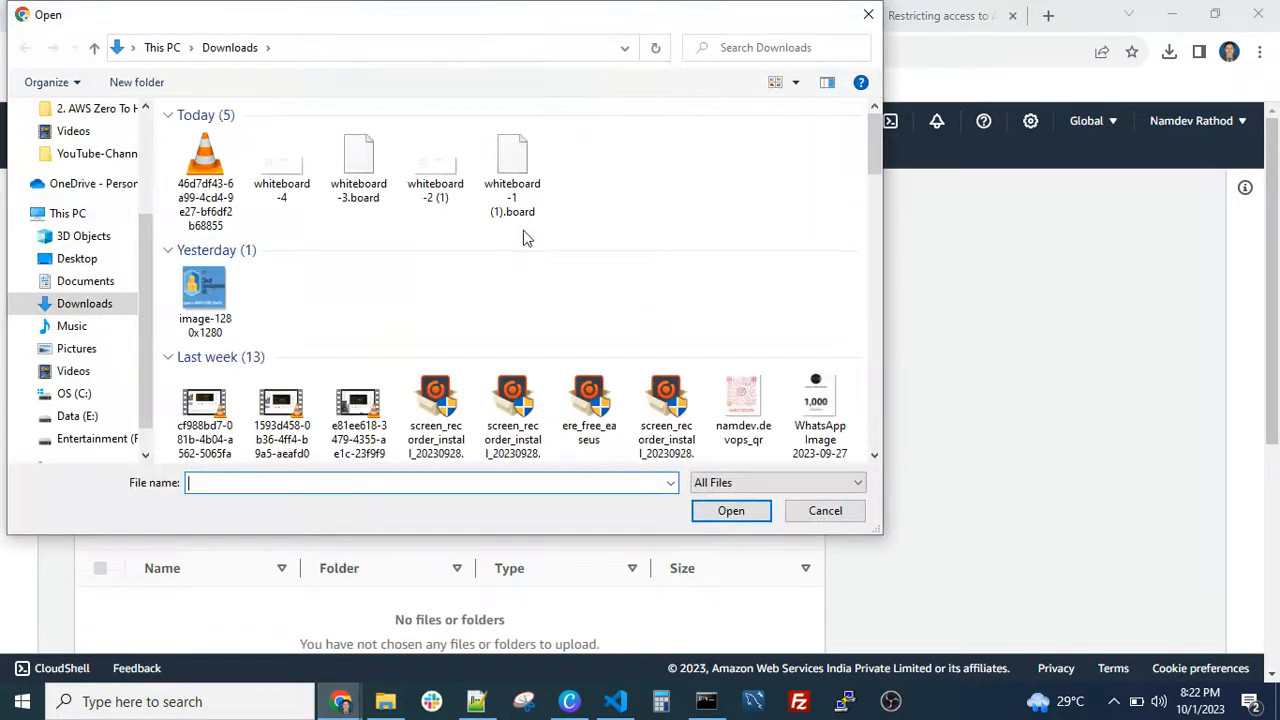
drag(623, 217, 295, 175)
click(760, 511)
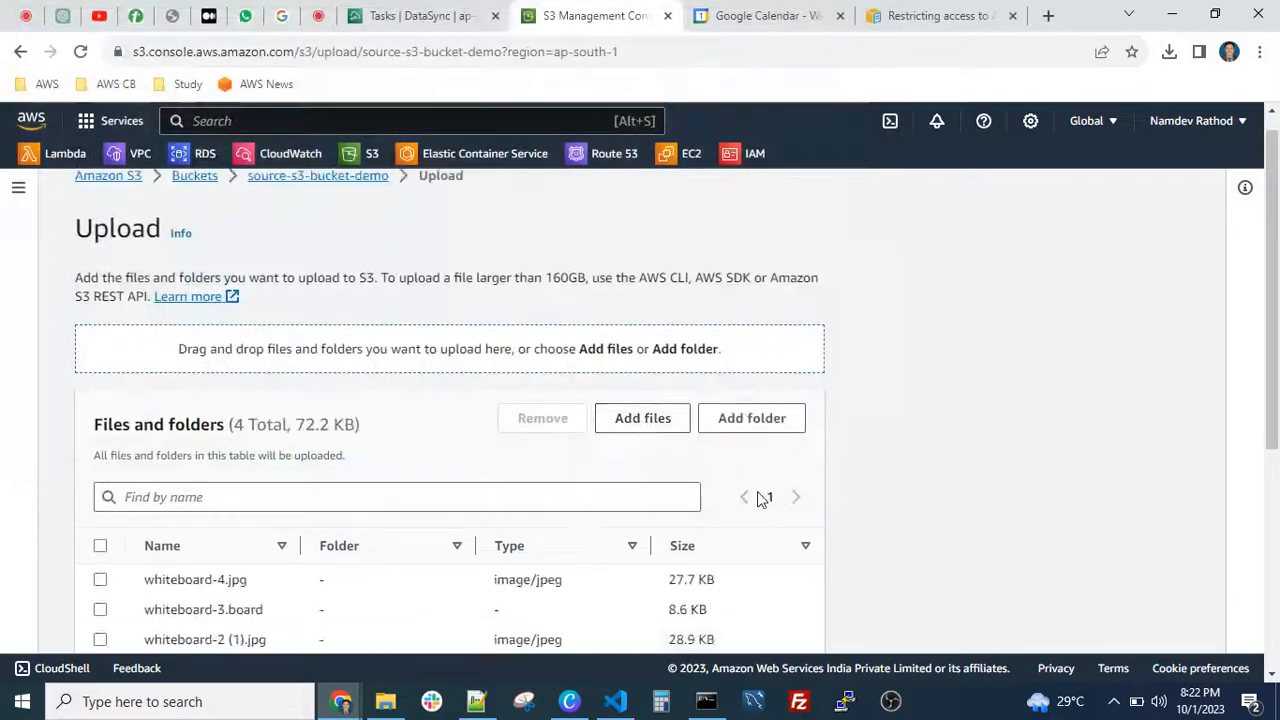
scroll(760, 500, down, 3)
click(781, 621)
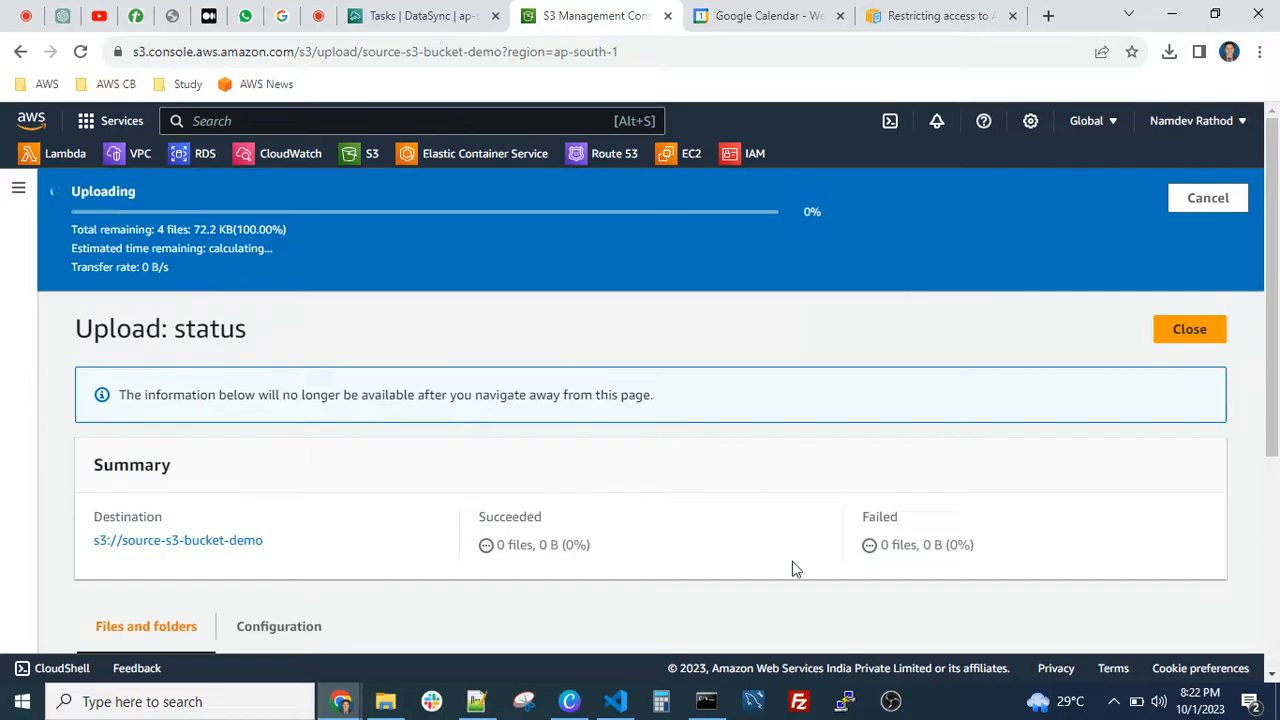
click(1188, 332)
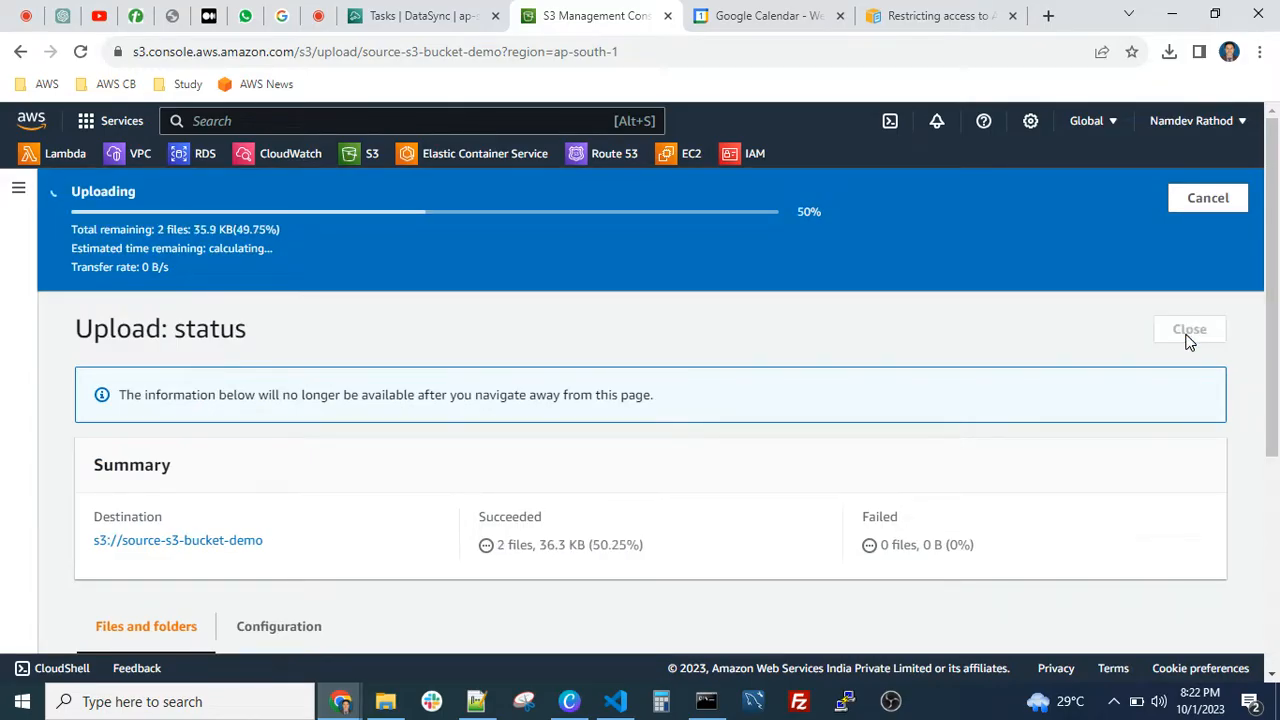
click(1189, 274)
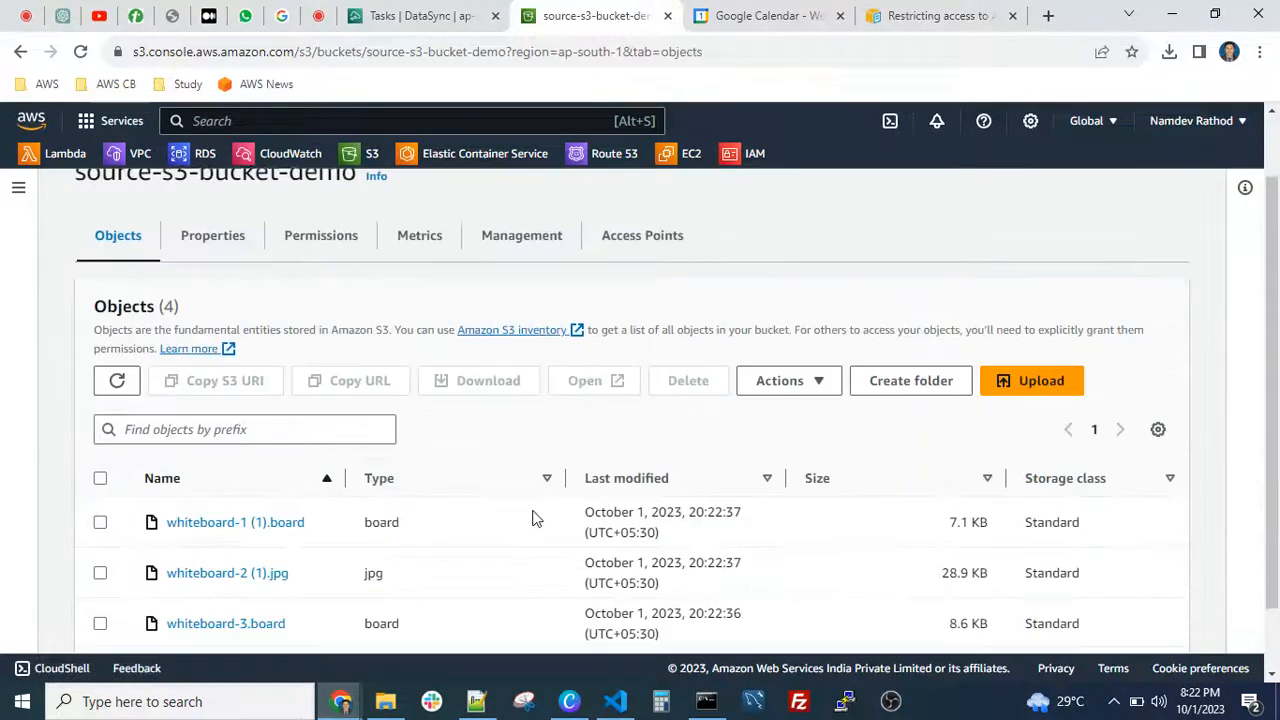
Create a folder named test-folder in source-s3-bucket-demo without specifying an encryption key.
scroll(533, 515, down, 1)
click(889, 308)
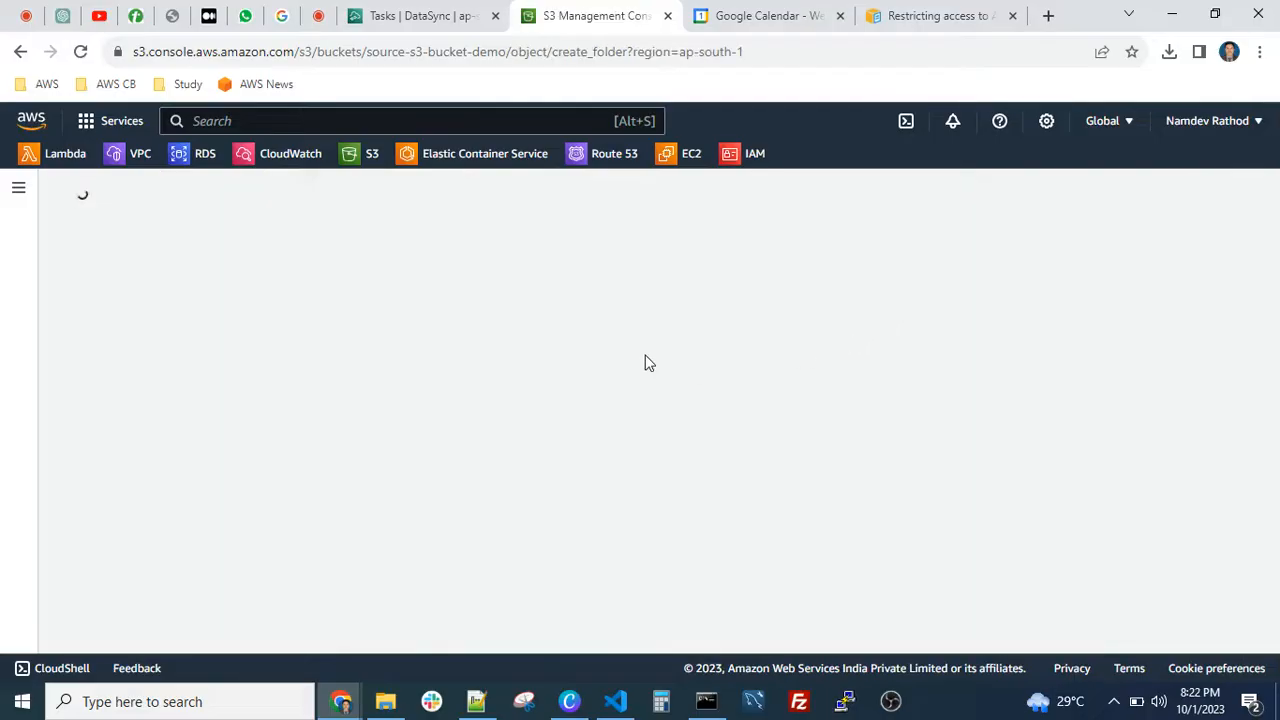
text(test-folder)
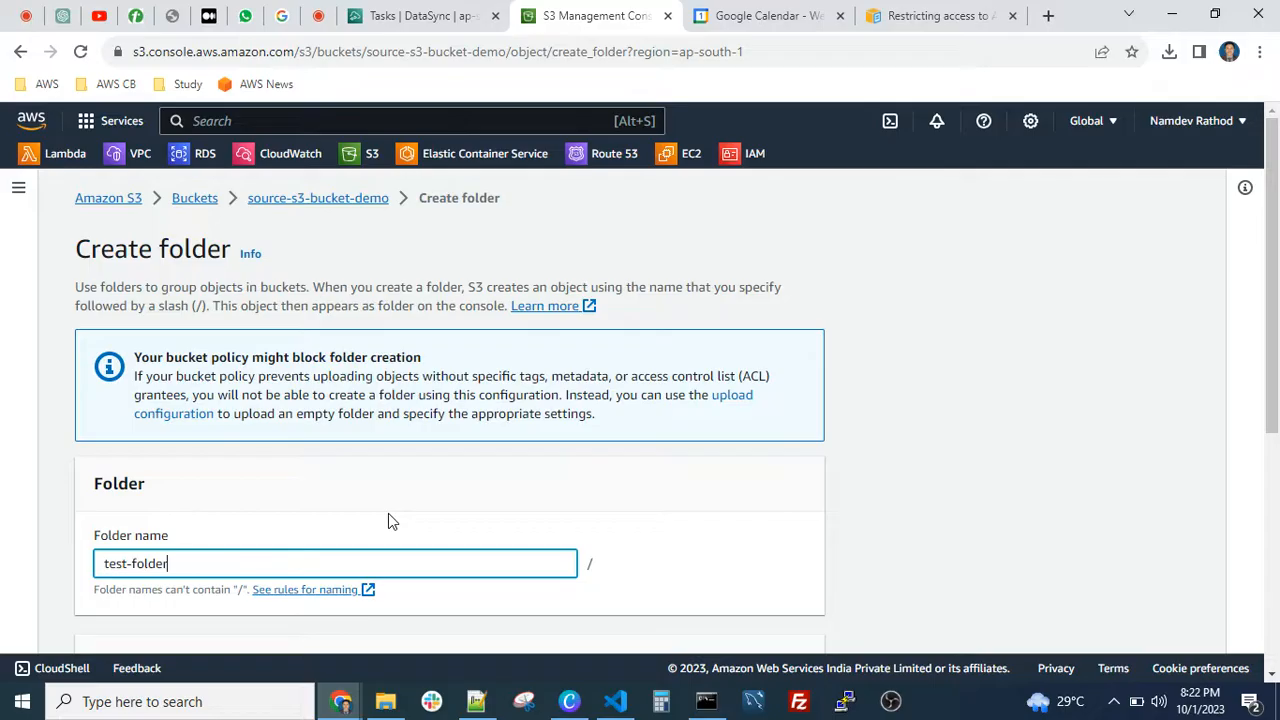
scroll(390, 520, down, 4)
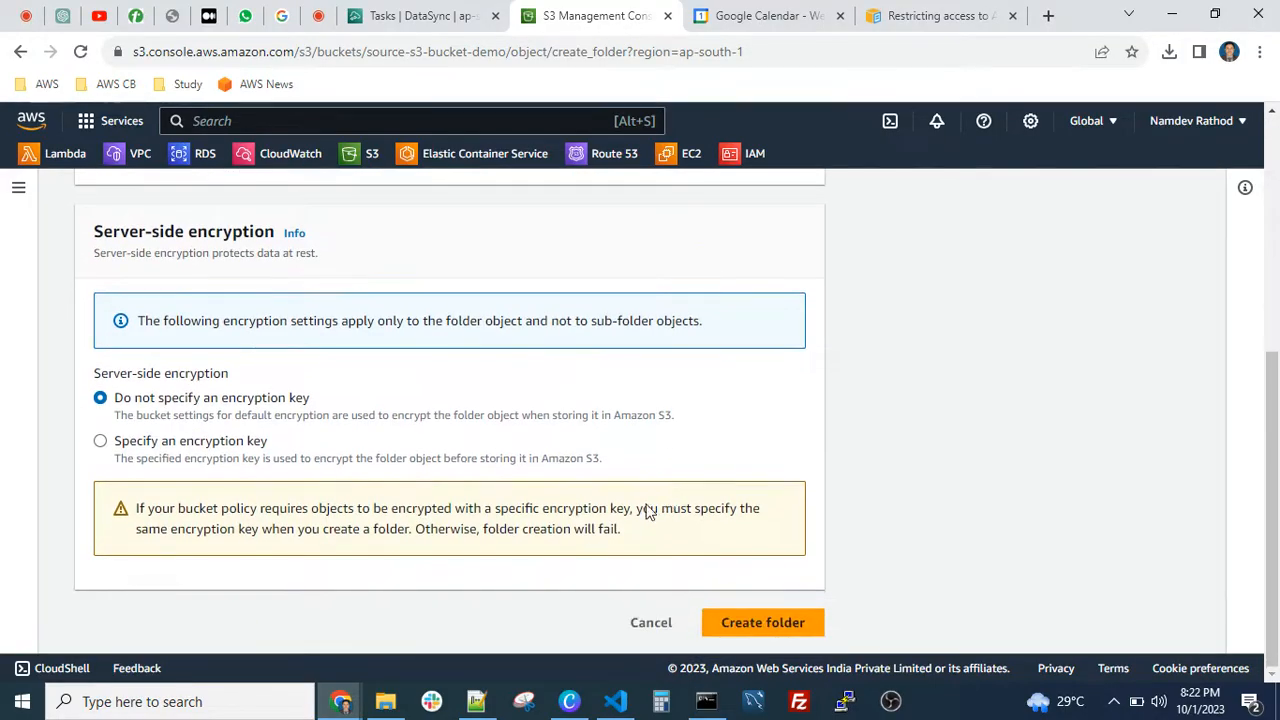
click(773, 628)
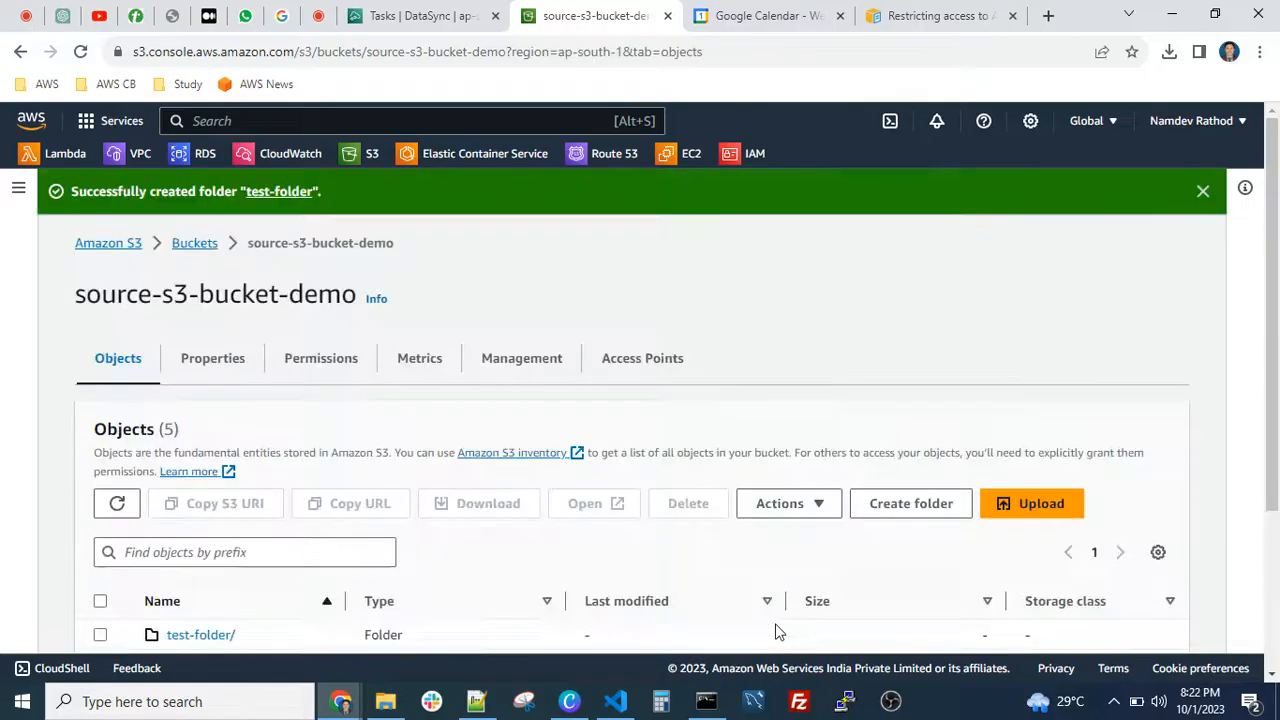
Upload image-1280x1280, the devops_qr image and the WhatsApp Image from Downloads into test-folder.
scroll(200, 486, down, 2)
scroll(226, 531, up, 2)
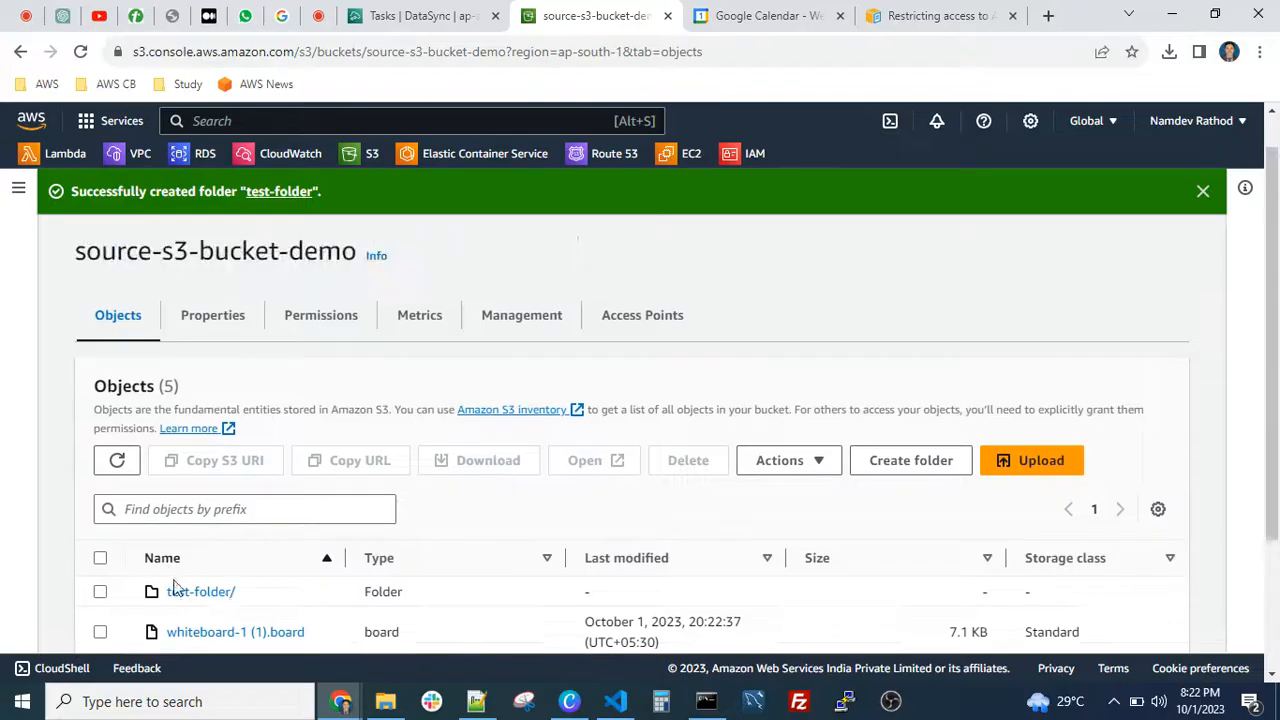
click(201, 592)
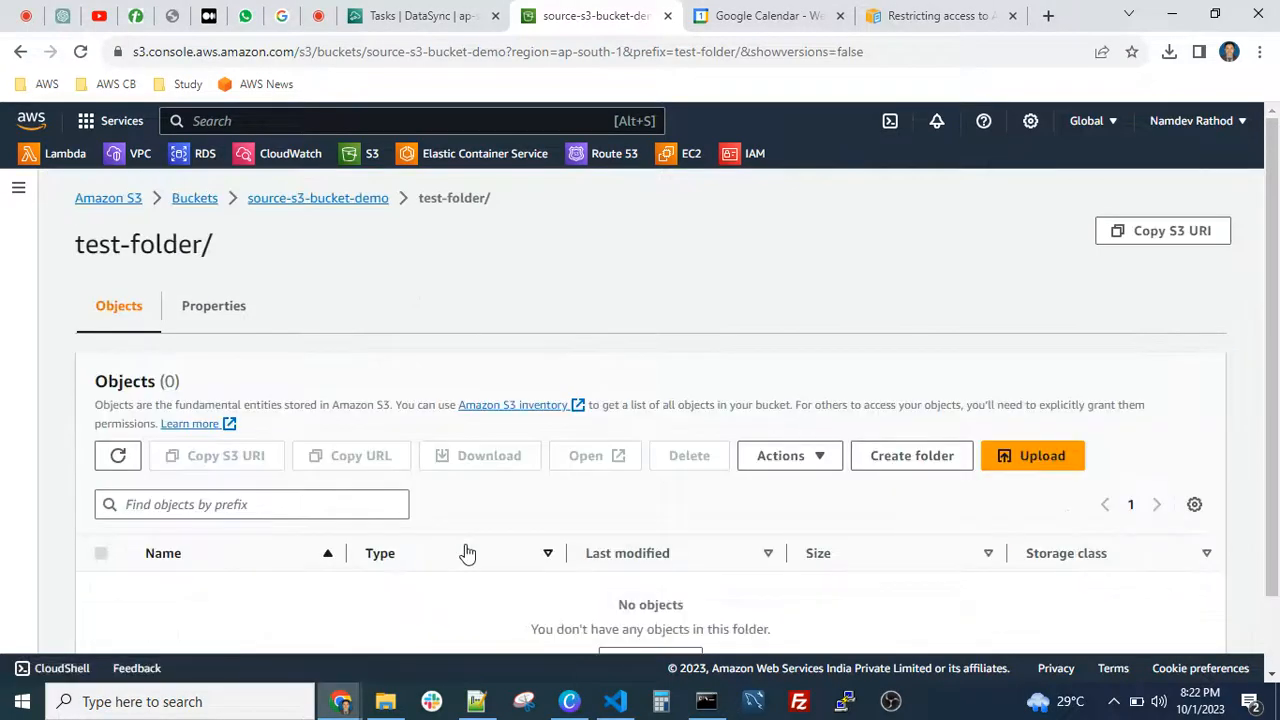
click(1020, 457)
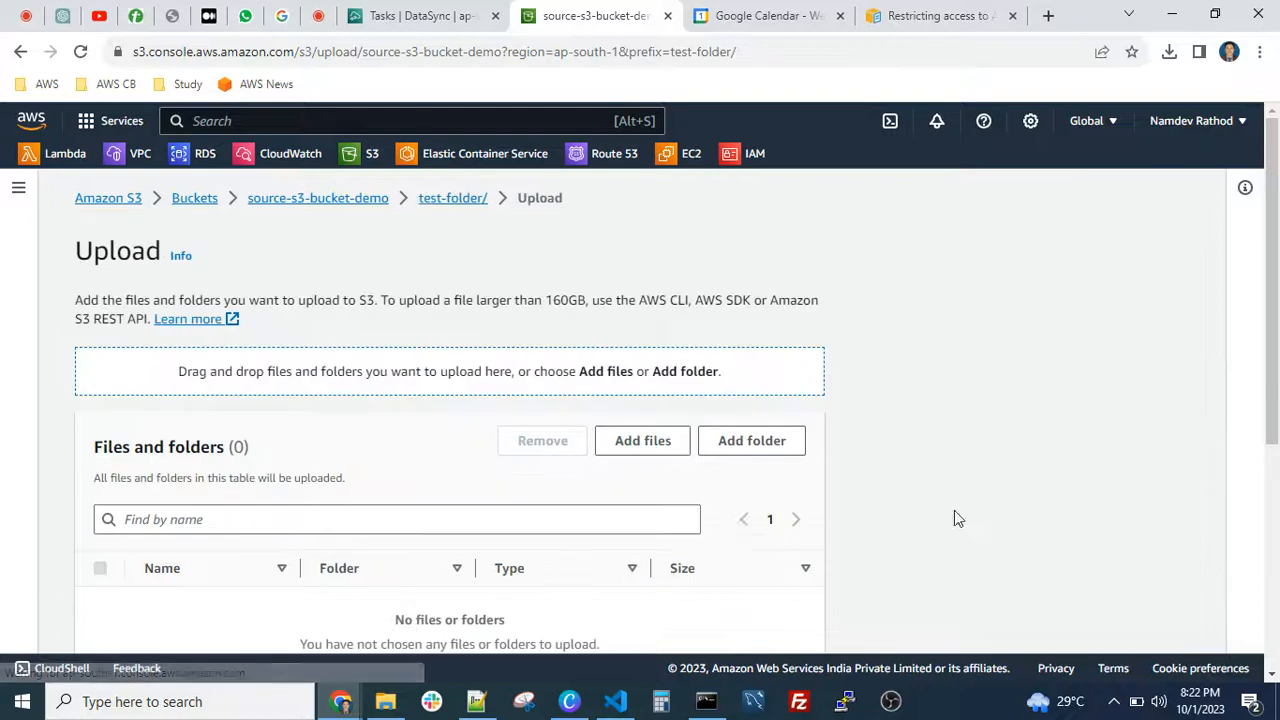
click(648, 447)
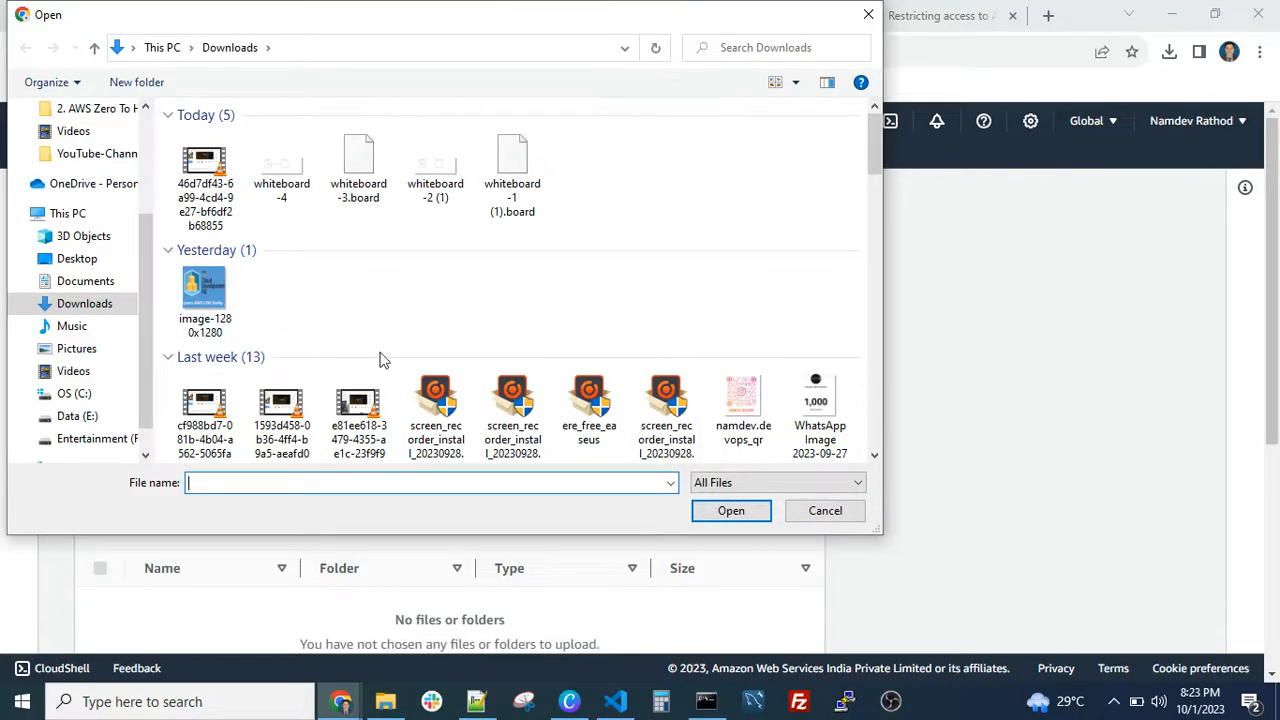
click(205, 313)
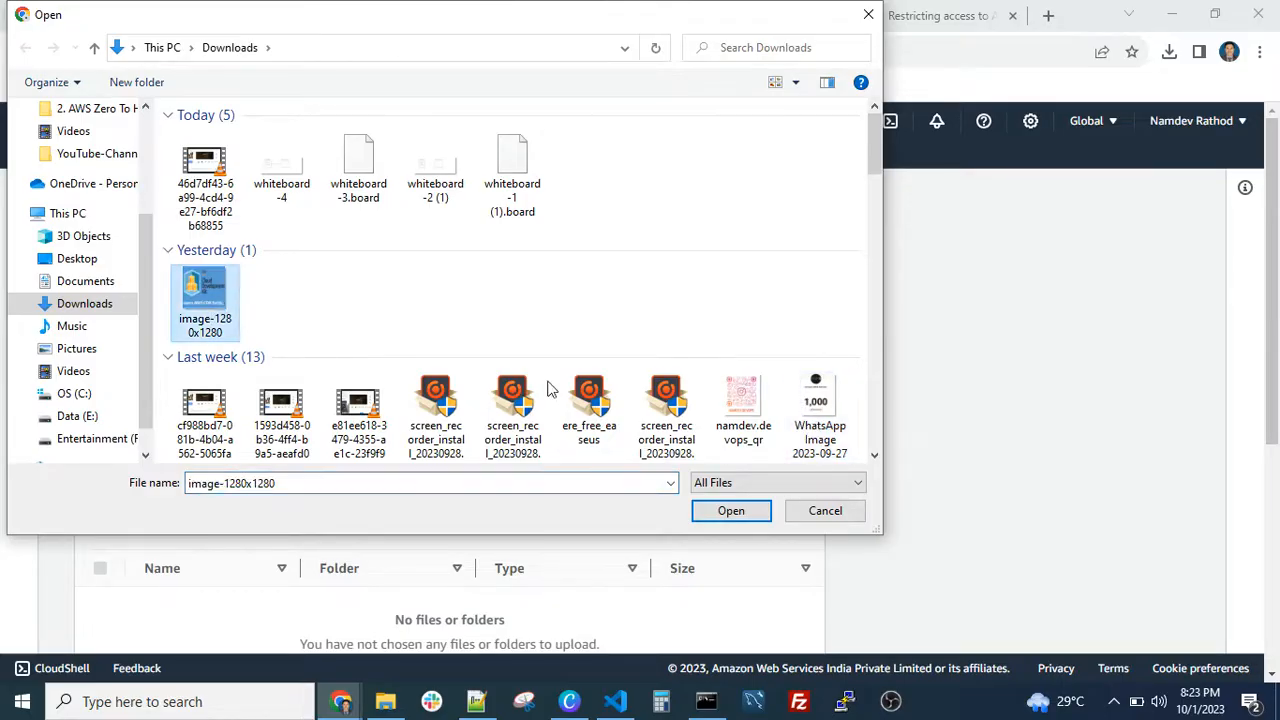
ctrl+click(742, 405)
ctrl+click(816, 400)
click(728, 511)
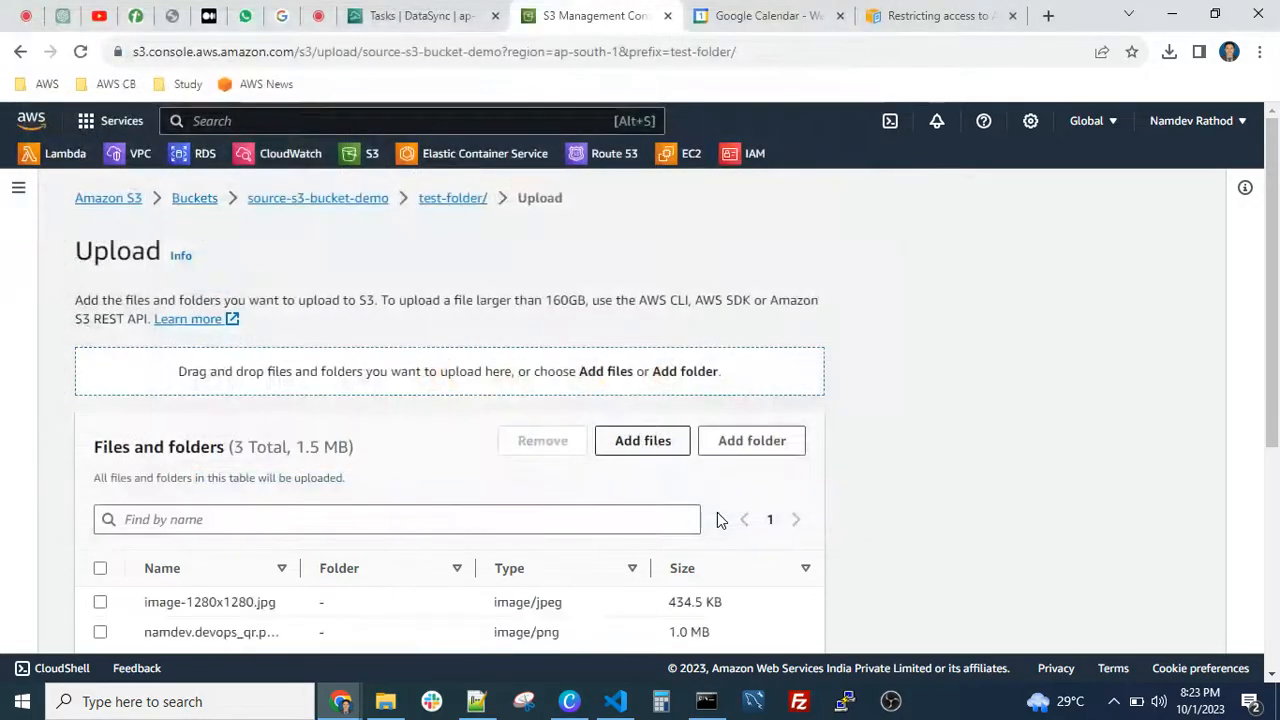
scroll(717, 515, down, 3)
click(785, 622)
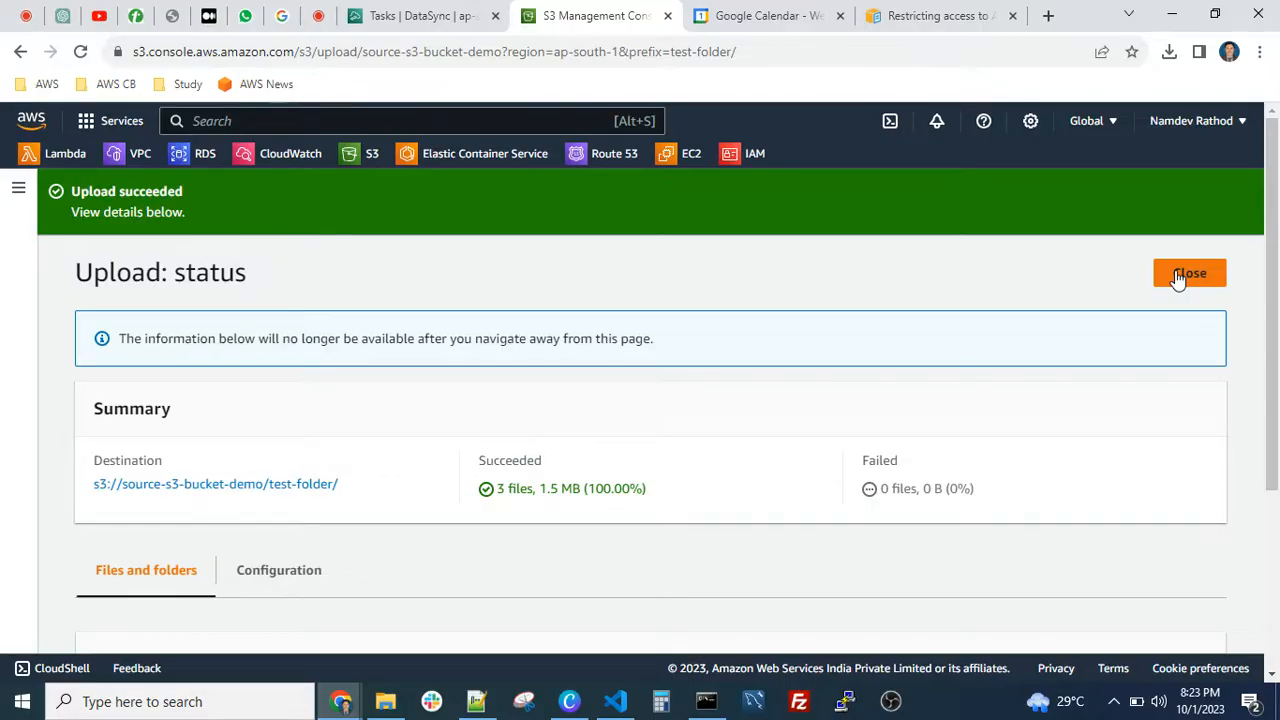
Close the upload status, check the contents of test-folder, and return to the source-s3-bucket-demo root to review its objects.
click(1189, 273)
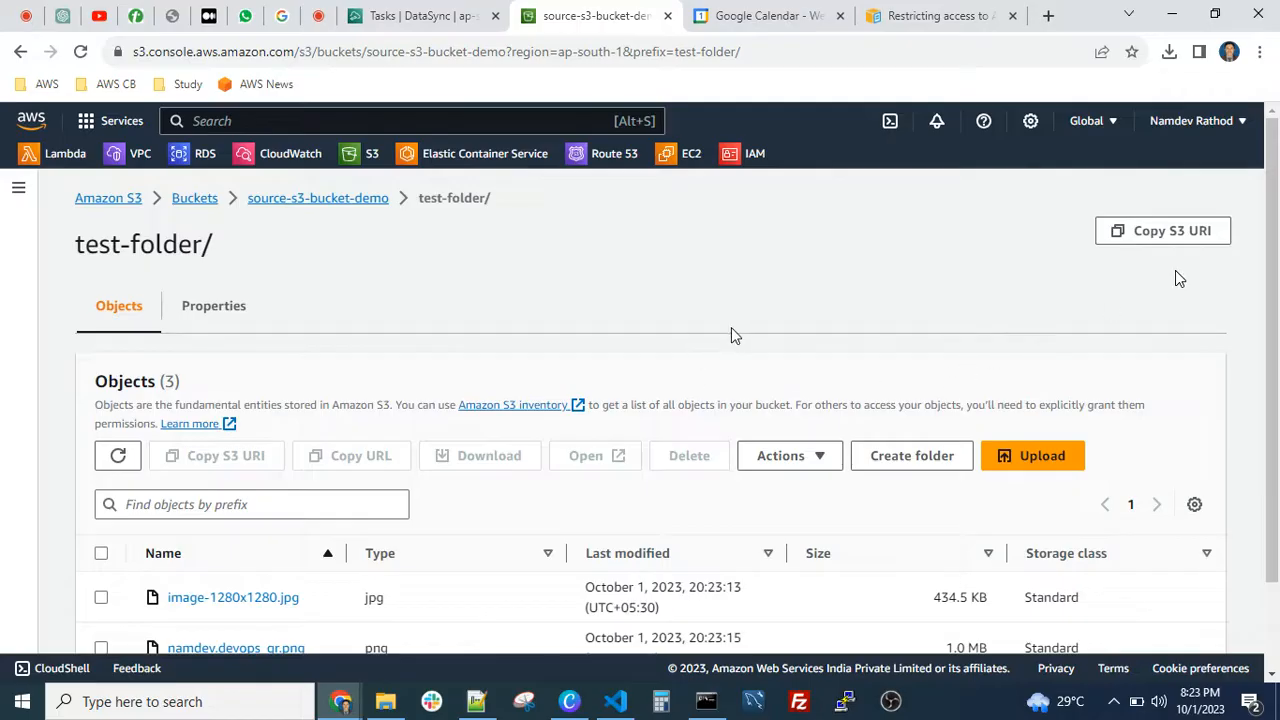
scroll(733, 335, down, 1)
scroll(734, 334, up, 1)
click(360, 205)
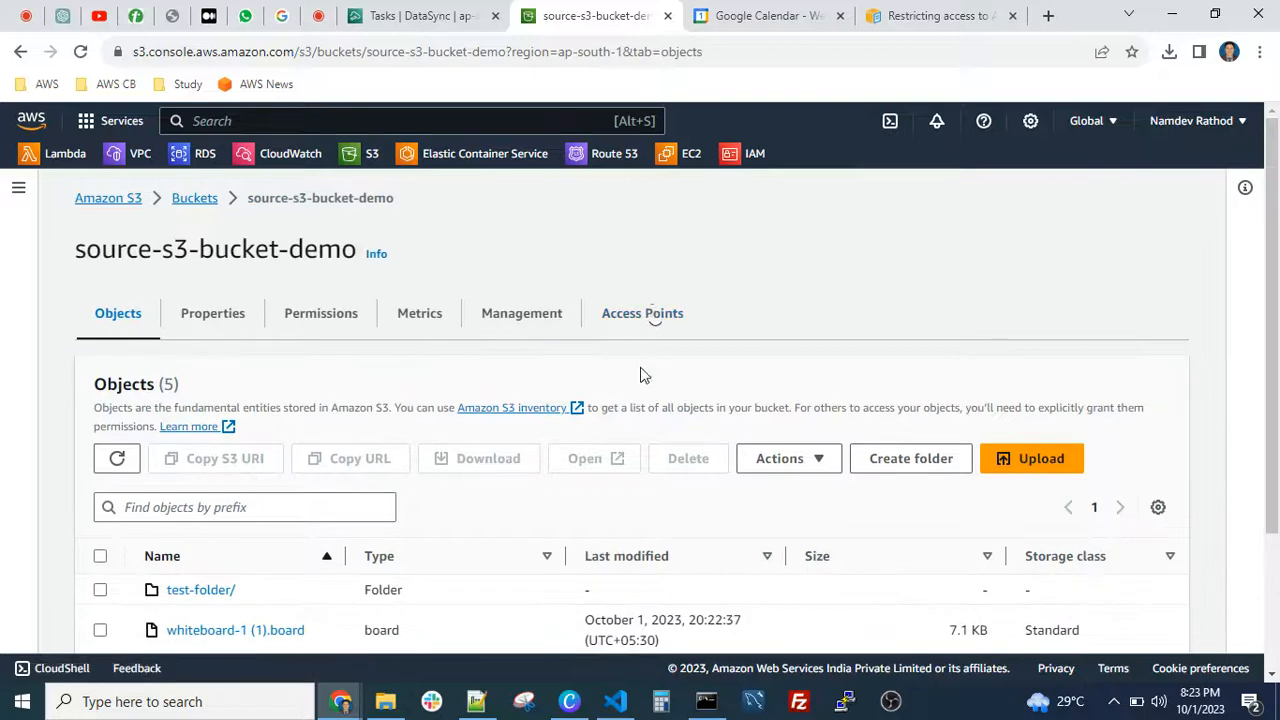
scroll(640, 380, down, 3)
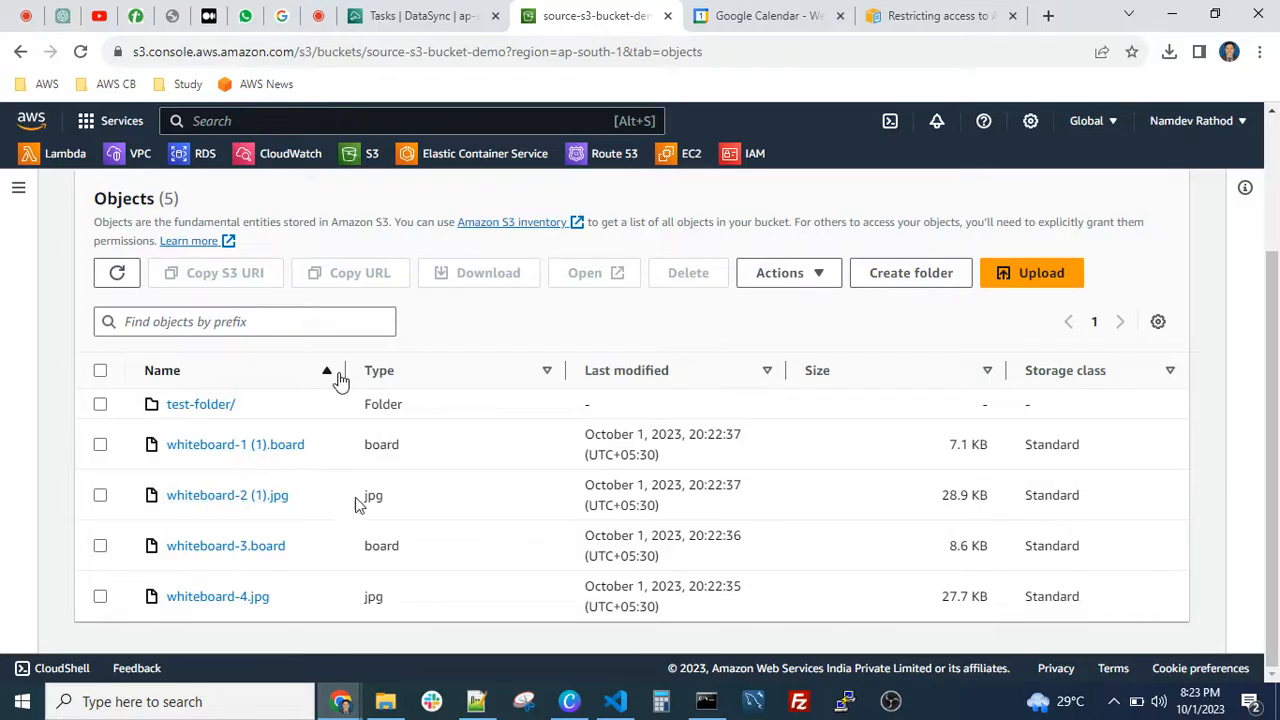
Copy the object URL of whiteboard-4.jpg and load it in a new browser tab to test public access.
click(217, 600)
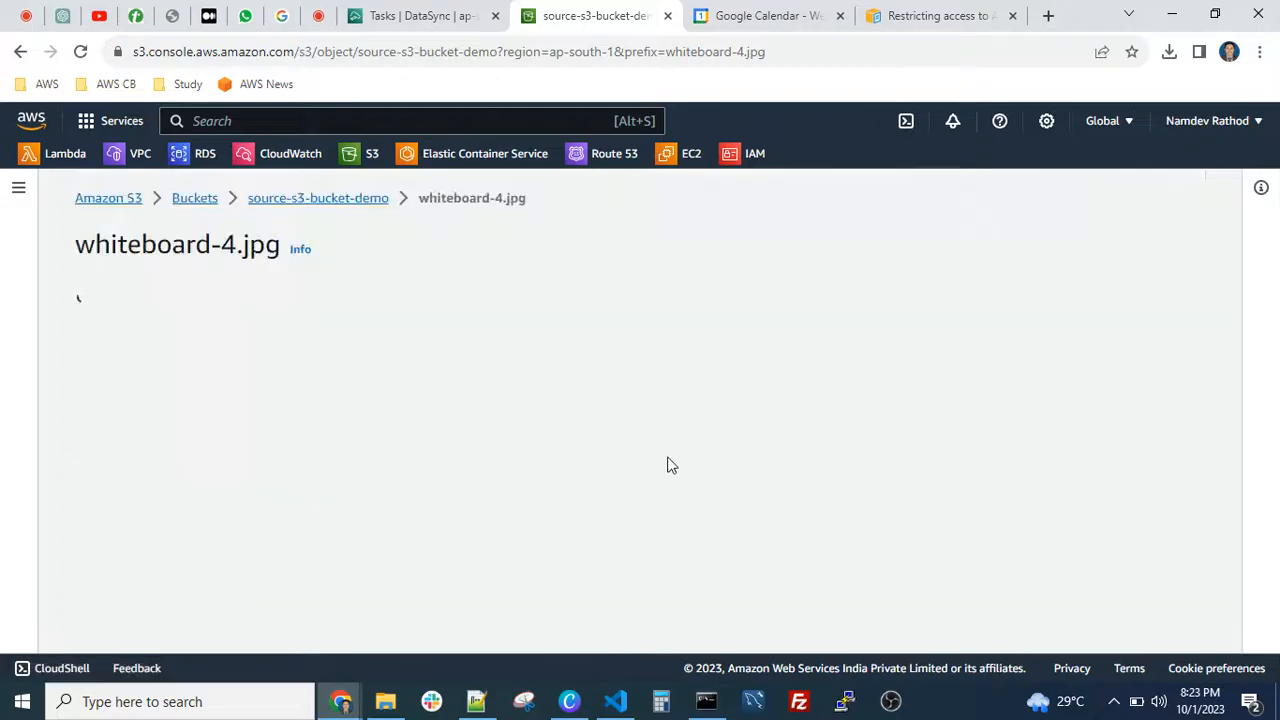
scroll(795, 325, down, 2)
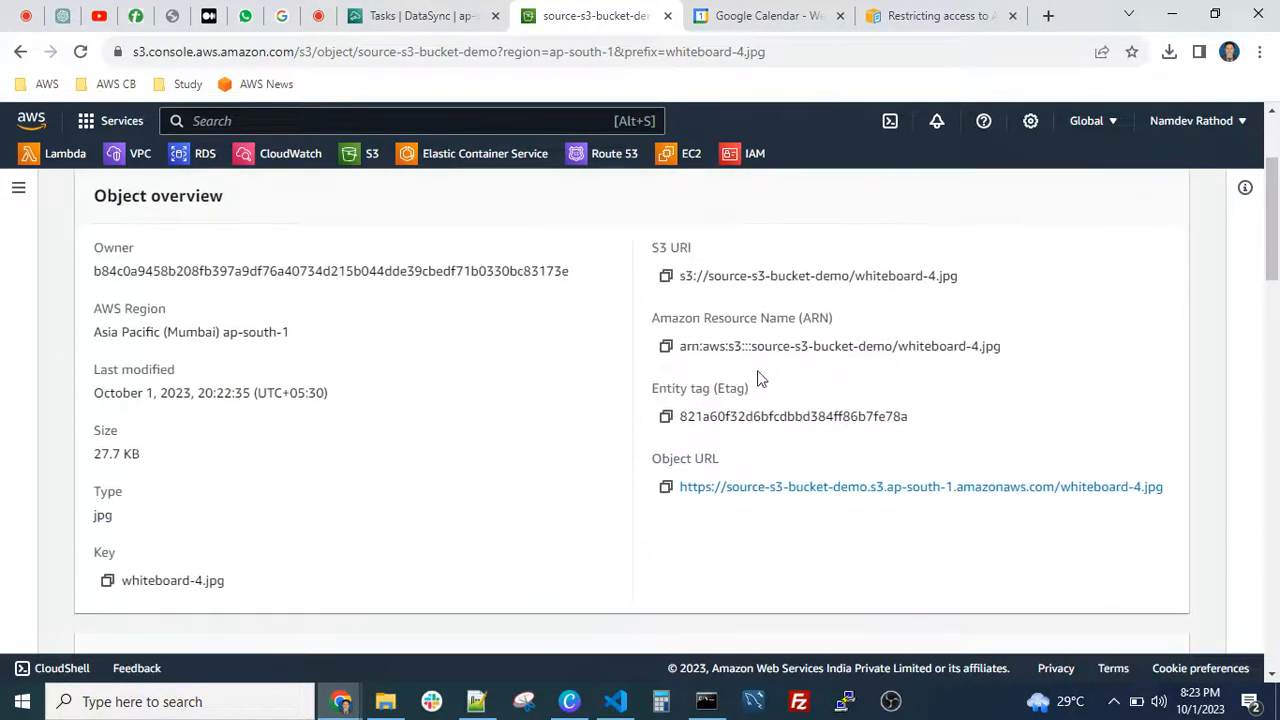
click(666, 488)
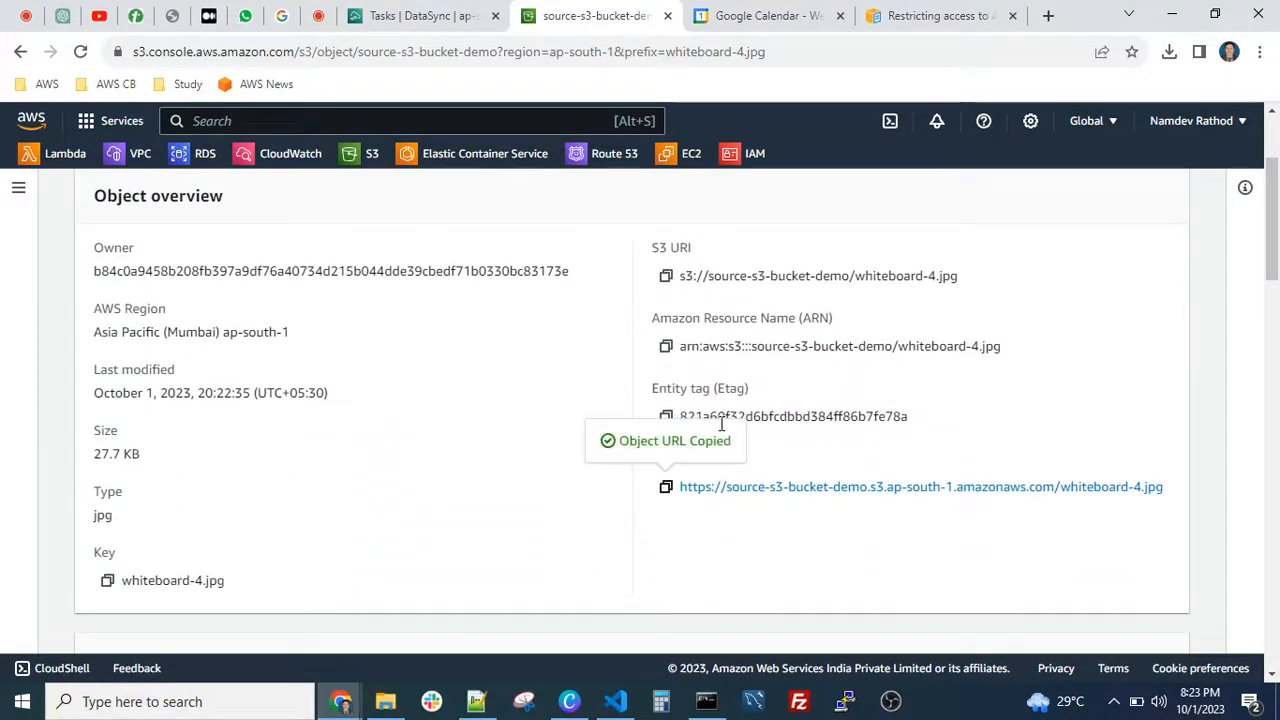
click(1048, 24)
key(ctrl+v)
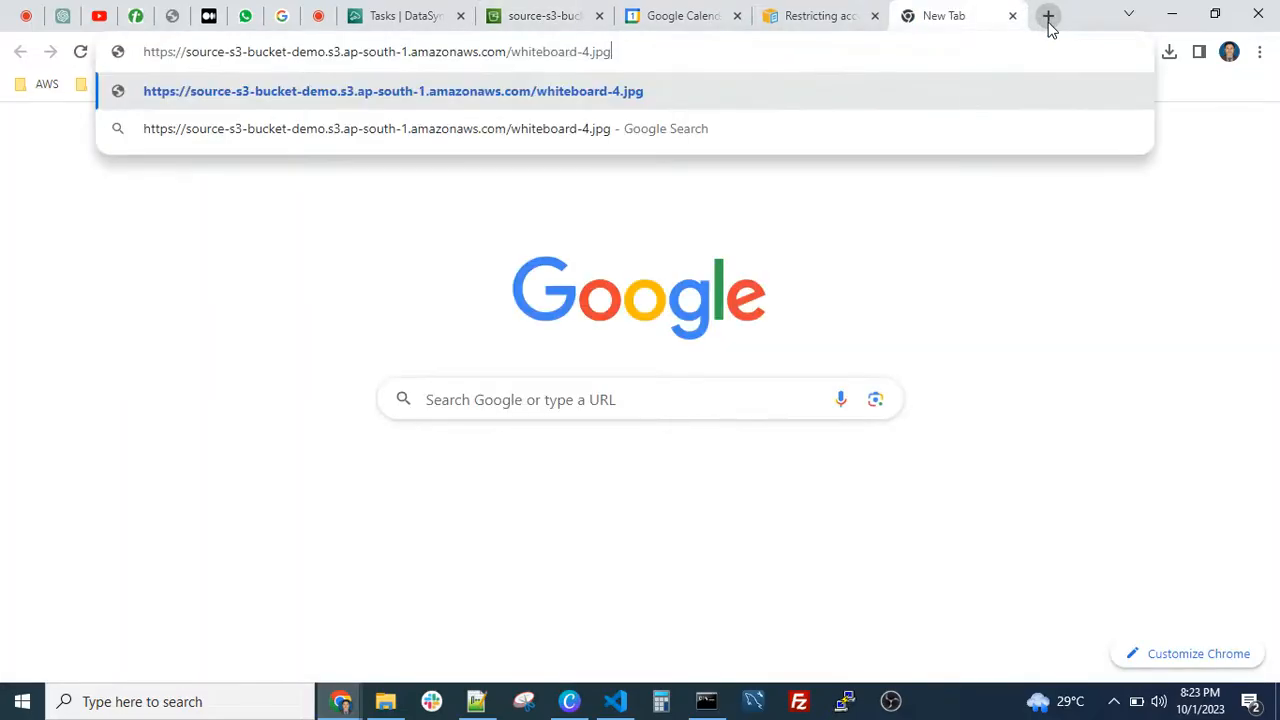
key(Return)
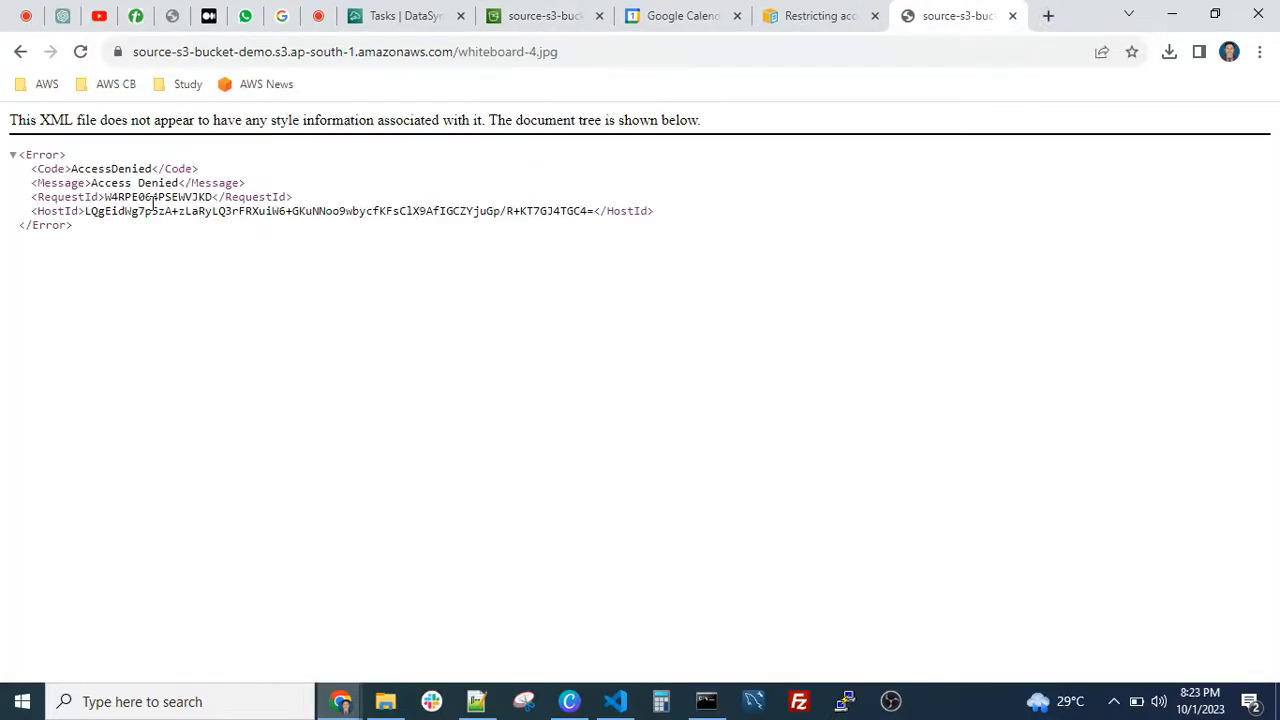
Return to the source-s3-bucket-demo object list in the S3 console and reopen the details of whiteboard-4.jpg.
click(525, 16)
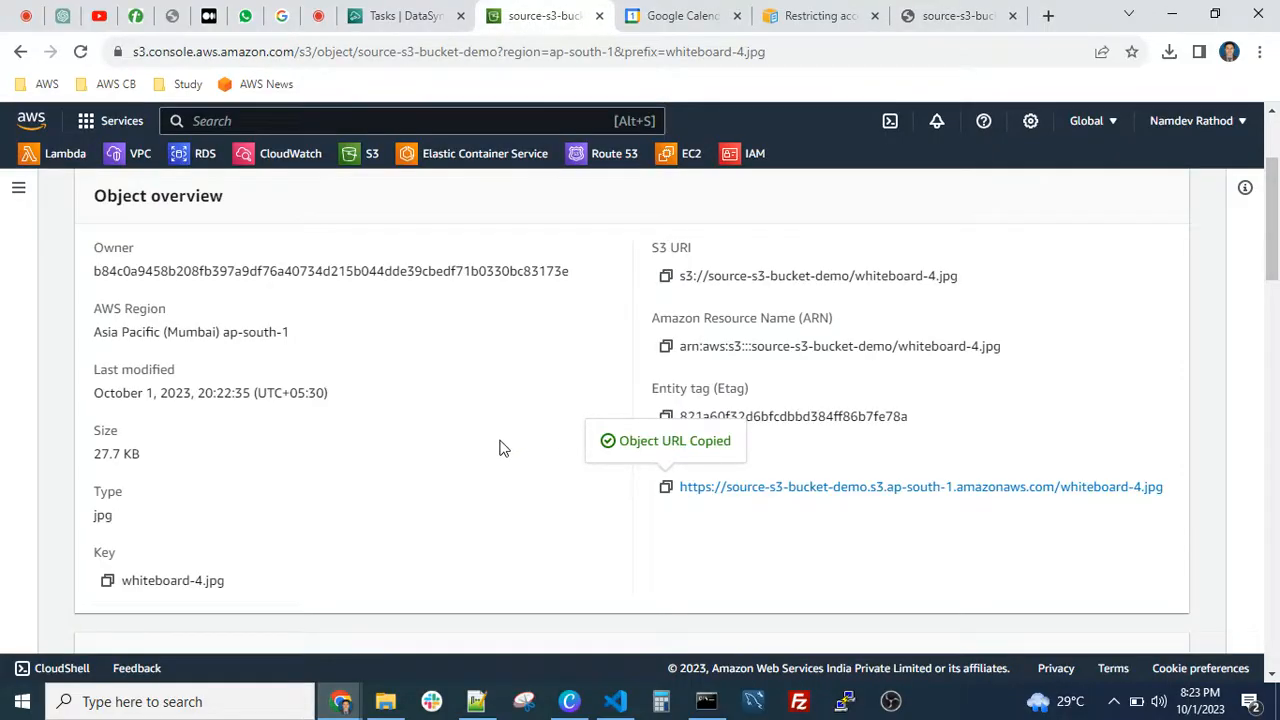
scroll(466, 462, up, 2)
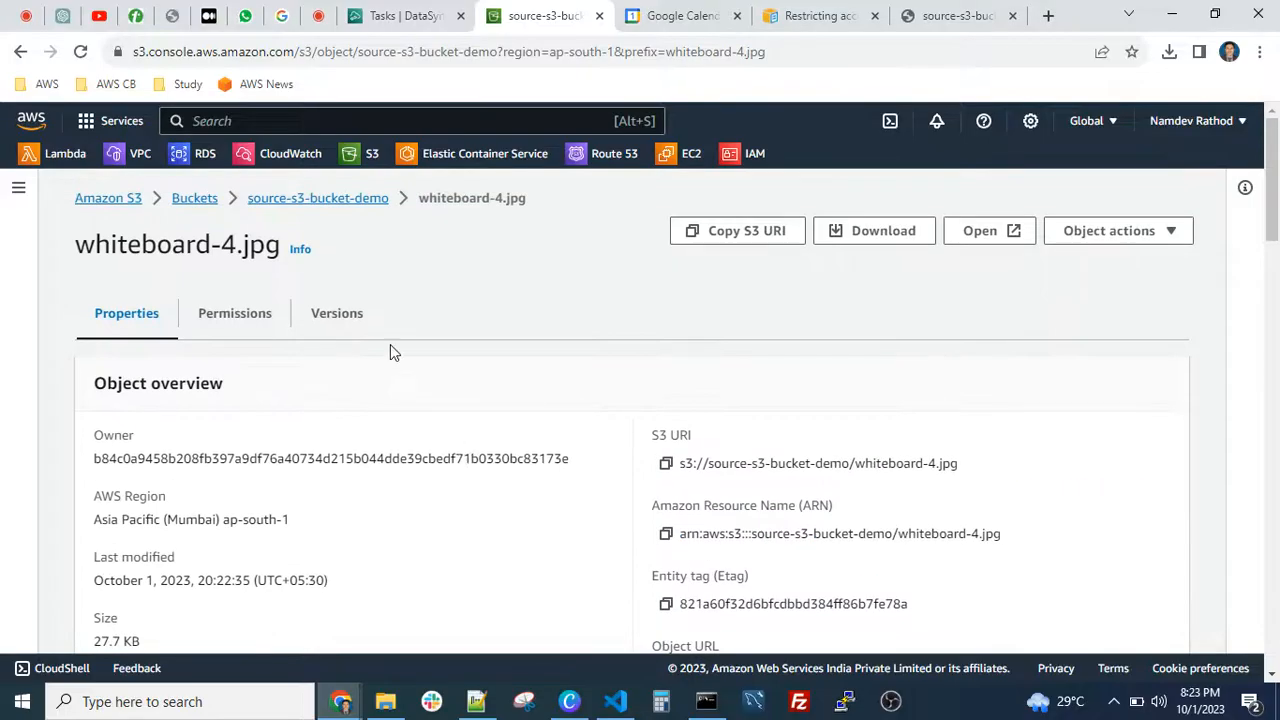
click(355, 204)
scroll(552, 390, down, 2)
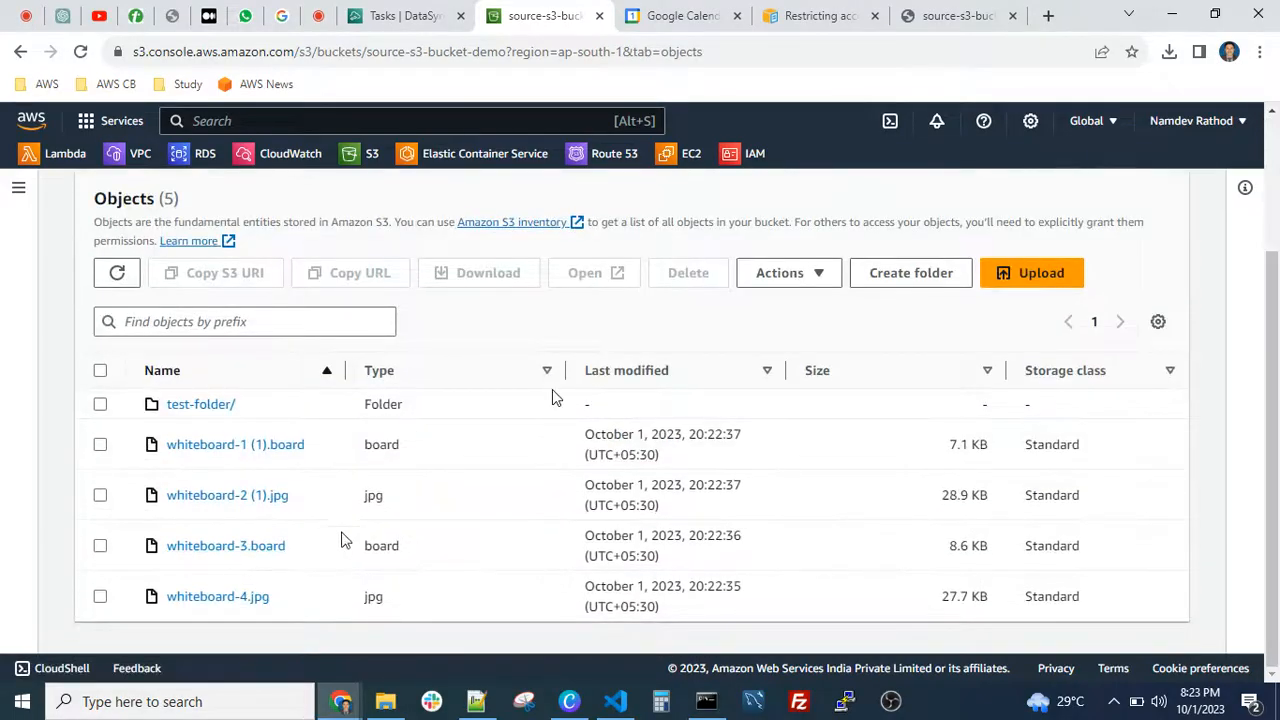
click(100, 597)
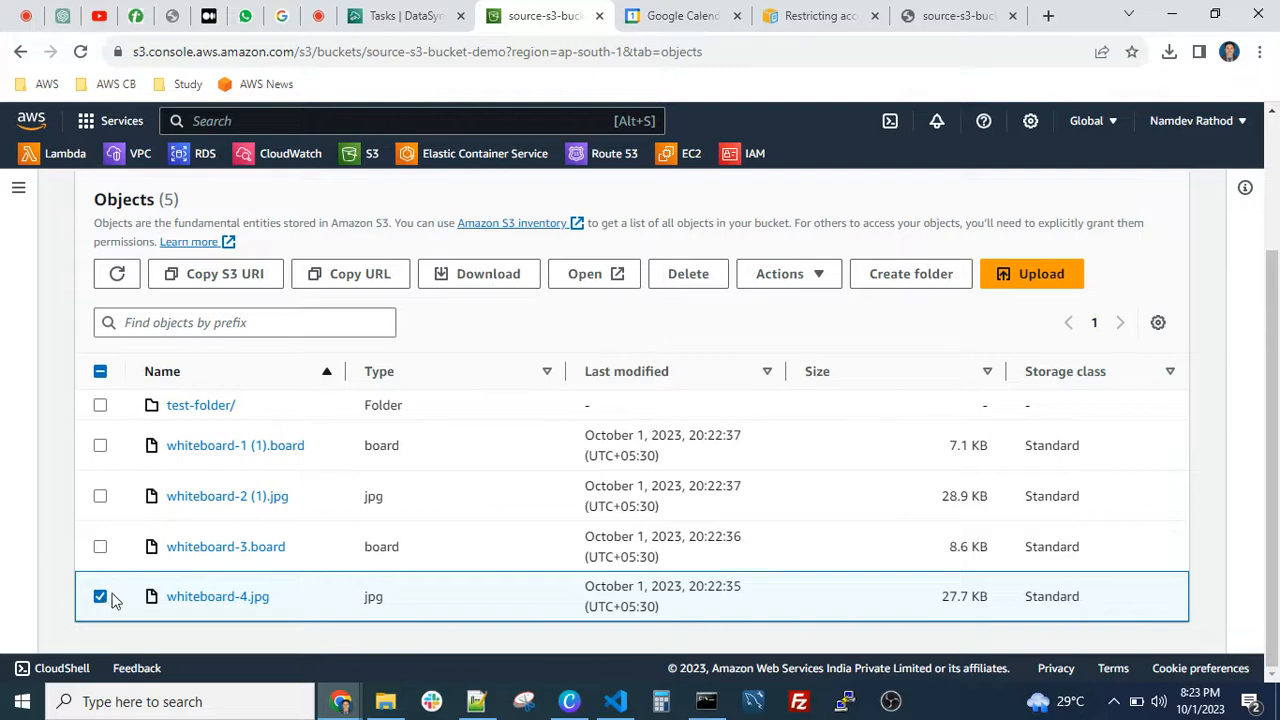
click(194, 603)
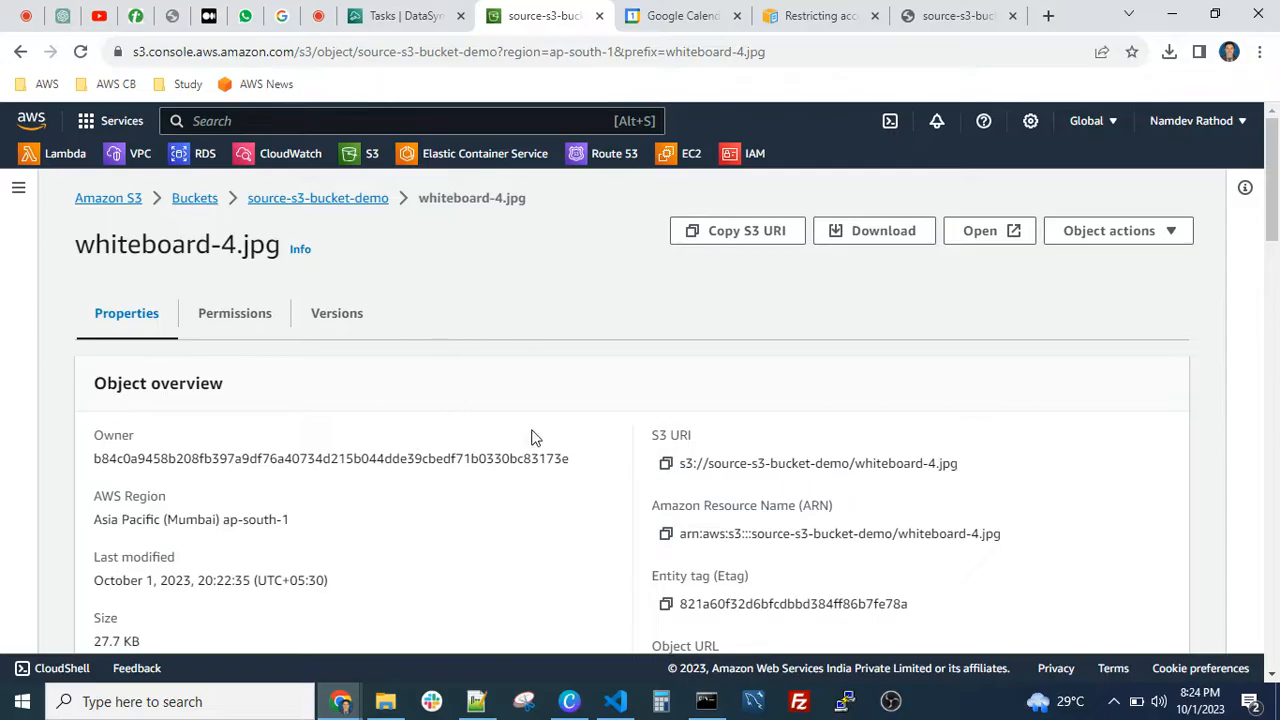
Create a presigned URL for whiteboard-4.jpg that expires after 1 minute.
click(1160, 240)
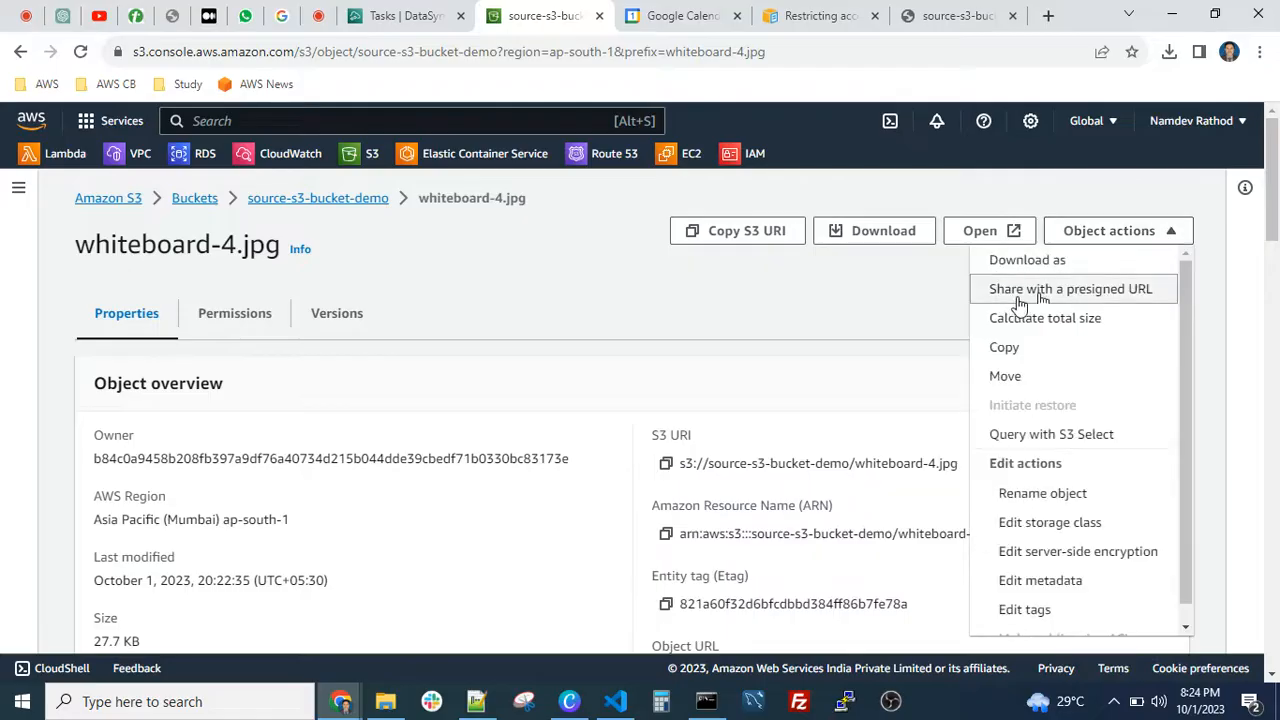
click(1096, 295)
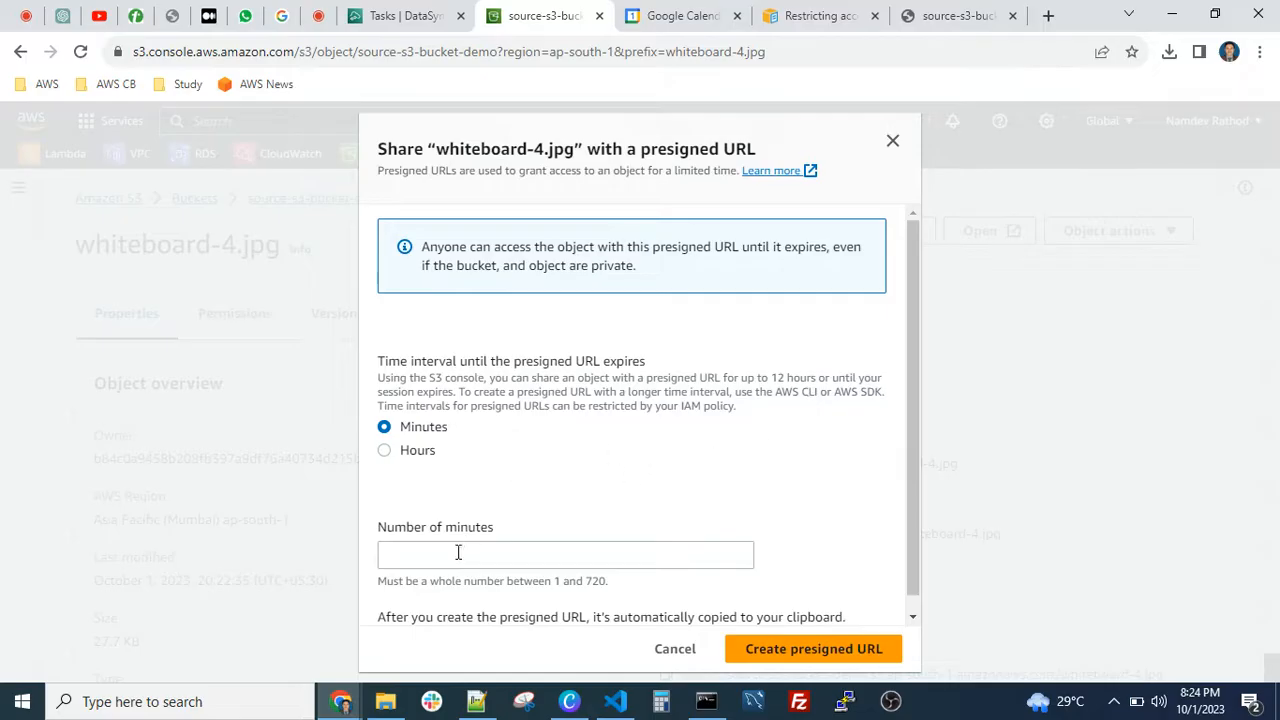
click(386, 452)
click(427, 551)
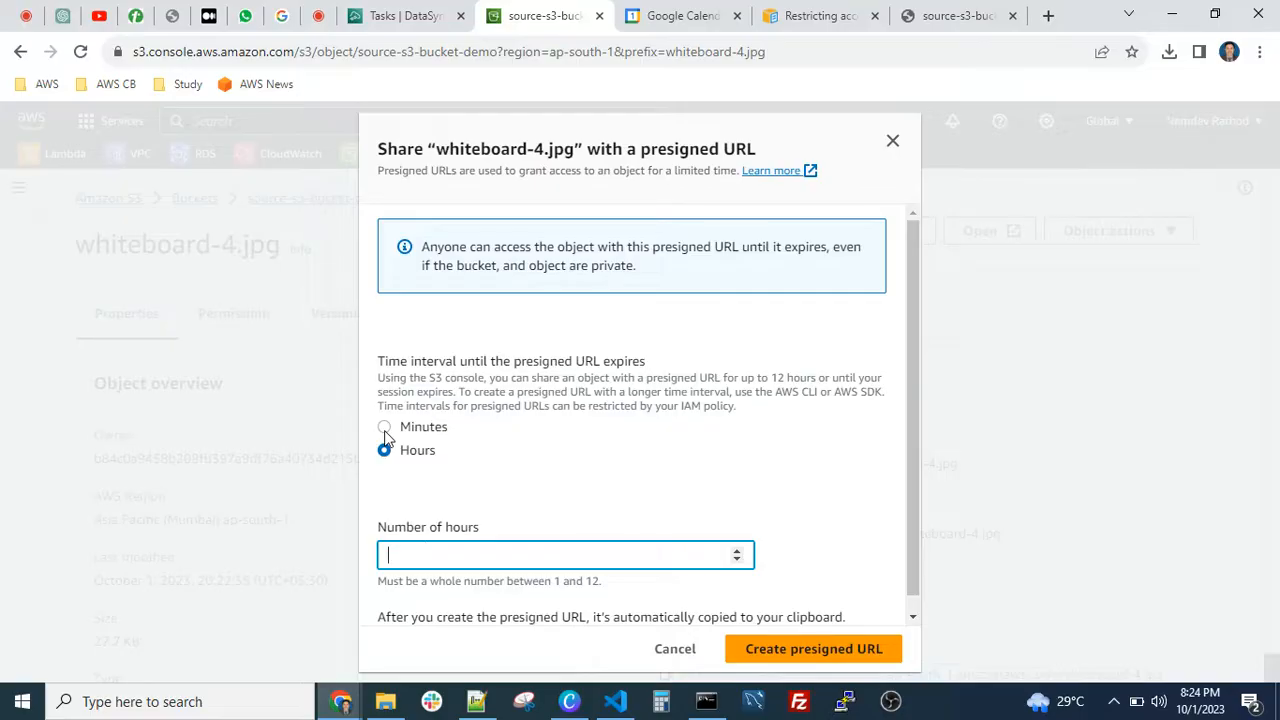
click(385, 428)
click(409, 556)
text(1)
scroll(779, 468, down, 1)
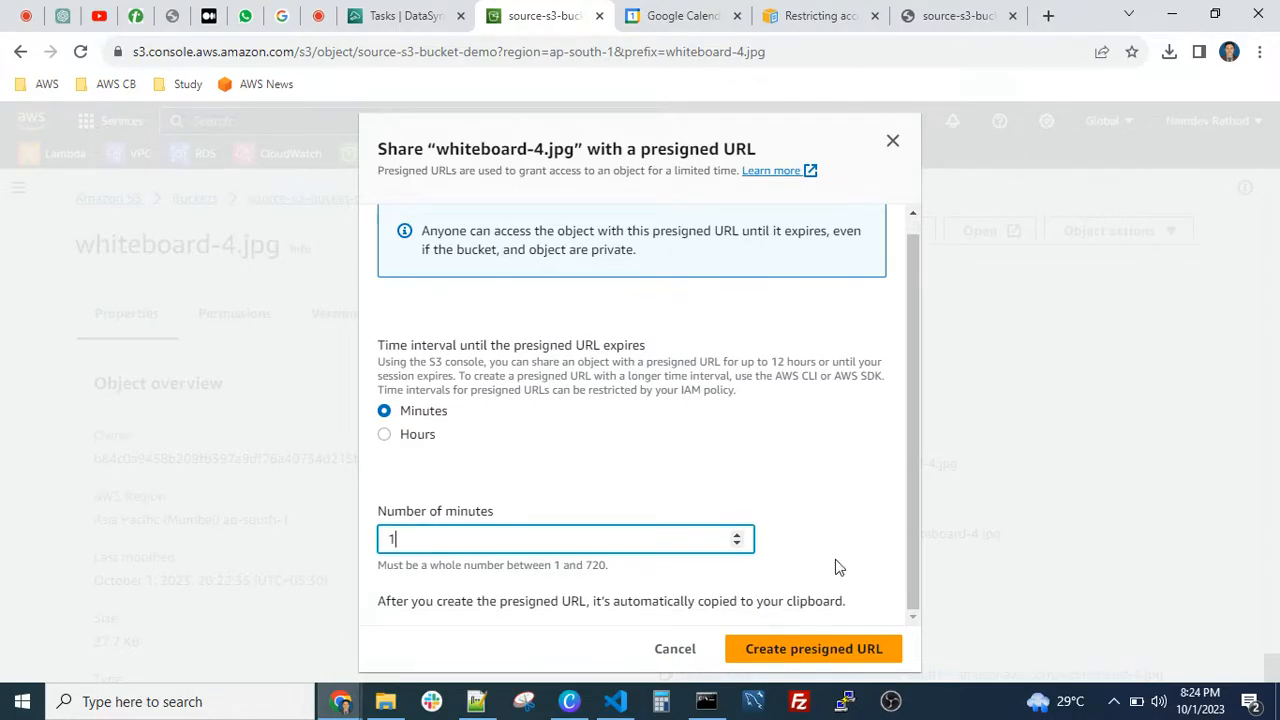
click(798, 650)
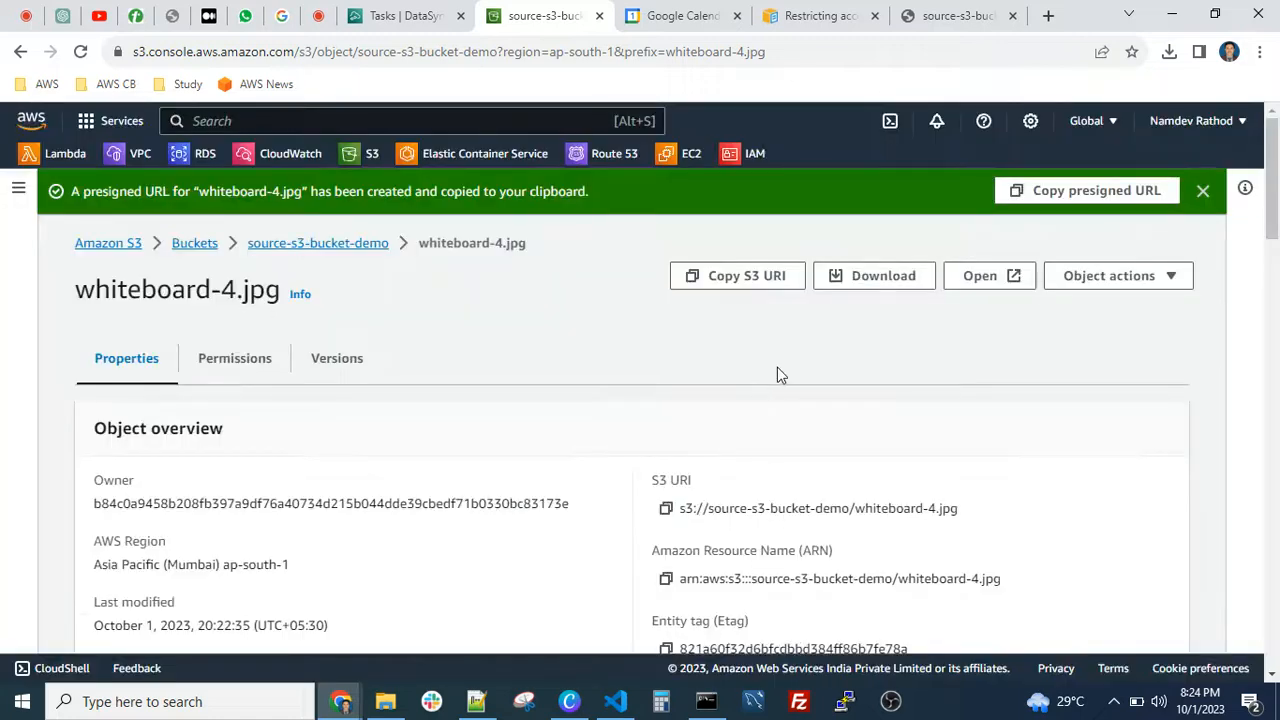
Copy the presigned URL of whiteboard-4.jpg and load it in a new browser tab to view the image.
click(1095, 200)
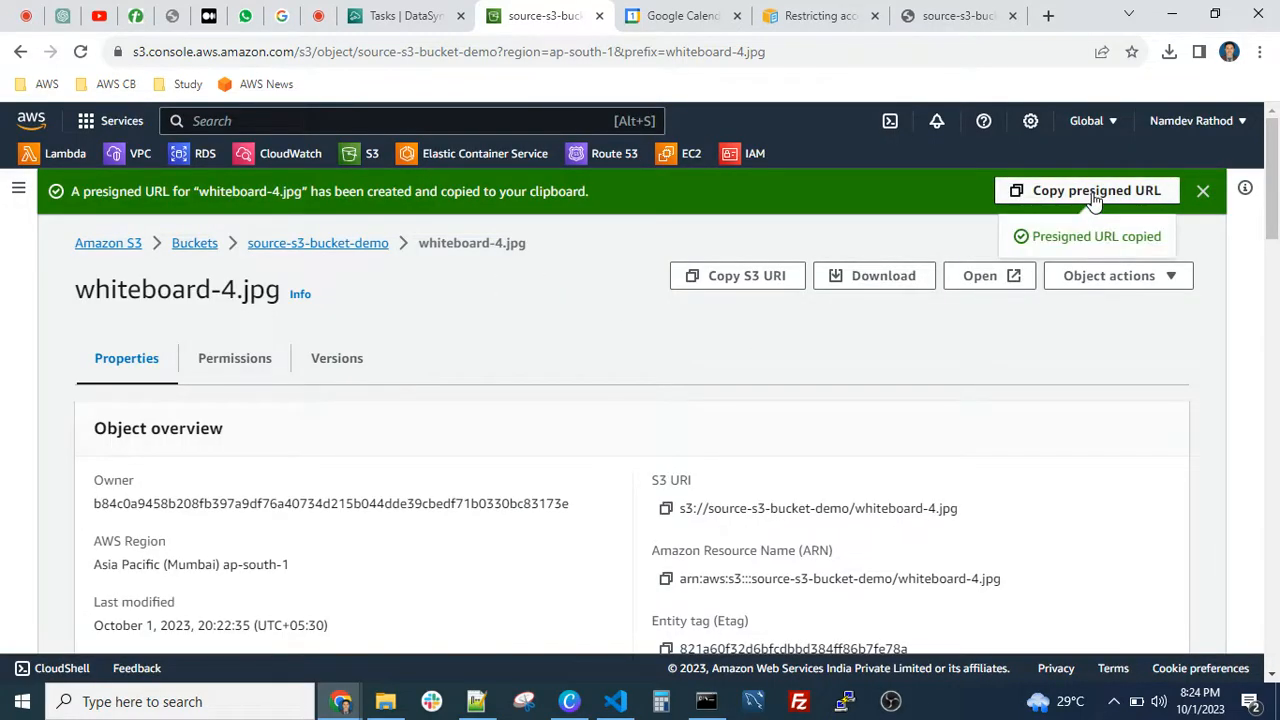
click(1048, 16)
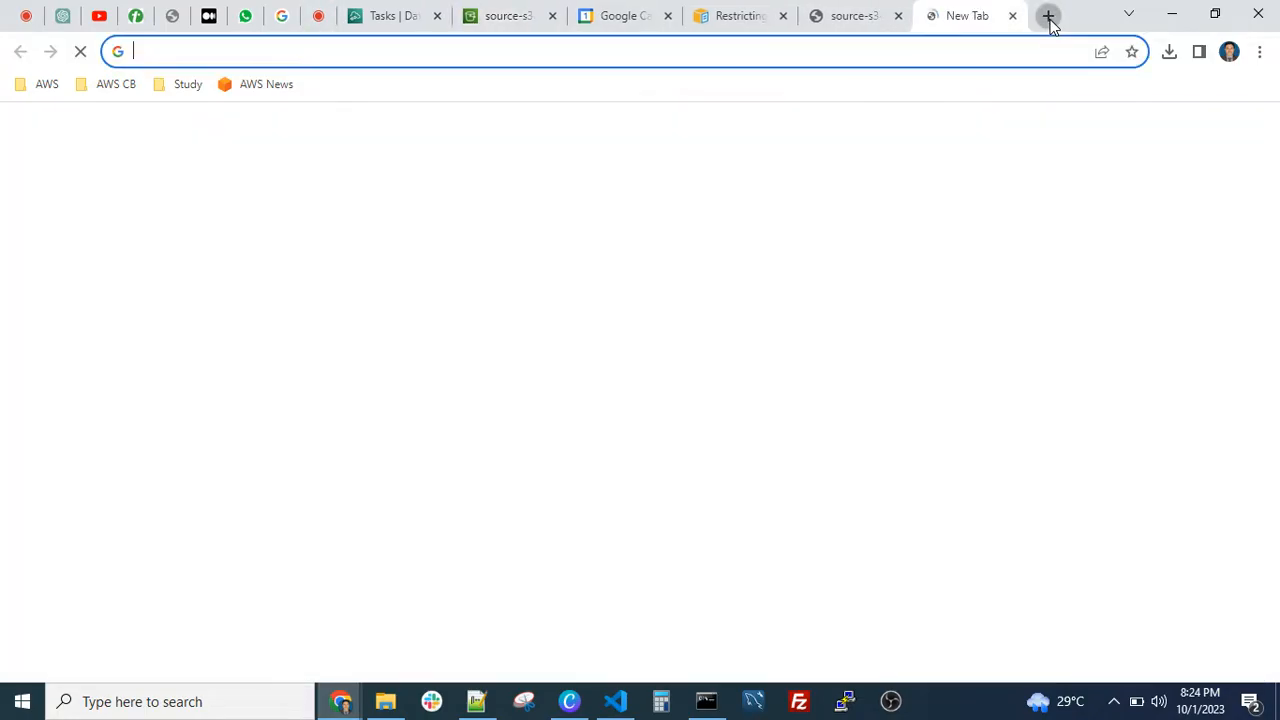
key(ctrl+v)
key(Return)
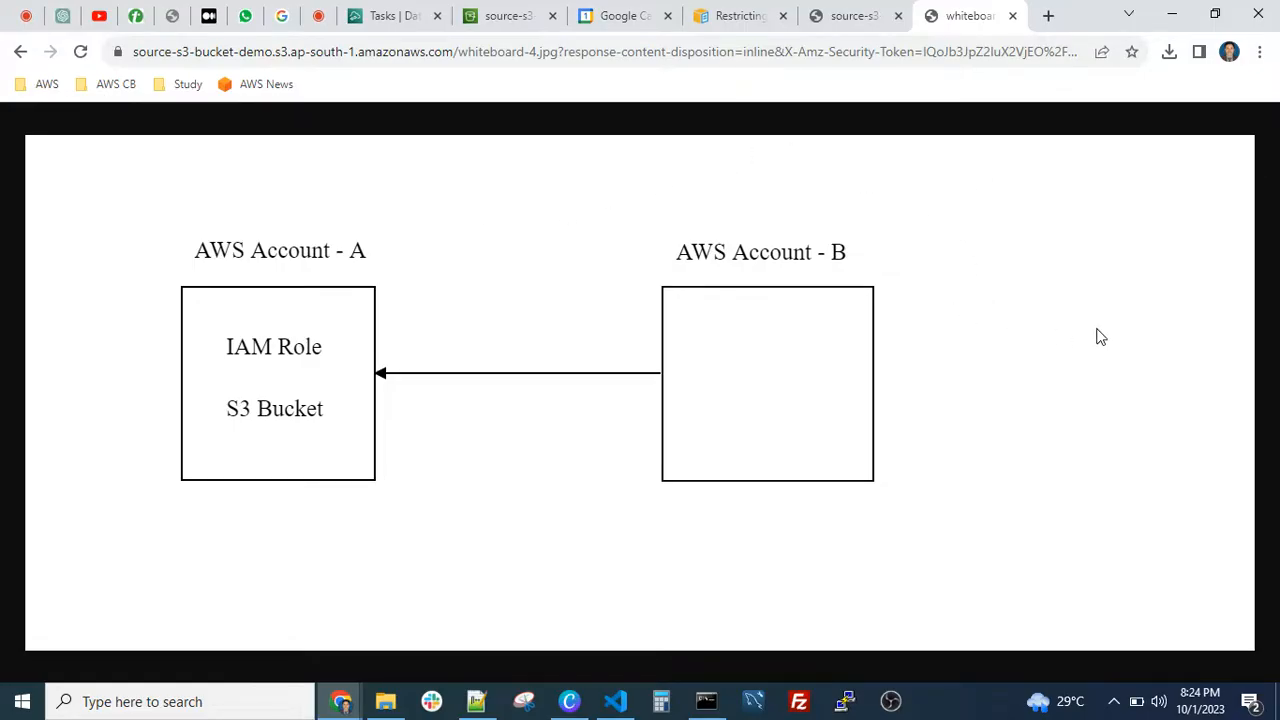
Return to the S3 console, dismiss the presigned URL notification, and review the objects in source-s3-bucket-demo.
click(503, 20)
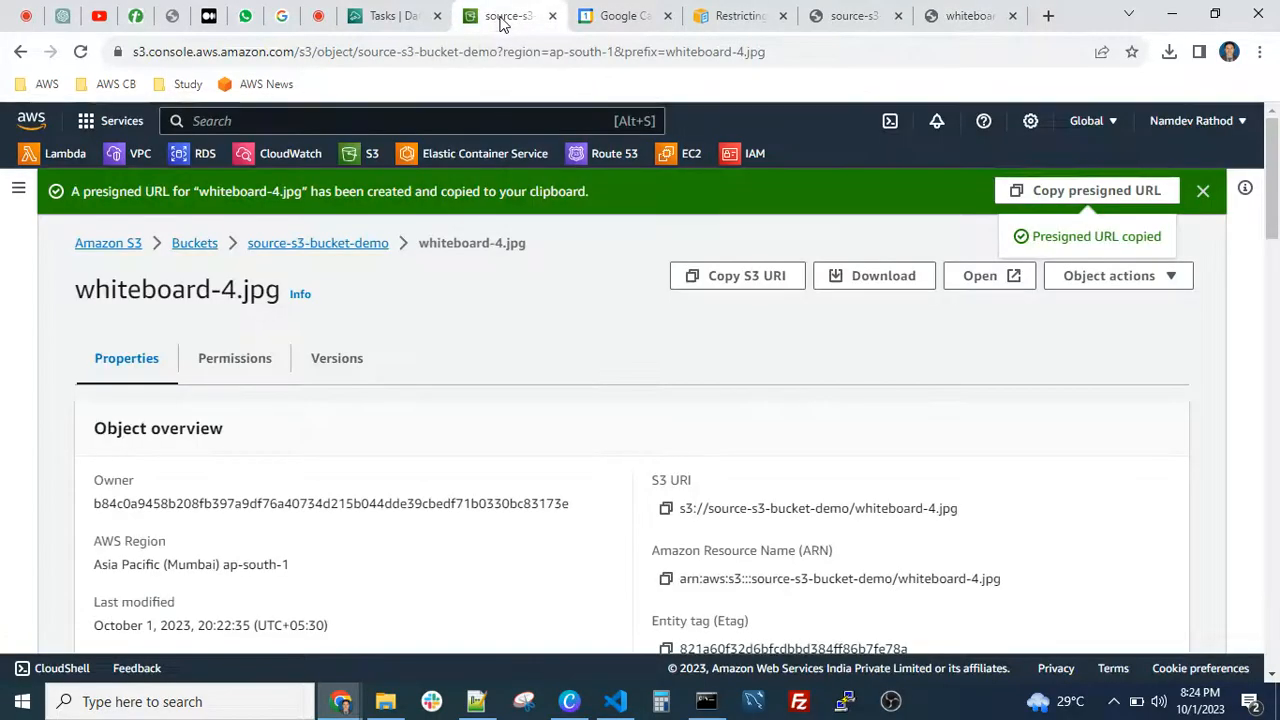
click(1203, 191)
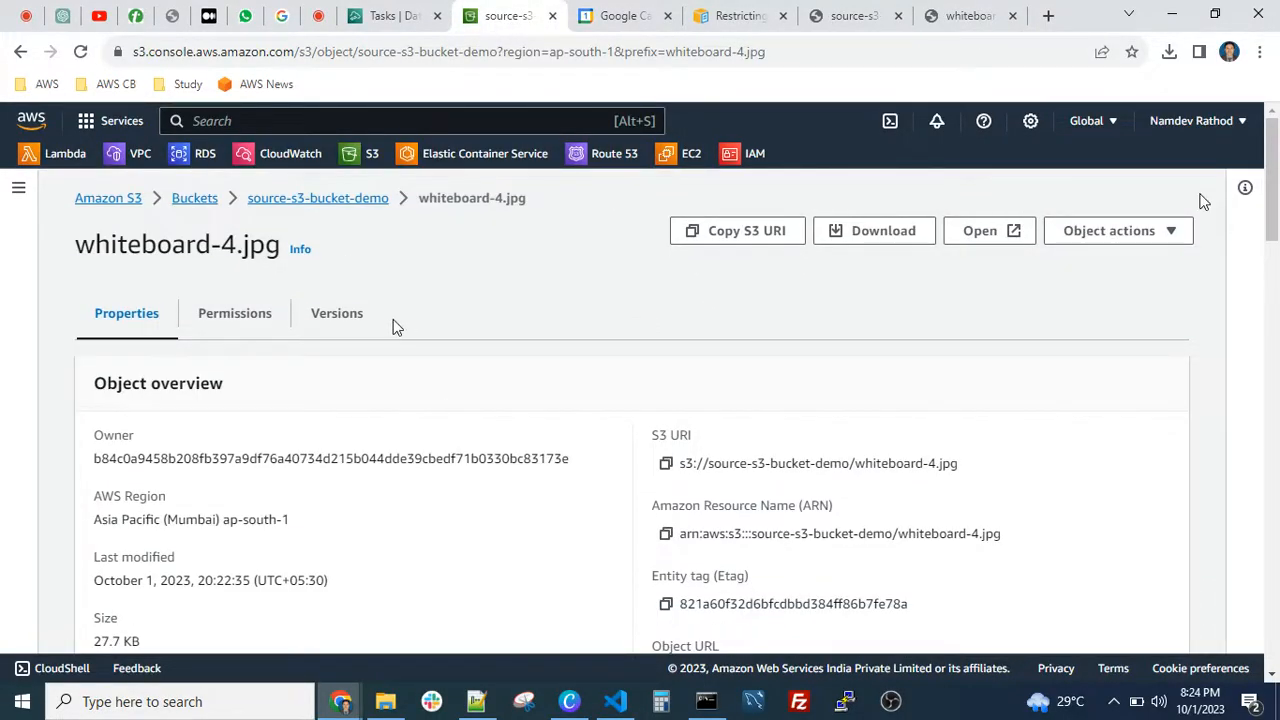
click(352, 199)
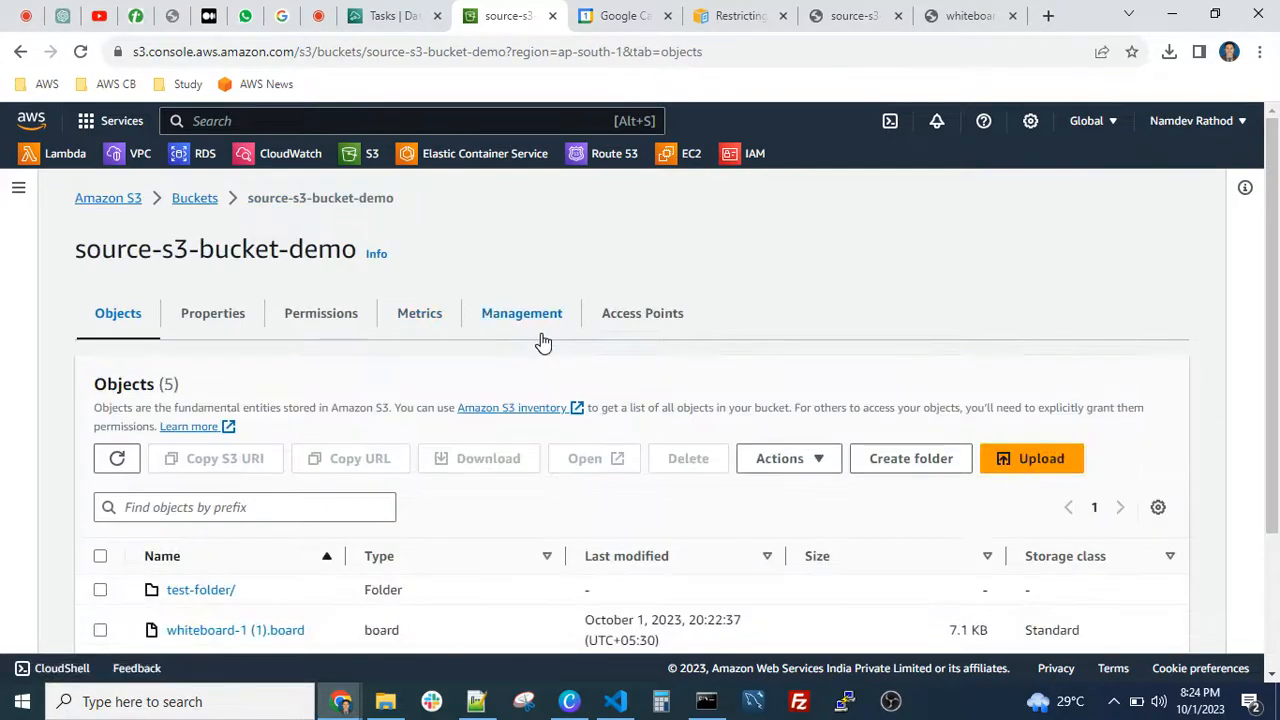
scroll(530, 370, down, 3)
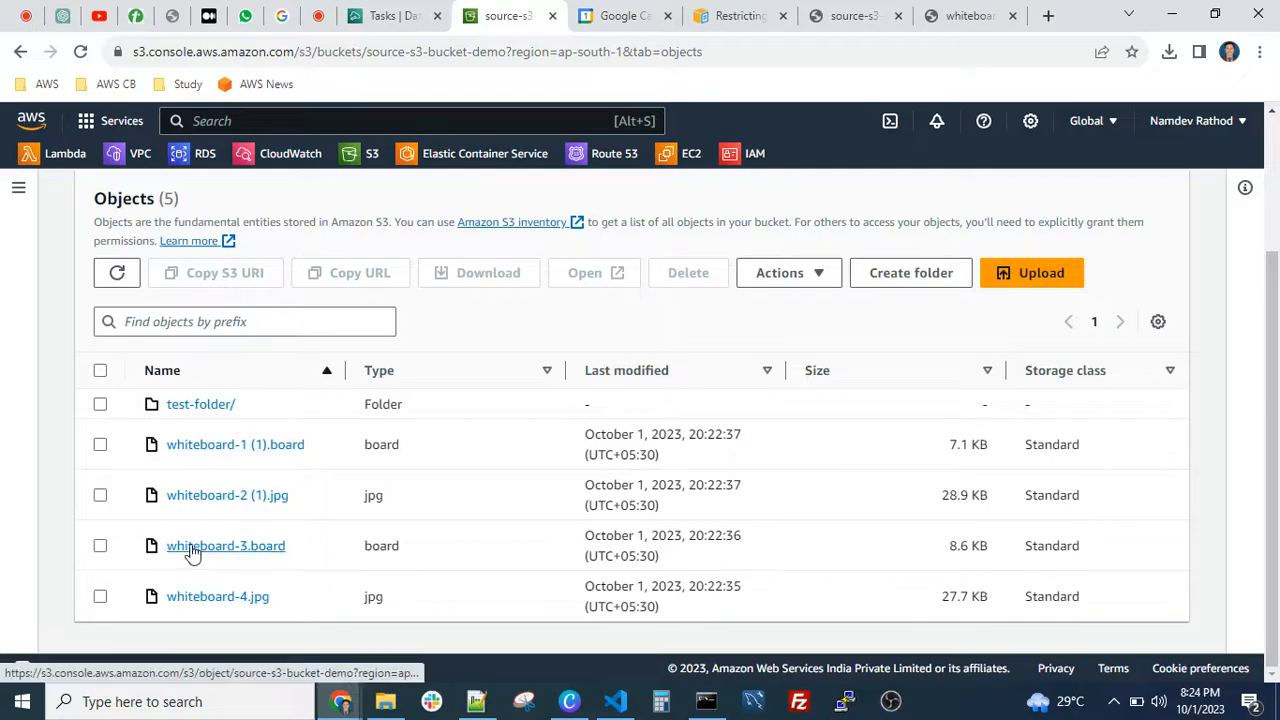
scroll(265, 440, up, 3)
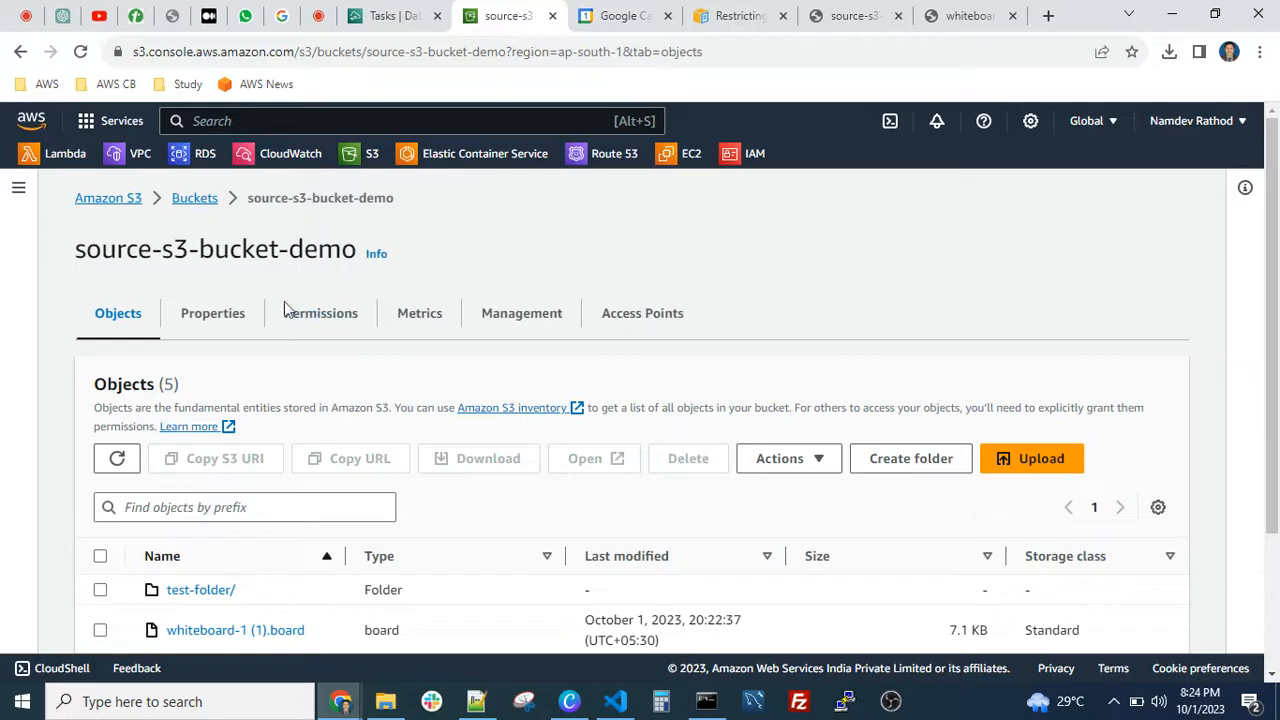
Open target-s3-bucket-demo from the bucket list and refresh its objects to check the contents.
click(207, 205)
scroll(500, 438, down, 3)
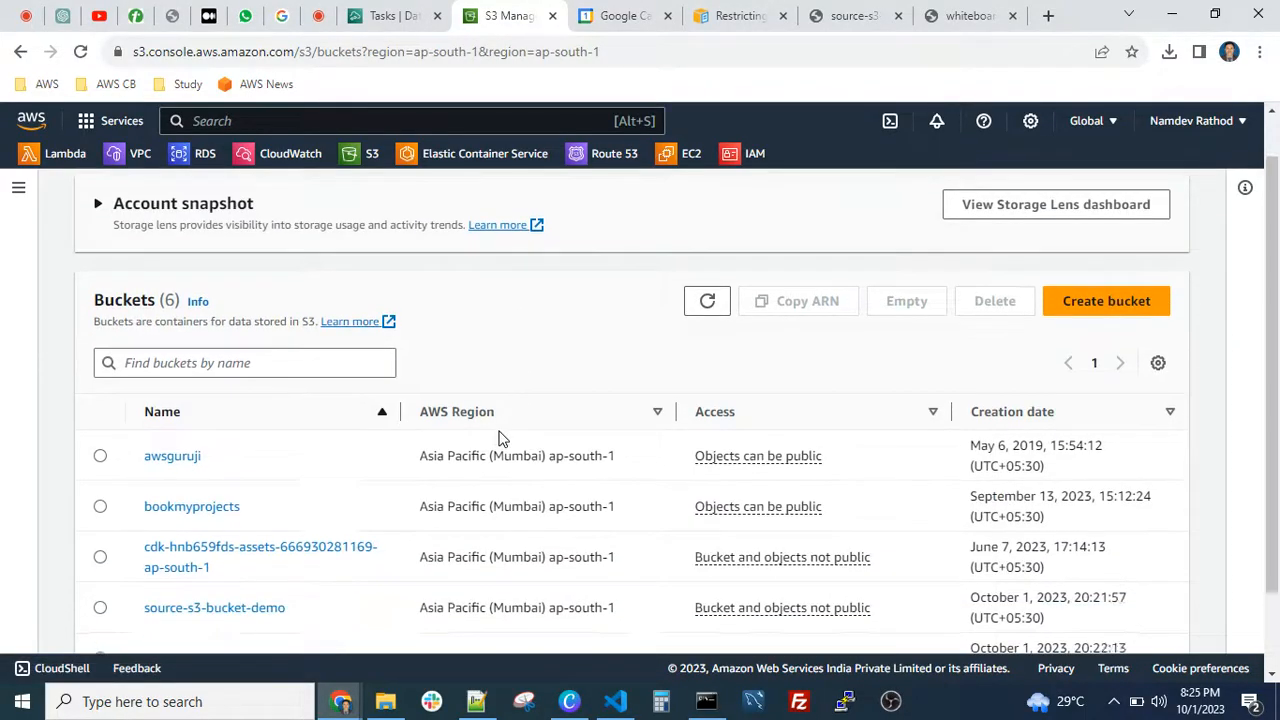
click(224, 566)
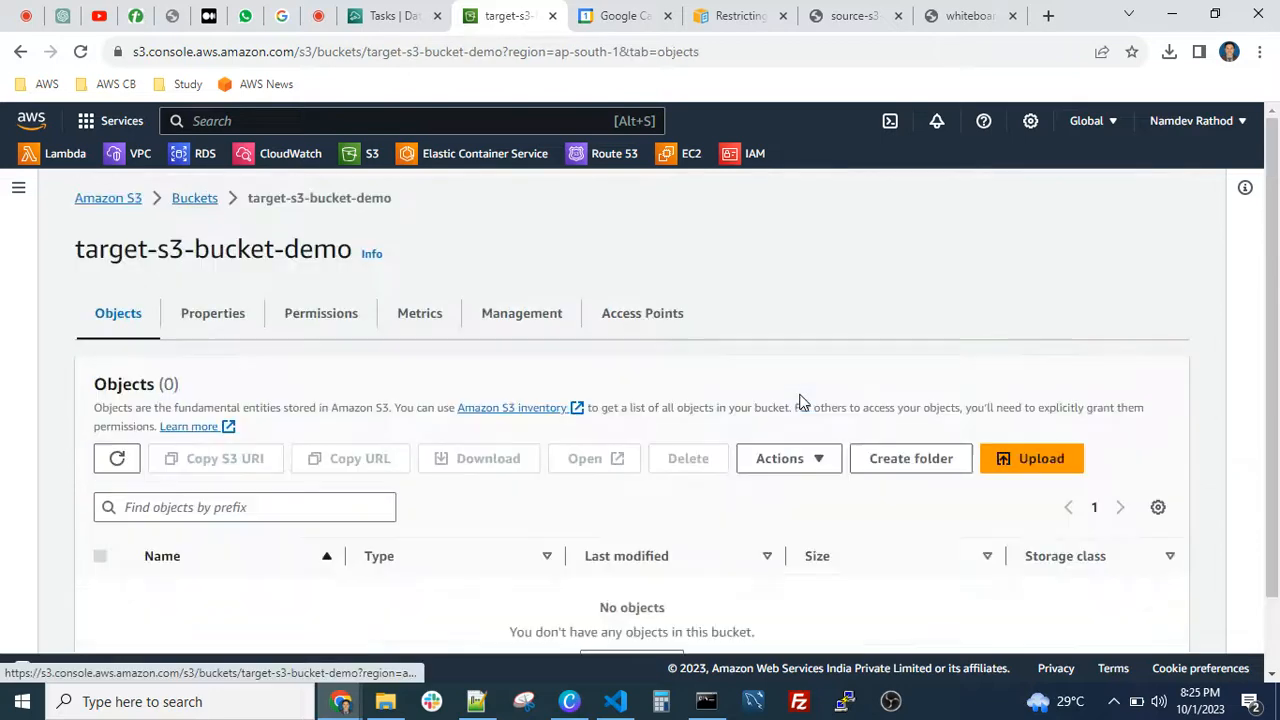
scroll(251, 423, down, 1)
click(120, 376)
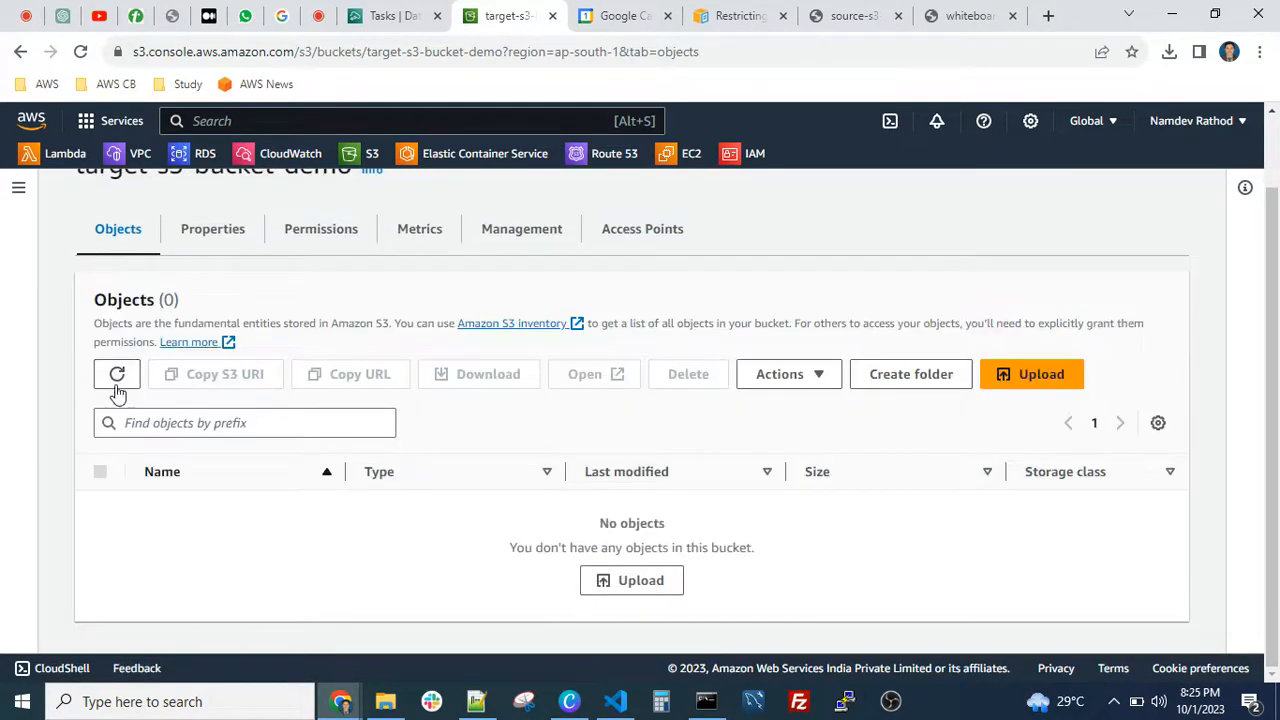
click(117, 376)
scroll(546, 490, up, 1)
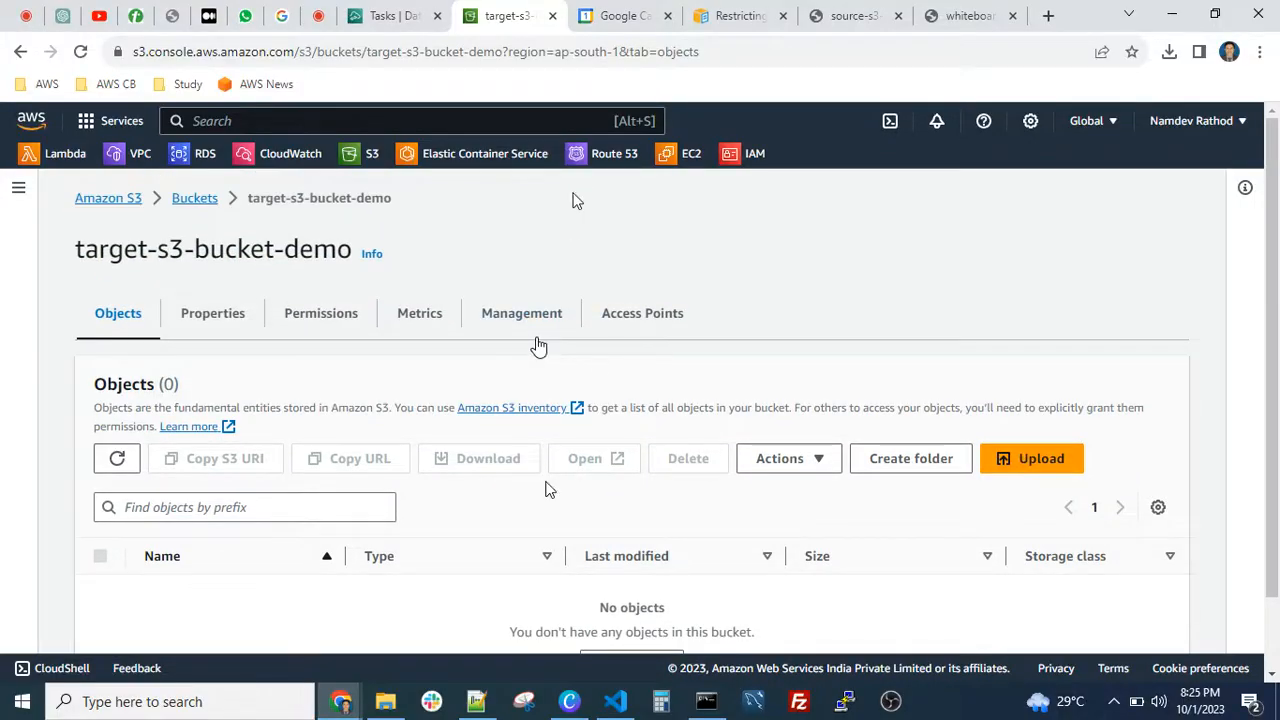
Place the S3 browser tab before the DataSync tab, search for the datasync service, and start creating a DataSync task.
drag(484, 18, 400, 20)
click(498, 21)
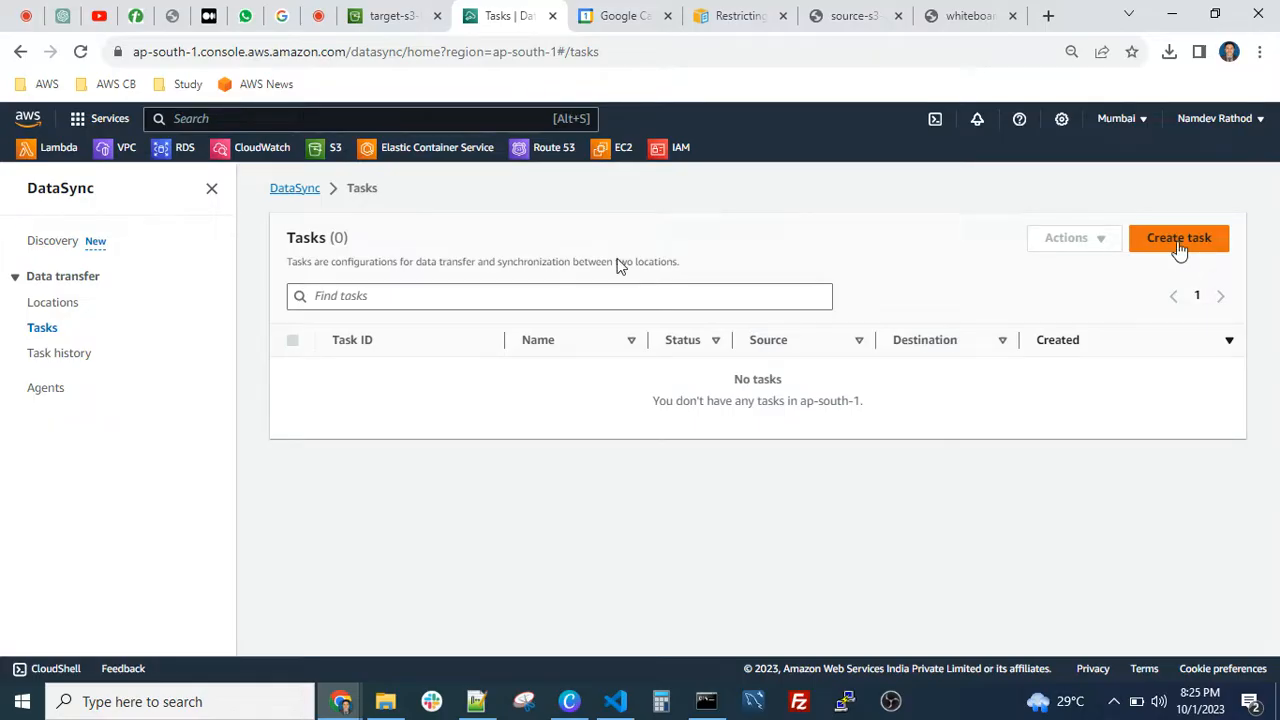
click(223, 119)
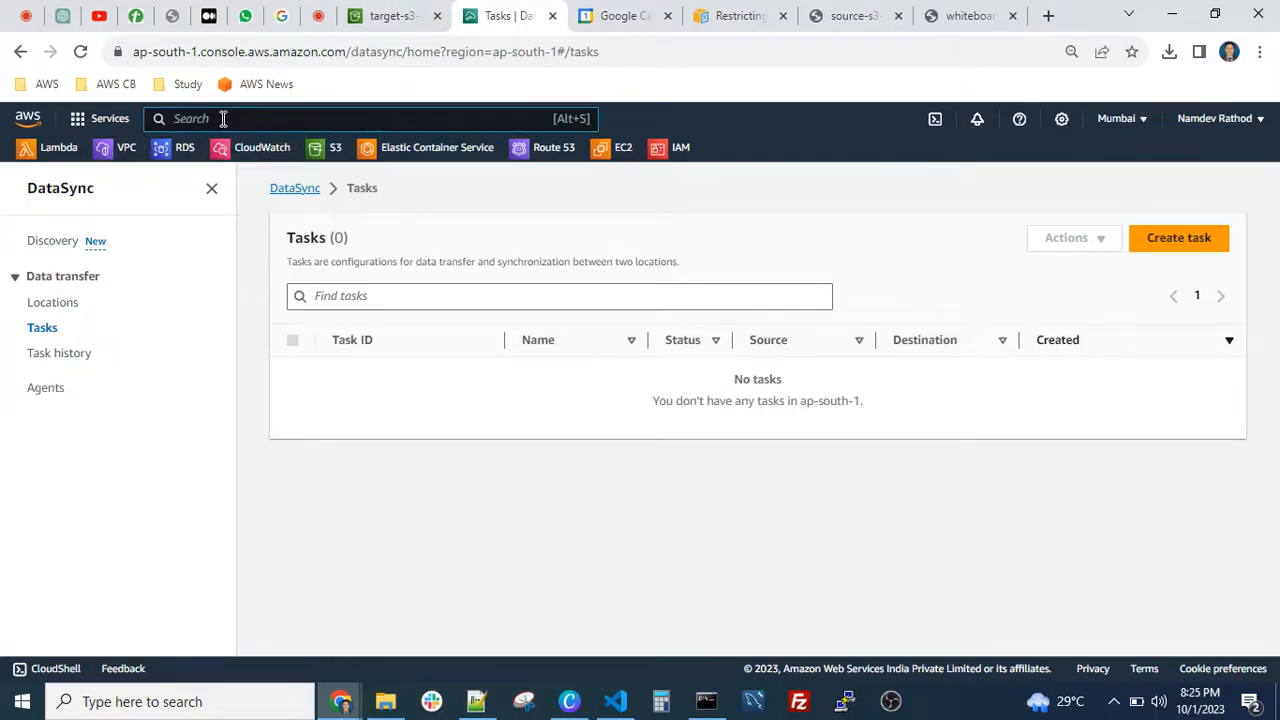
text(datasync)
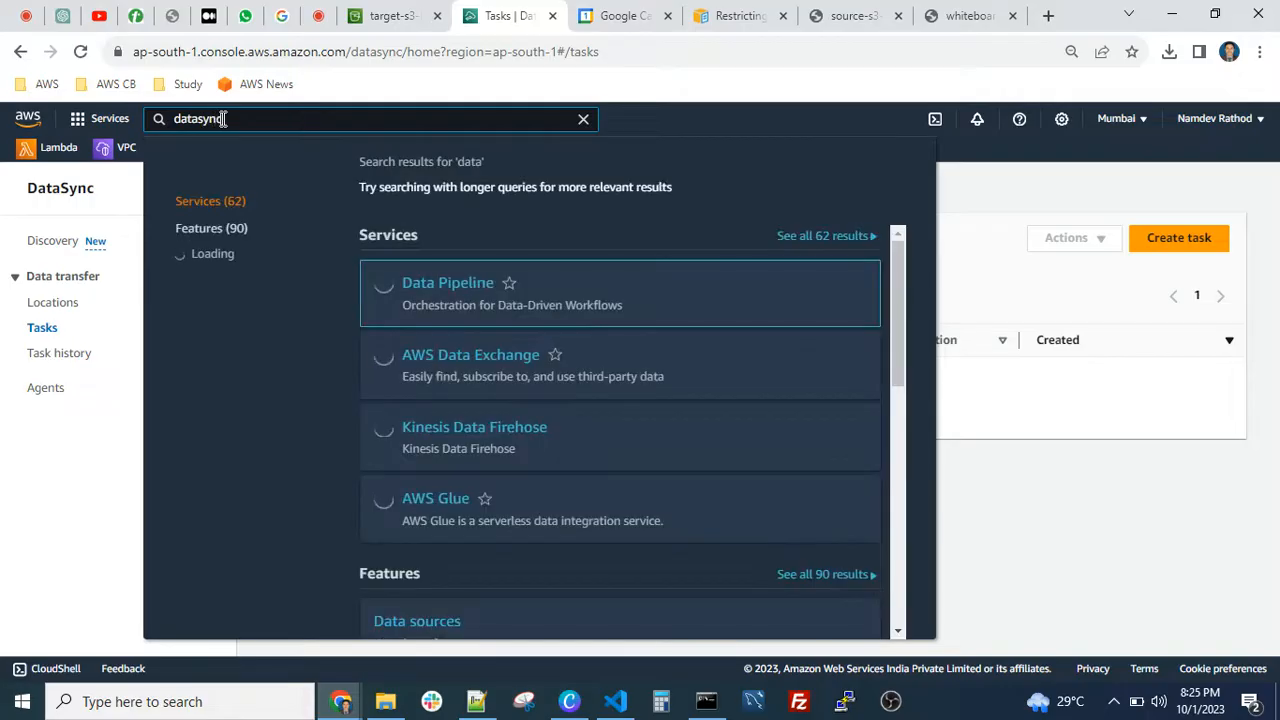
click(440, 286)
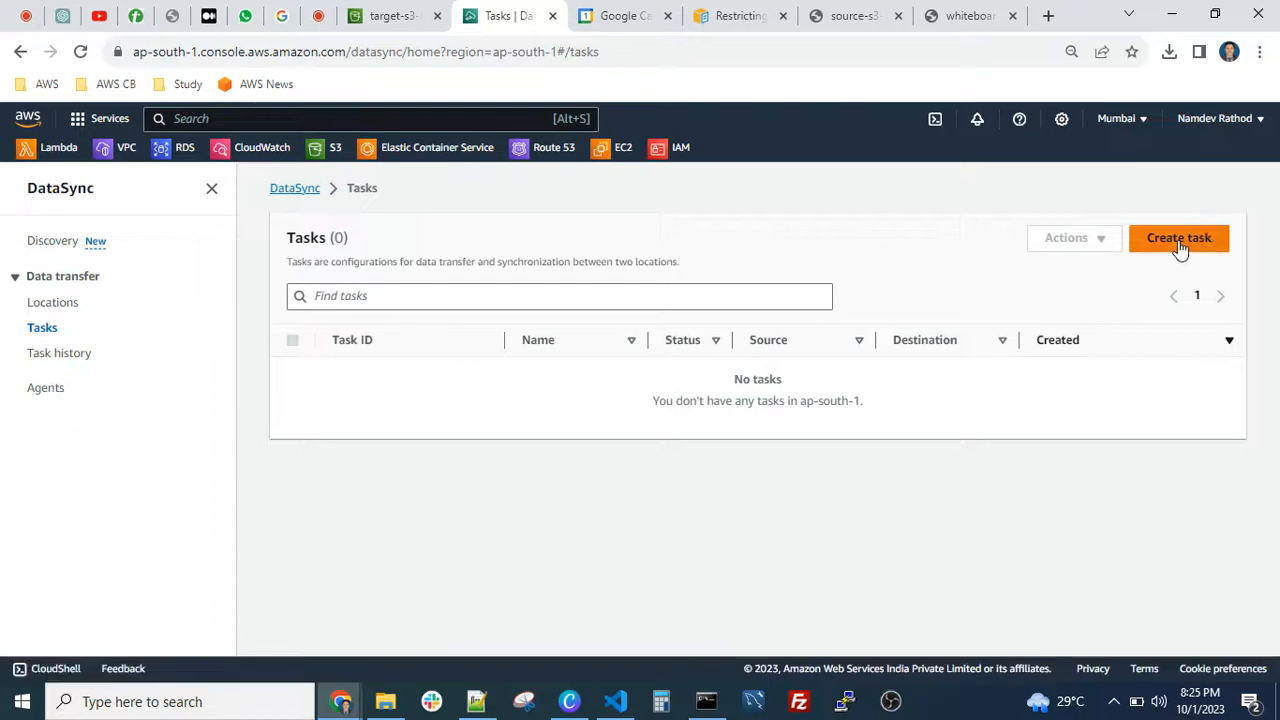
click(1180, 245)
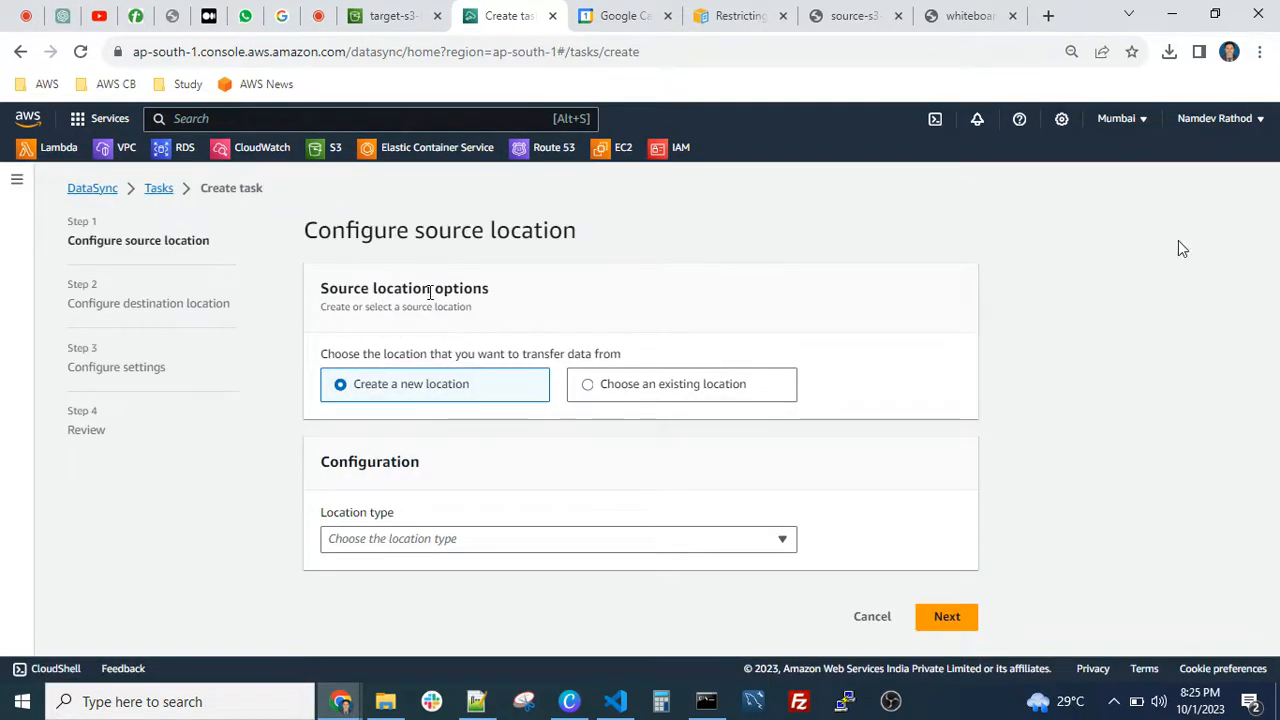
Set the source location type to Amazon S3 and choose source-s3-bucket-demo as its bucket.
click(427, 541)
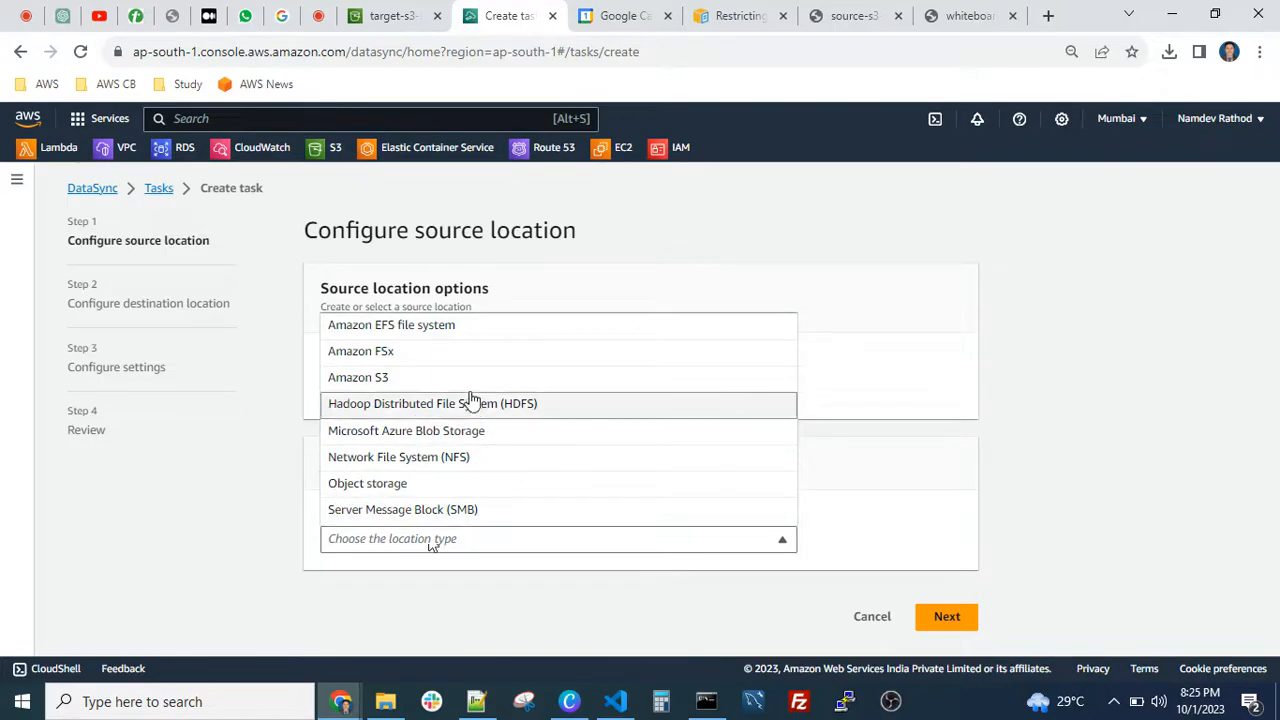
click(390, 379)
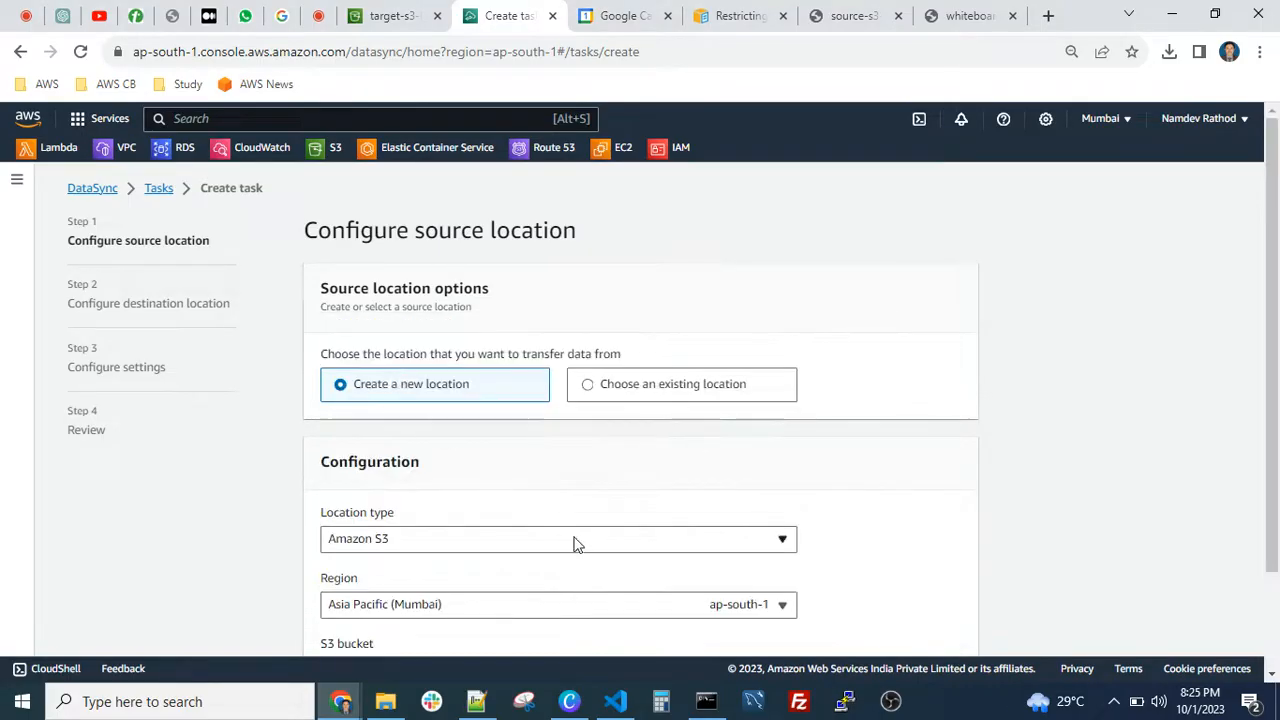
scroll(575, 543, down, 2)
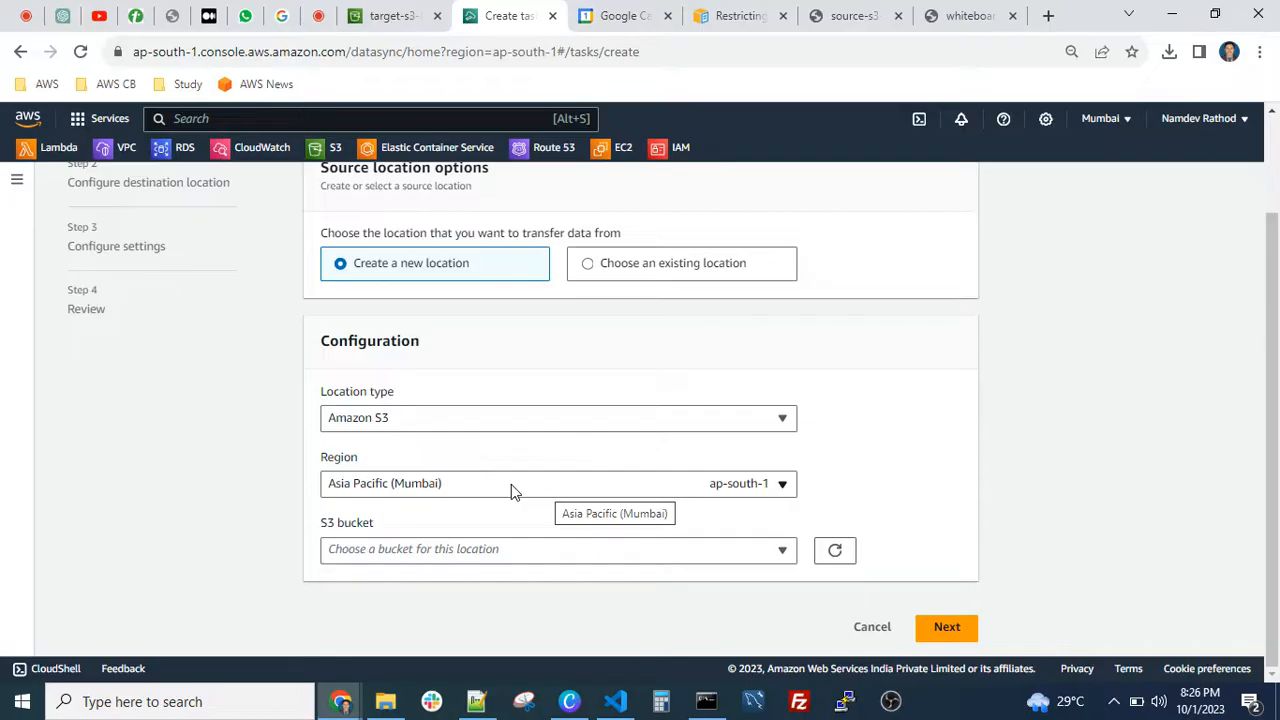
click(462, 550)
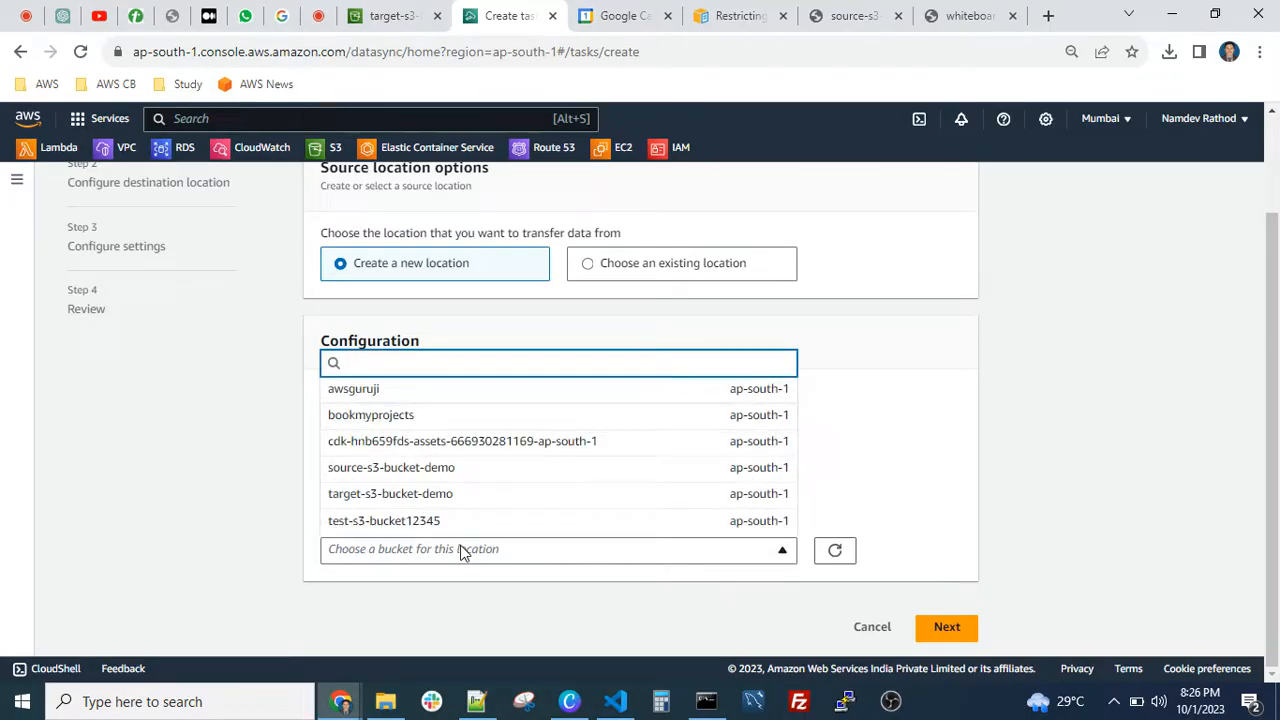
click(392, 468)
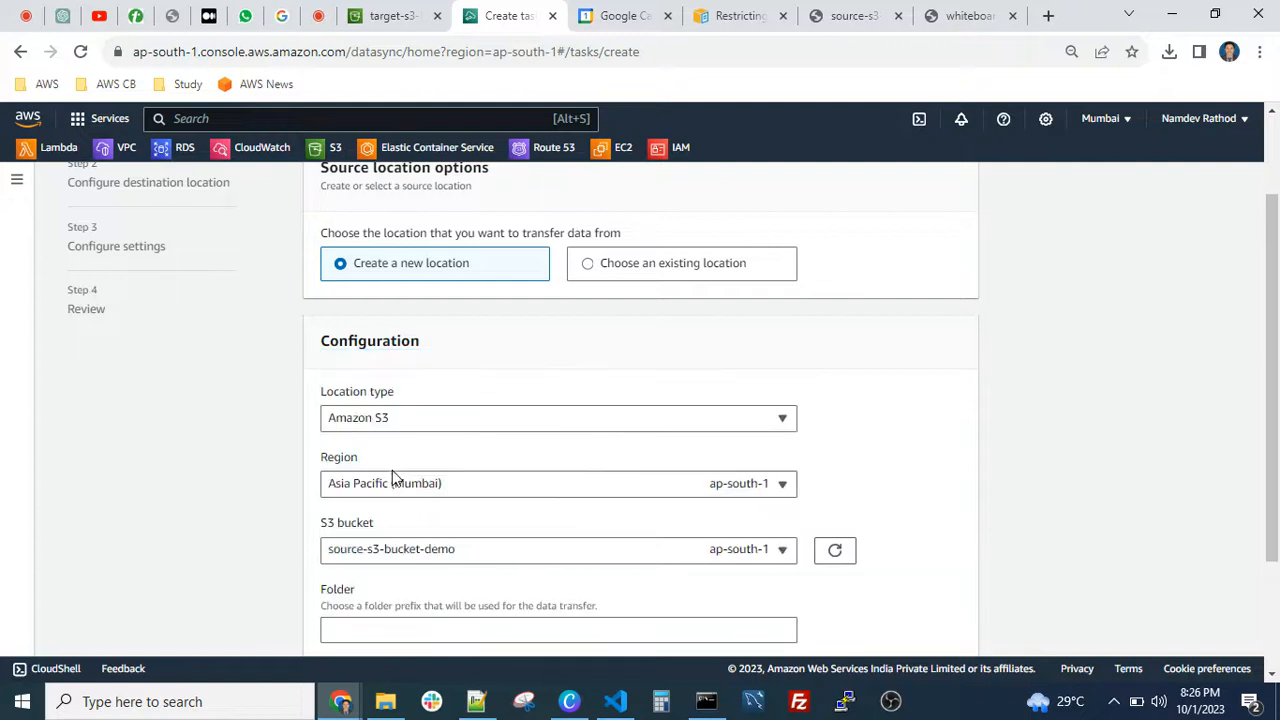
scroll(456, 554, down, 2)
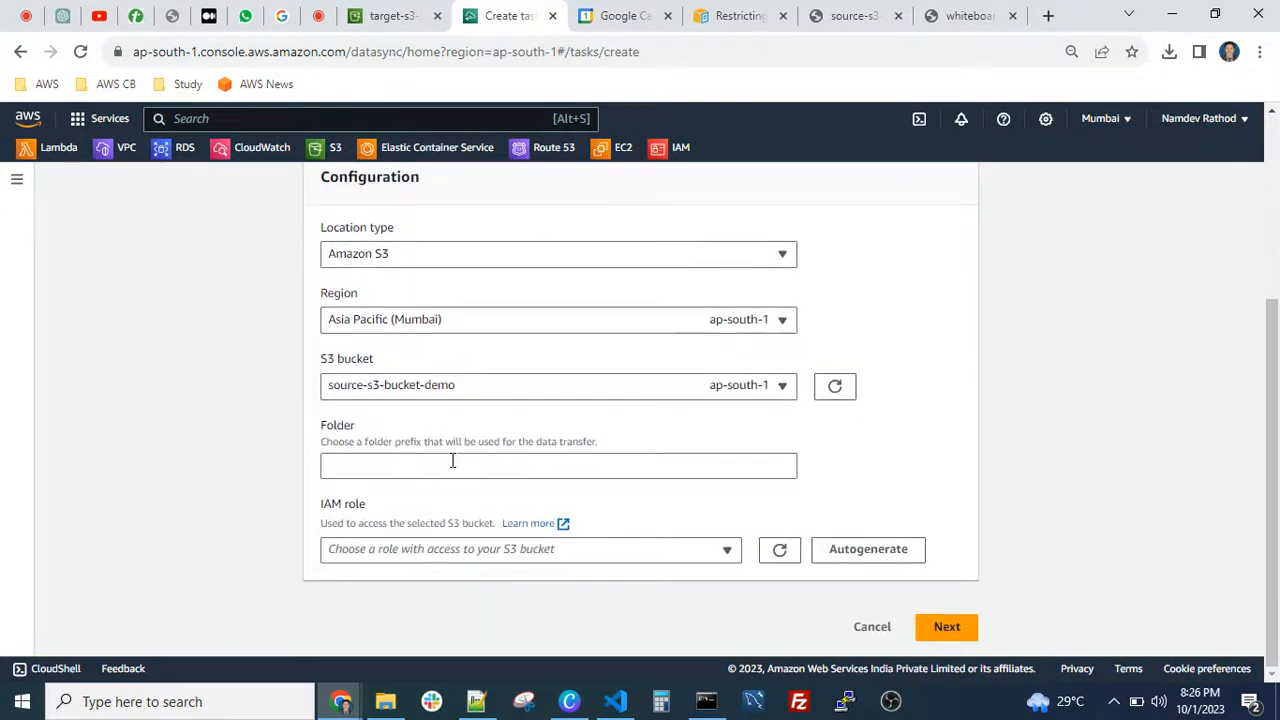
Leave the source folder prefix empty, autogenerate the IAM role for the source bucket, and continue to the destination configuration.
click(350, 459)
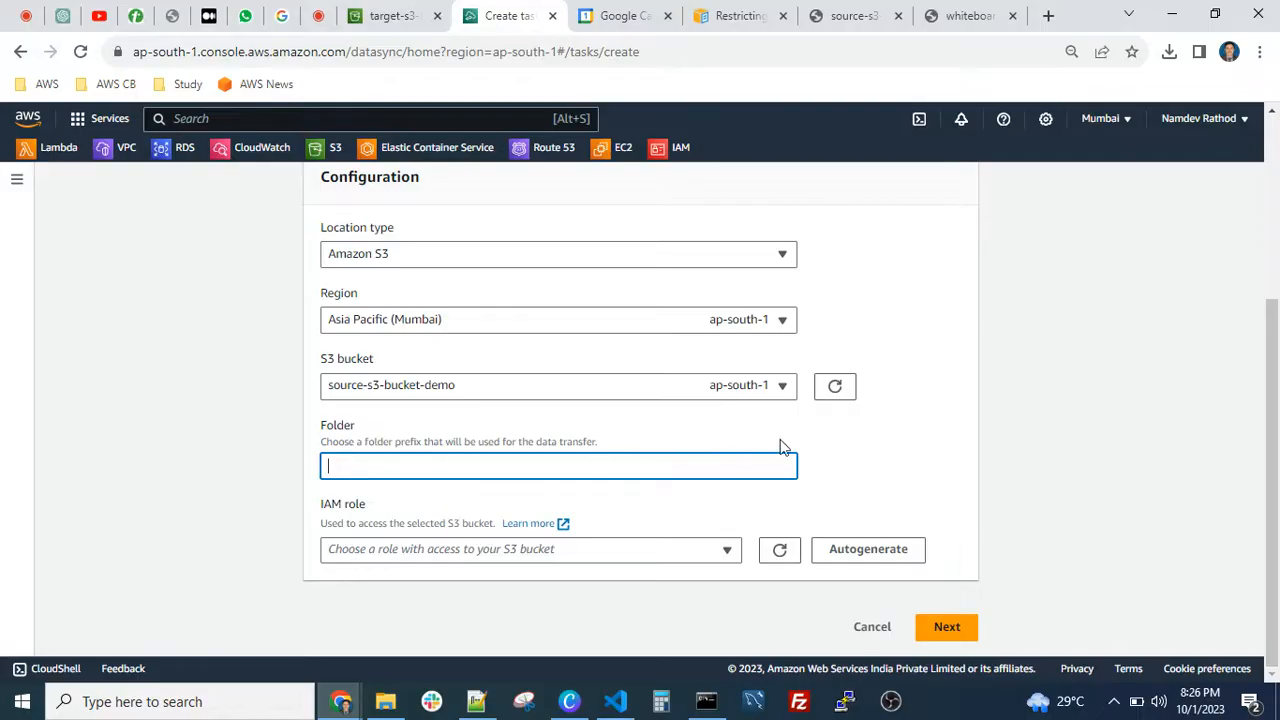
click(851, 449)
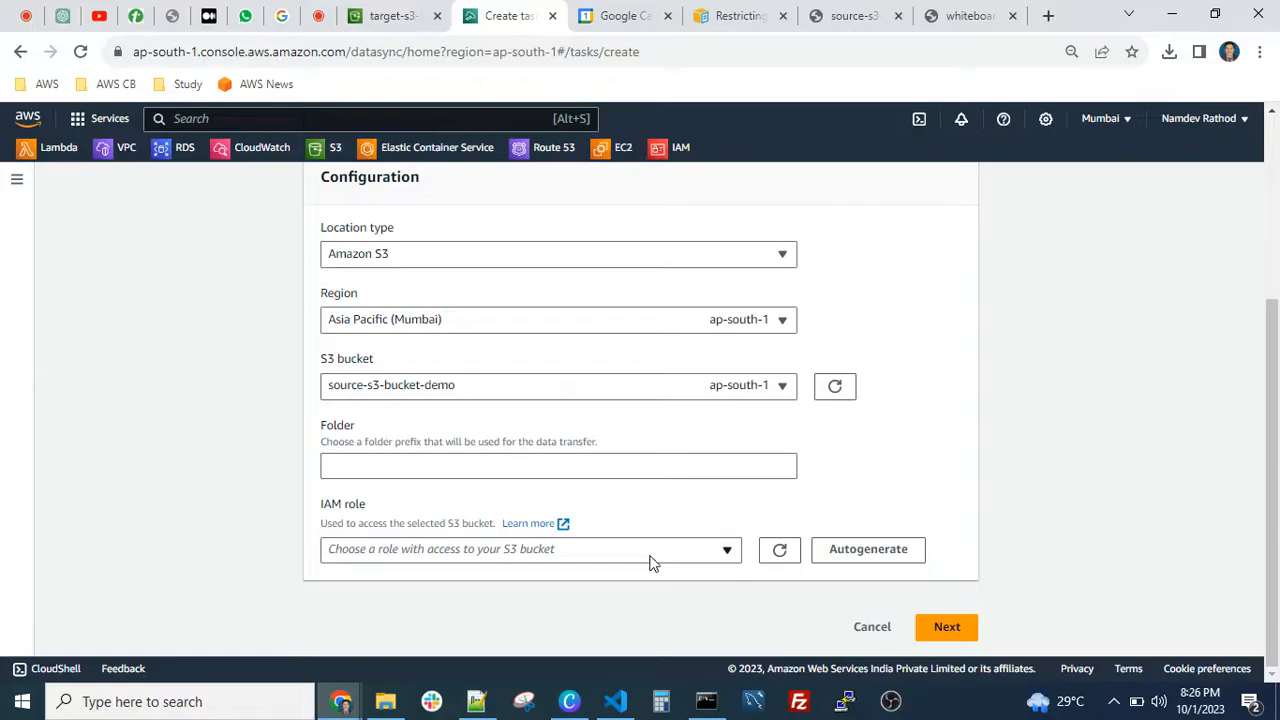
click(604, 565)
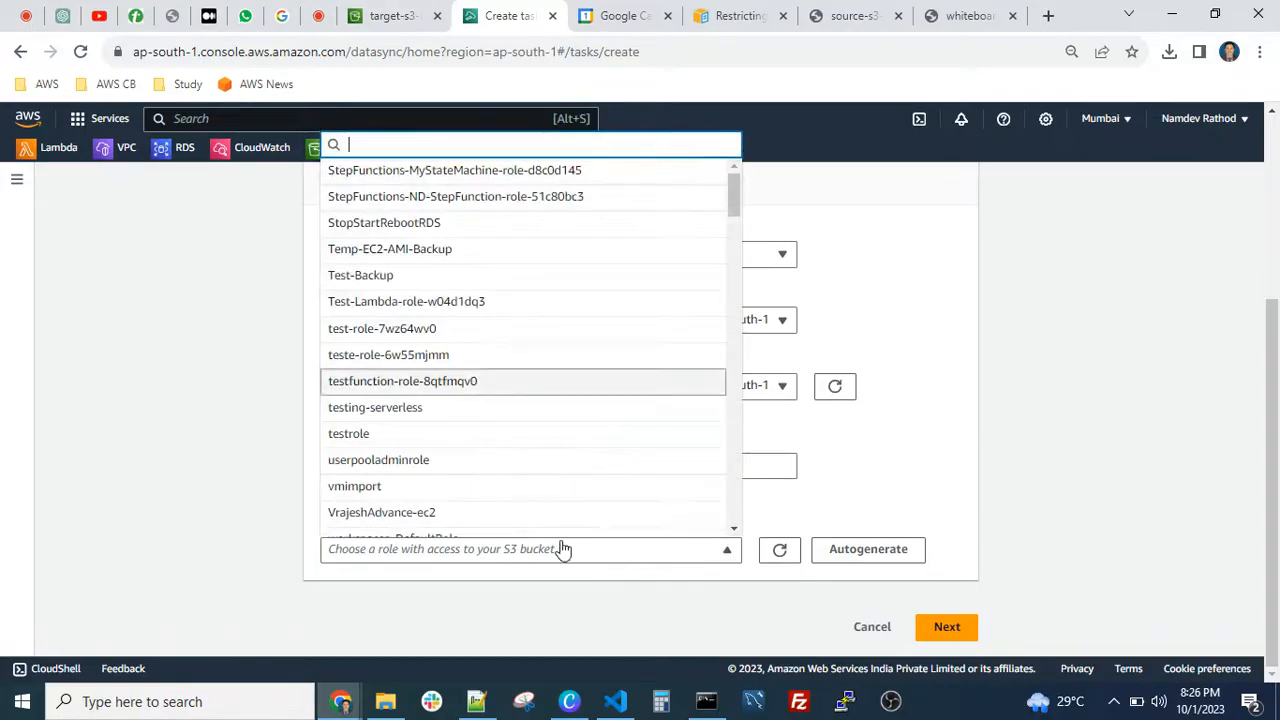
click(855, 486)
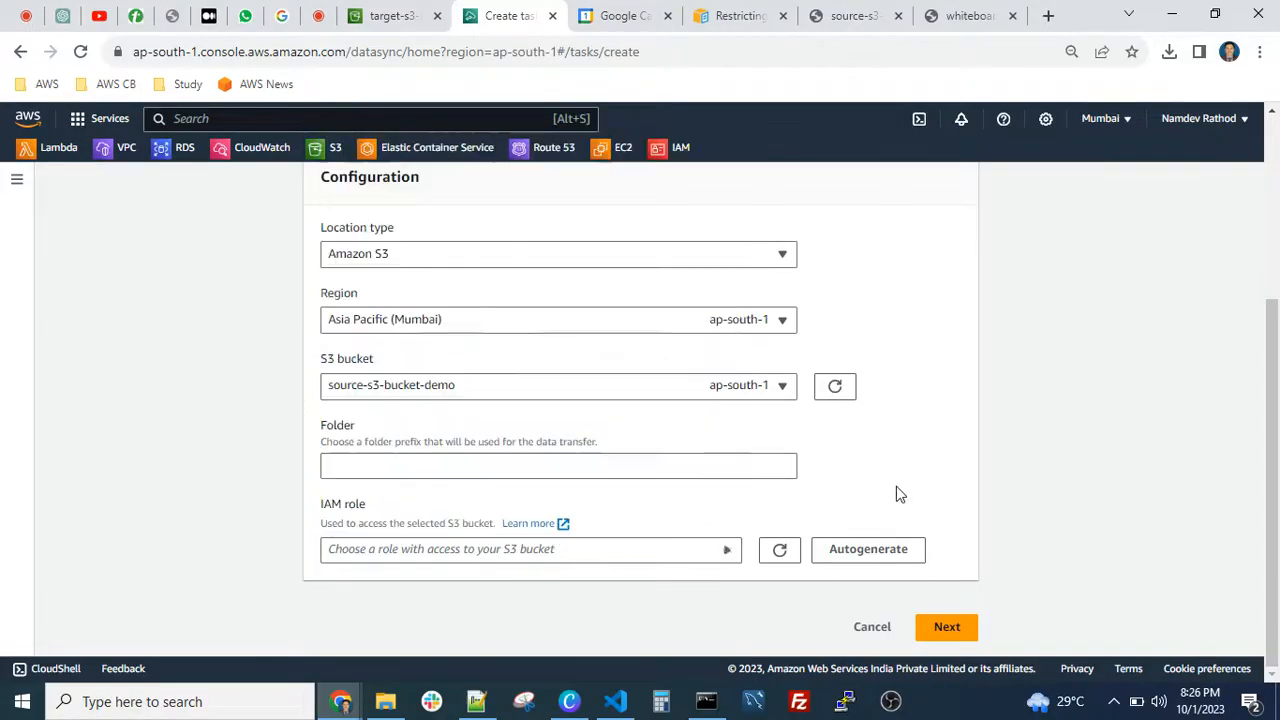
click(862, 551)
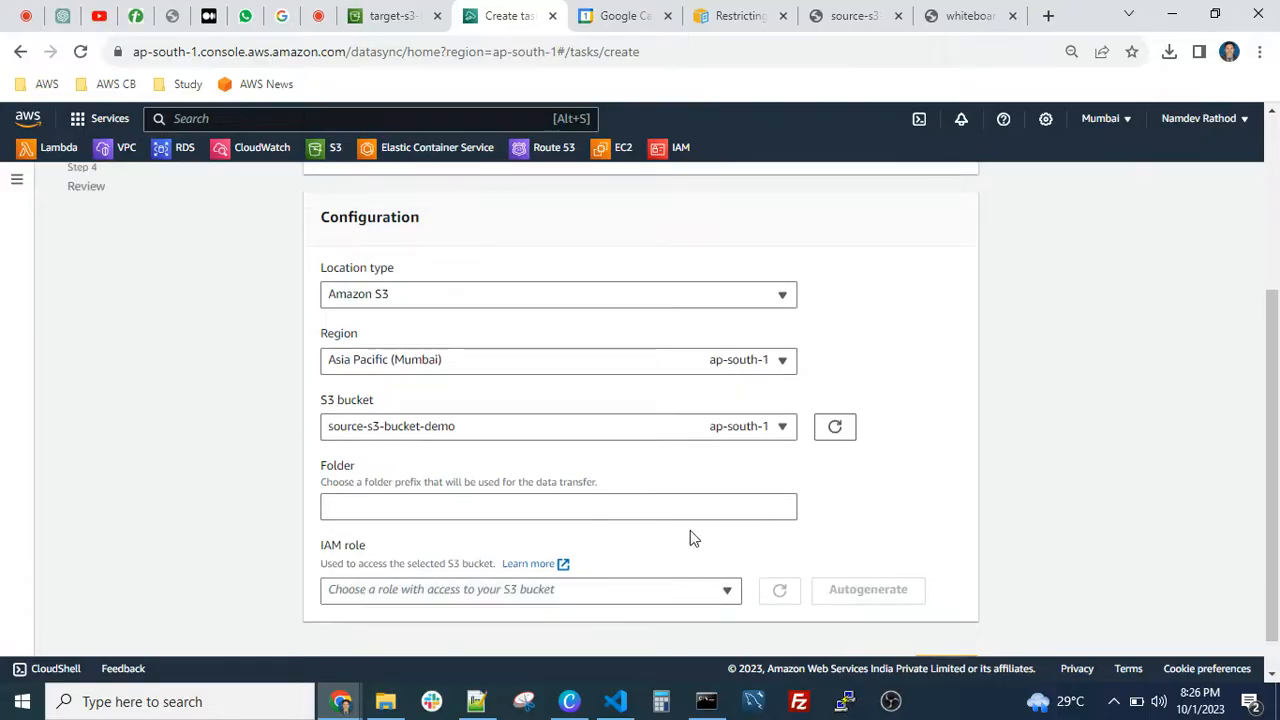
scroll(886, 543, down, 1)
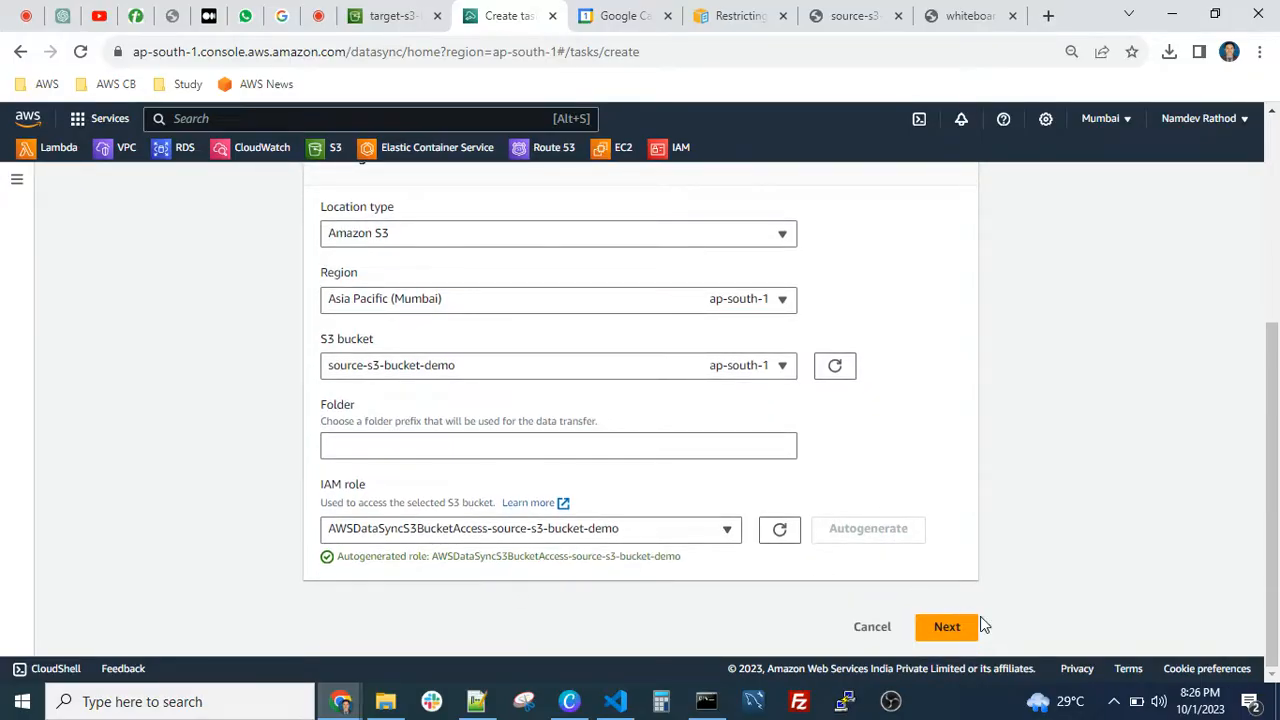
click(947, 628)
Set the destination location type to Amazon S3 and choose target-s3-bucket-demo as its bucket.
drag(333, 297, 471, 317)
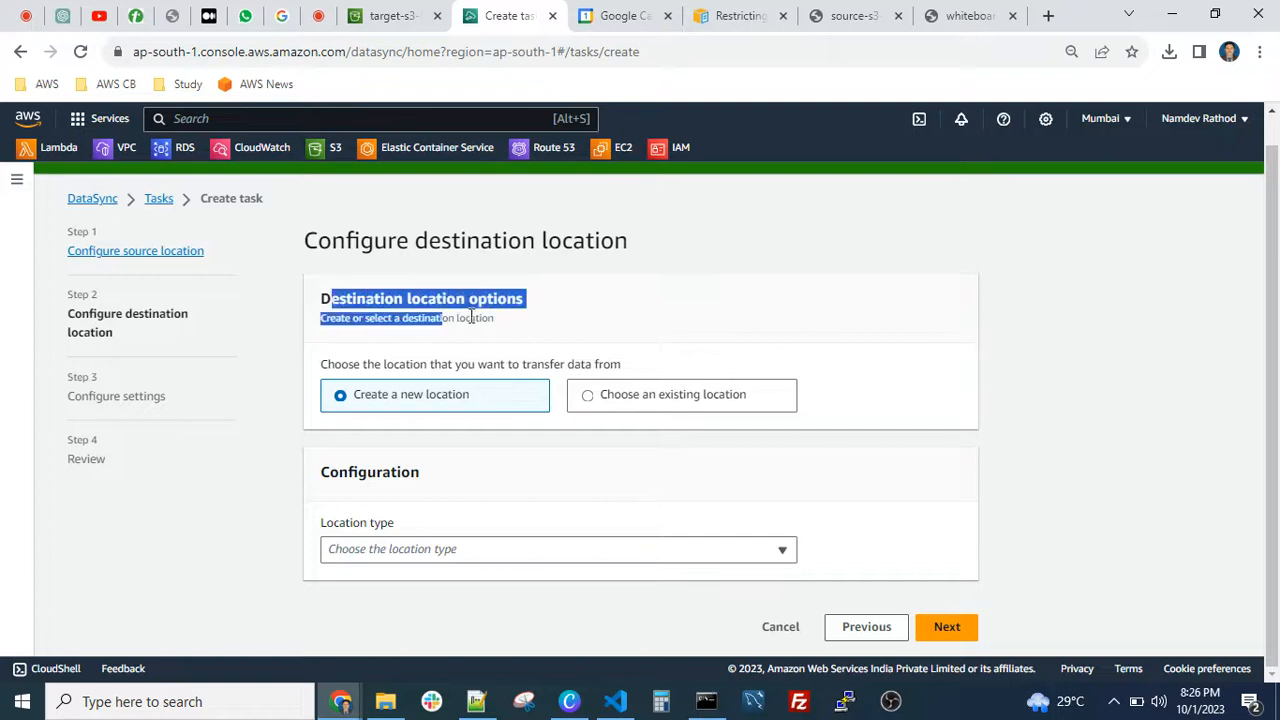
click(533, 313)
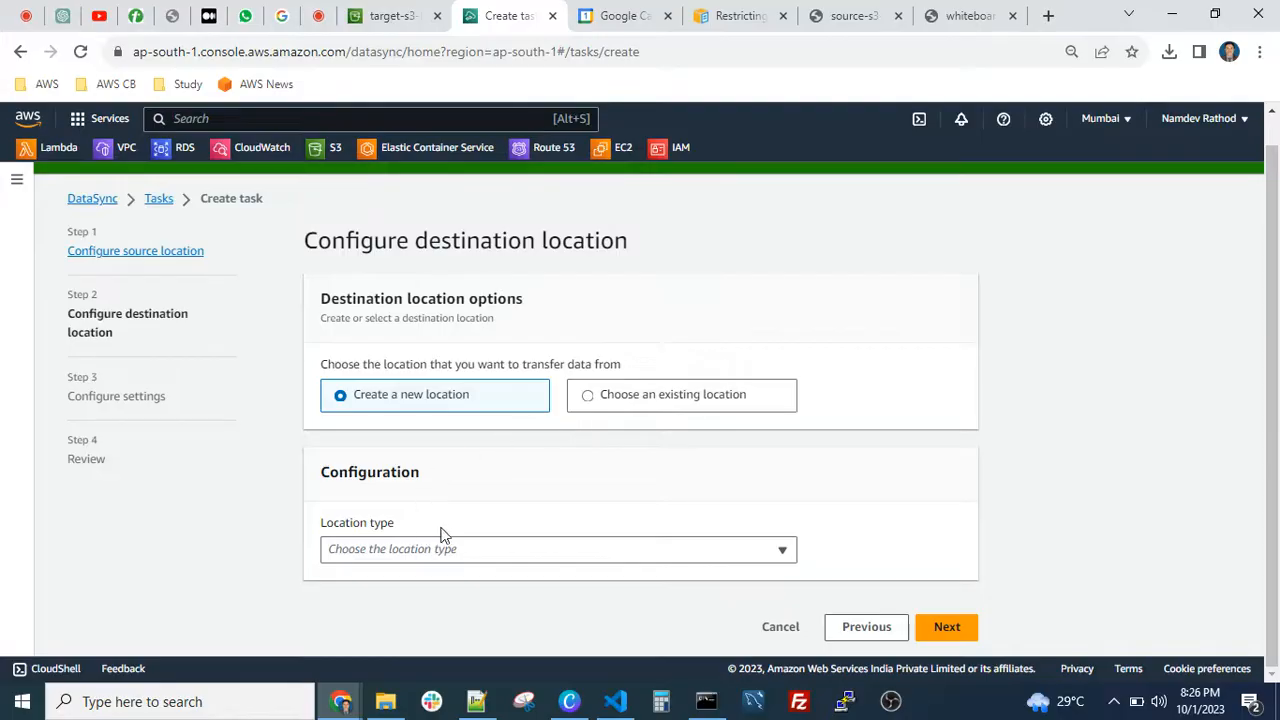
click(476, 550)
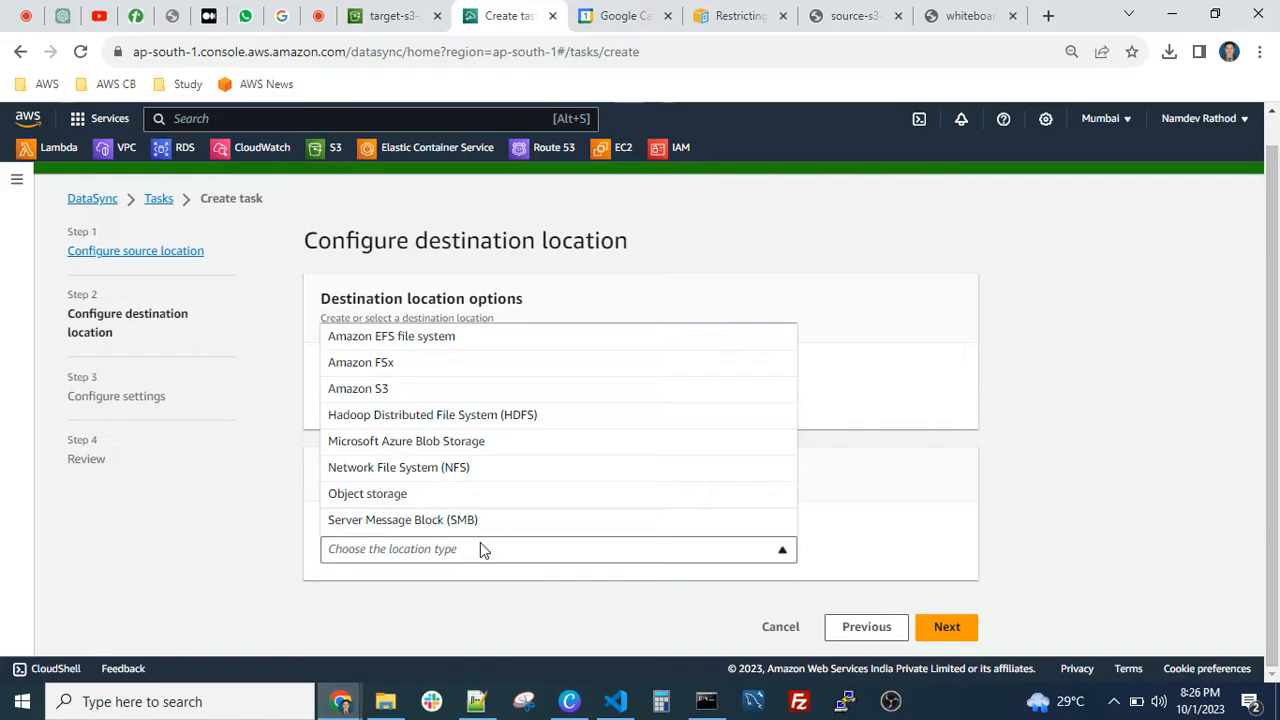
click(386, 390)
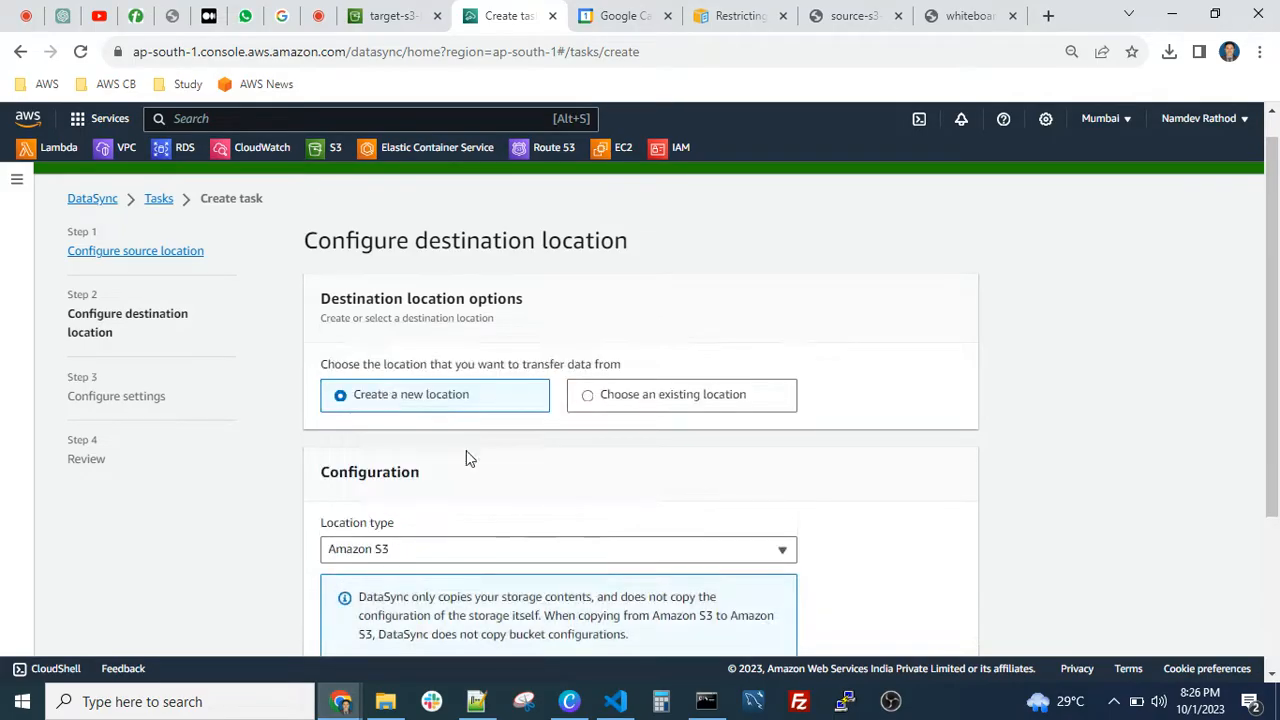
scroll(634, 534, down, 3)
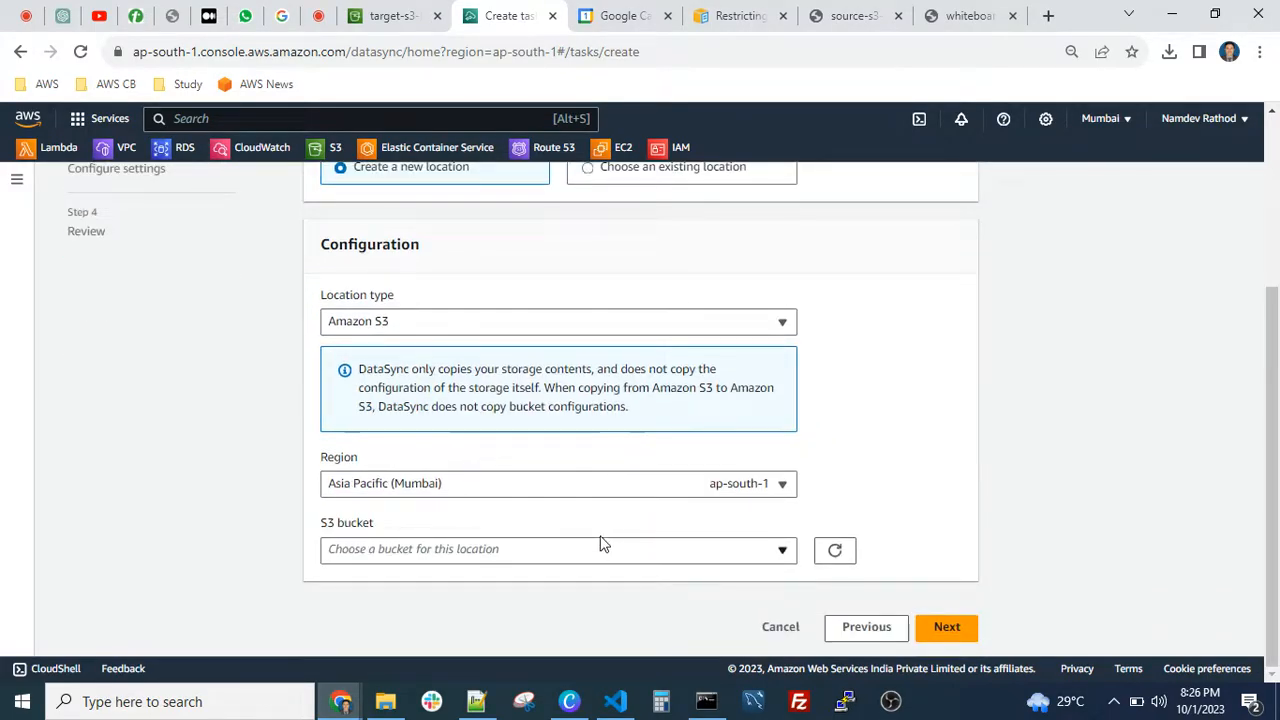
click(509, 550)
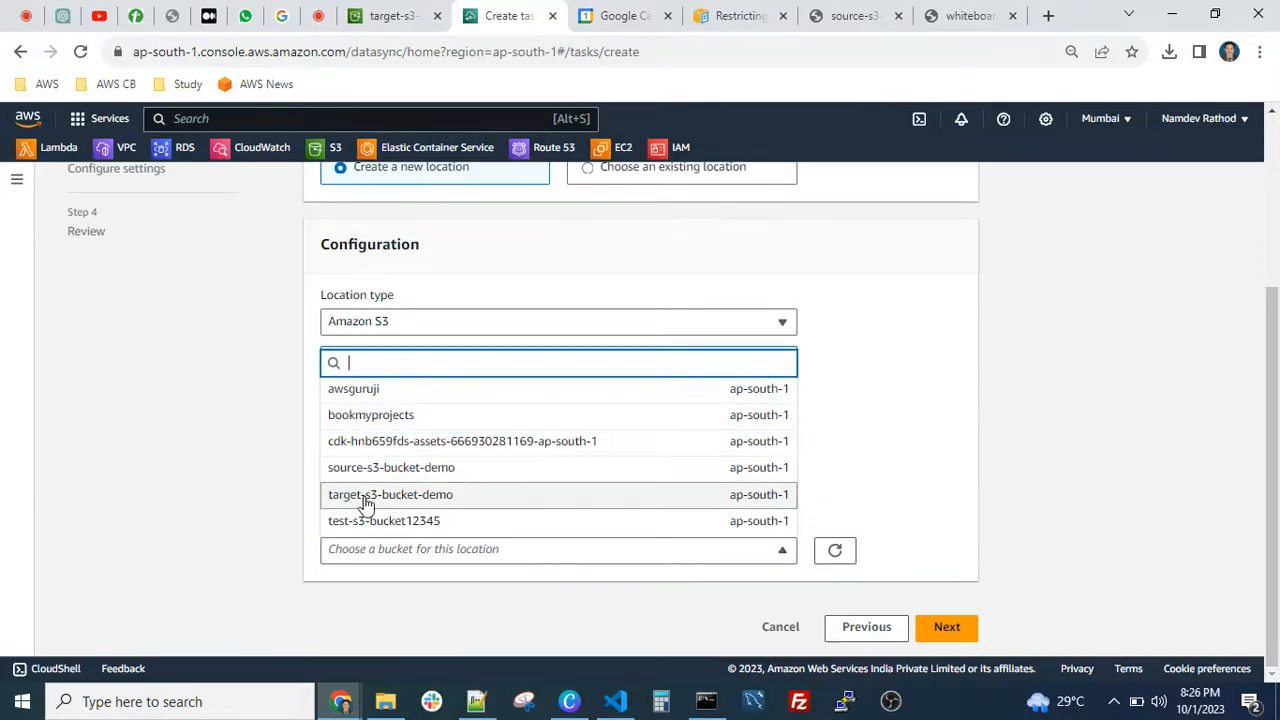
click(428, 497)
scroll(670, 527, down, 3)
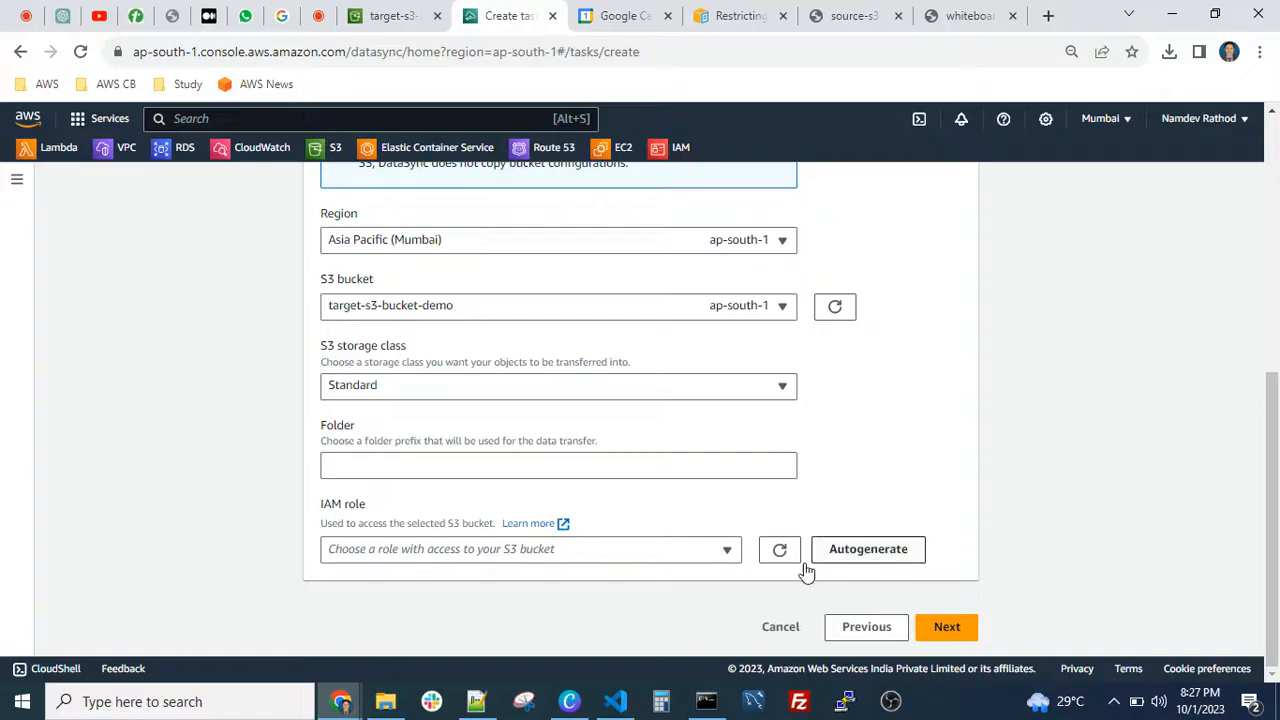
Autogenerate the IAM role for the destination bucket and continue to the task settings.
click(872, 556)
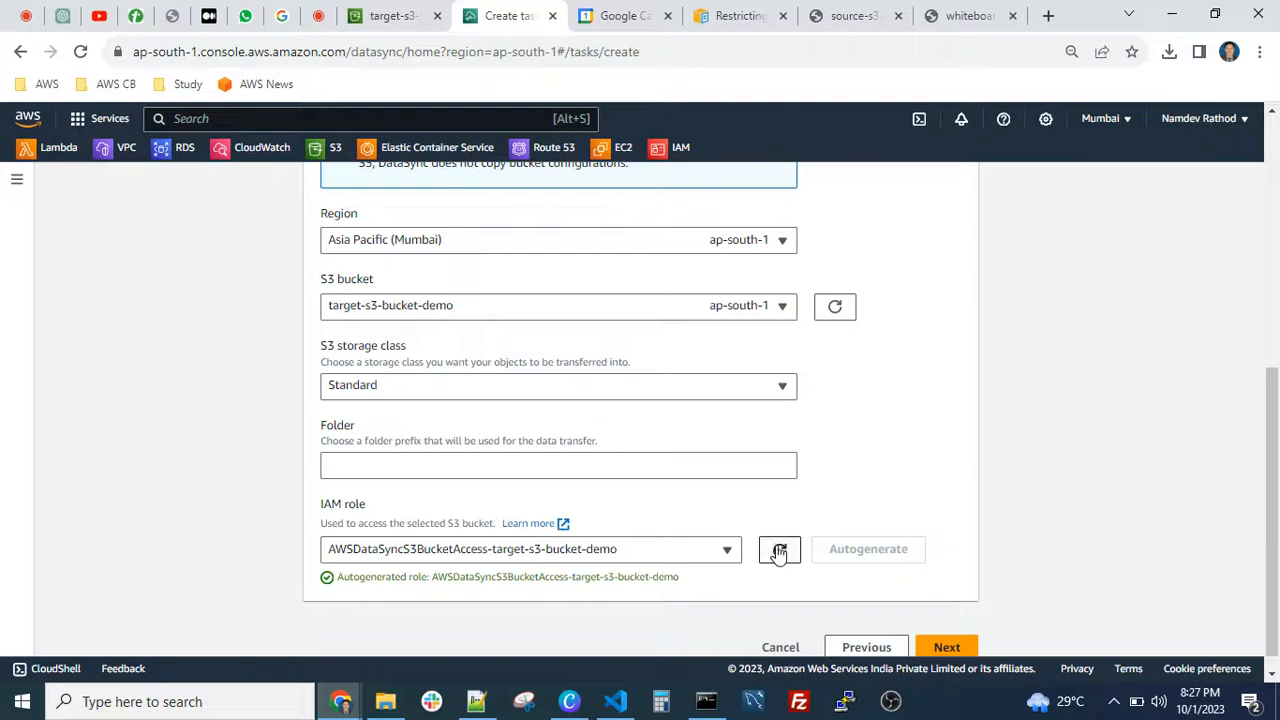
scroll(780, 558, down, 1)
click(955, 629)
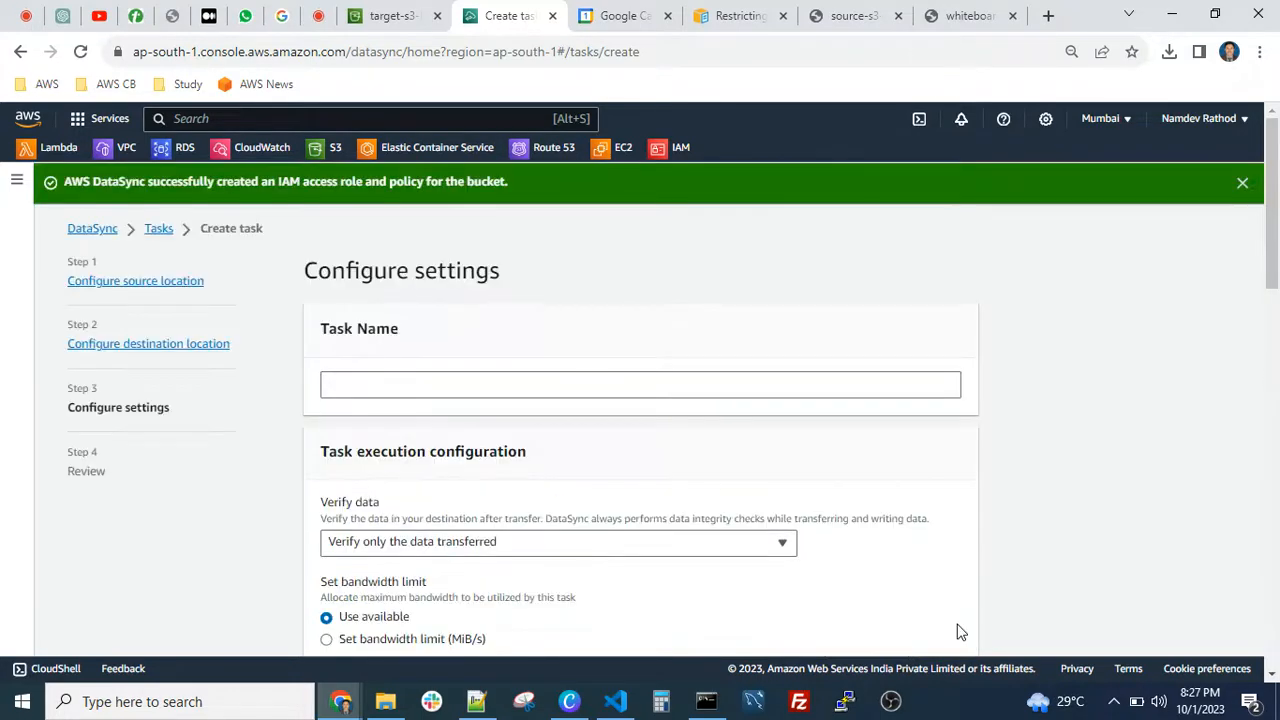
Name the task demo-data-sync and review the data verification options, keeping Verify only the data transferred.
scroll(730, 505, down, 1)
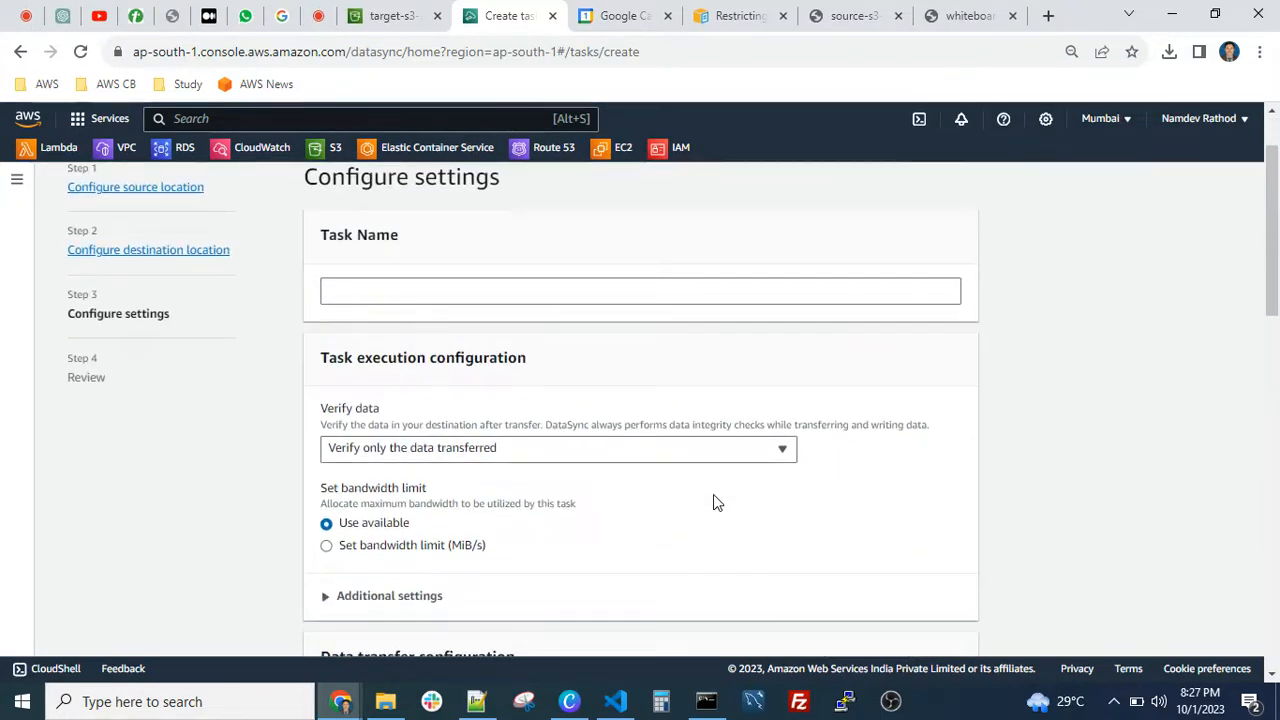
click(382, 298)
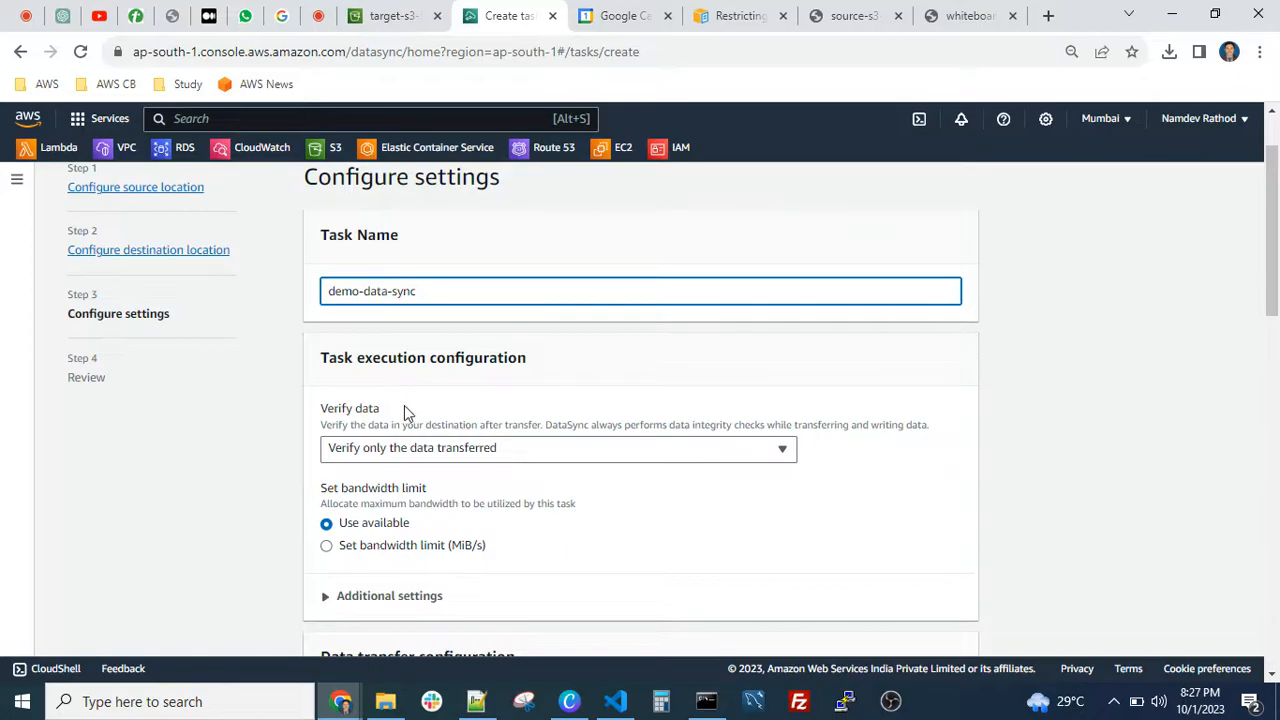
click(466, 457)
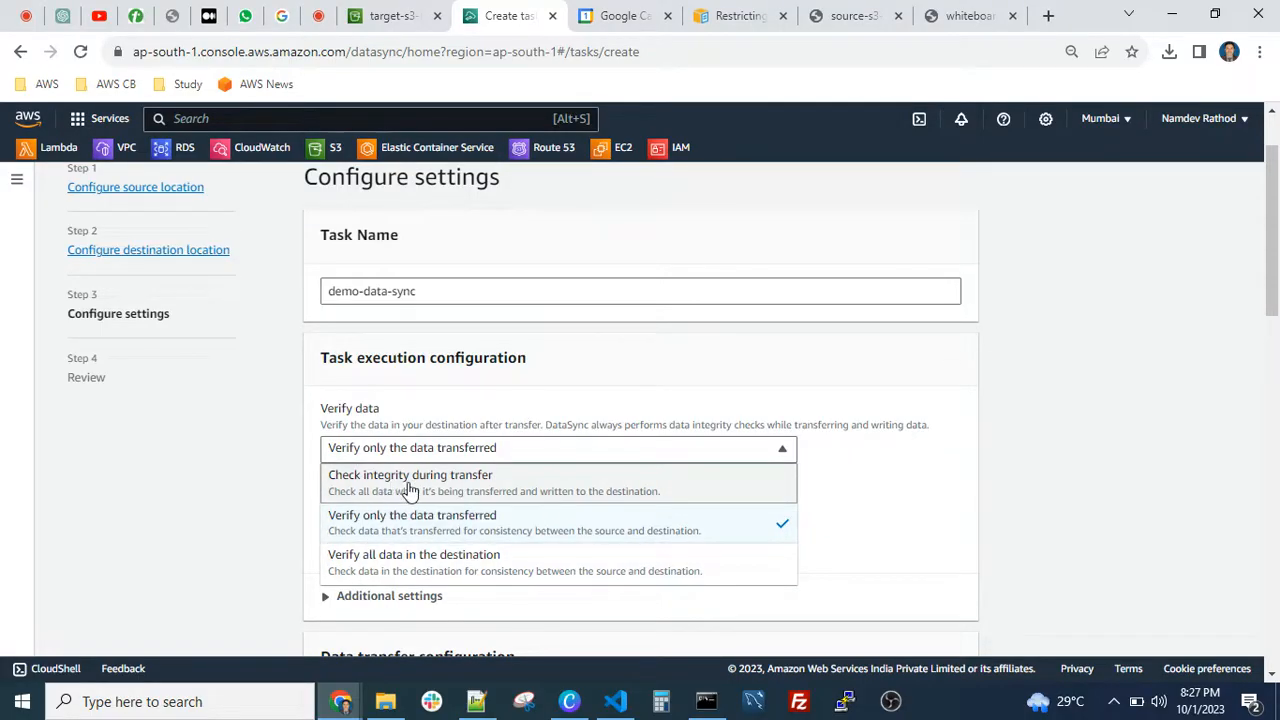
click(709, 374)
Examine the bandwidth limit and the additional queueing settings of the task execution configuration.
scroll(704, 555, down, 1)
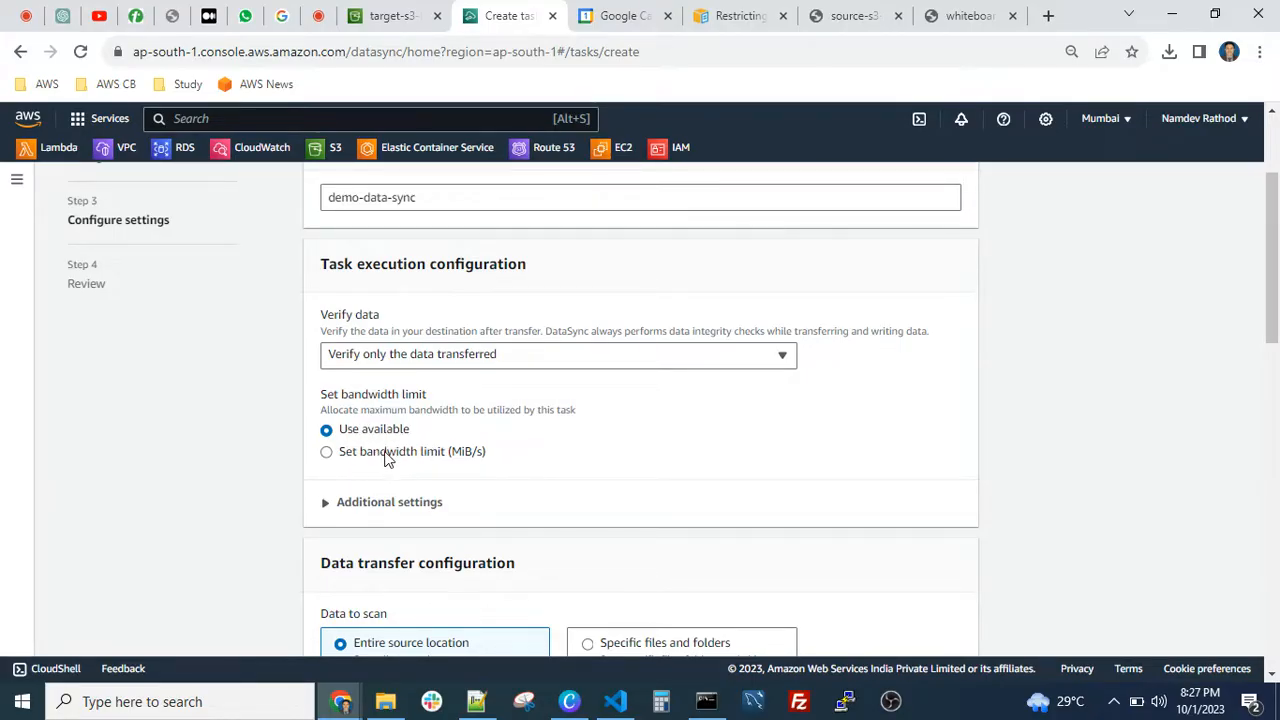
scroll(424, 443, down, 1)
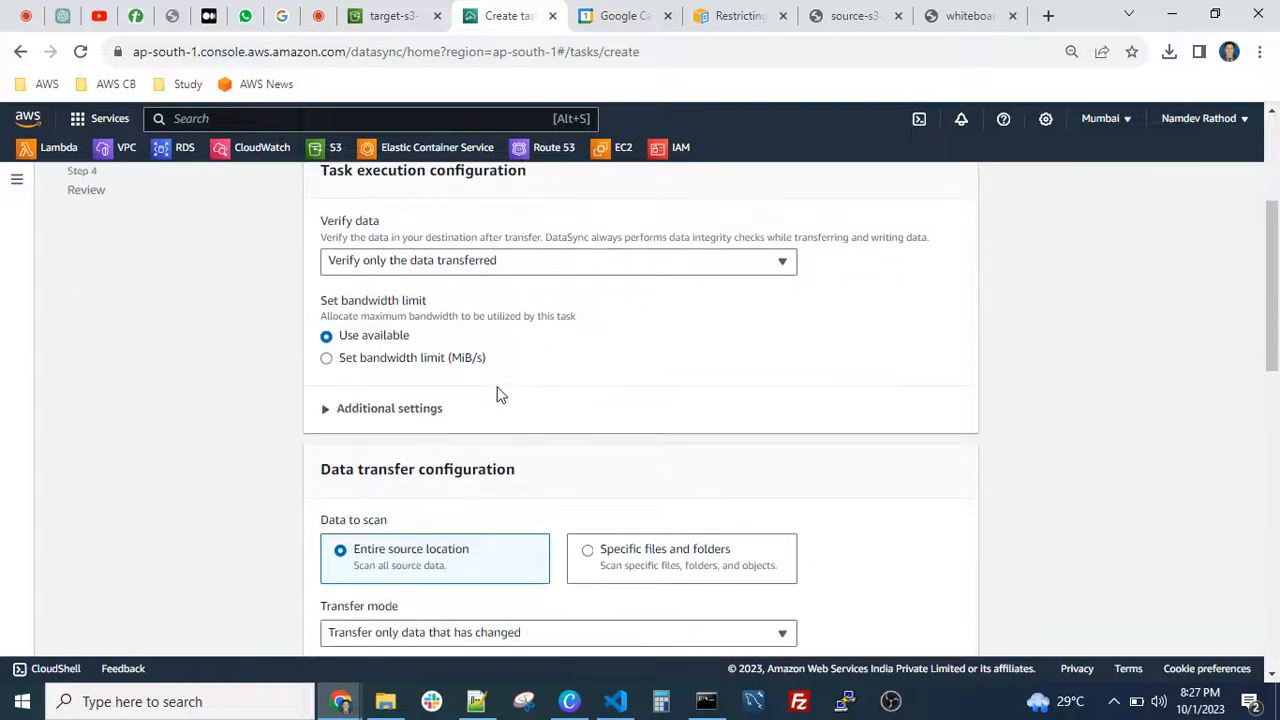
scroll(503, 405, down, 1)
click(339, 320)
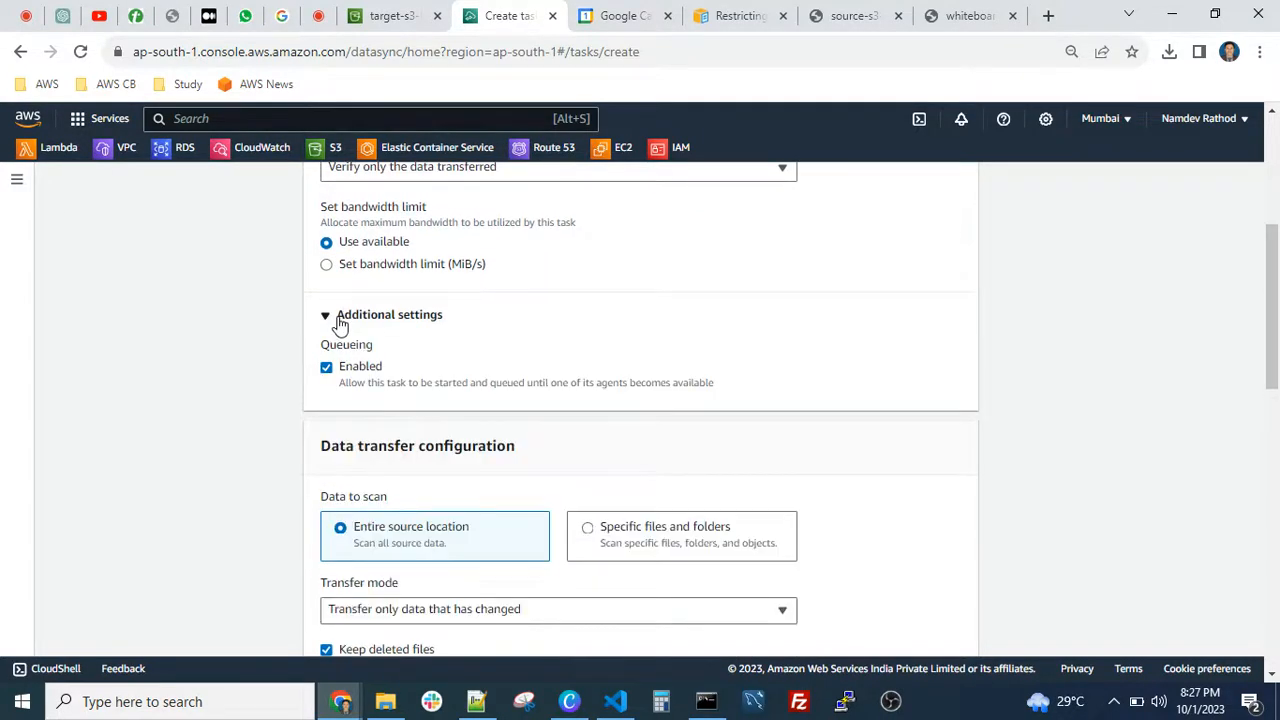
click(339, 318)
scroll(472, 420, down, 1)
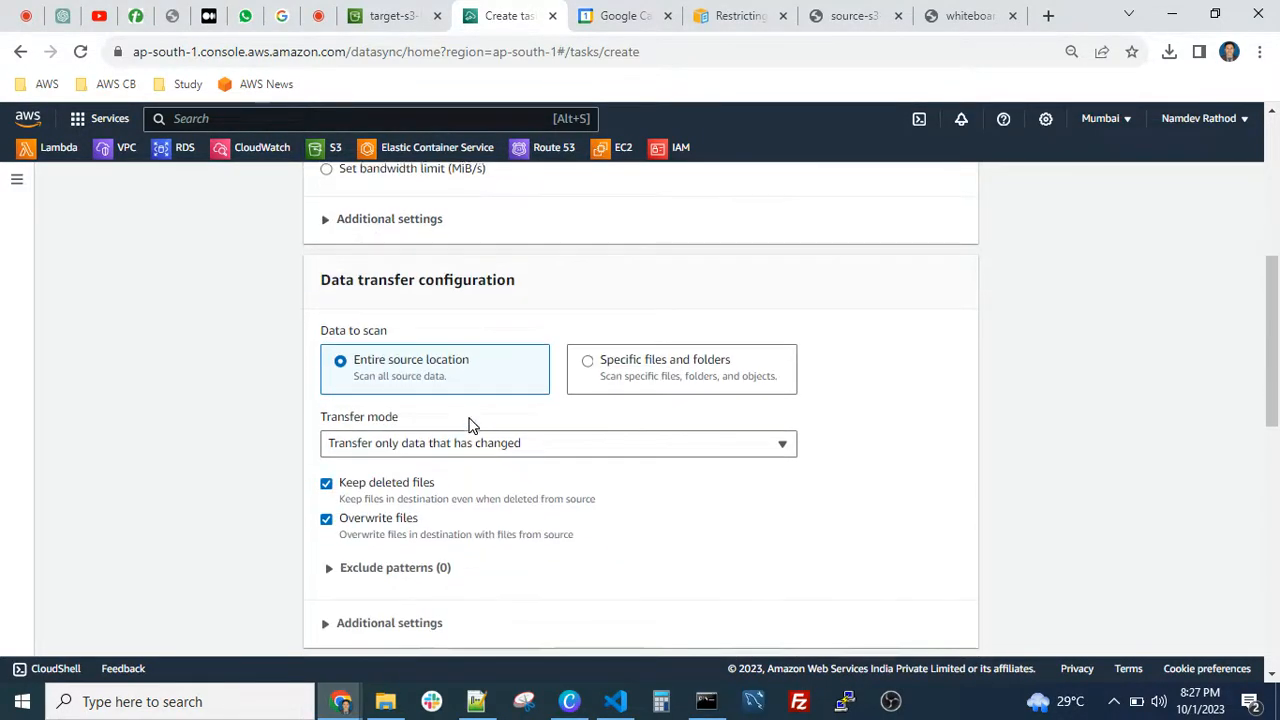
scroll(410, 390, down, 1)
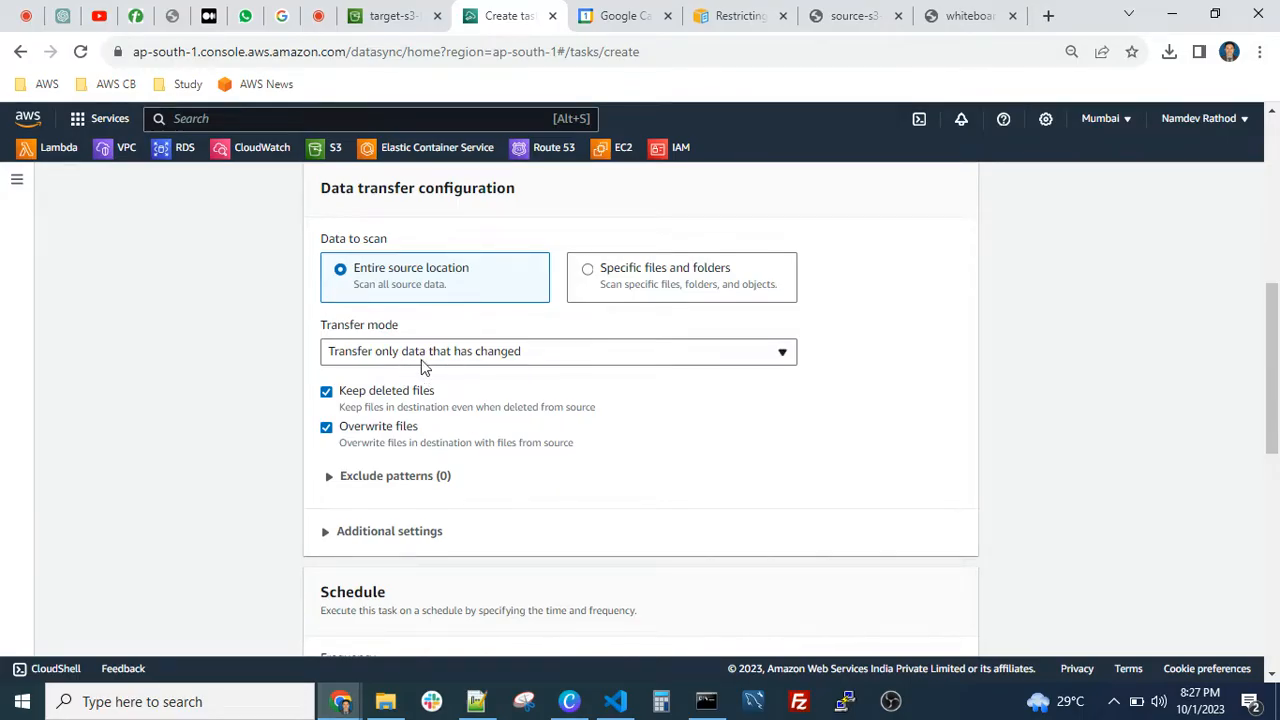
Compare the transfer modes and set the task to Transfer all data, keeping the Keep deleted files option enabled.
click(445, 359)
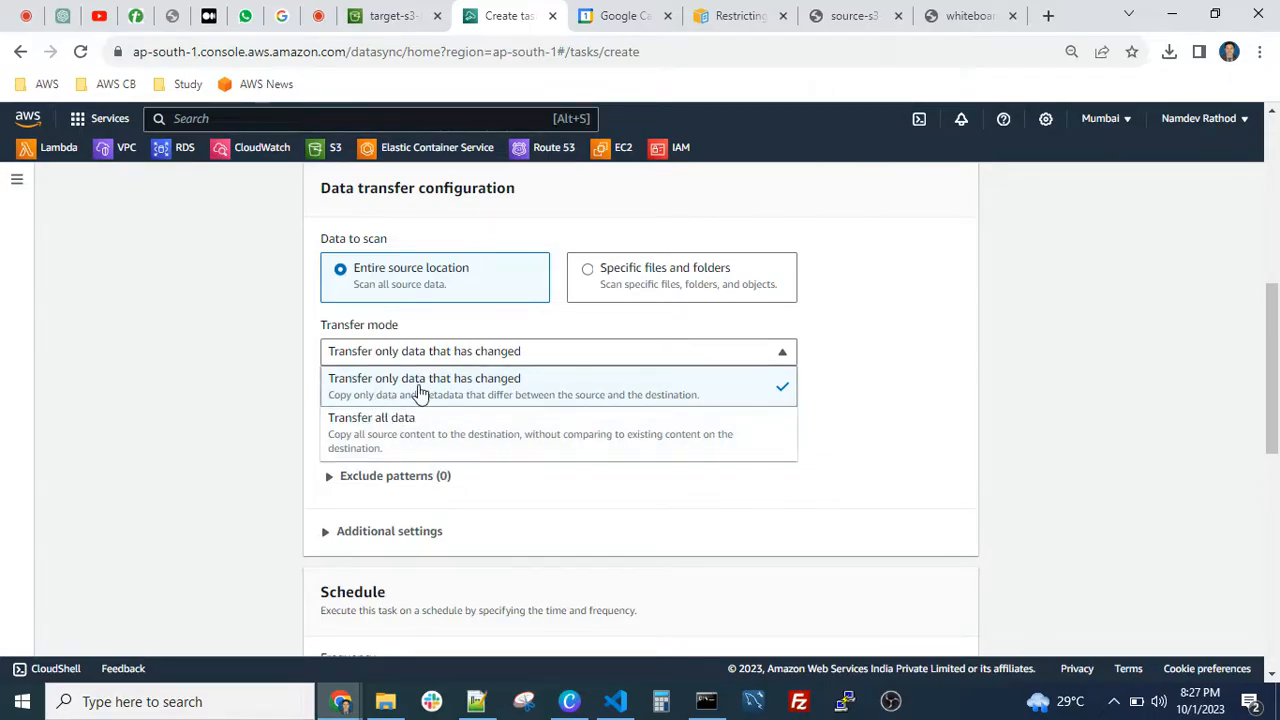
click(500, 390)
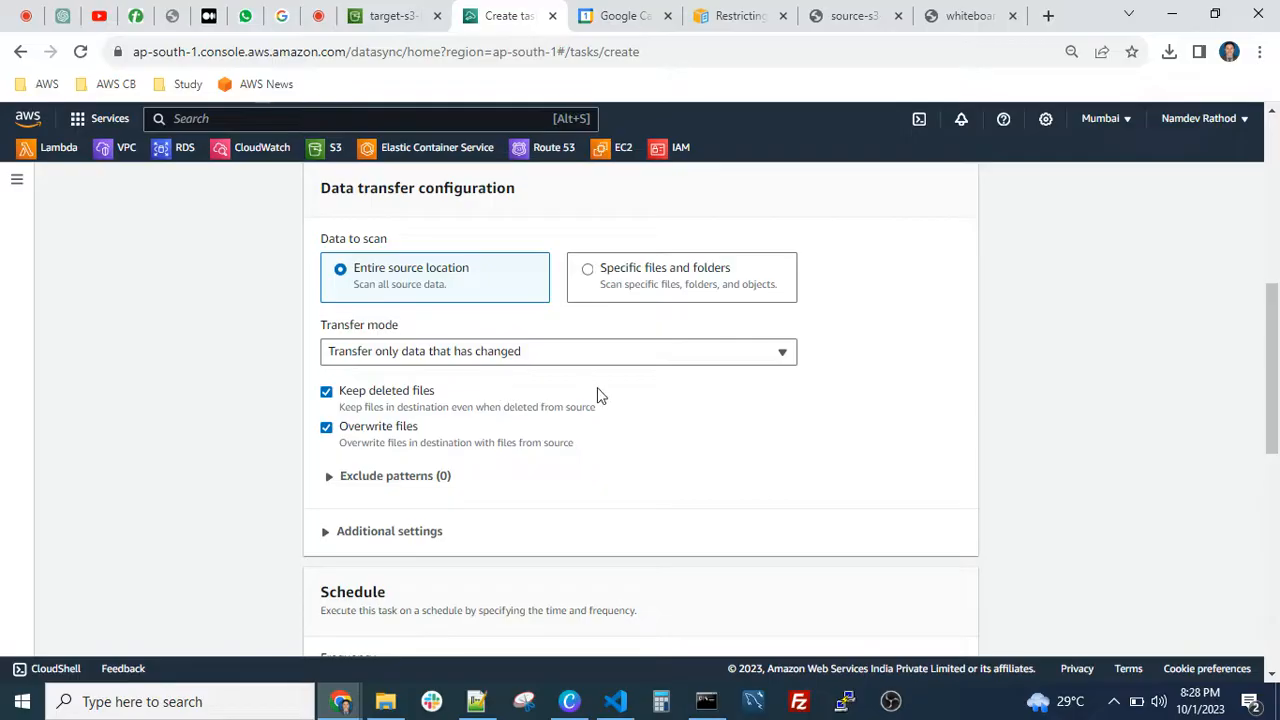
scroll(600, 466, down, 2)
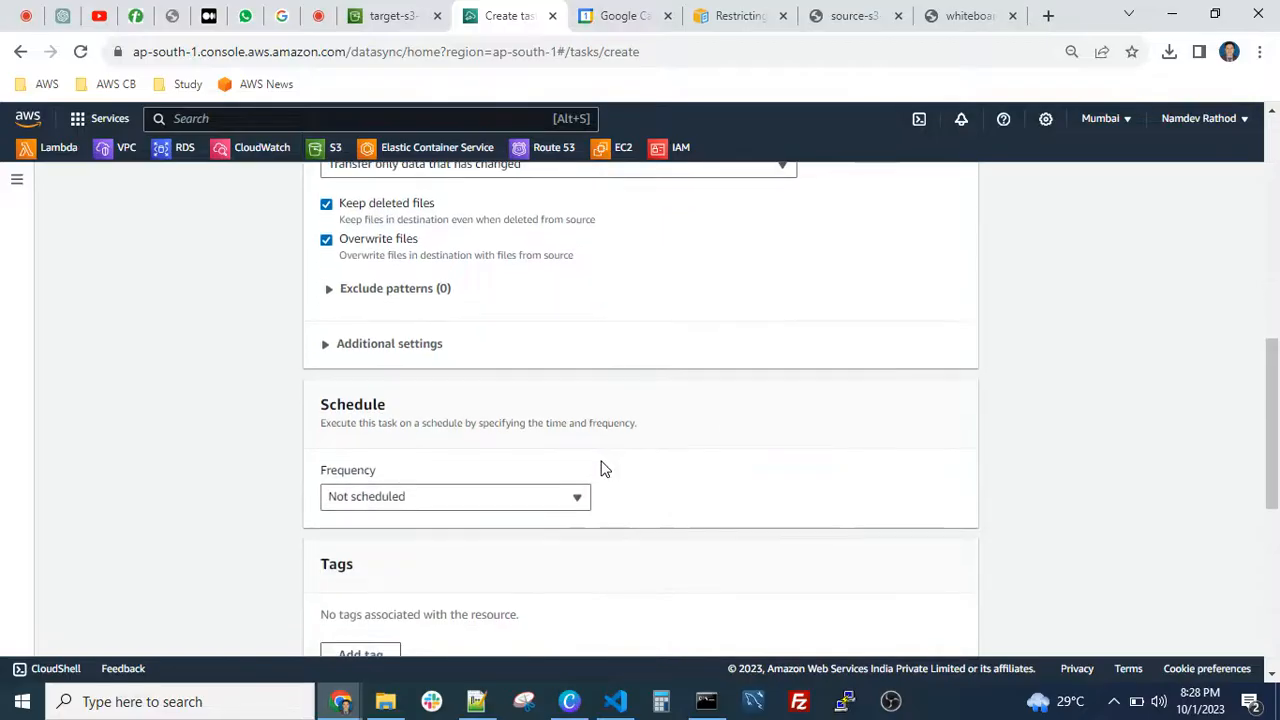
scroll(600, 466, up, 2)
click(464, 354)
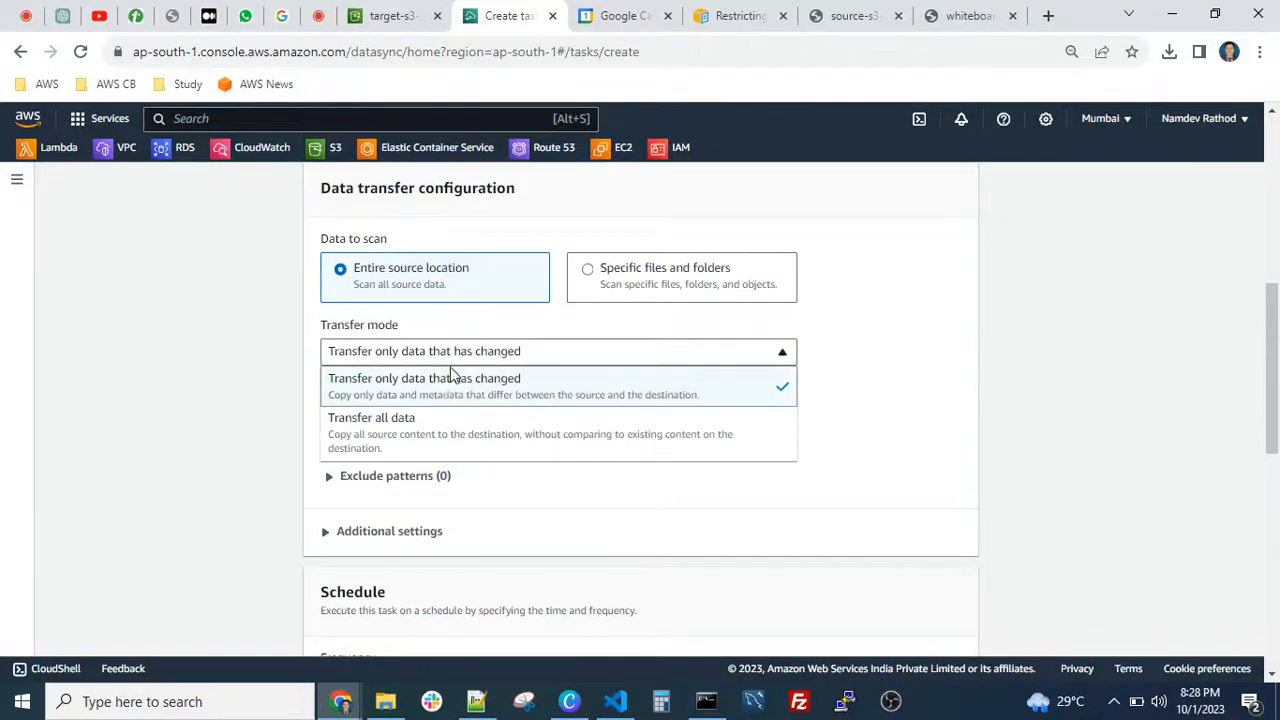
click(394, 440)
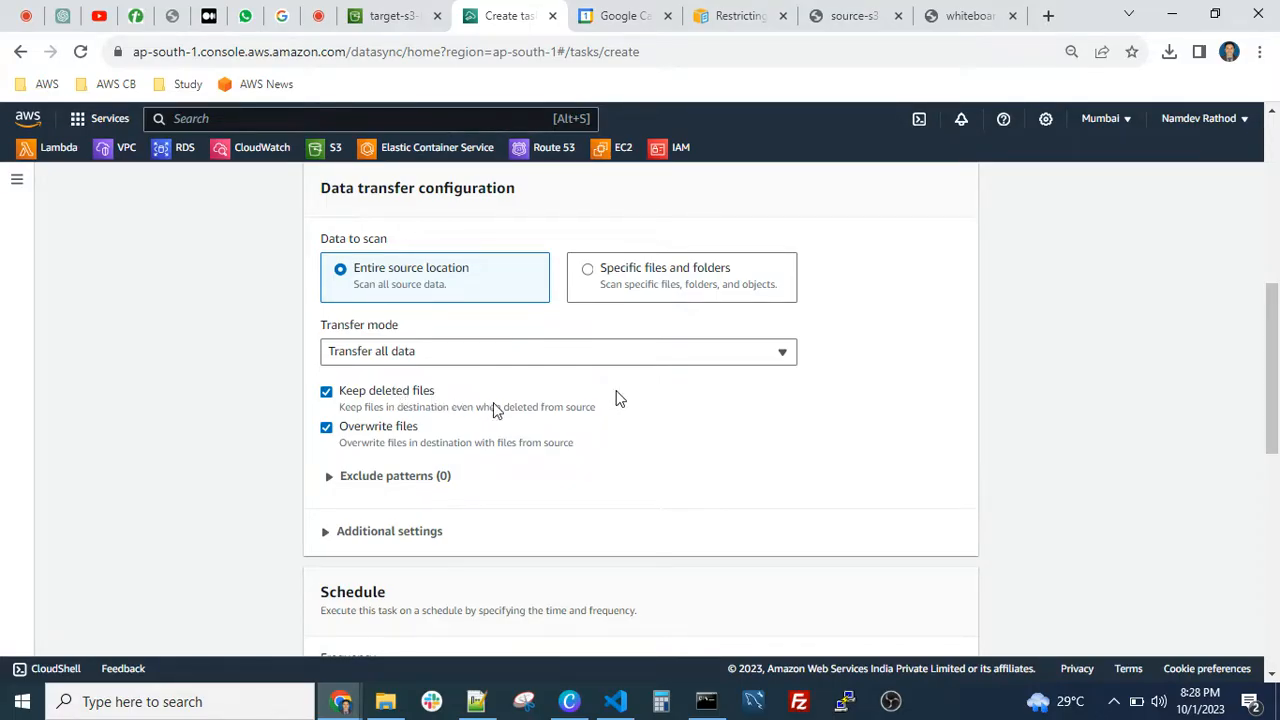
click(327, 393)
click(327, 393)
Review the schedule frequency options for the task and keep it Not scheduled.
scroll(497, 462, down, 4)
click(423, 306)
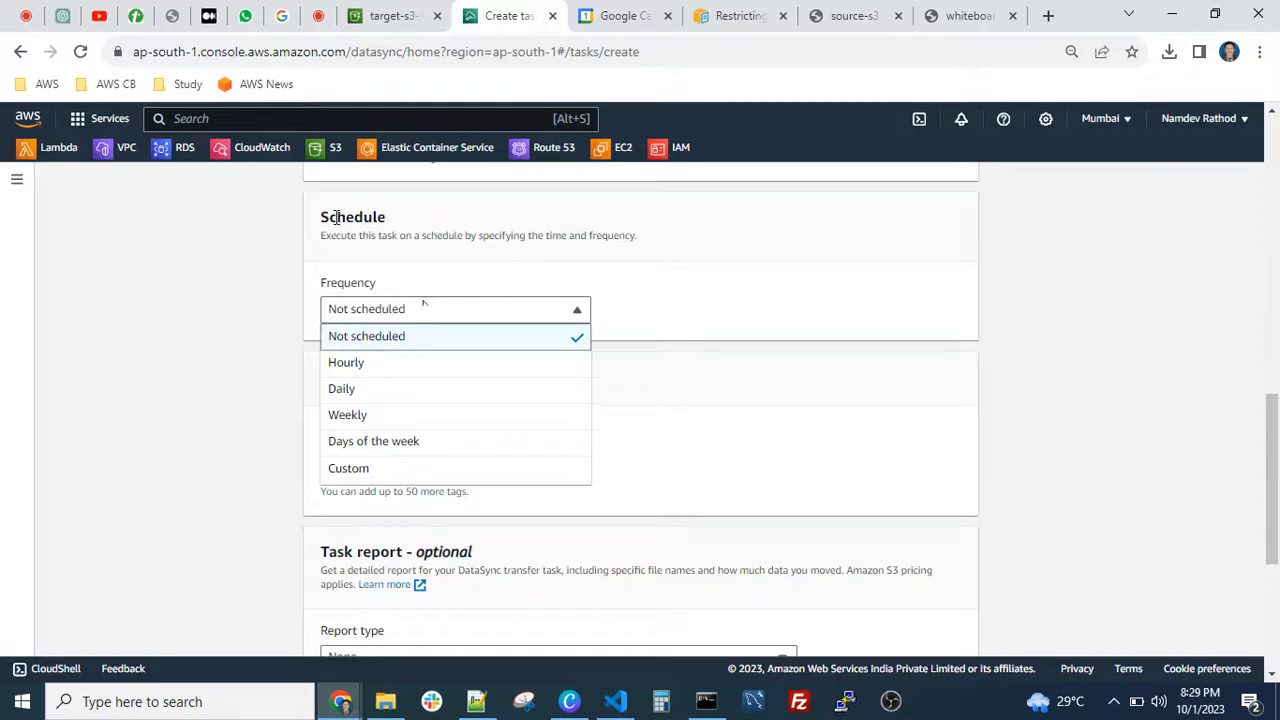
drag(336, 217, 418, 227)
click(403, 213)
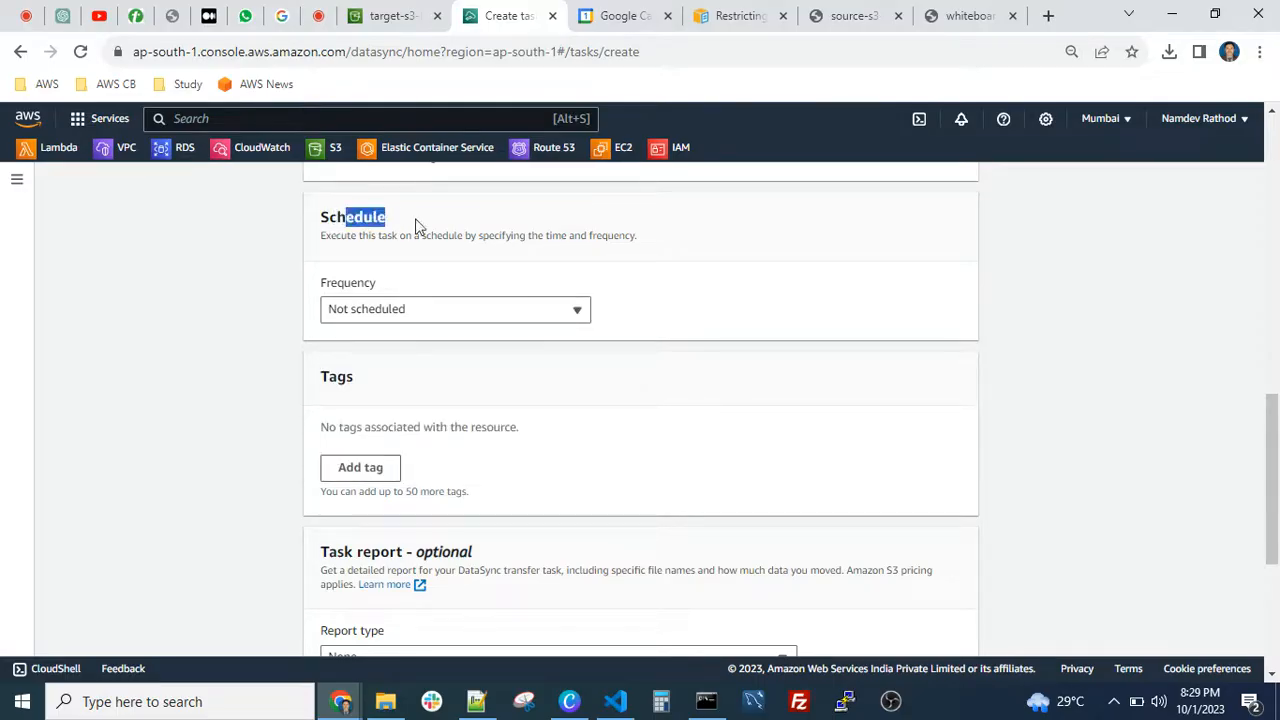
click(416, 228)
click(401, 311)
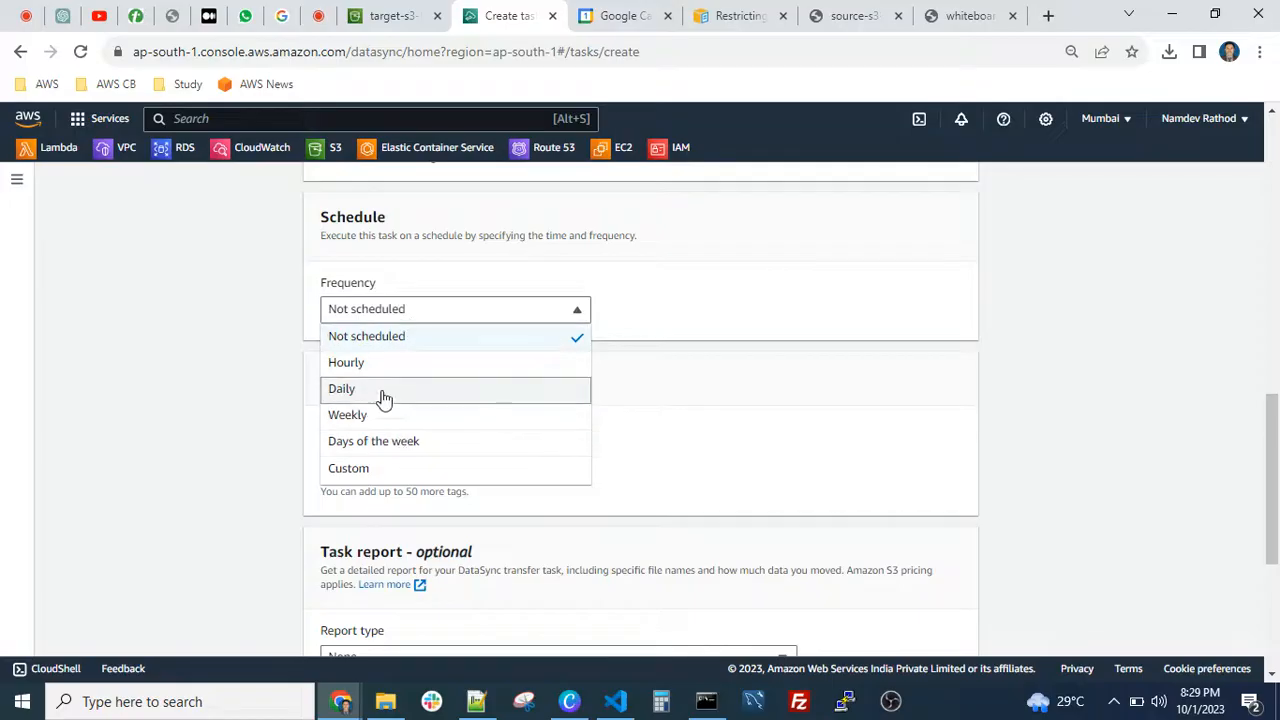
click(459, 341)
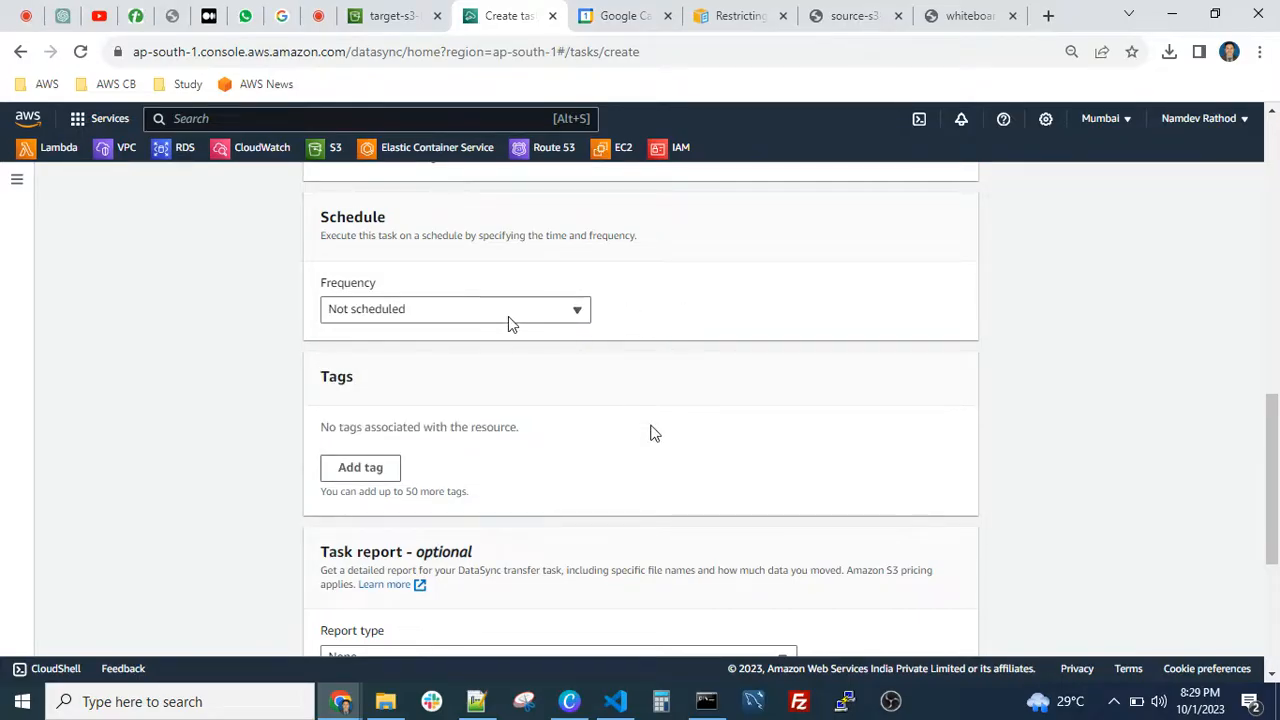
Keep the default tags, task report and logging settings and continue to the task review.
scroll(649, 433, down, 2)
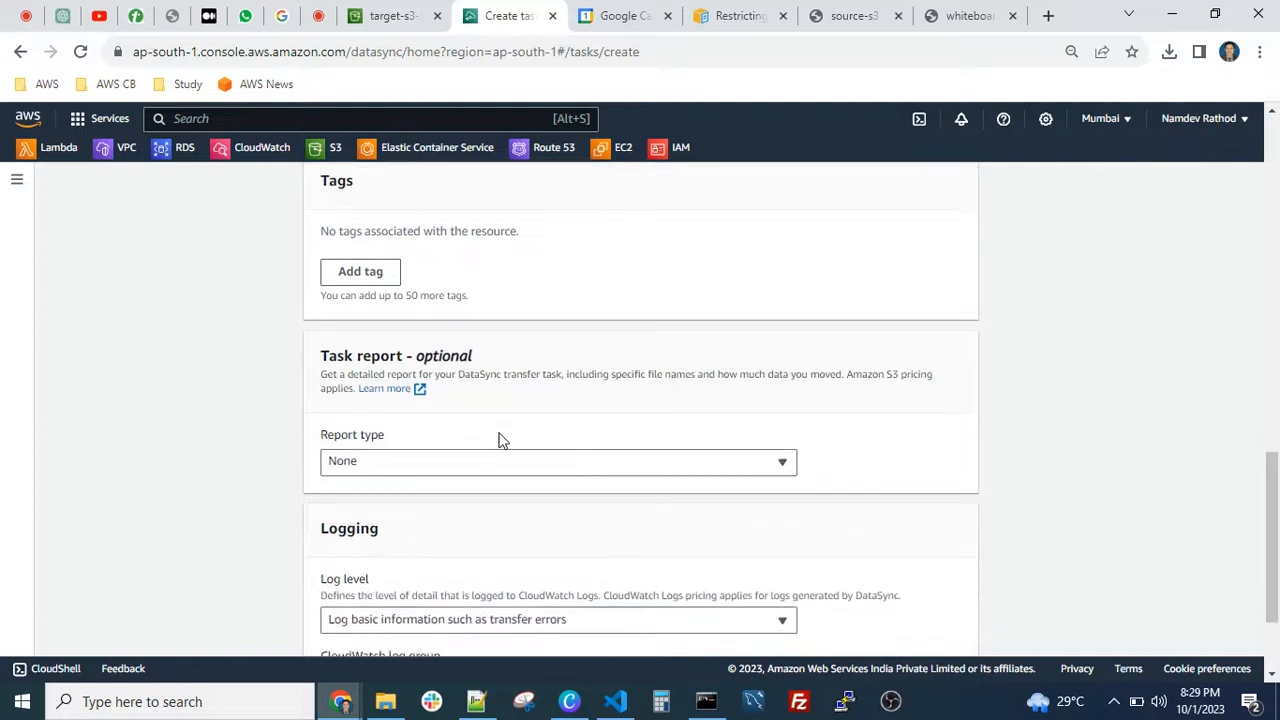
scroll(500, 440, down, 2)
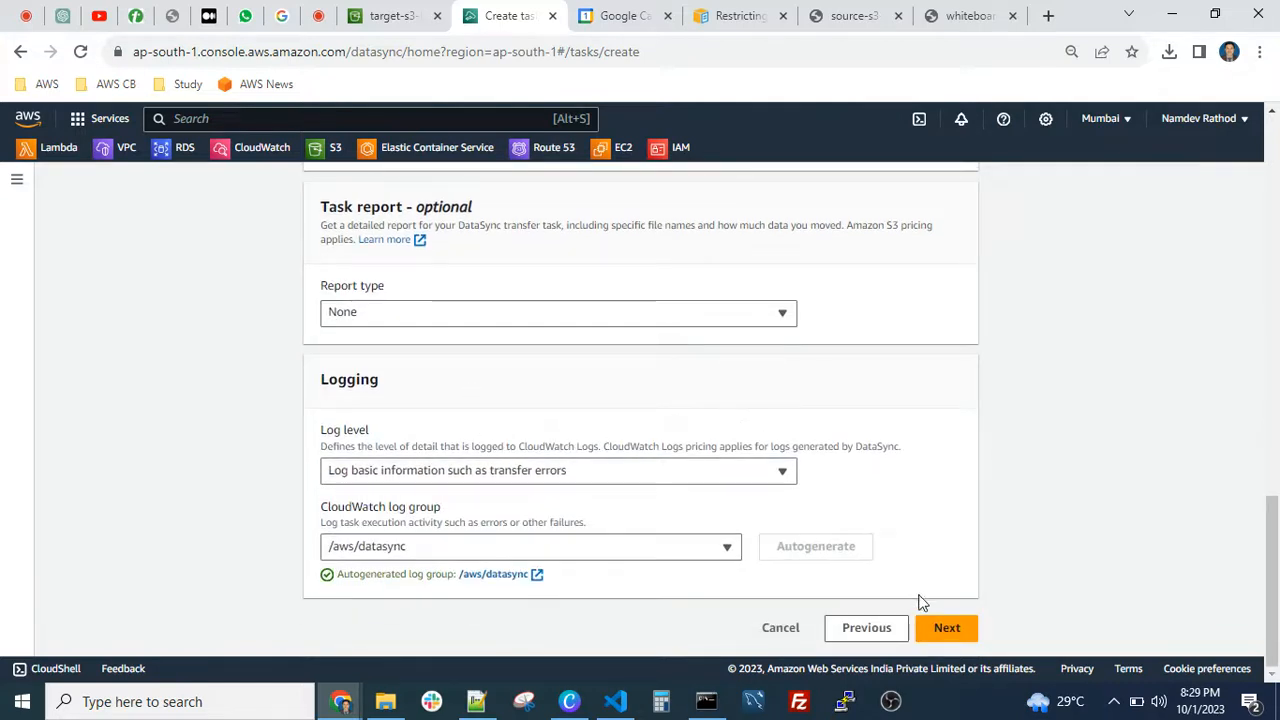
click(946, 628)
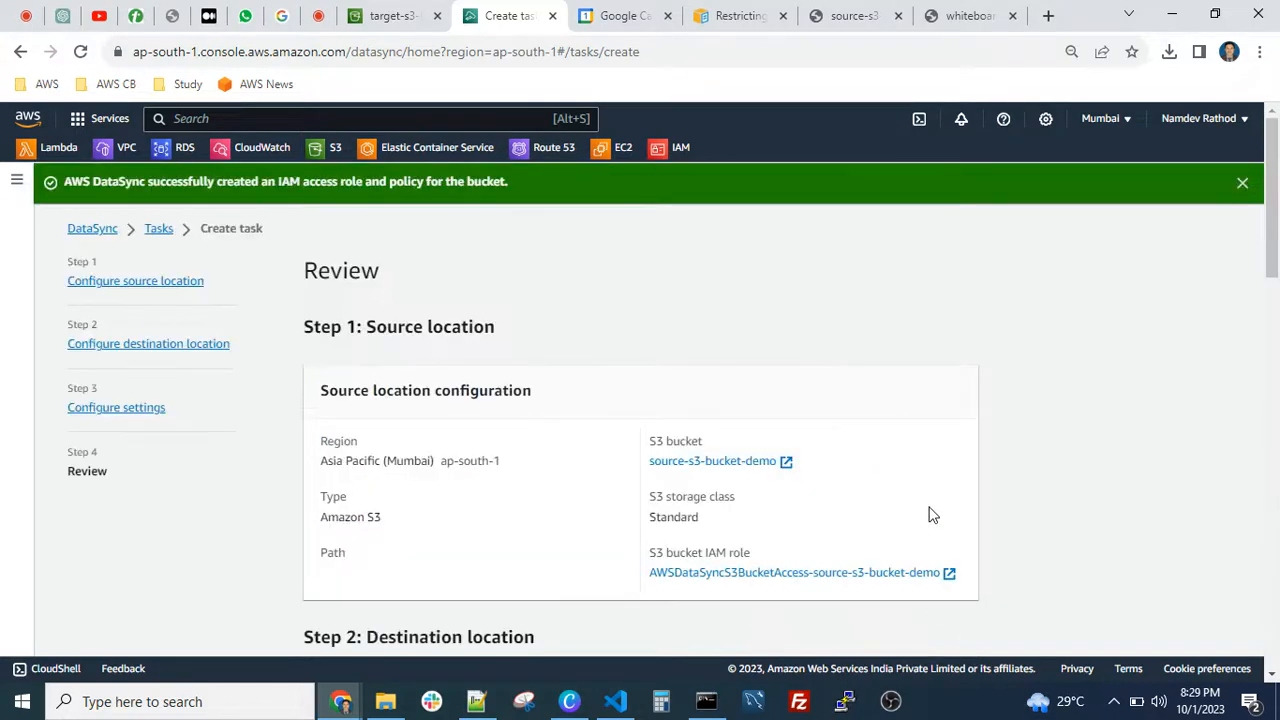
Check the source, destination and settings summary, create the task and dismiss the notification.
scroll(882, 468, down, 5)
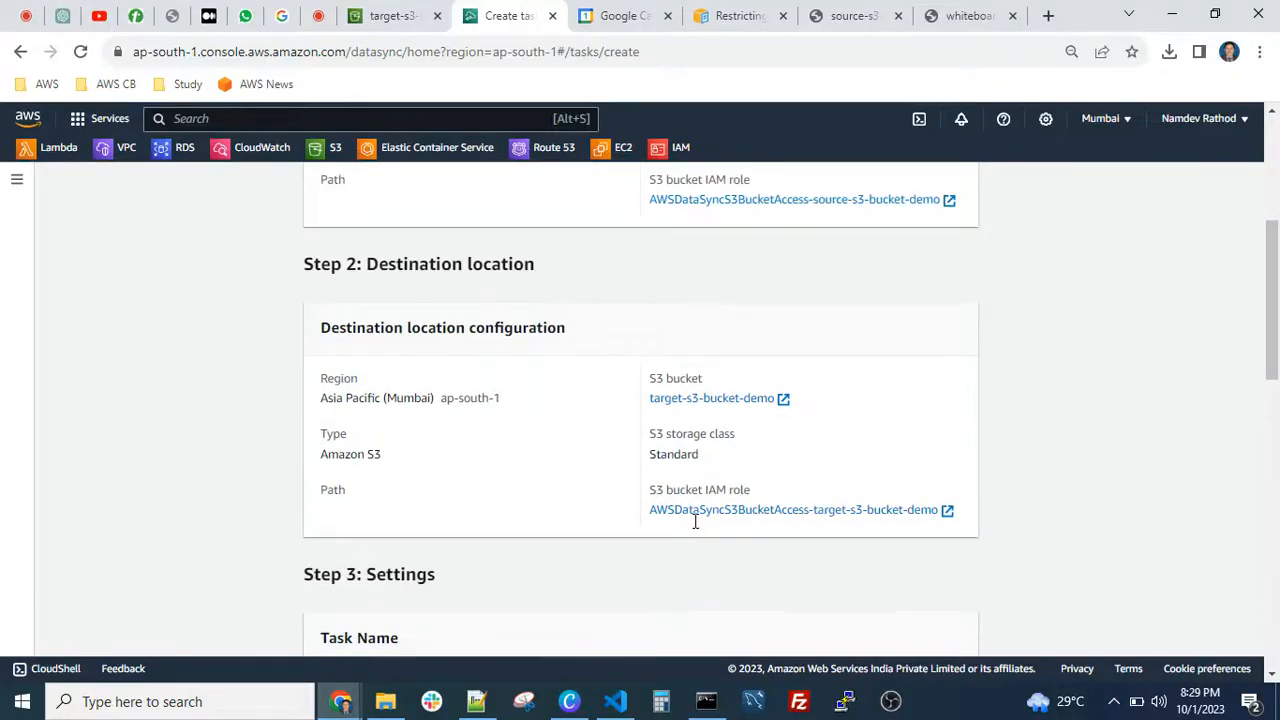
scroll(694, 520, up, 4)
scroll(543, 474, down, 6)
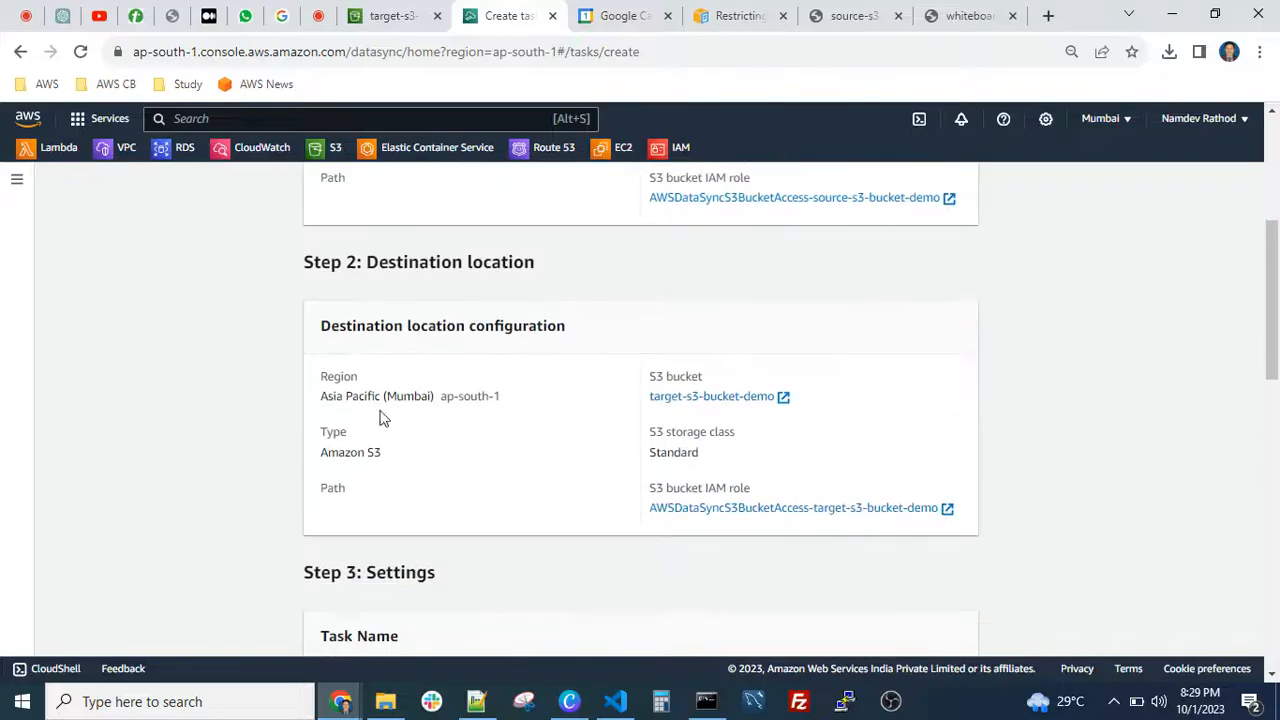
scroll(533, 478, down, 6)
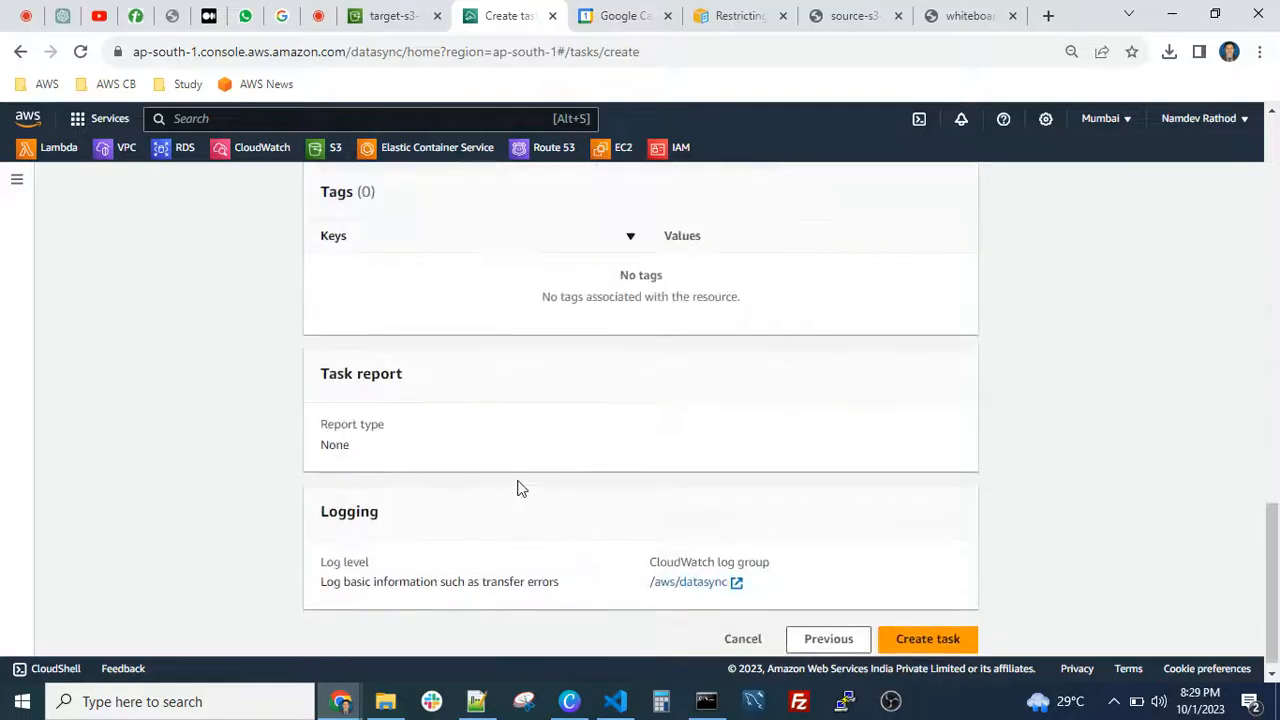
click(928, 628)
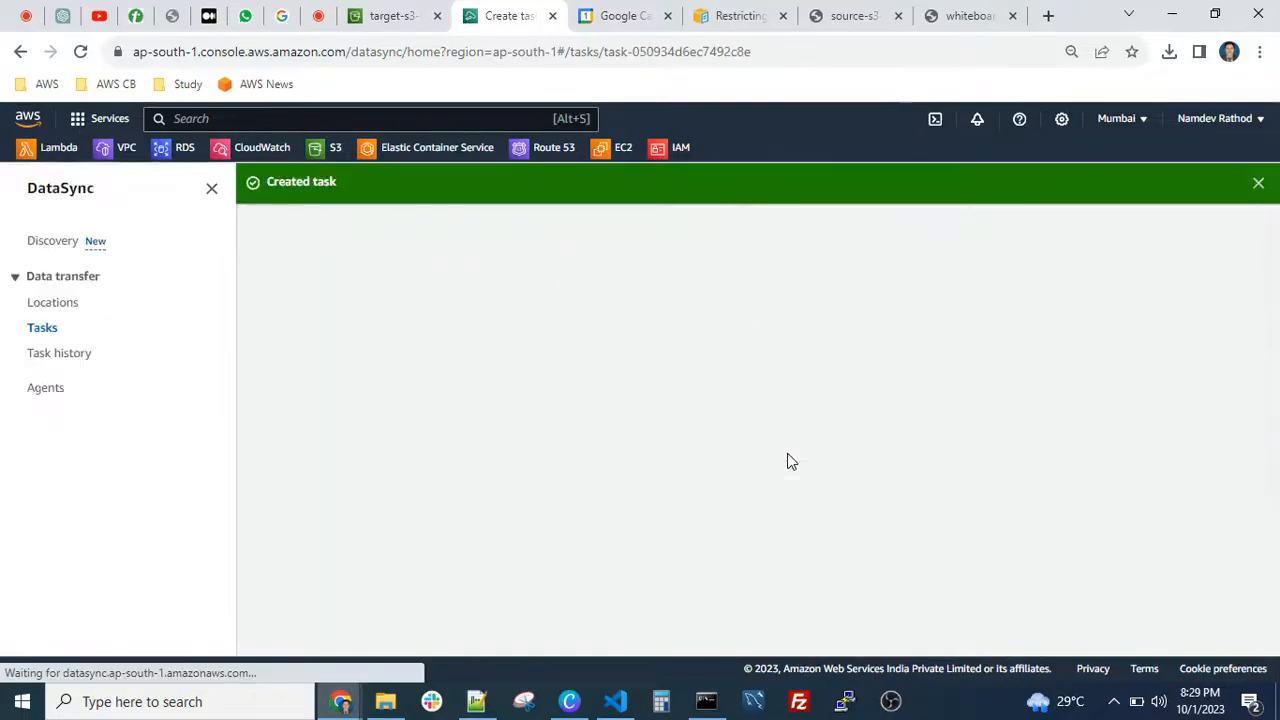
click(1242, 183)
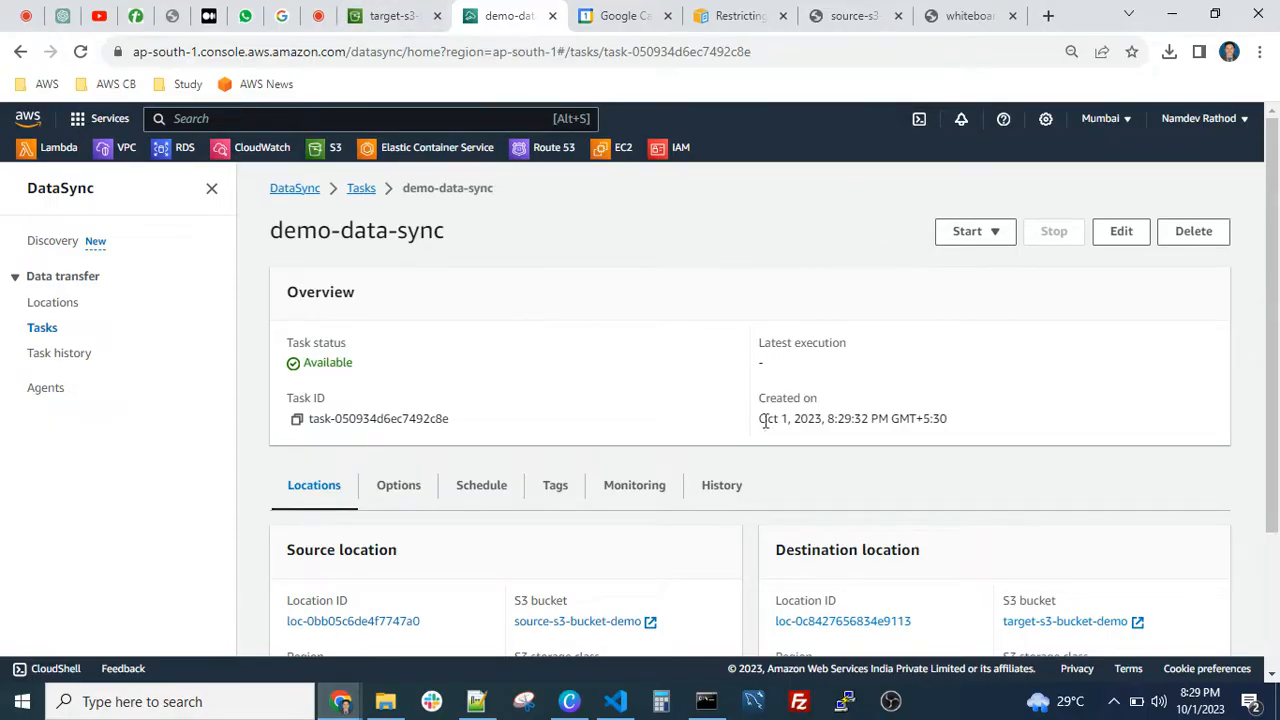
Look over the demo-data-sync task details and start the task with defaults.
scroll(760, 428, down, 2)
scroll(760, 428, up, 2)
click(993, 233)
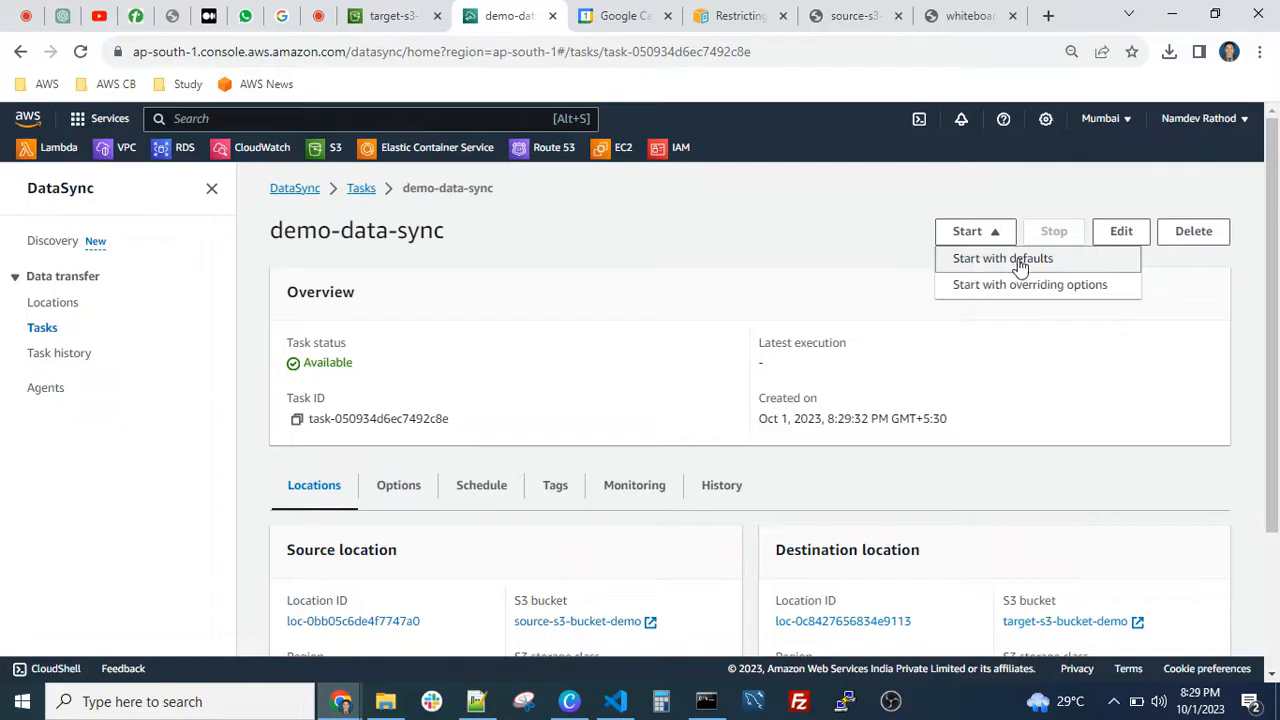
click(1019, 261)
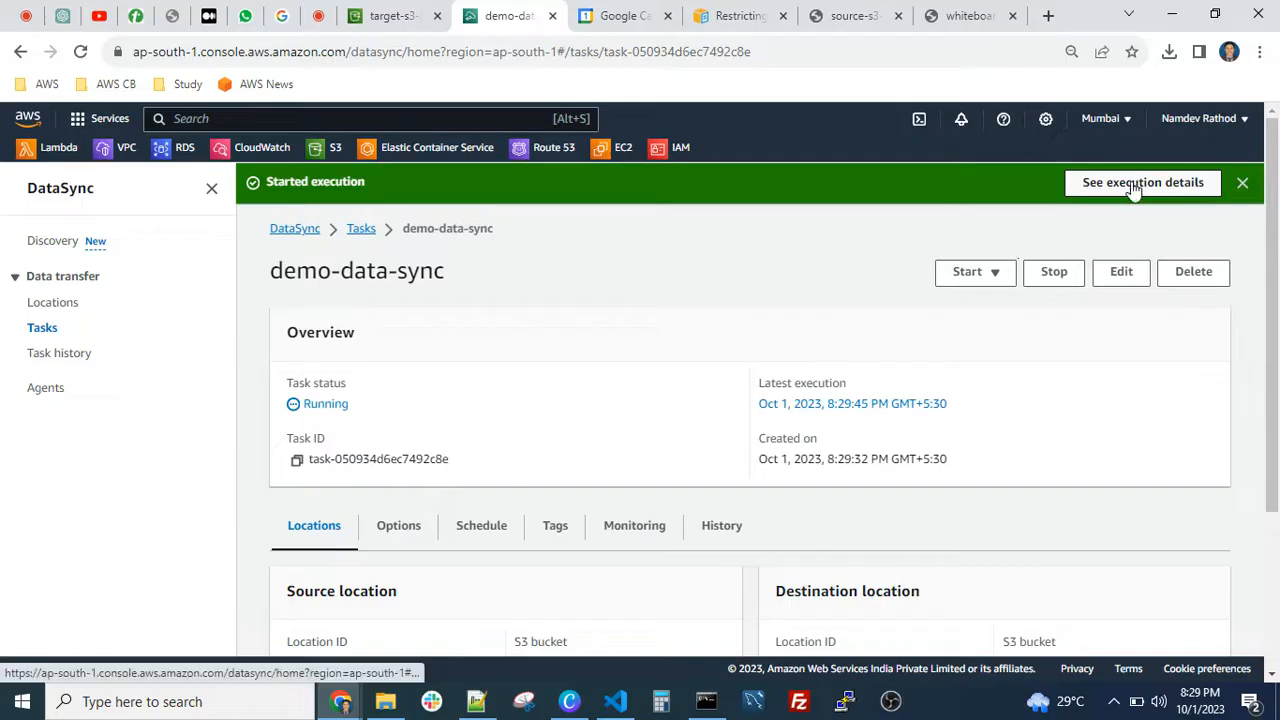
Open the details of the started execution and examine its overview, metrics and configuration.
click(1140, 184)
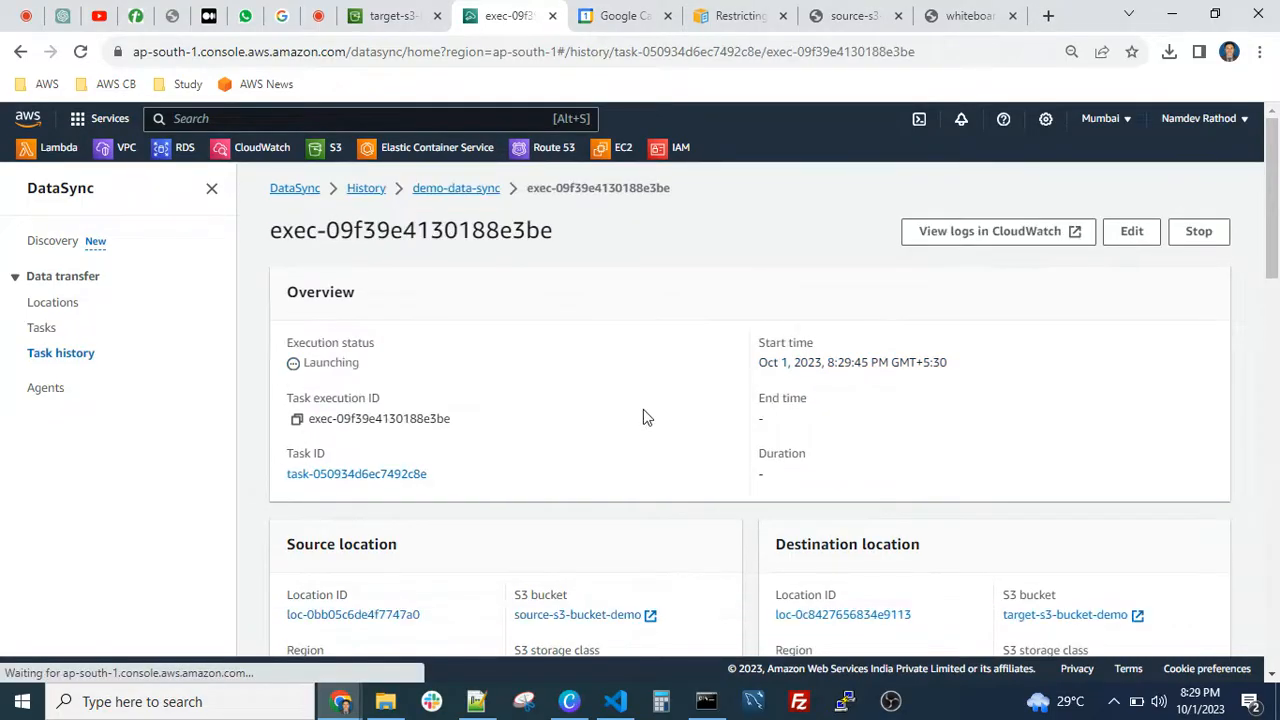
scroll(345, 369, down, 8)
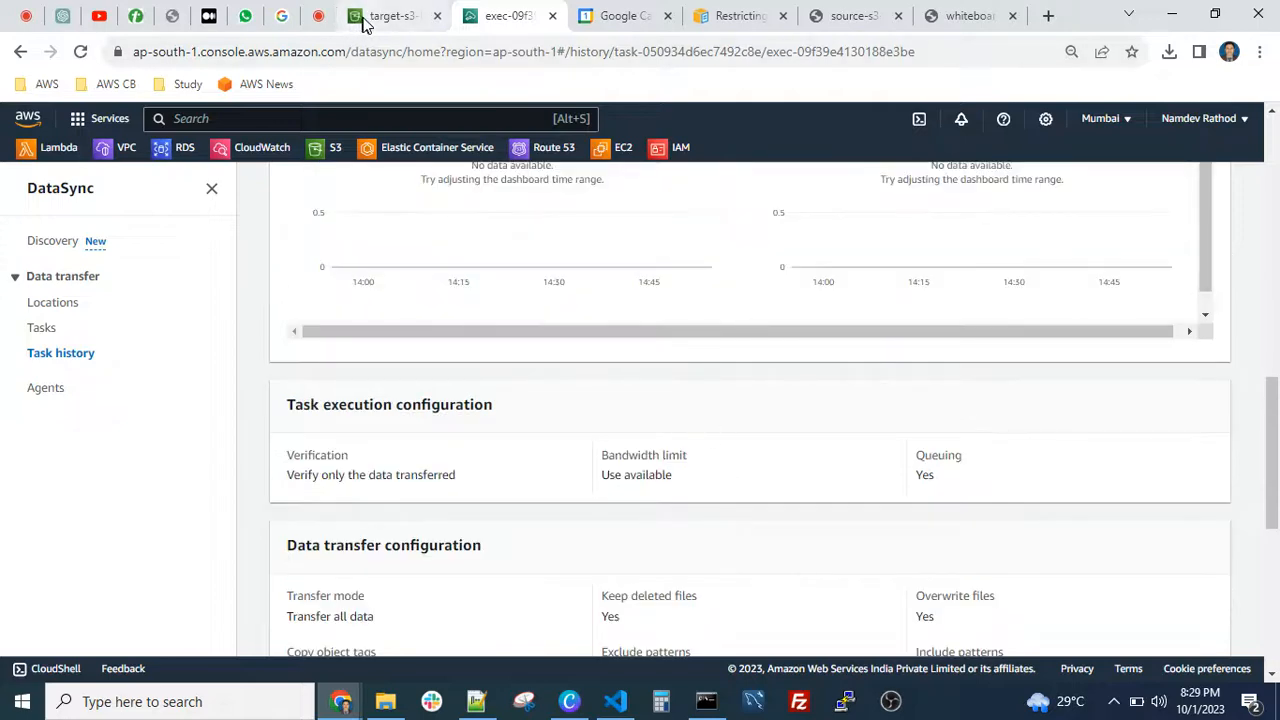
scroll(529, 423, up, 5)
scroll(470, 280, up, 5)
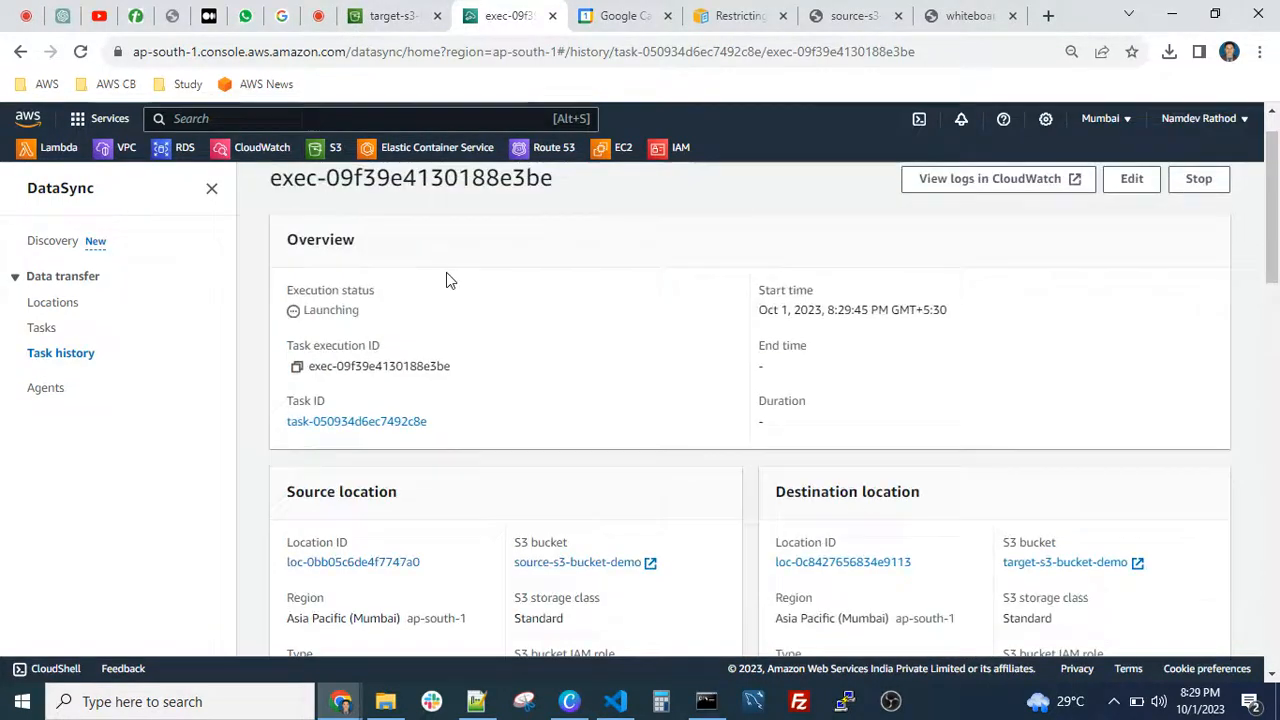
Refresh the object list of target-s3-bucket-demo and return to check the execution status in DataSync.
click(392, 15)
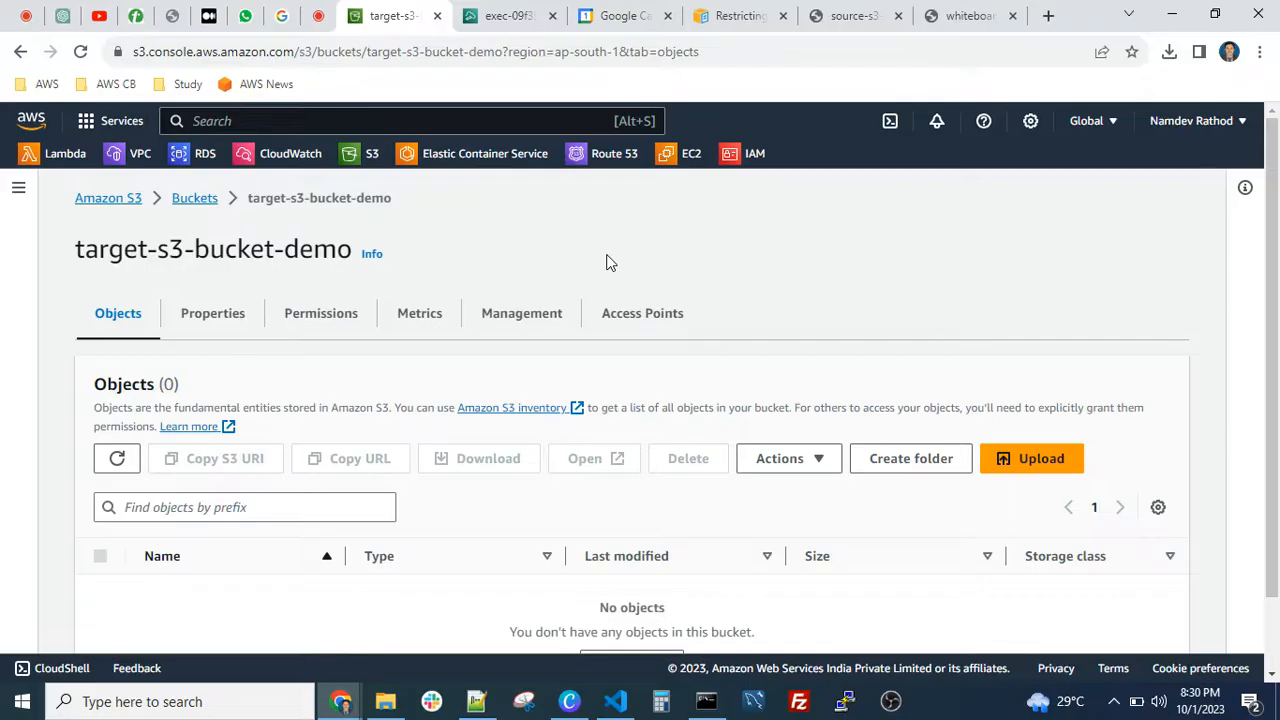
scroll(180, 420, down, 2)
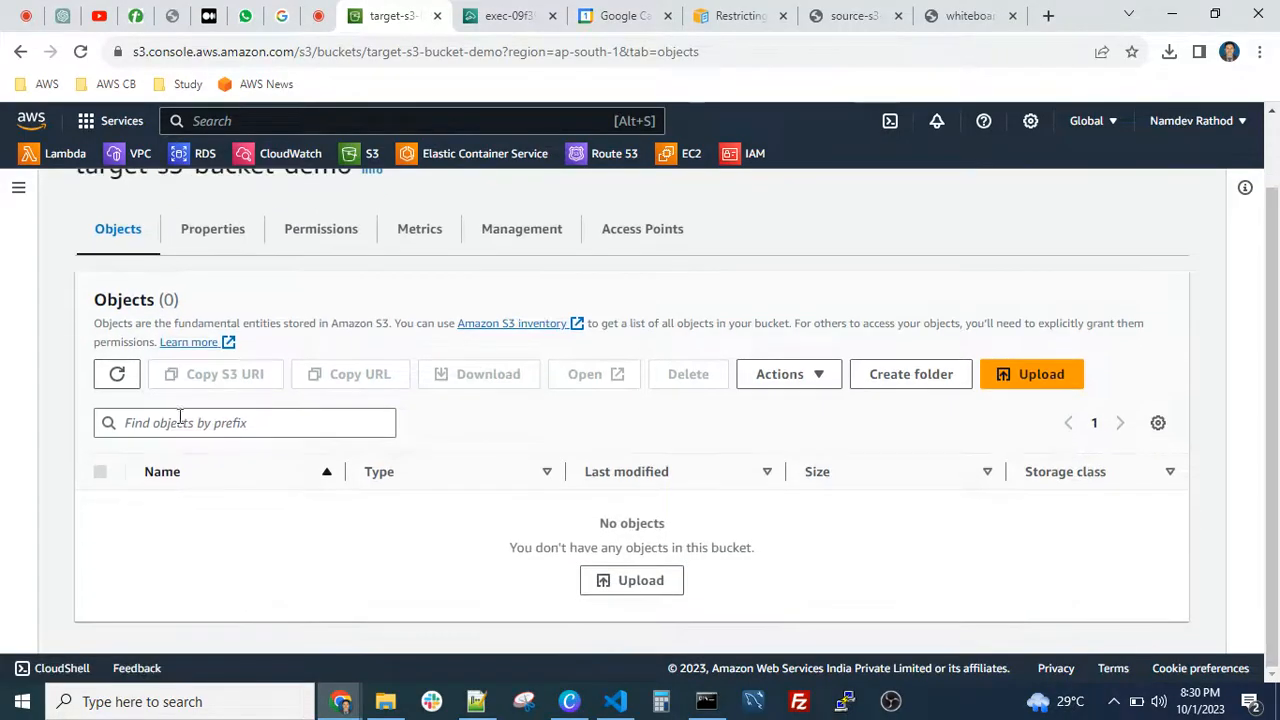
click(116, 374)
click(497, 17)
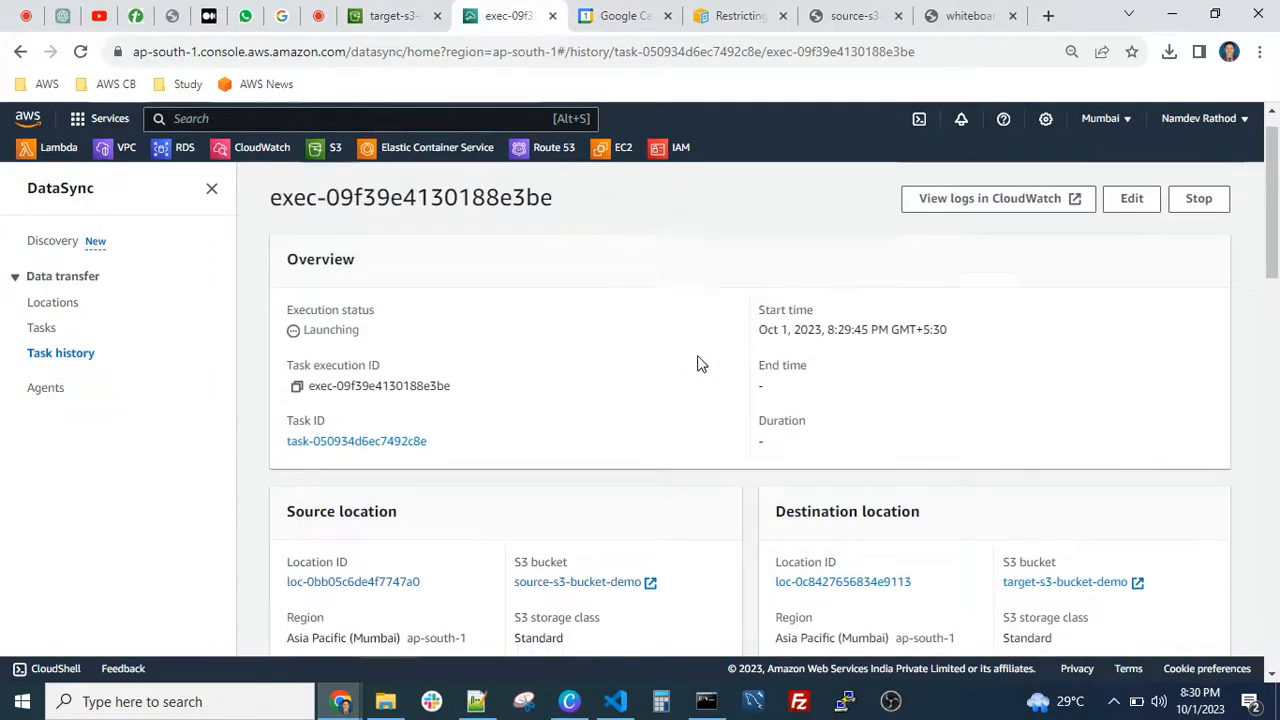
scroll(420, 315, down, 2)
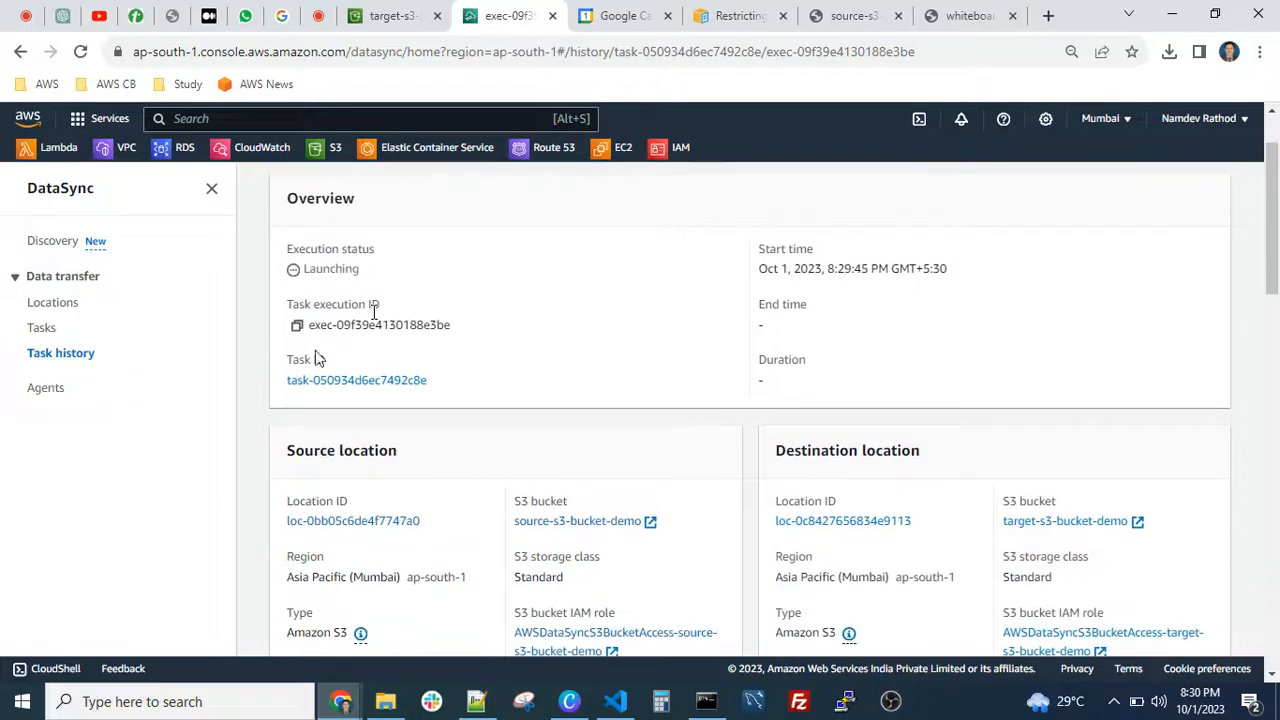
scroll(400, 330, up, 2)
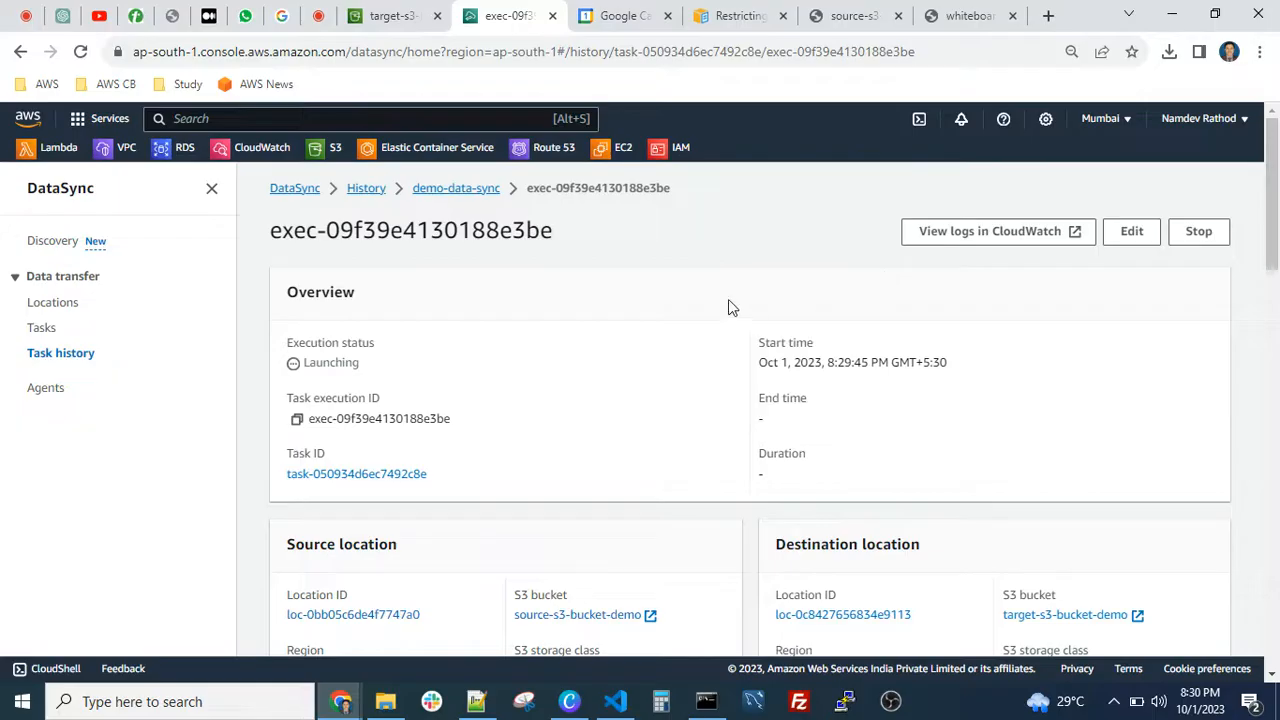
Reload the presigned whiteboard-4.jpg page to read its response, and close both source bucket object pages.
click(957, 16)
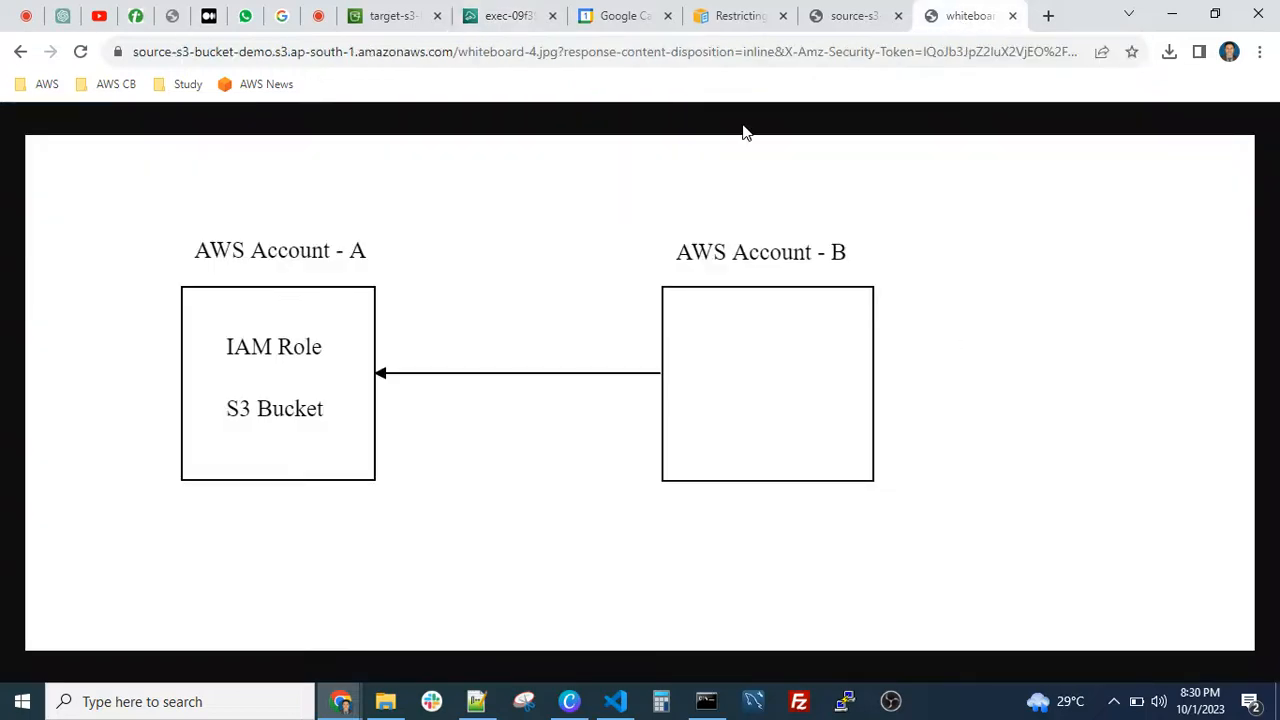
click(80, 53)
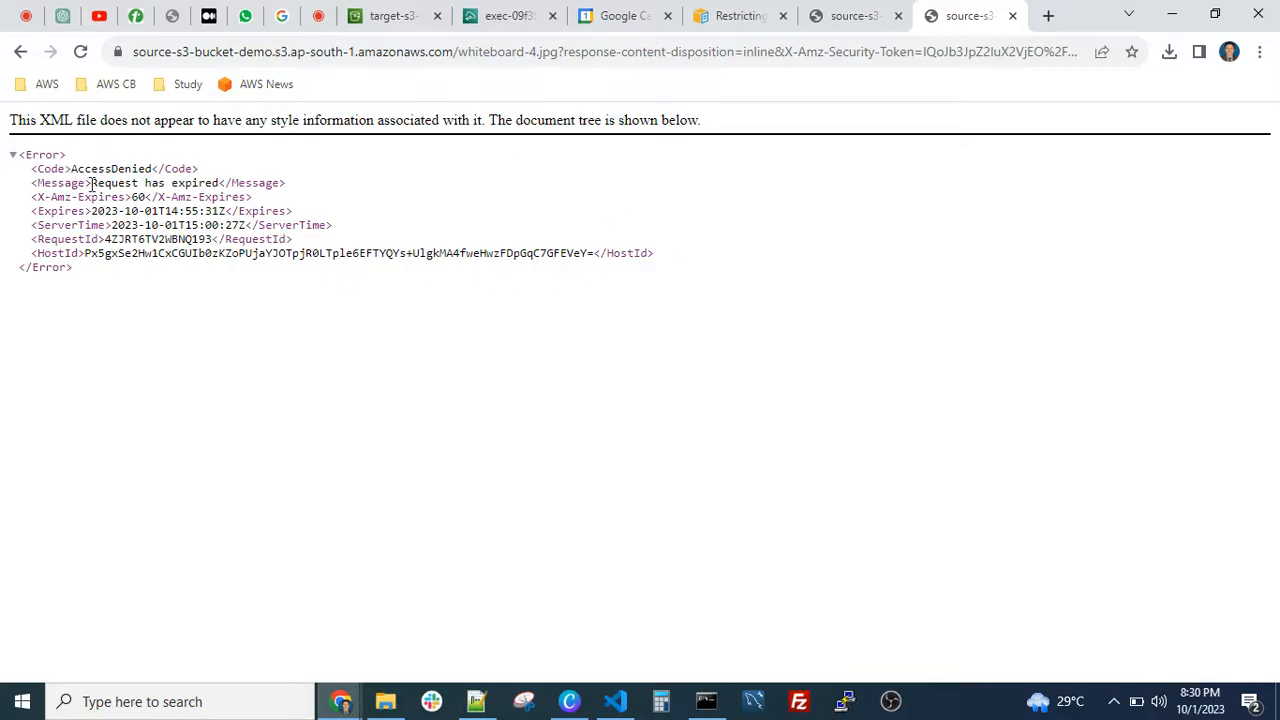
drag(110, 185, 218, 184)
click(251, 177)
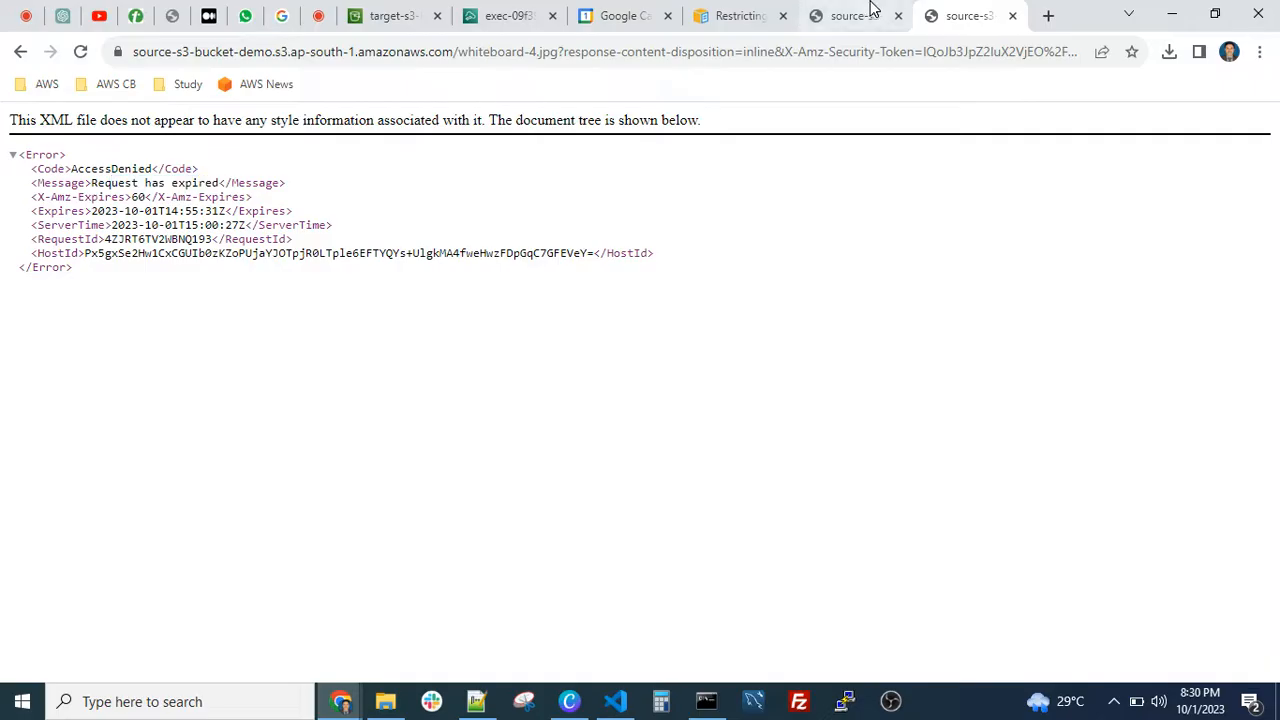
click(1012, 16)
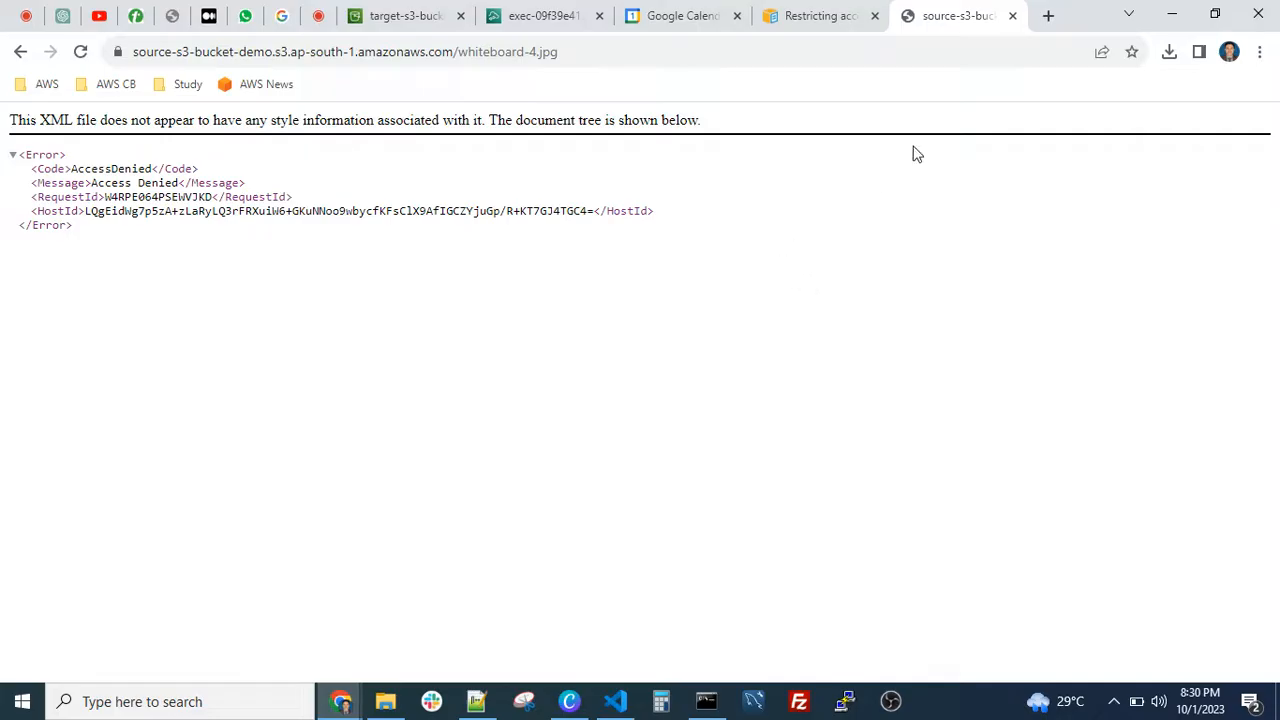
click(1012, 16)
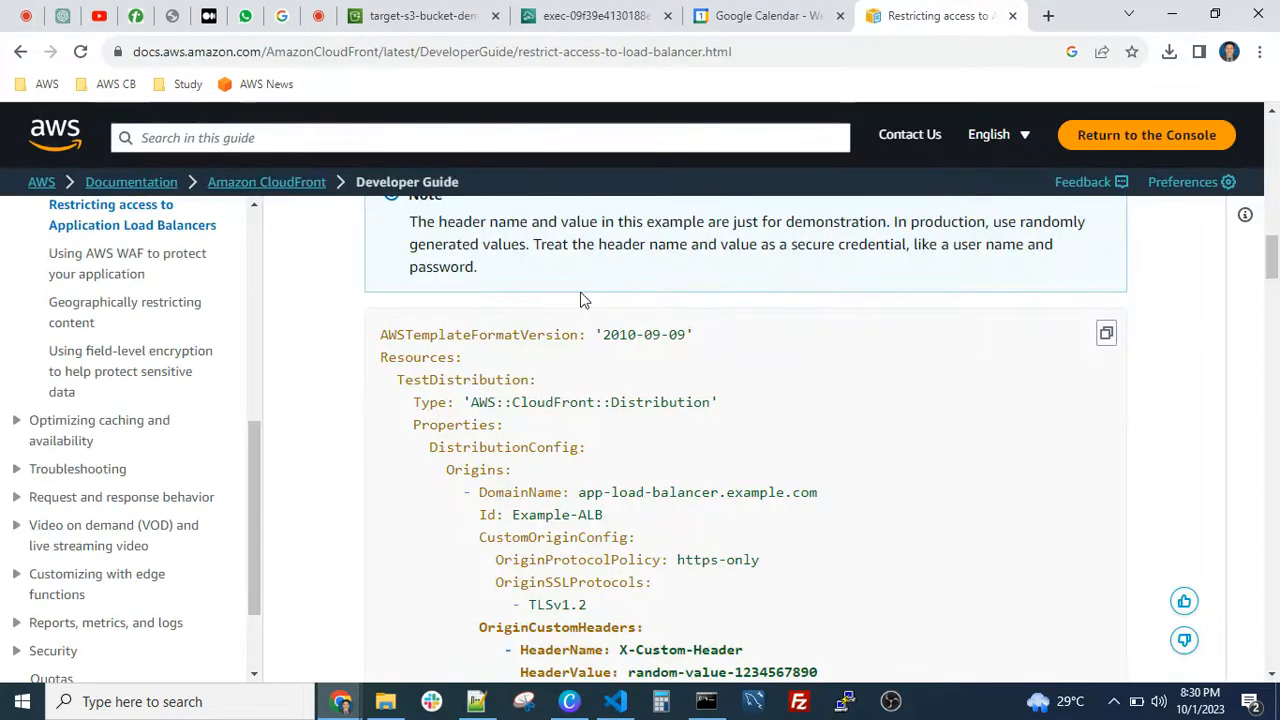
Look at the objects of target-s3-bucket-demo again and return to the DataSync execution details.
click(390, 16)
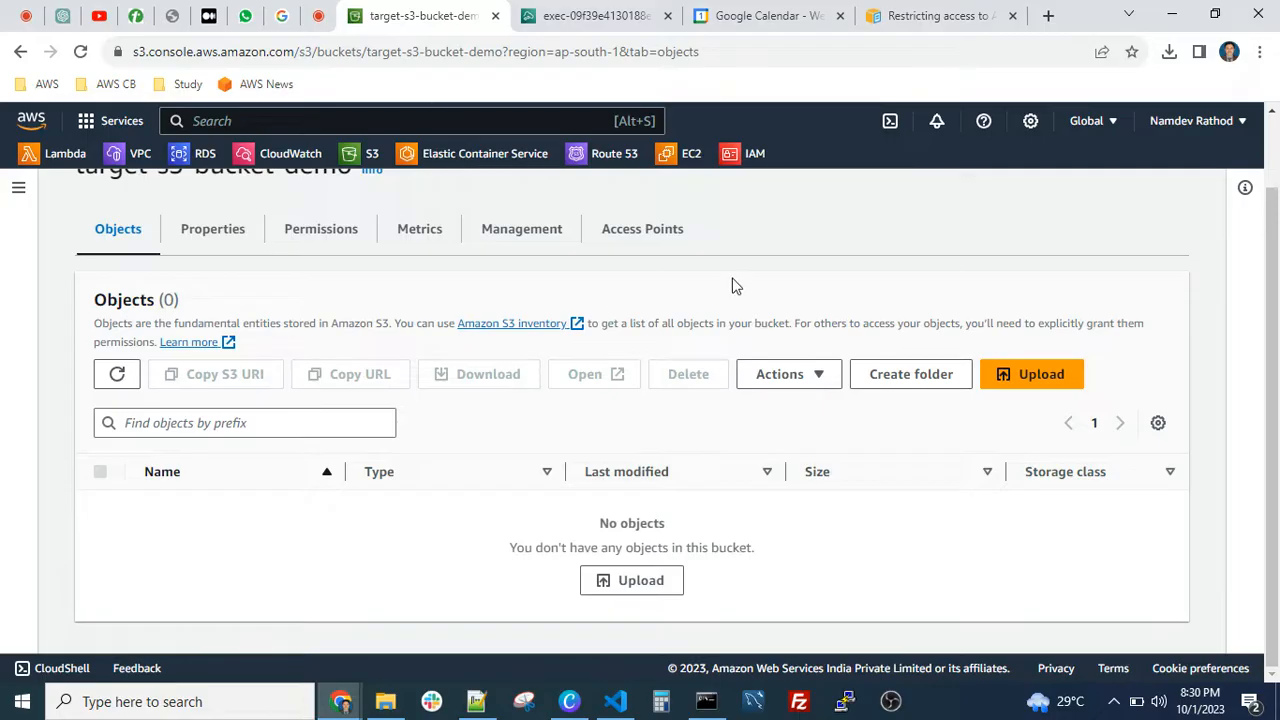
scroll(732, 286, up, 2)
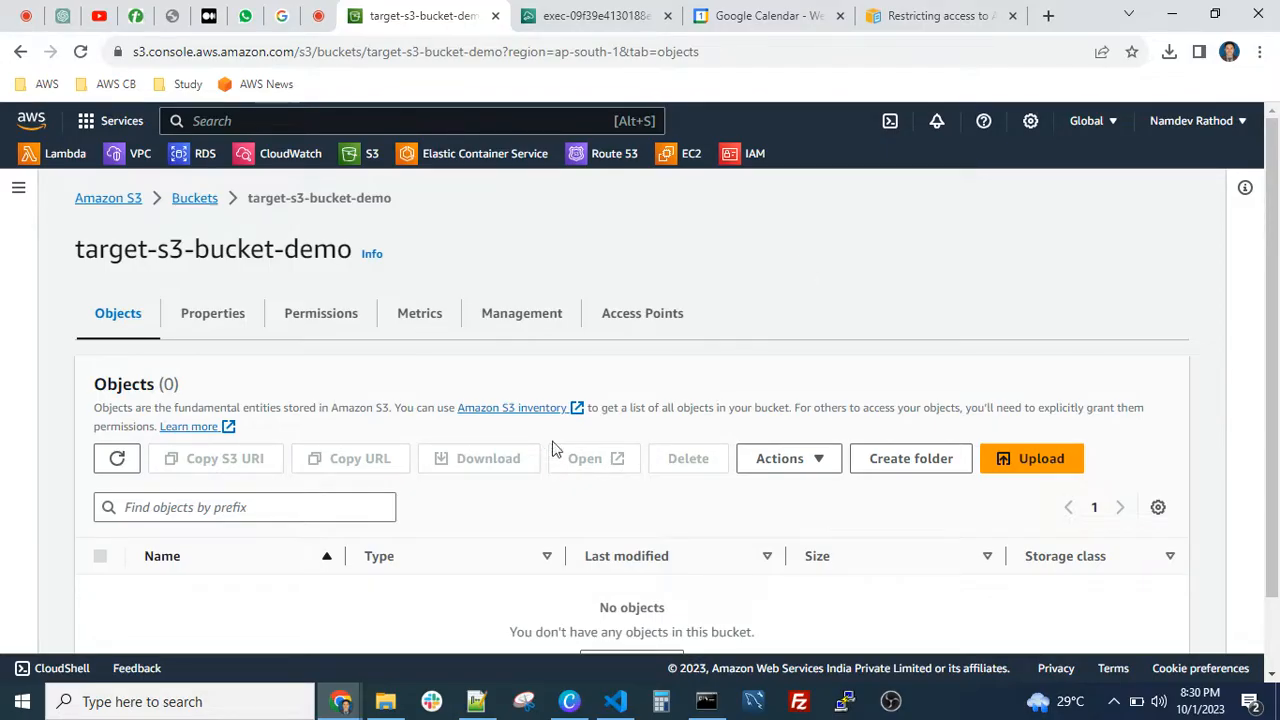
click(563, 17)
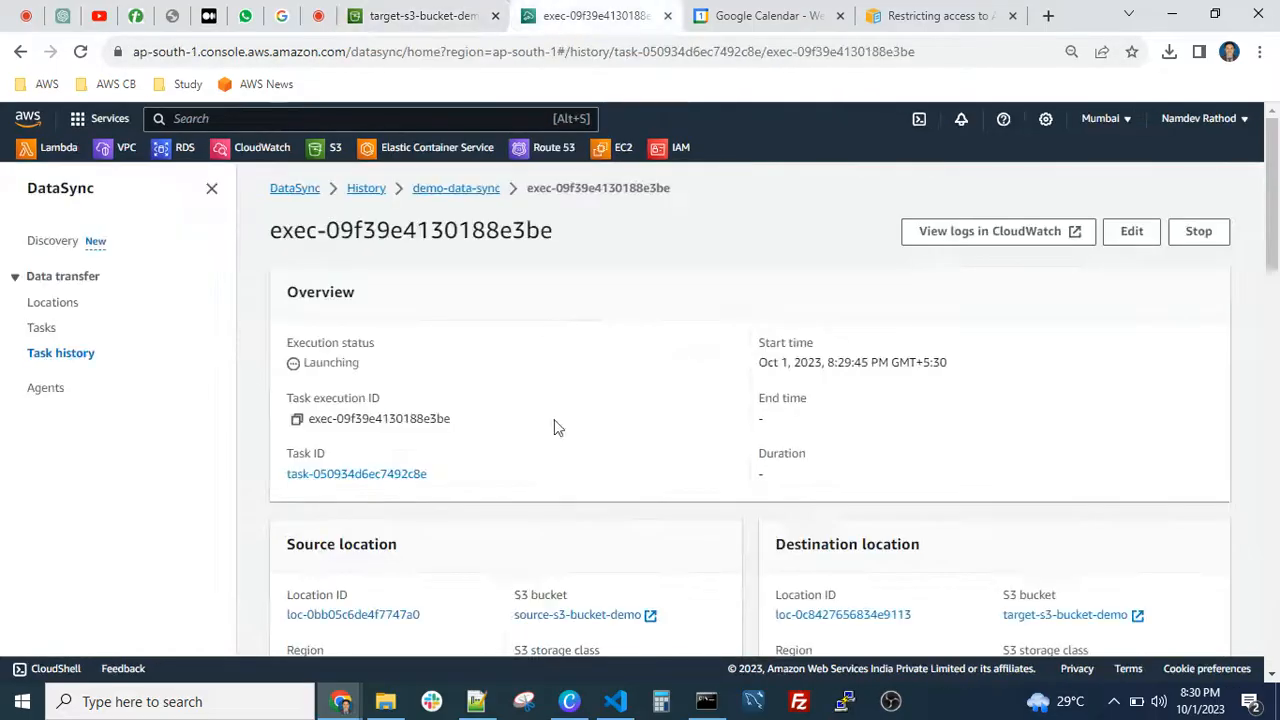
Open the demo-data-sync task, reload its page and examine its status and monitoring settings.
click(450, 197)
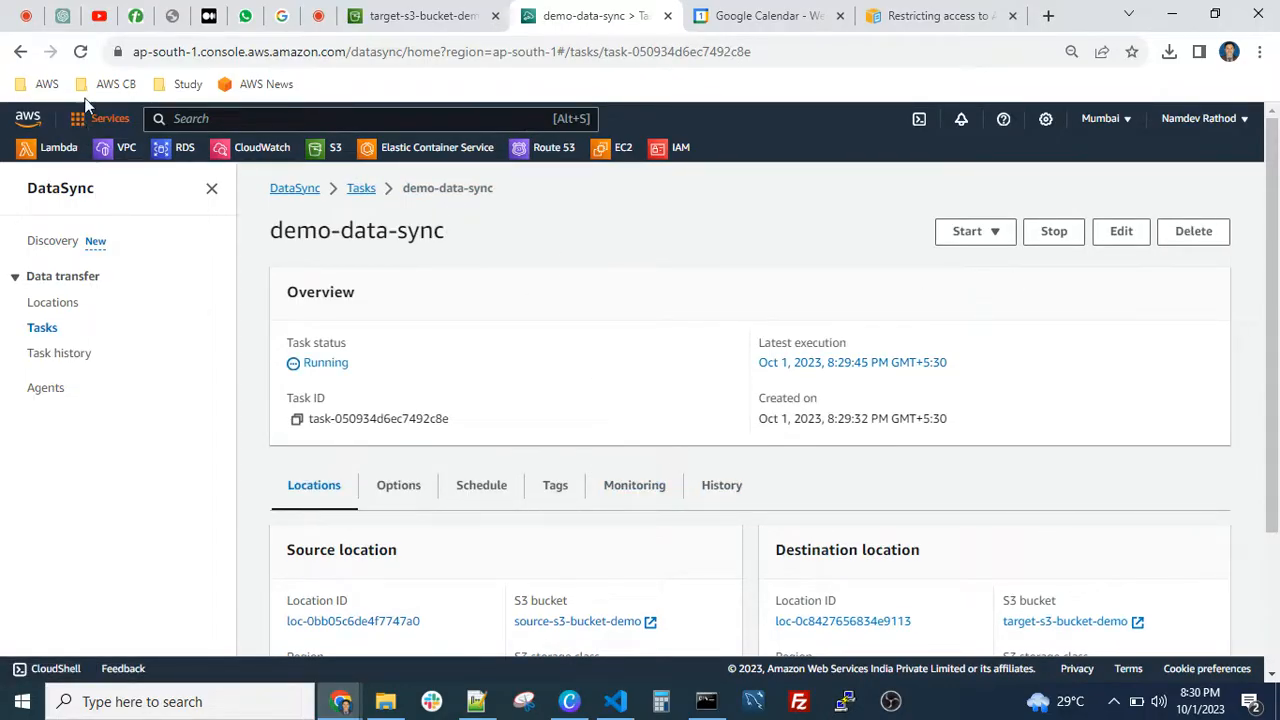
click(80, 51)
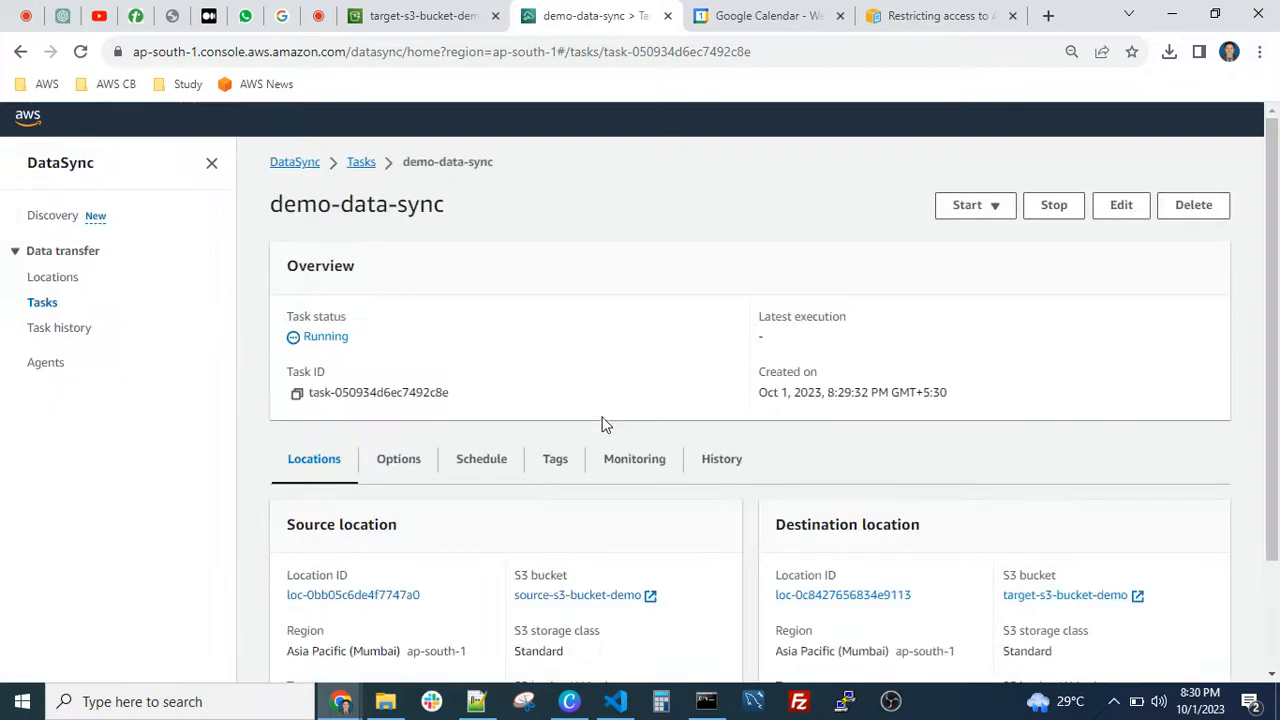
scroll(646, 417, down, 1)
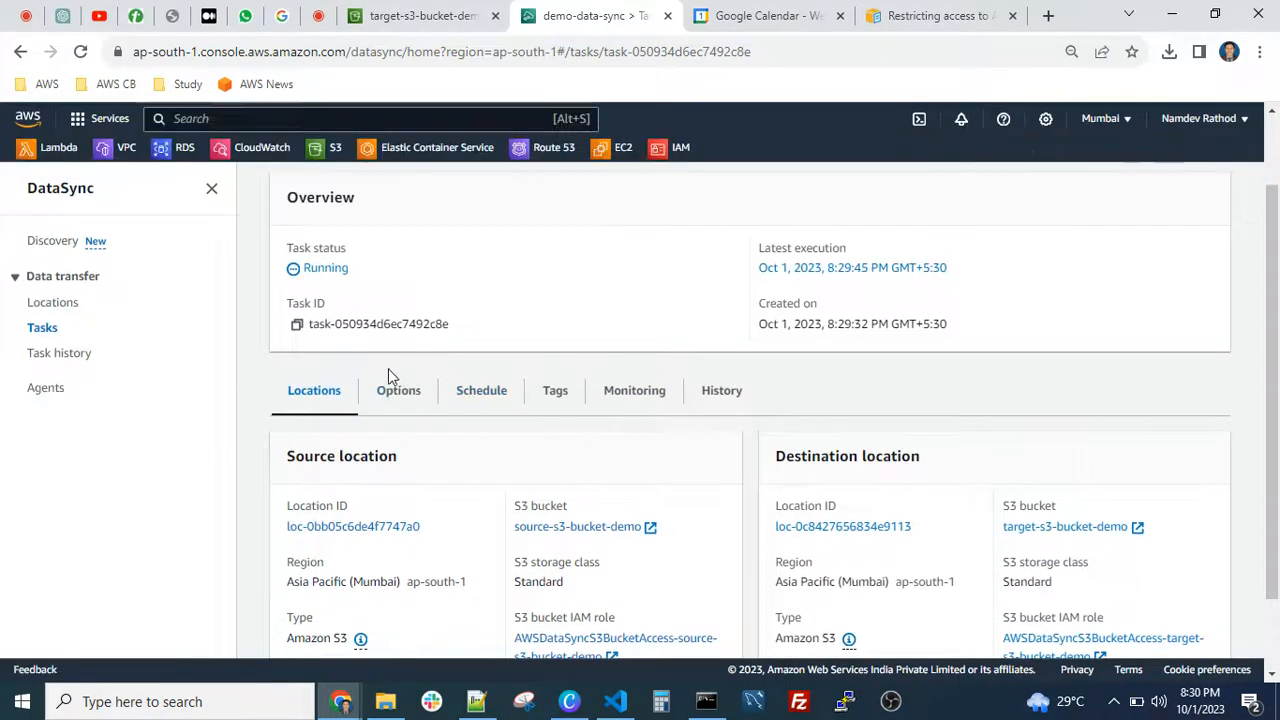
click(634, 392)
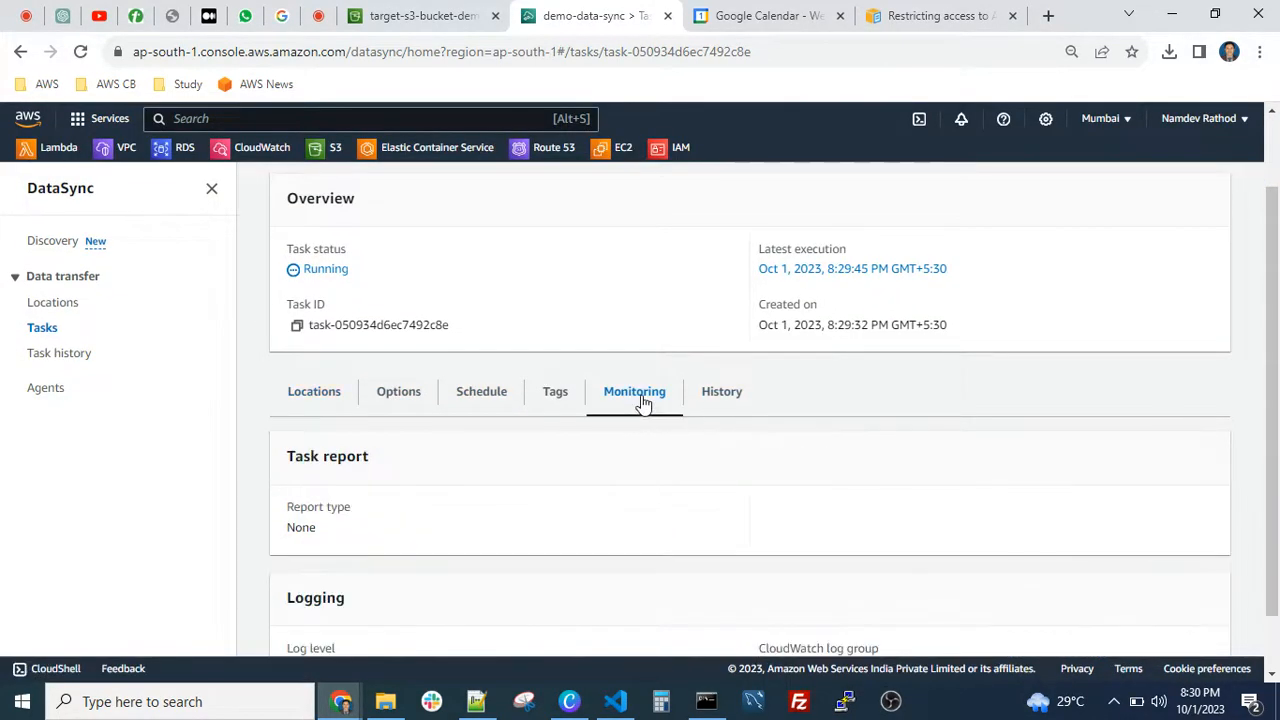
scroll(645, 440, down, 1)
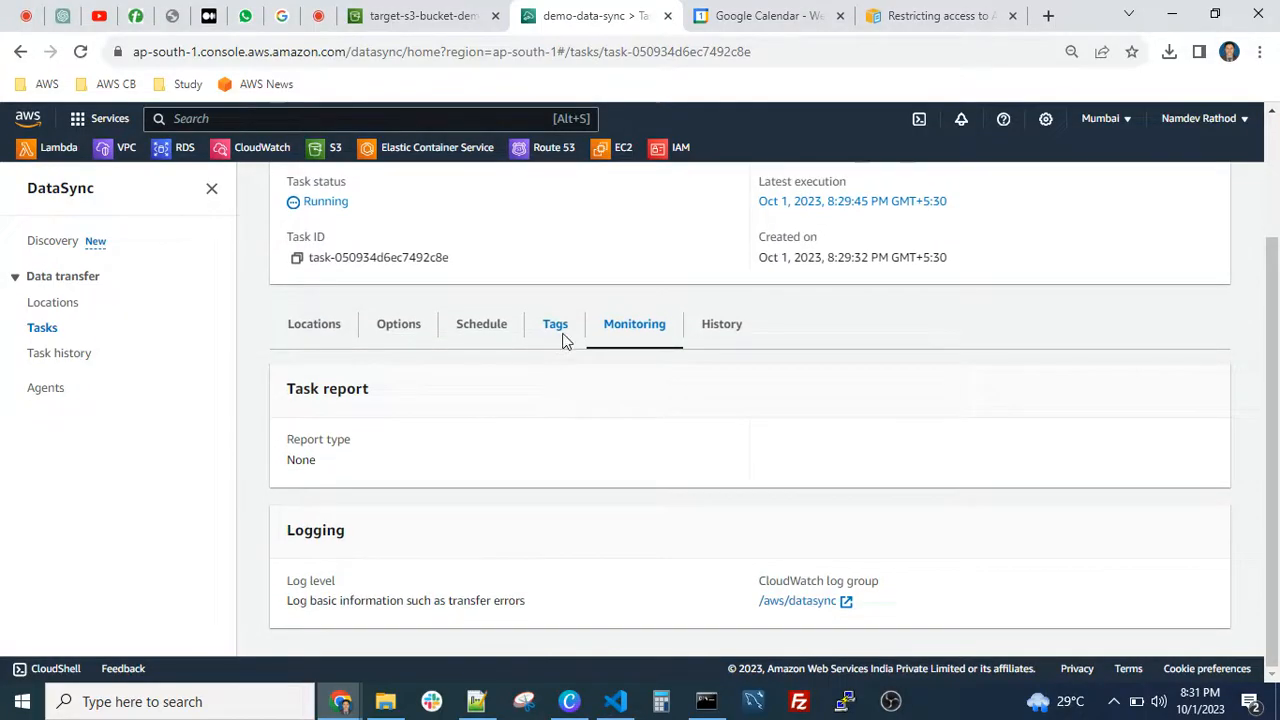
Examine the tags, schedule and execution history of the demo-data-sync task.
click(561, 330)
click(466, 421)
click(730, 490)
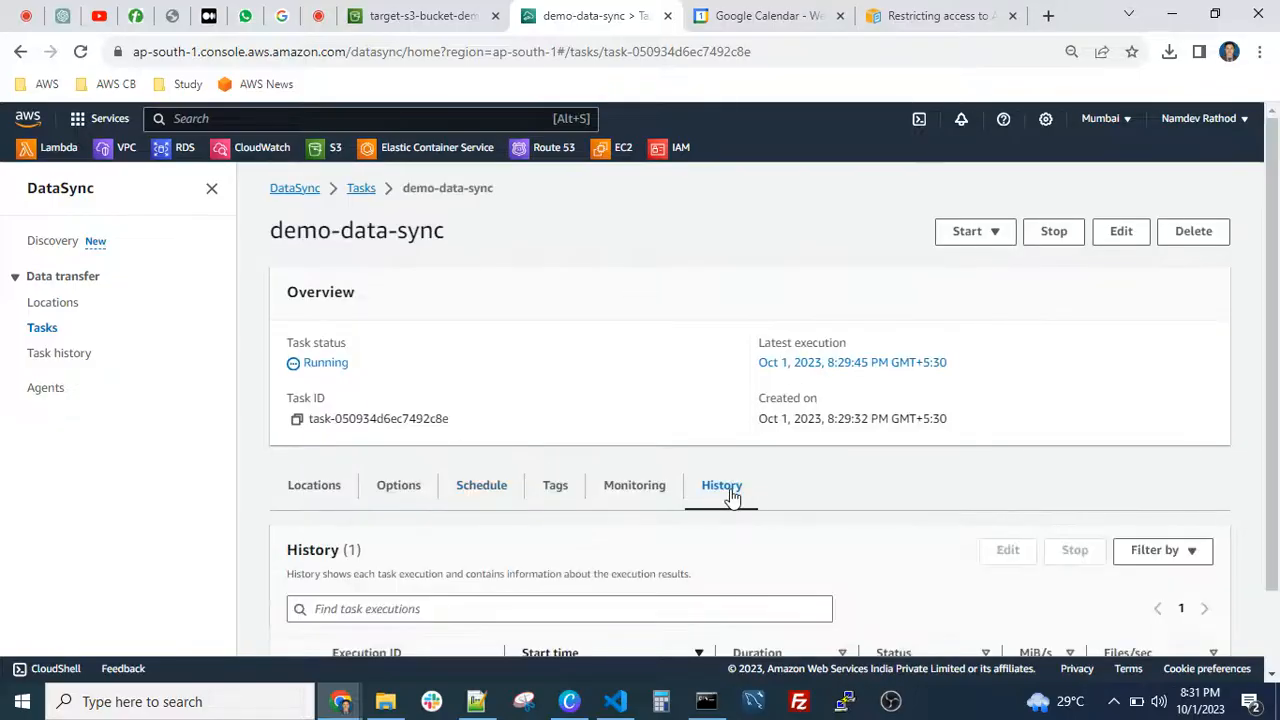
scroll(734, 492, down, 1)
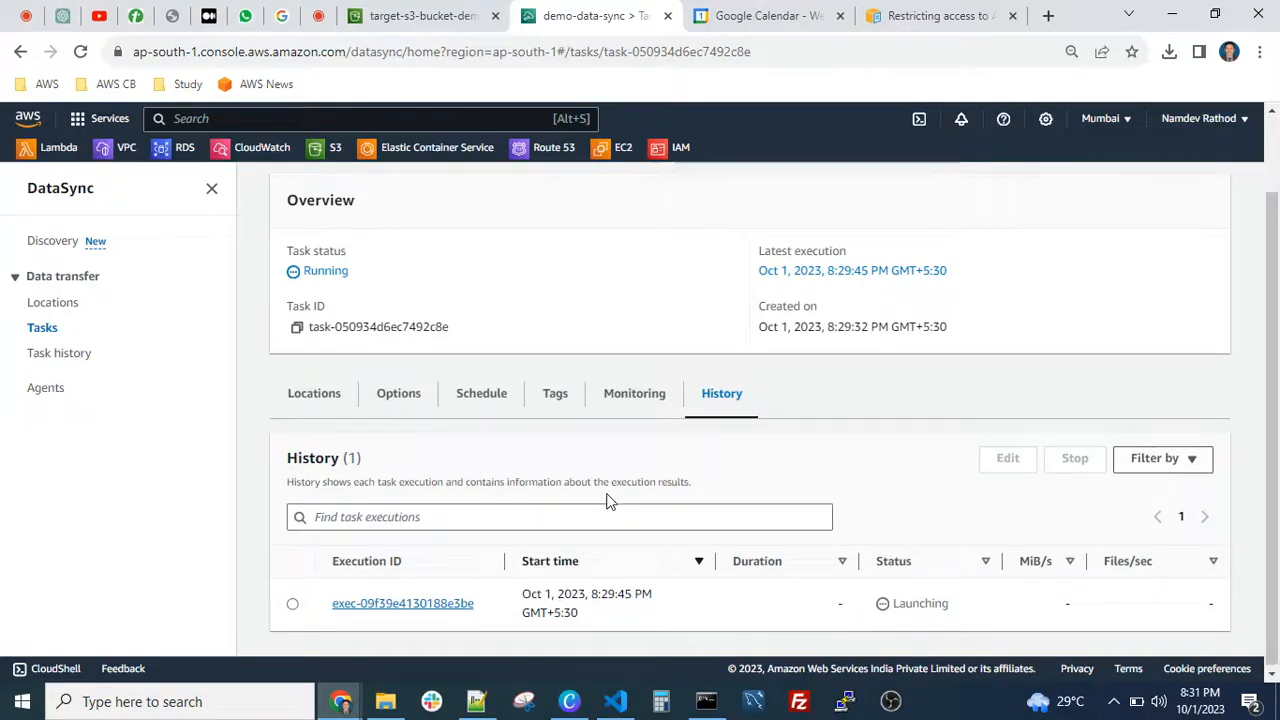
scroll(606, 500, up, 1)
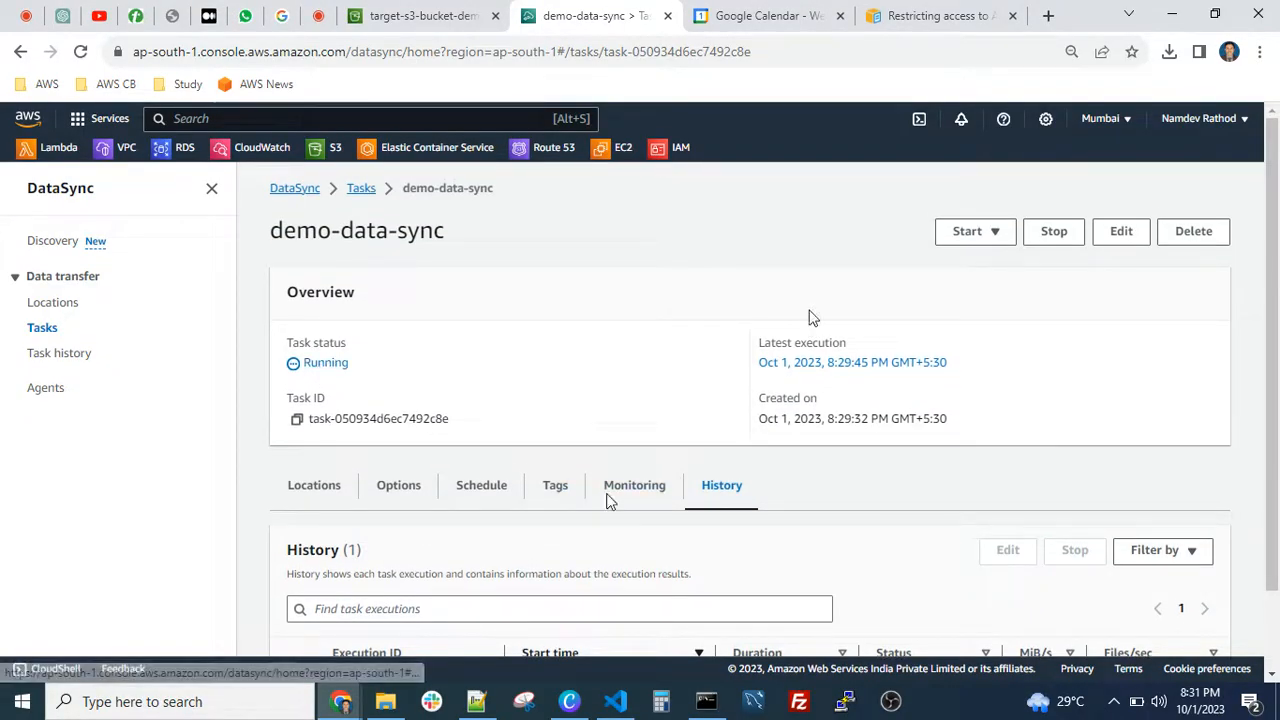
Refresh the object list of target-s3-bucket-demo, look through it and return to the demo-data-sync task.
click(423, 16)
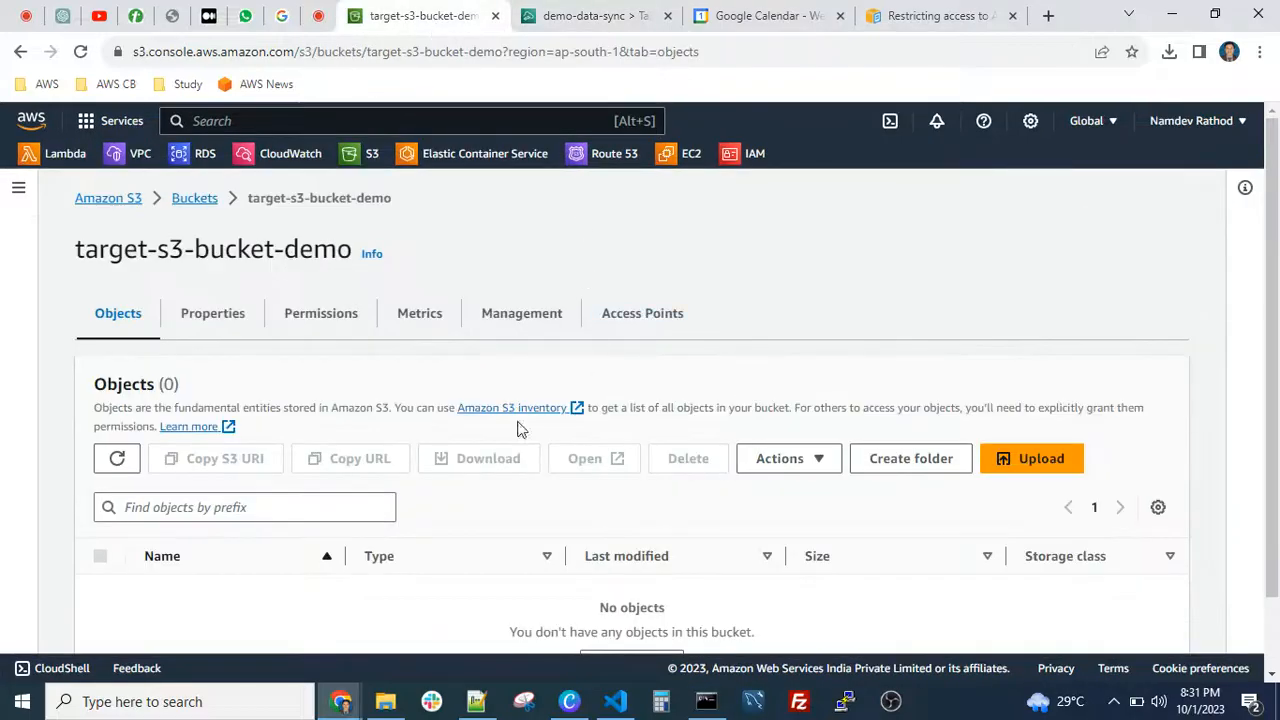
click(123, 466)
scroll(638, 344, down, 1)
scroll(640, 350, up, 1)
click(583, 14)
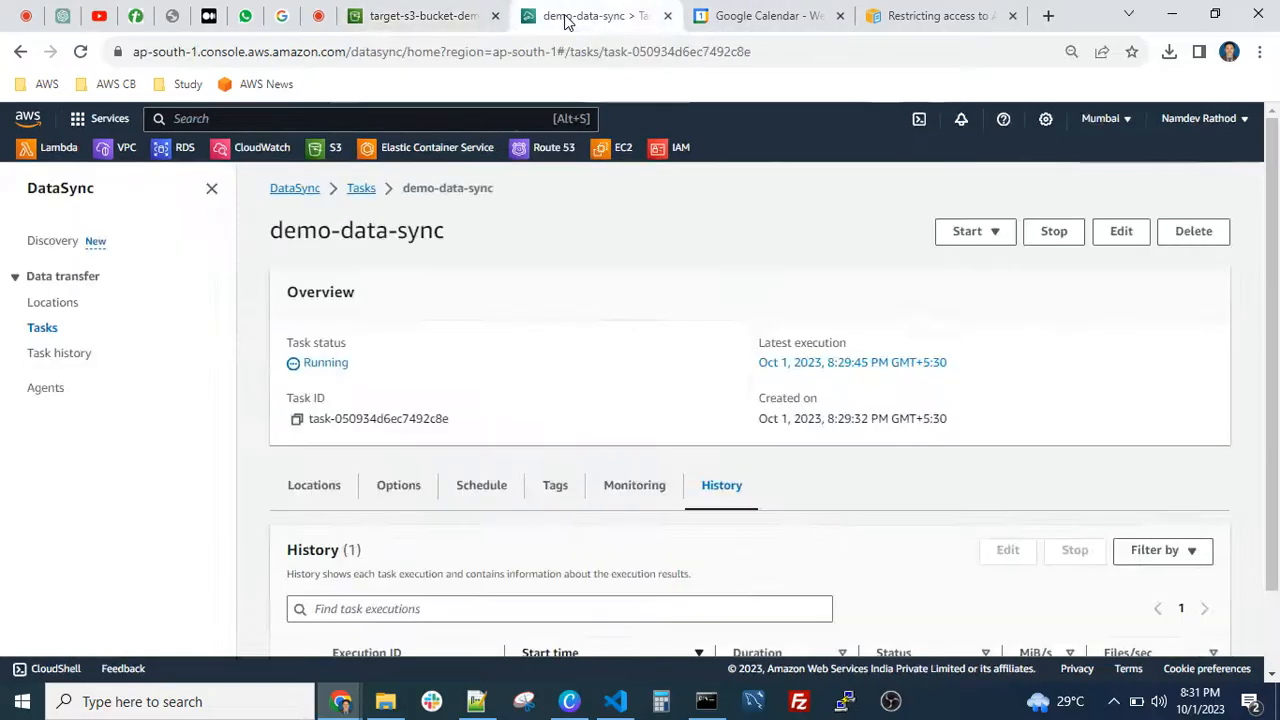
Reload the demo-data-sync task page and review its transfer options and its source and destination locations.
click(80, 51)
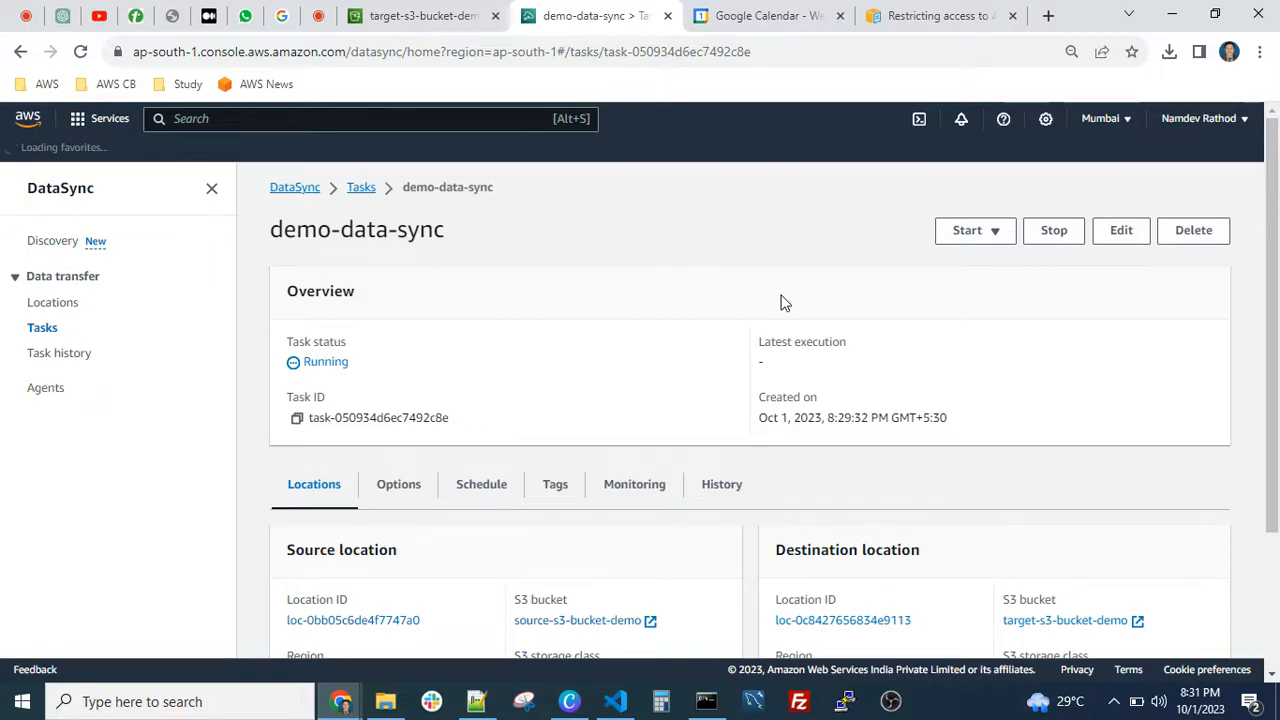
scroll(783, 302, down, 2)
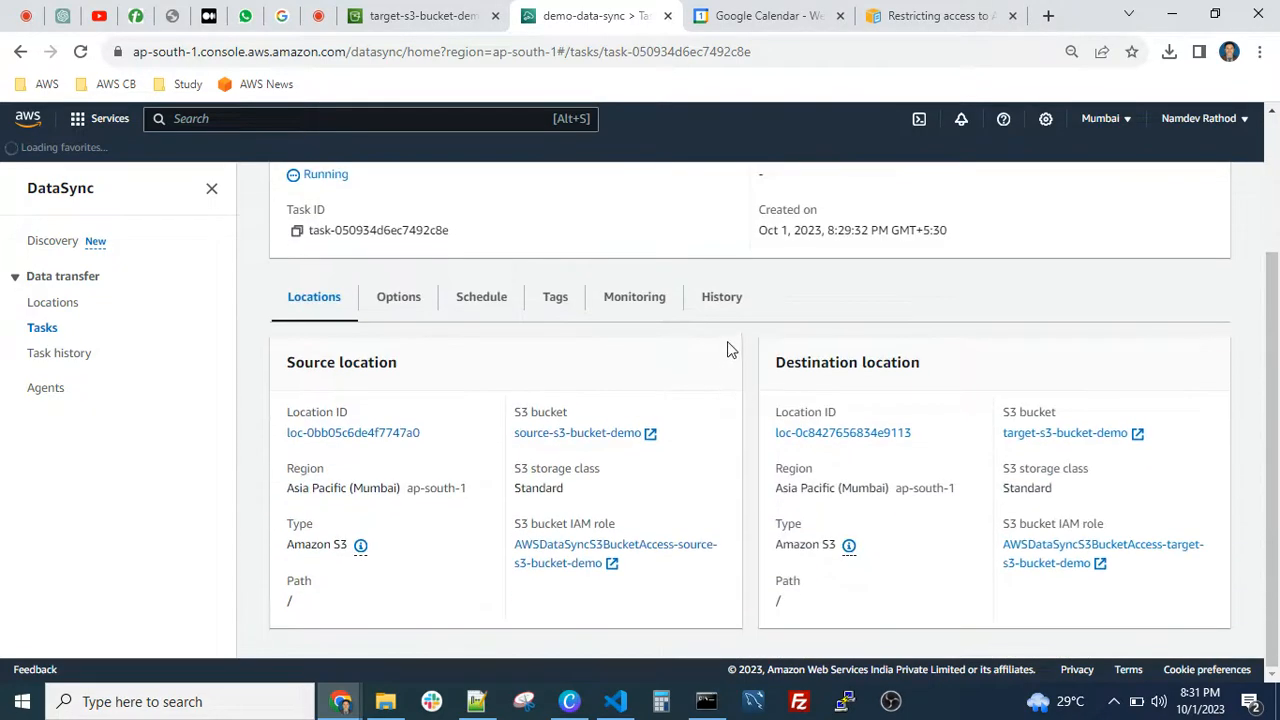
click(411, 308)
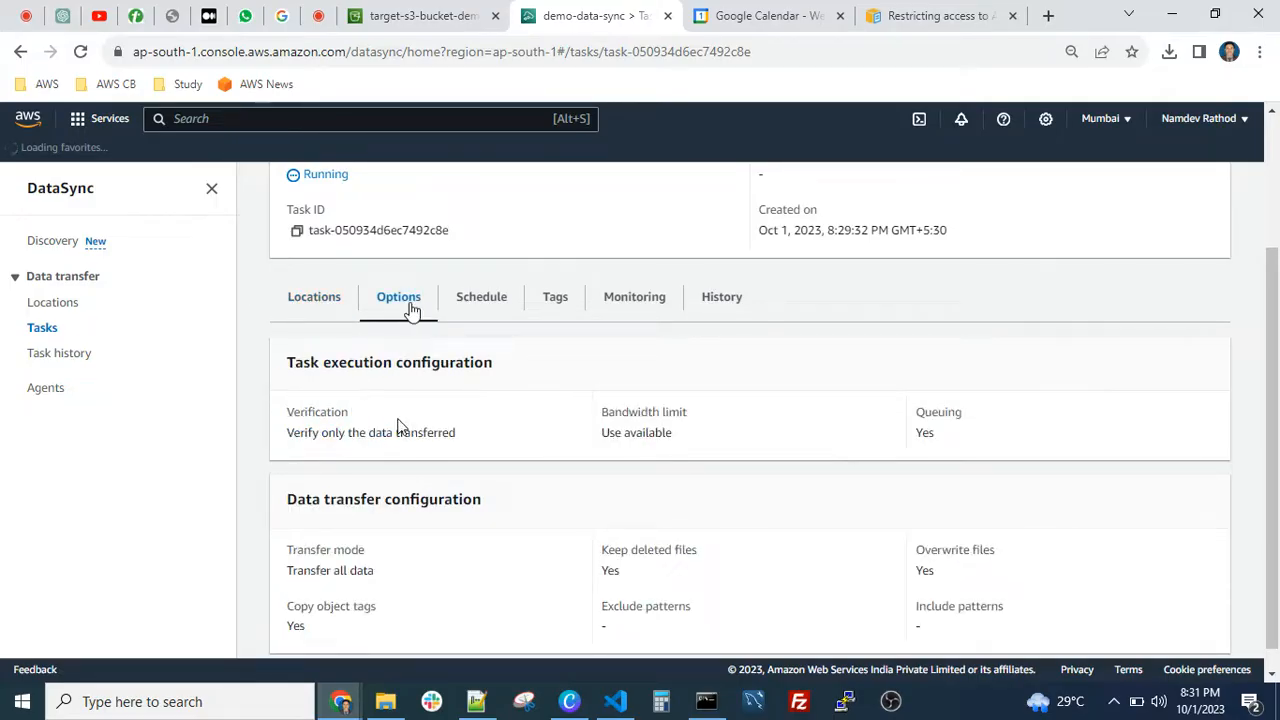
scroll(404, 423, down, 1)
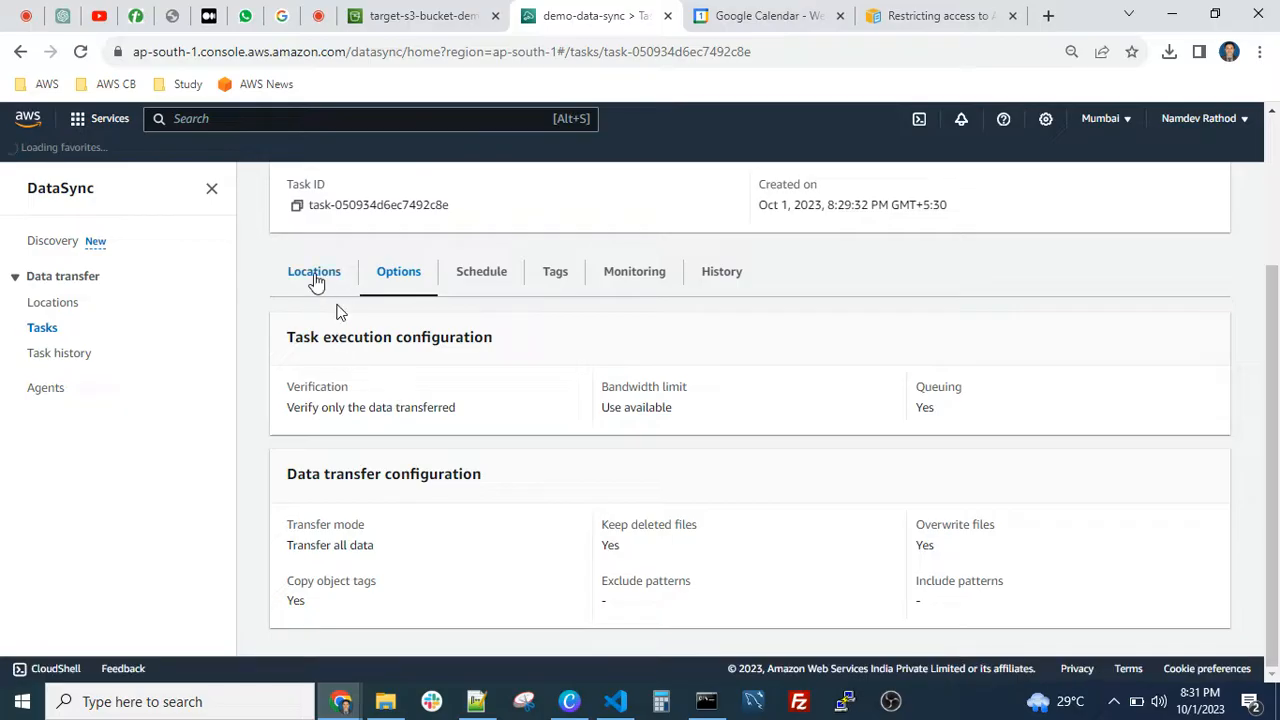
click(330, 290)
scroll(471, 420, up, 2)
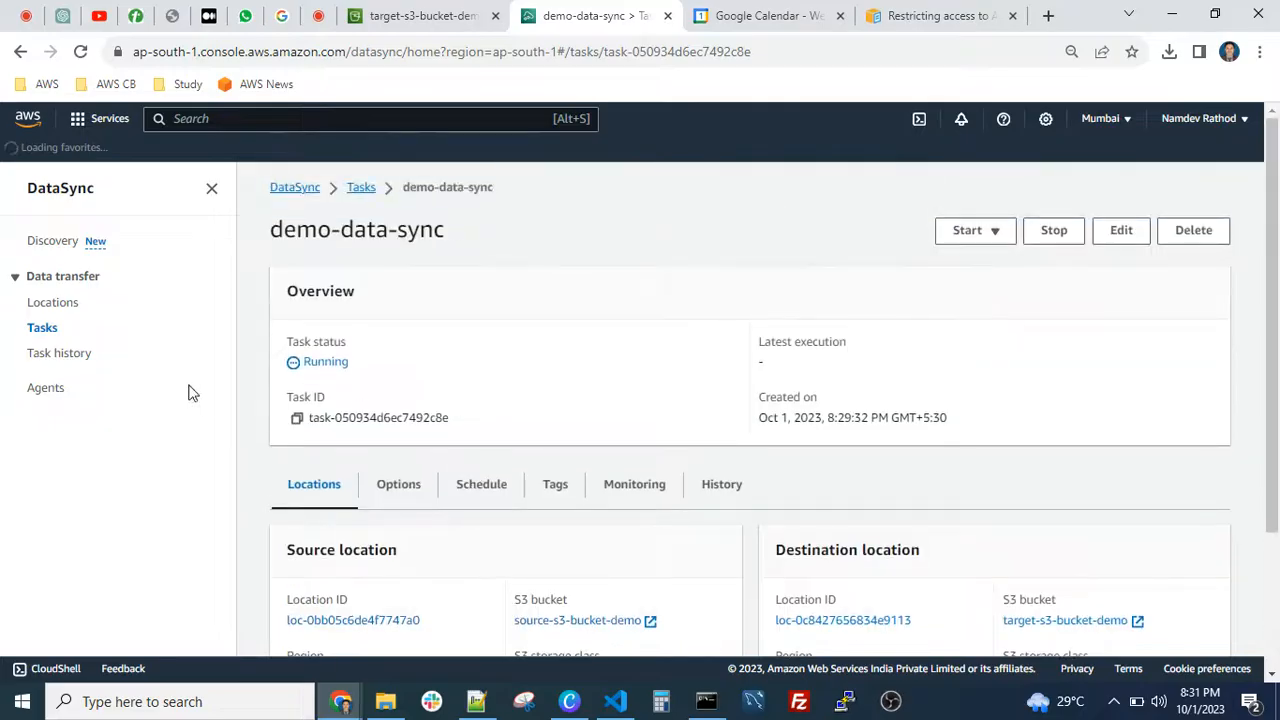
Reload the DataSync tasks list after opening the agents page, and try to start a new task.
click(47, 390)
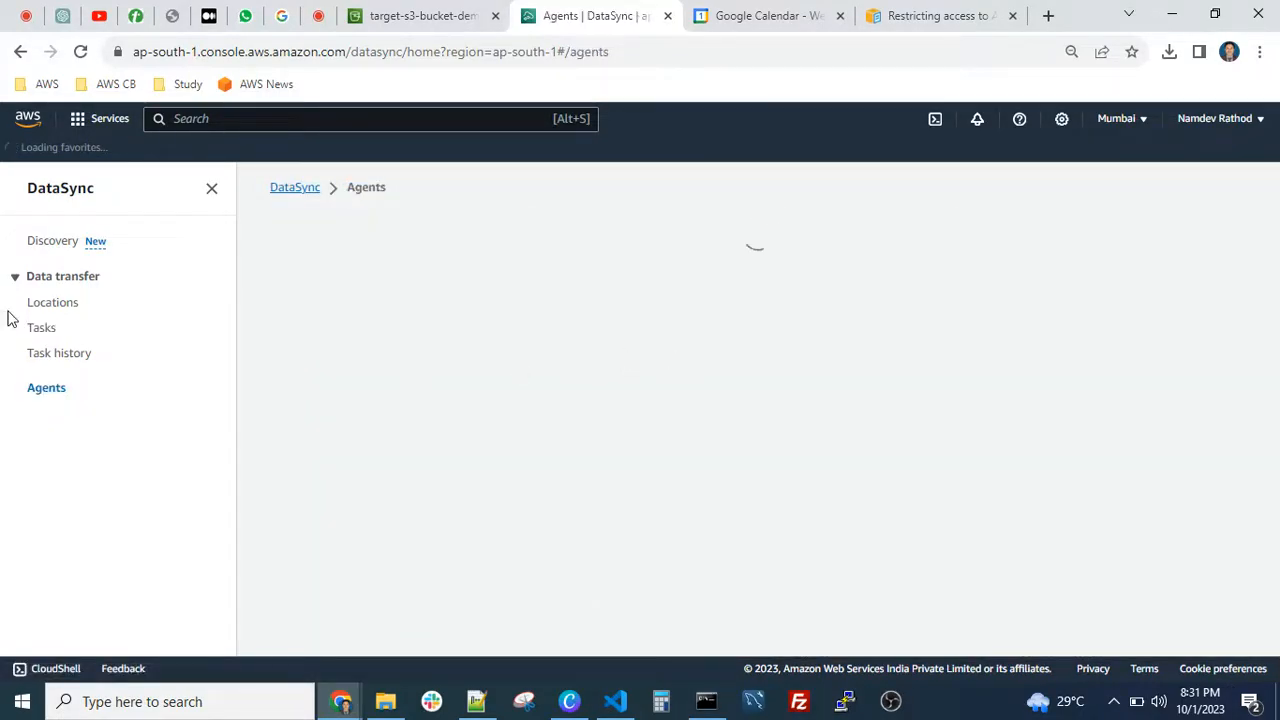
click(46, 333)
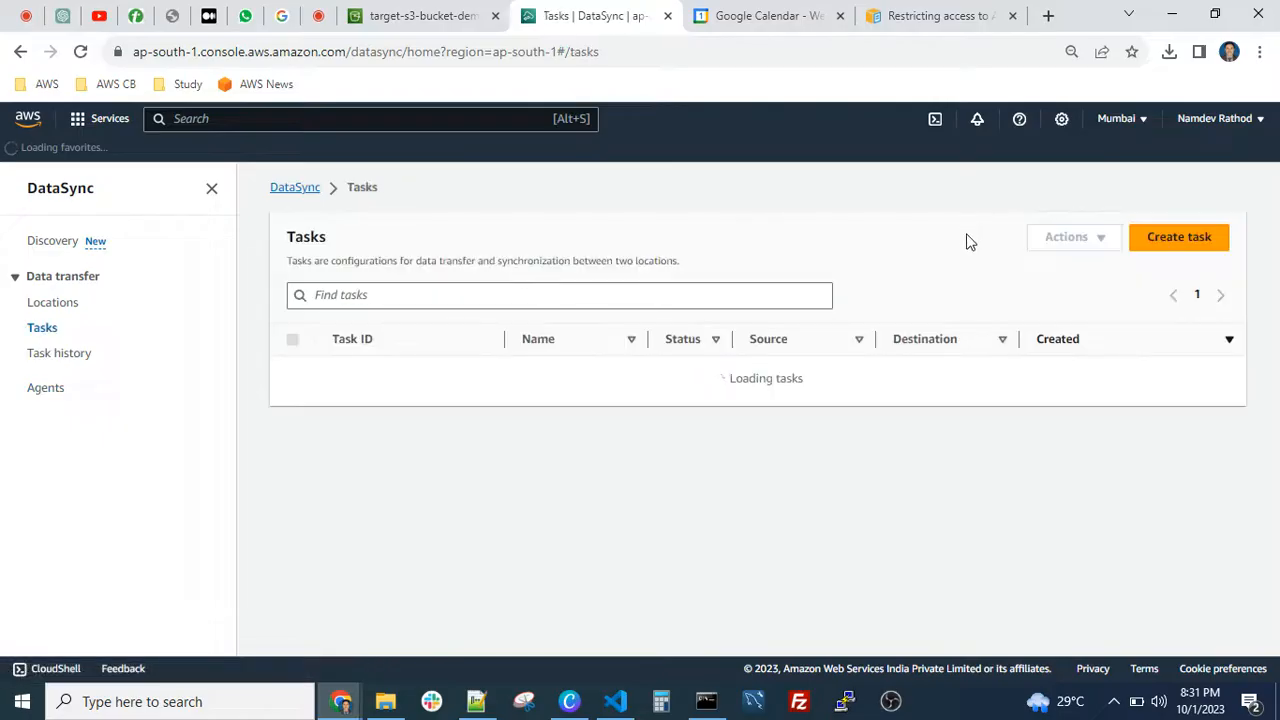
click(80, 51)
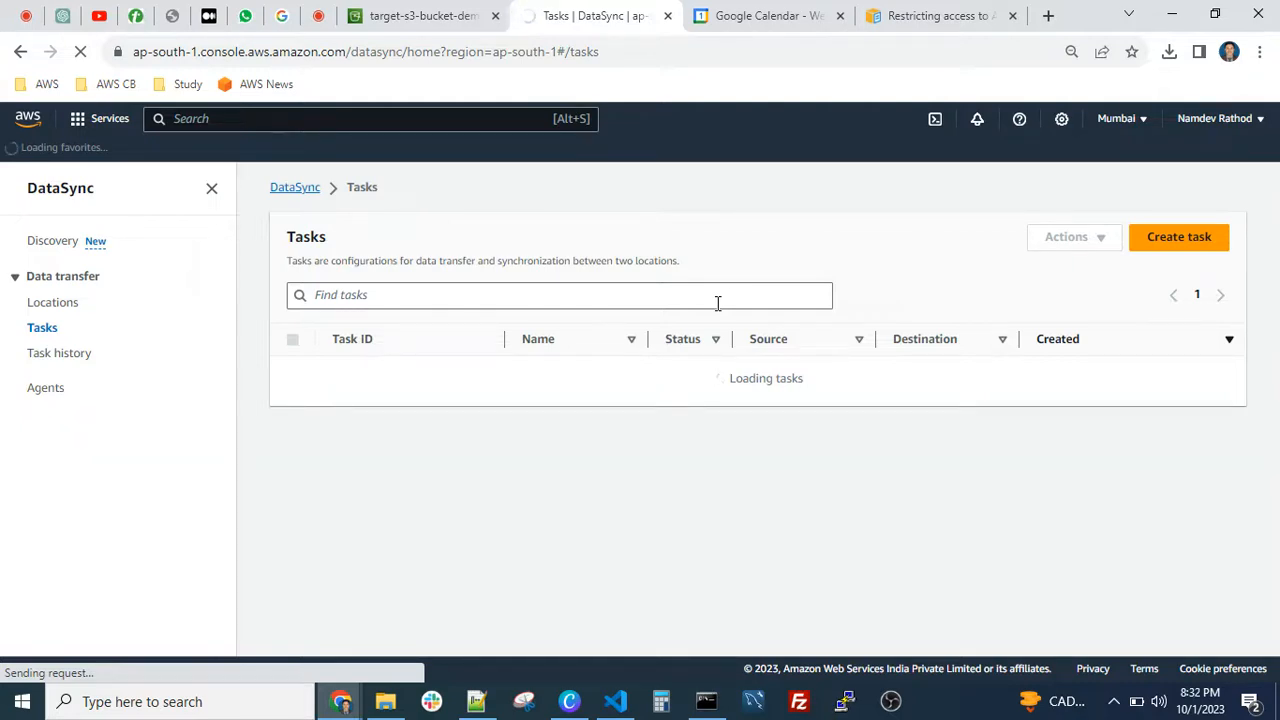
click(1170, 248)
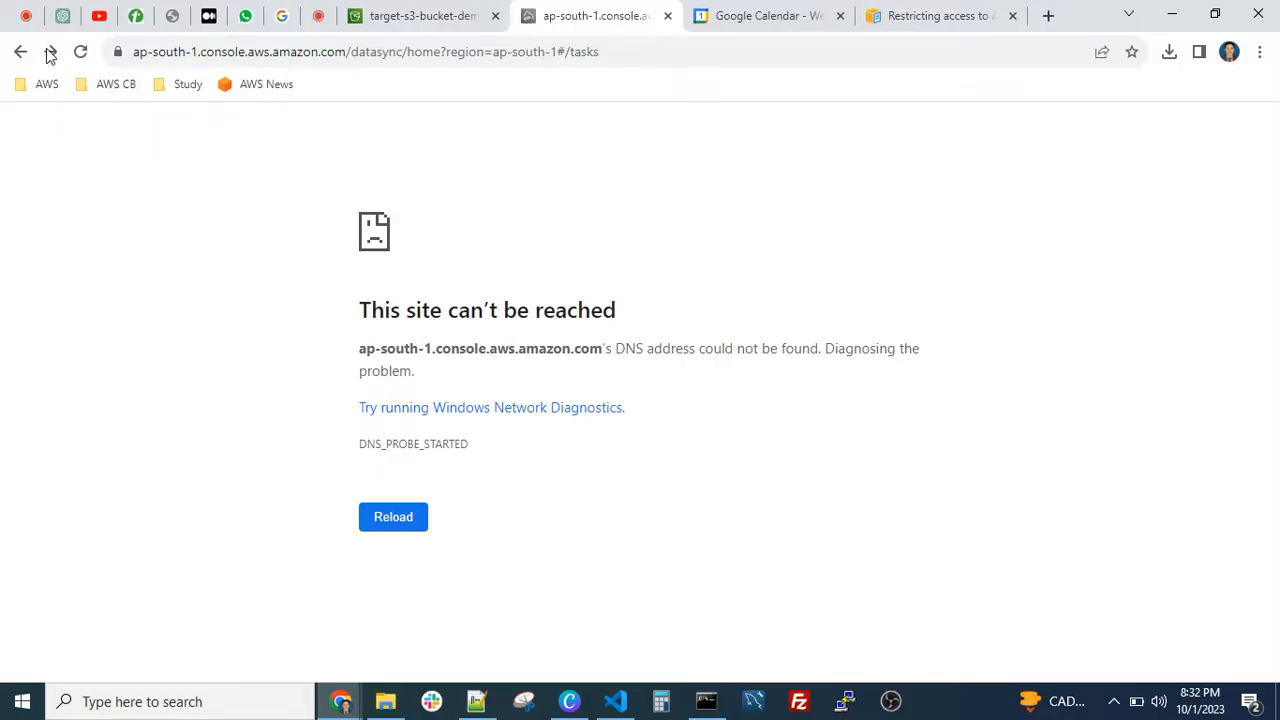
Switch to the Google Meet call, check the network icon and present the entire screen.
click(318, 15)
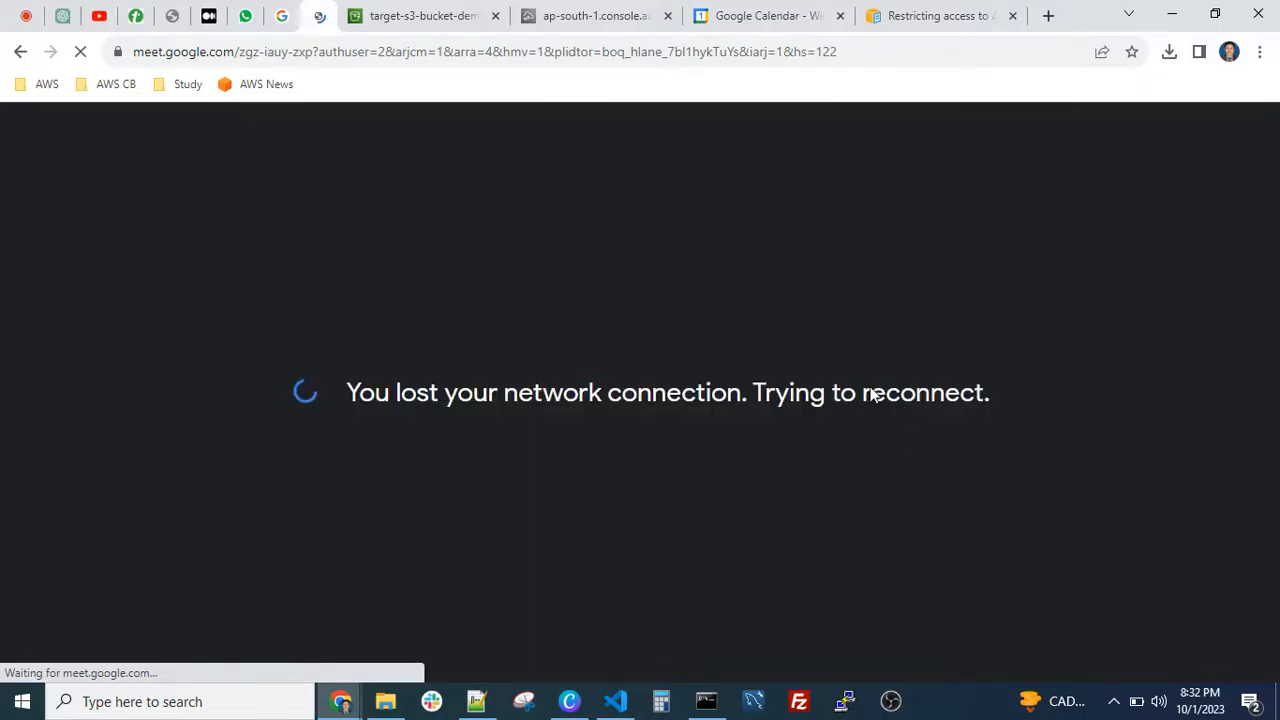
click(1113, 701)
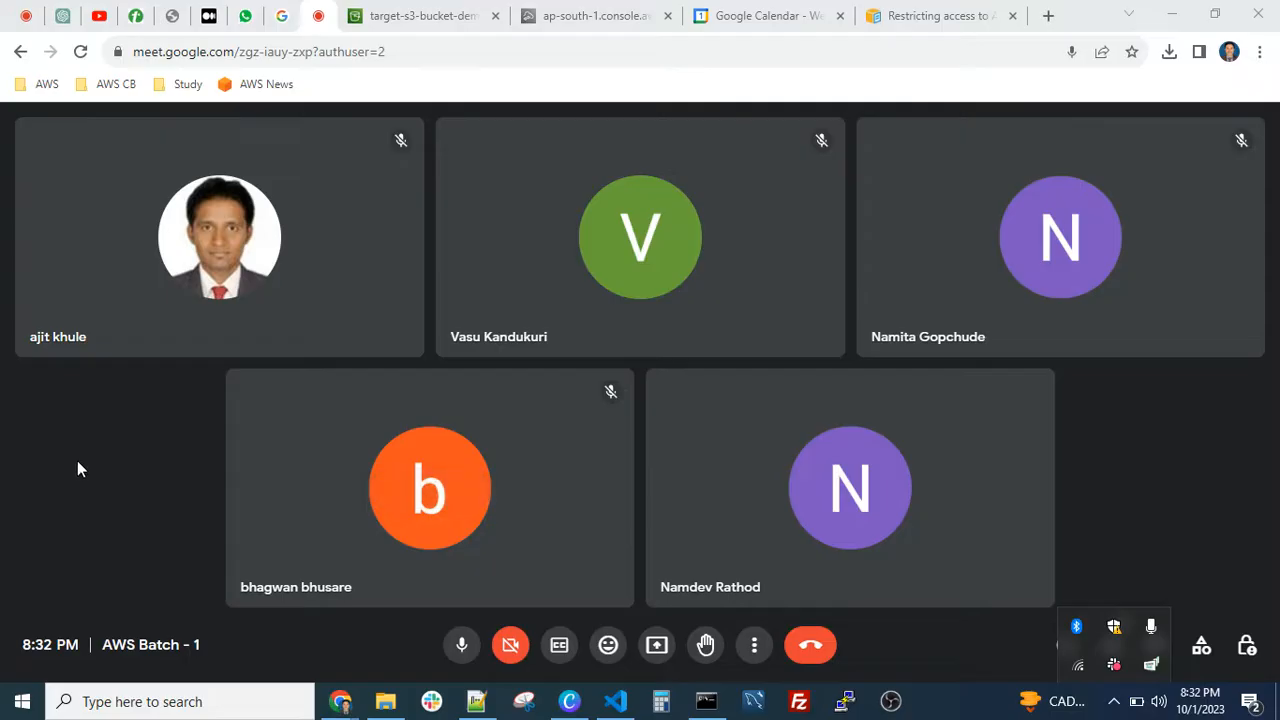
click(662, 650)
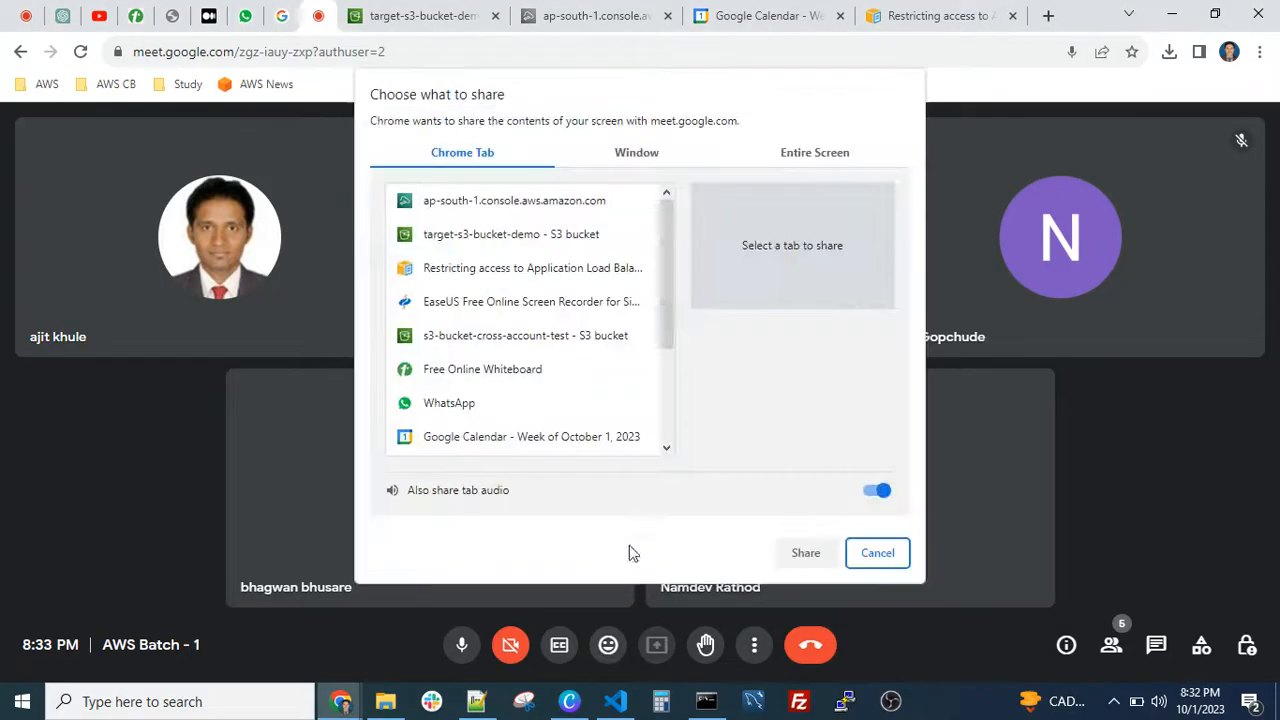
click(820, 150)
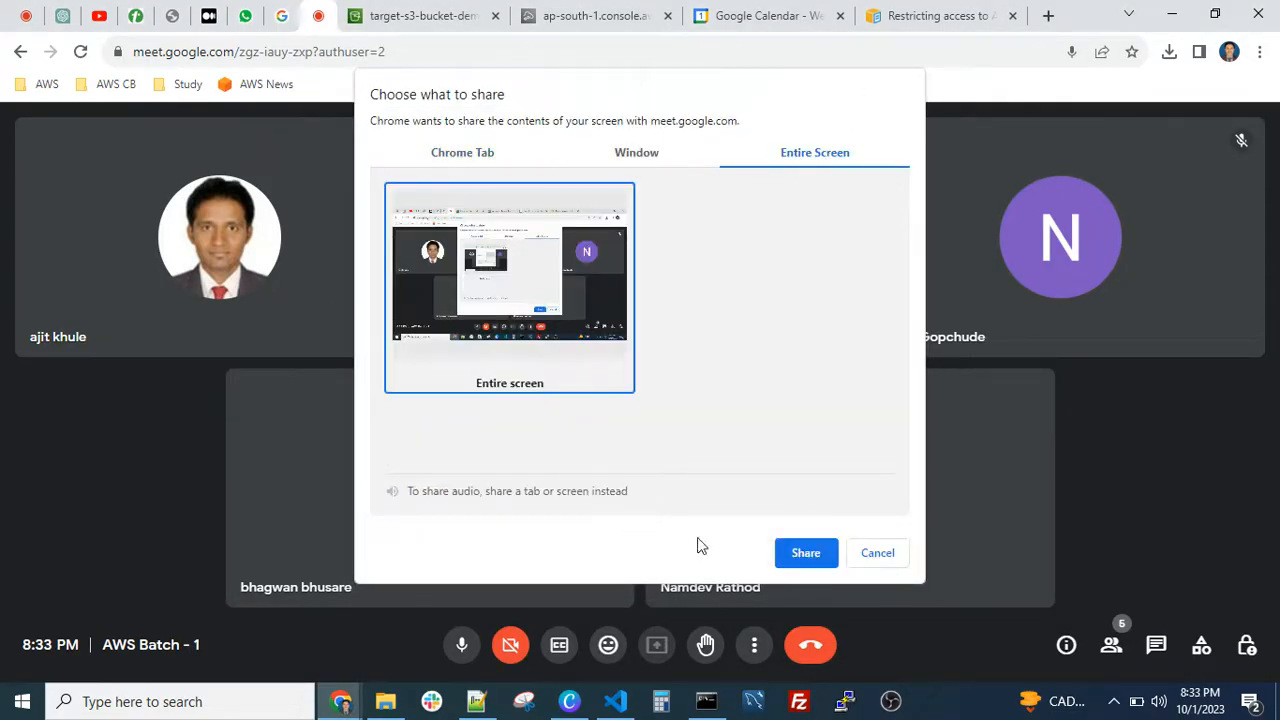
click(805, 553)
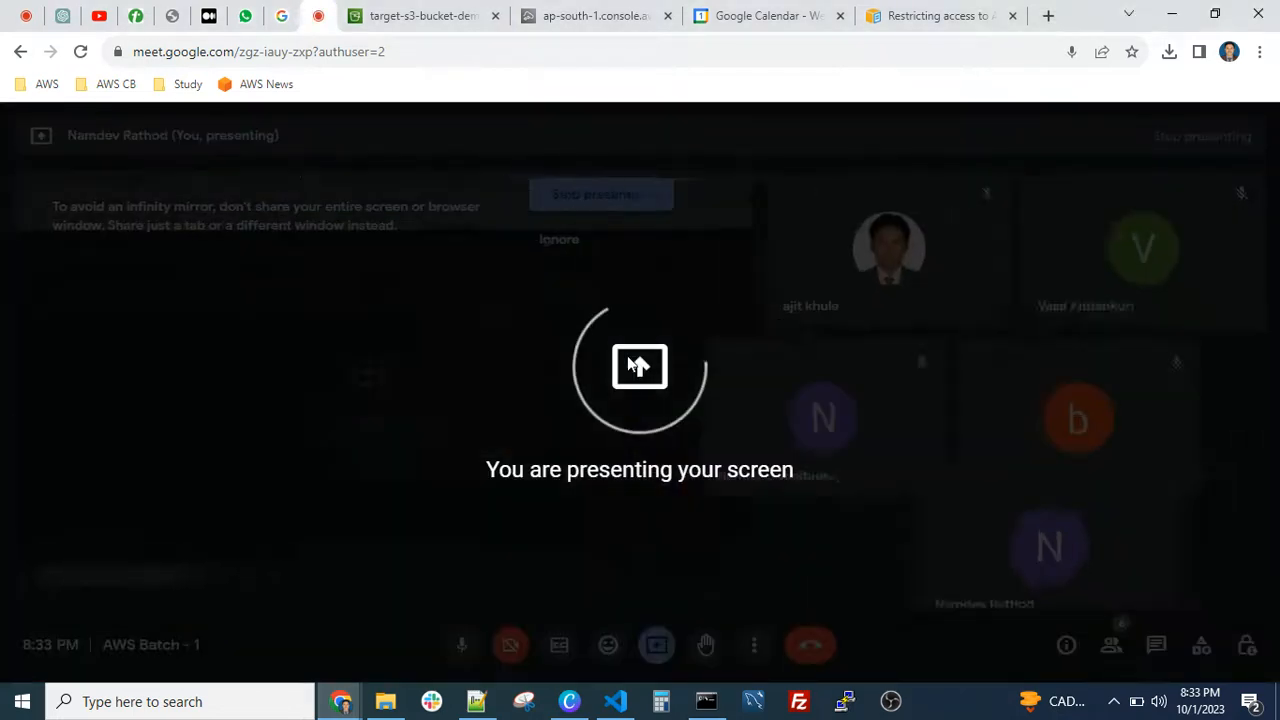
Check the EaseUS online screen recorder and reload the DataSync tasks page.
click(27, 15)
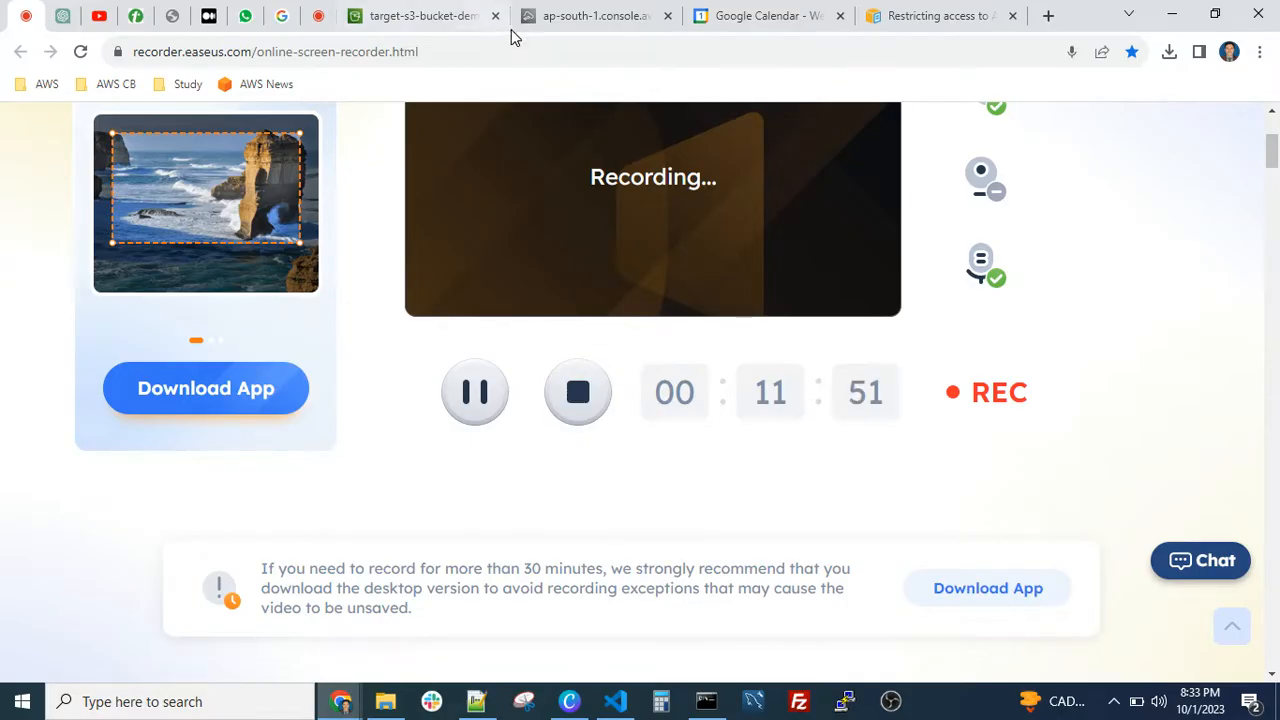
click(588, 16)
click(79, 53)
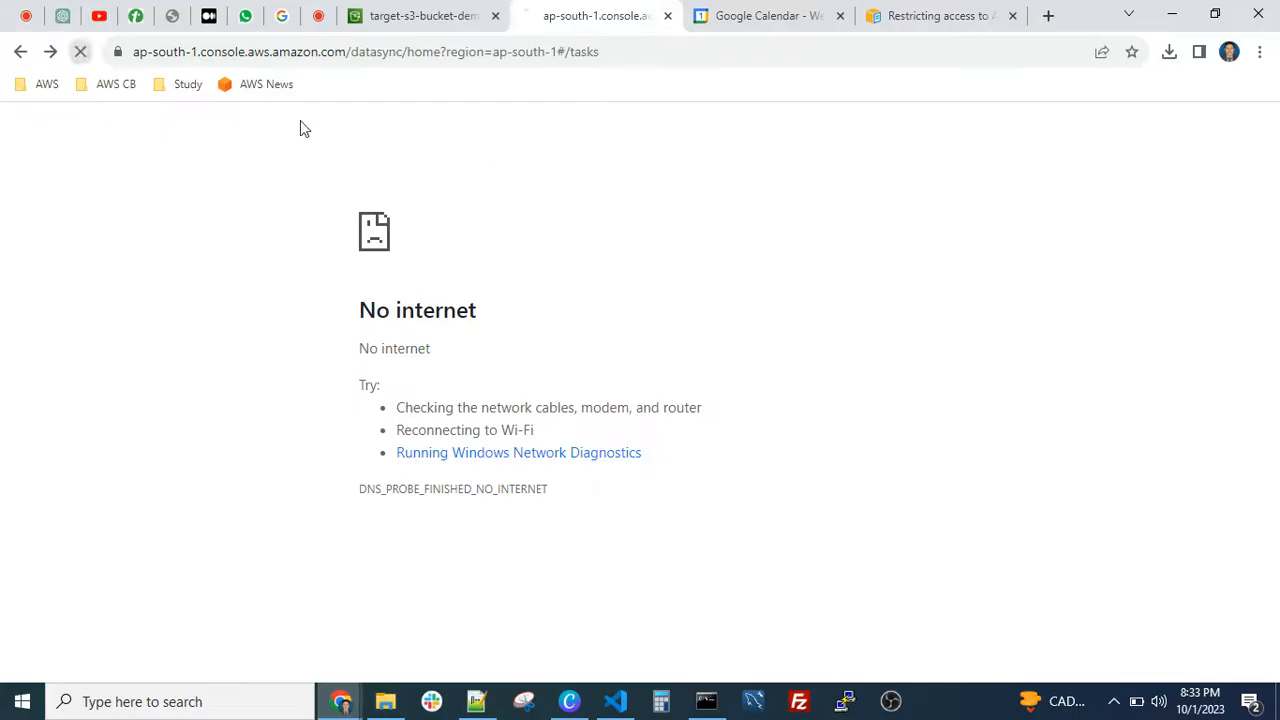
Close the CloudFront documentation page and check the network connection of the Google Meet call.
click(318, 16)
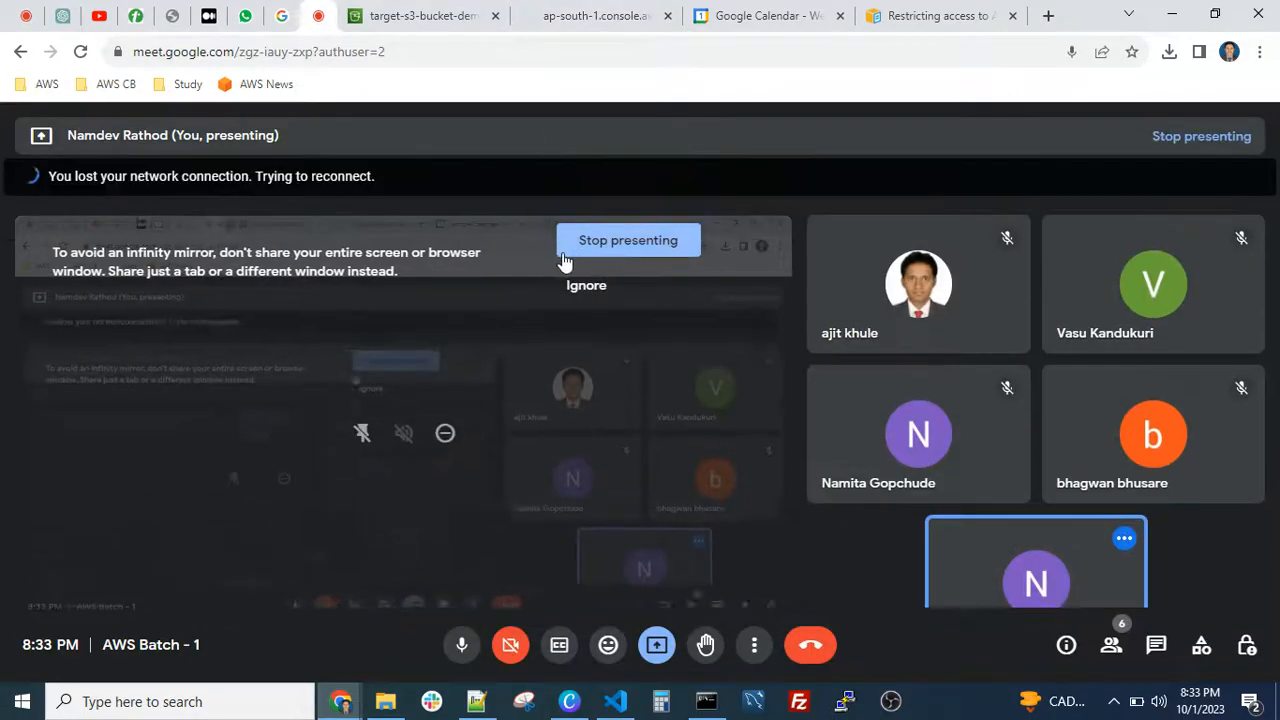
click(571, 15)
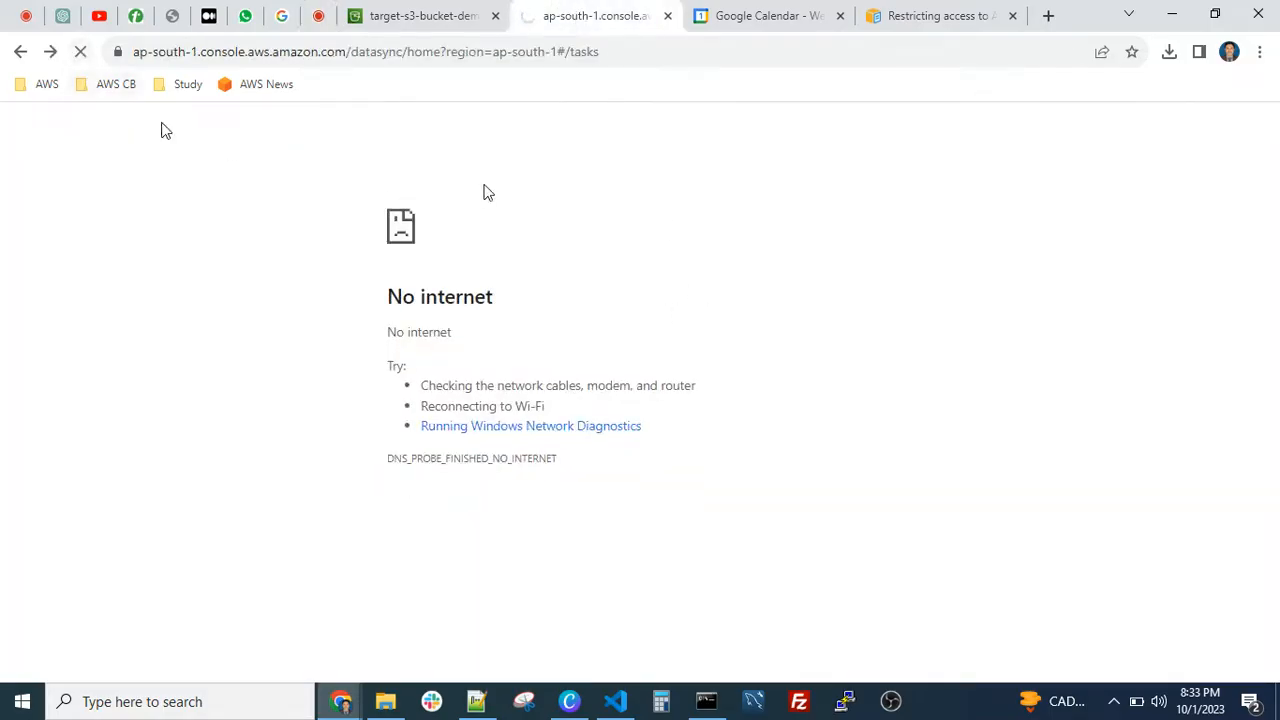
click(975, 18)
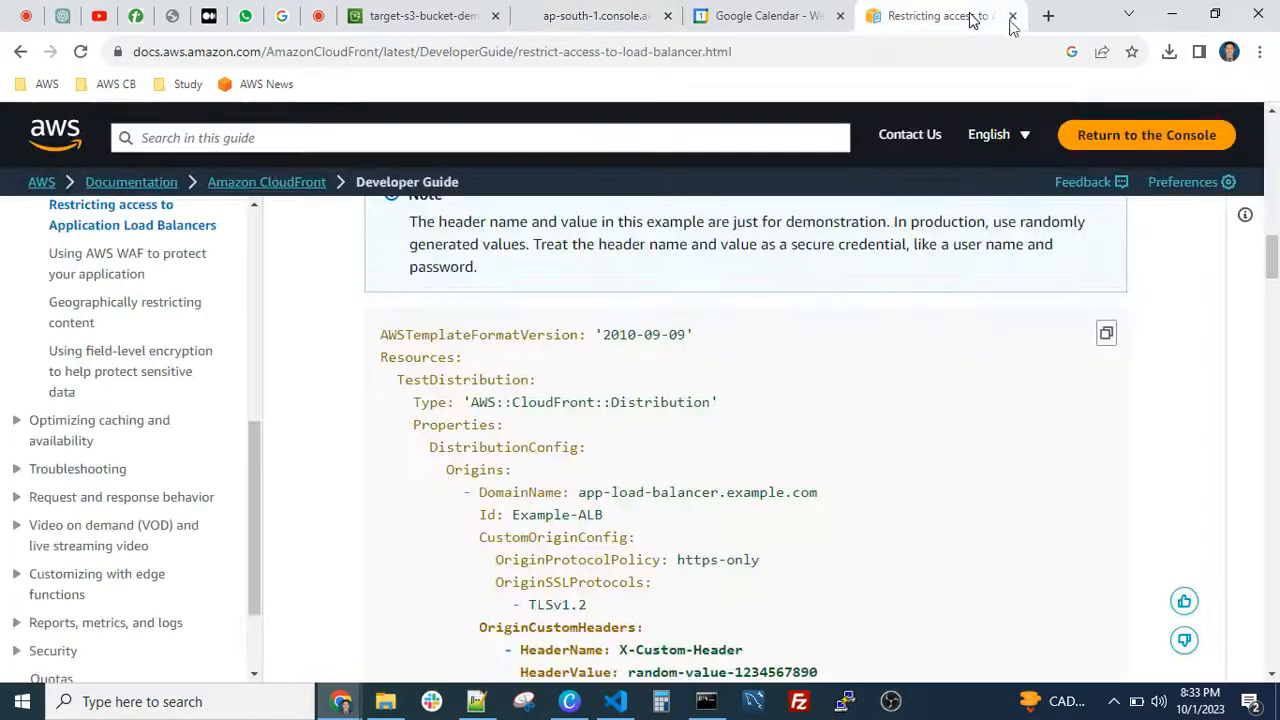
key(ctrl+shift+Tab)
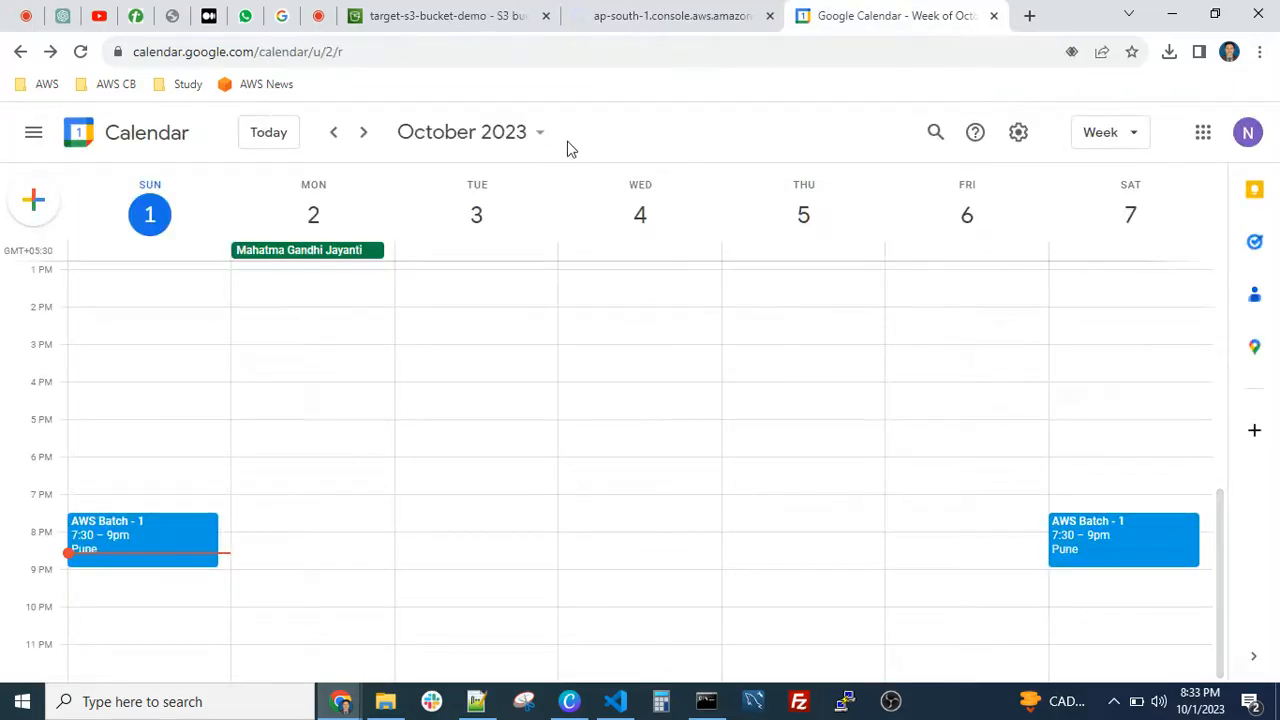
click(322, 16)
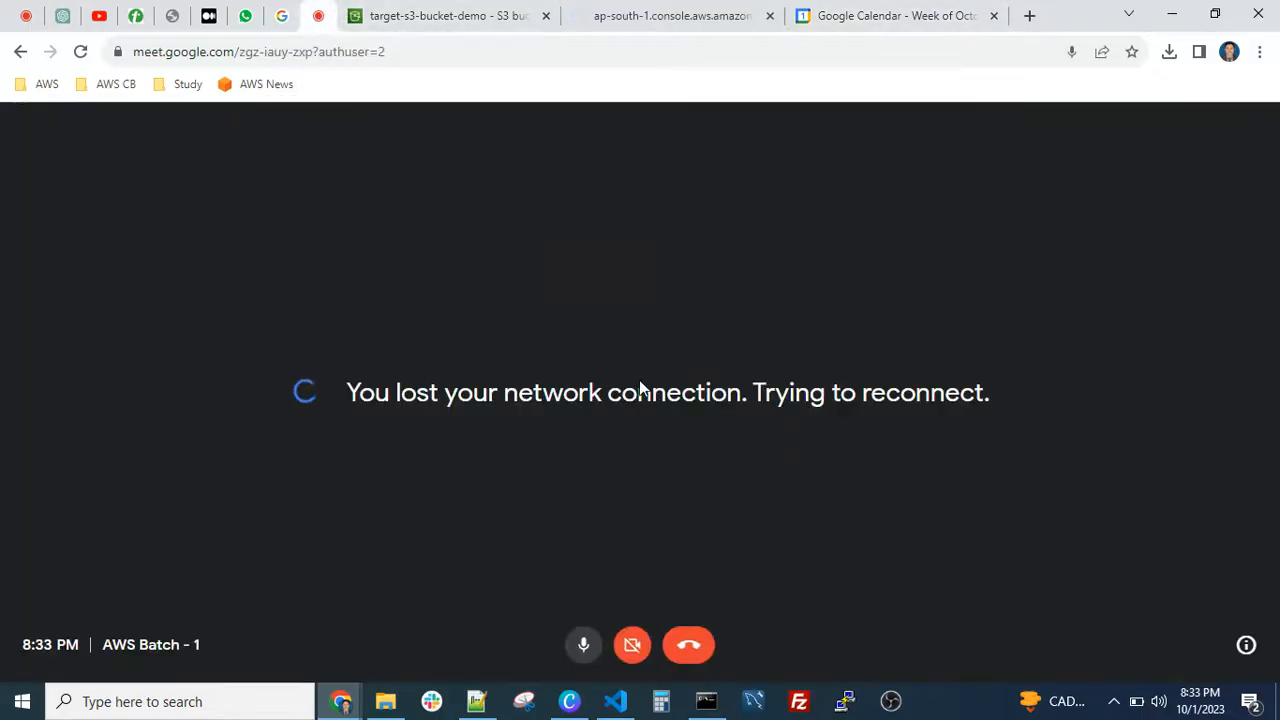
click(1114, 700)
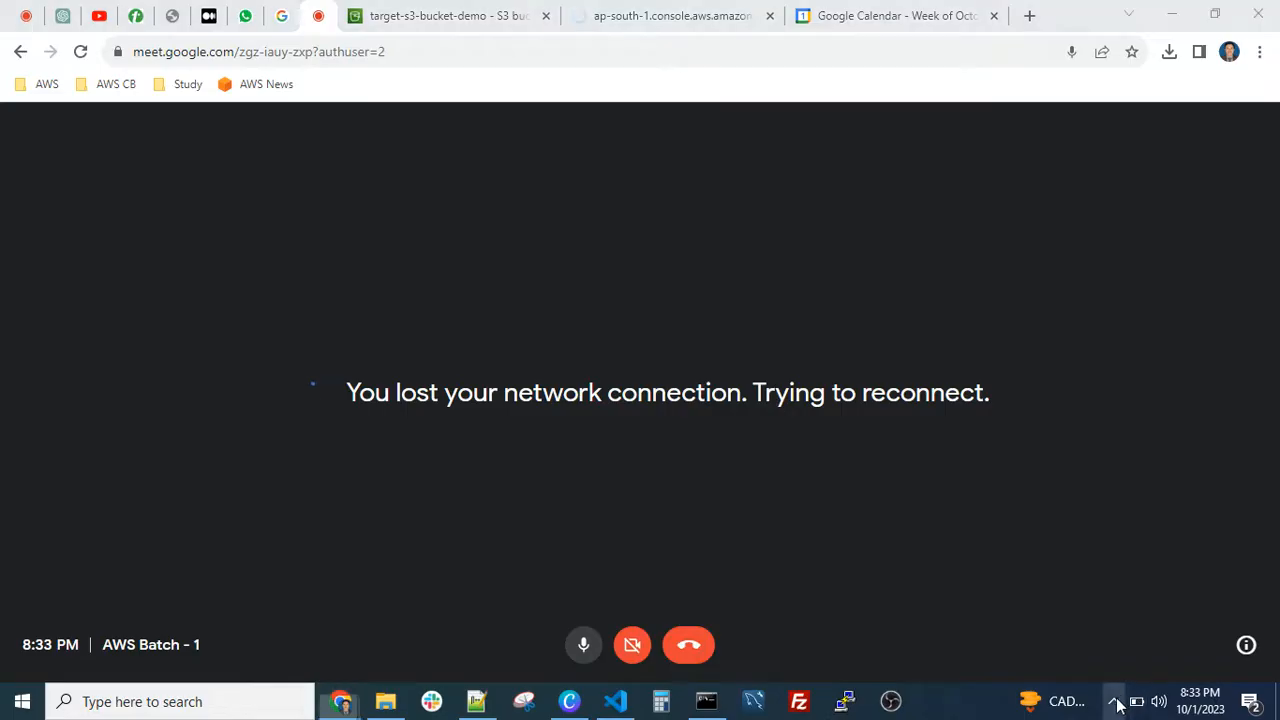
mouse_move(1079, 672)
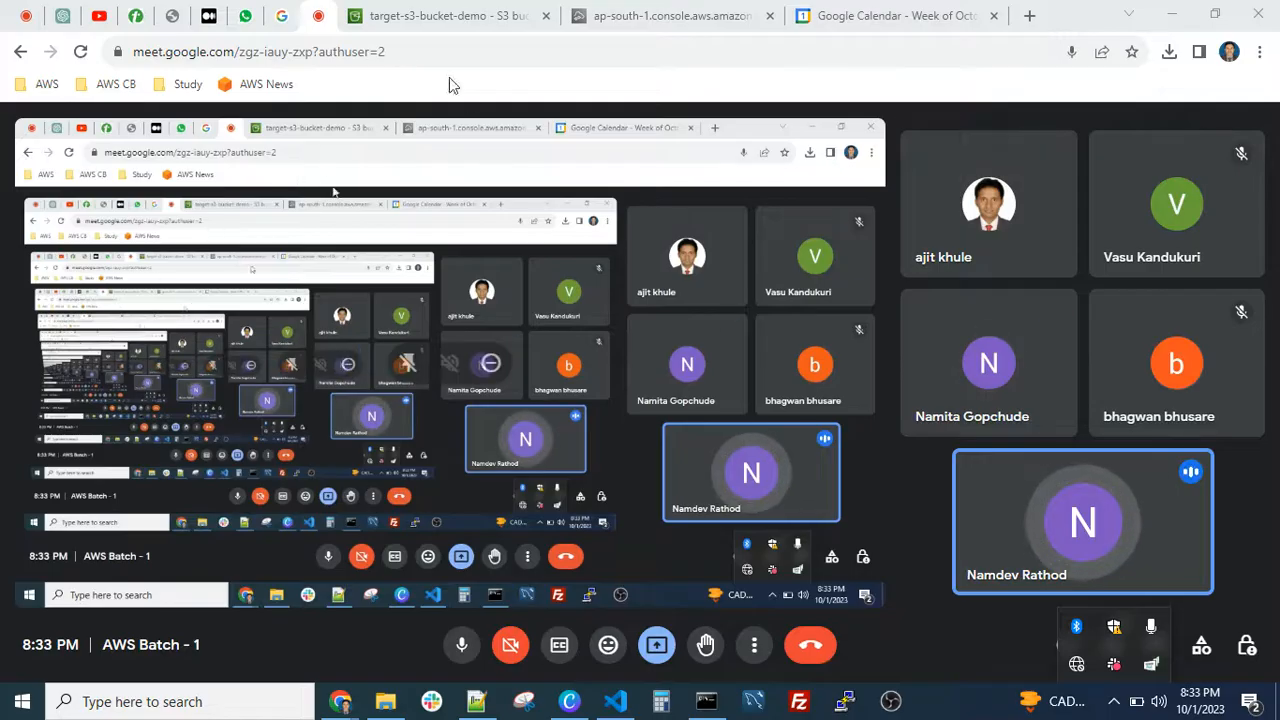
Look at the objects of target-s3-bucket-demo and reload the DataSync tasks page.
click(448, 20)
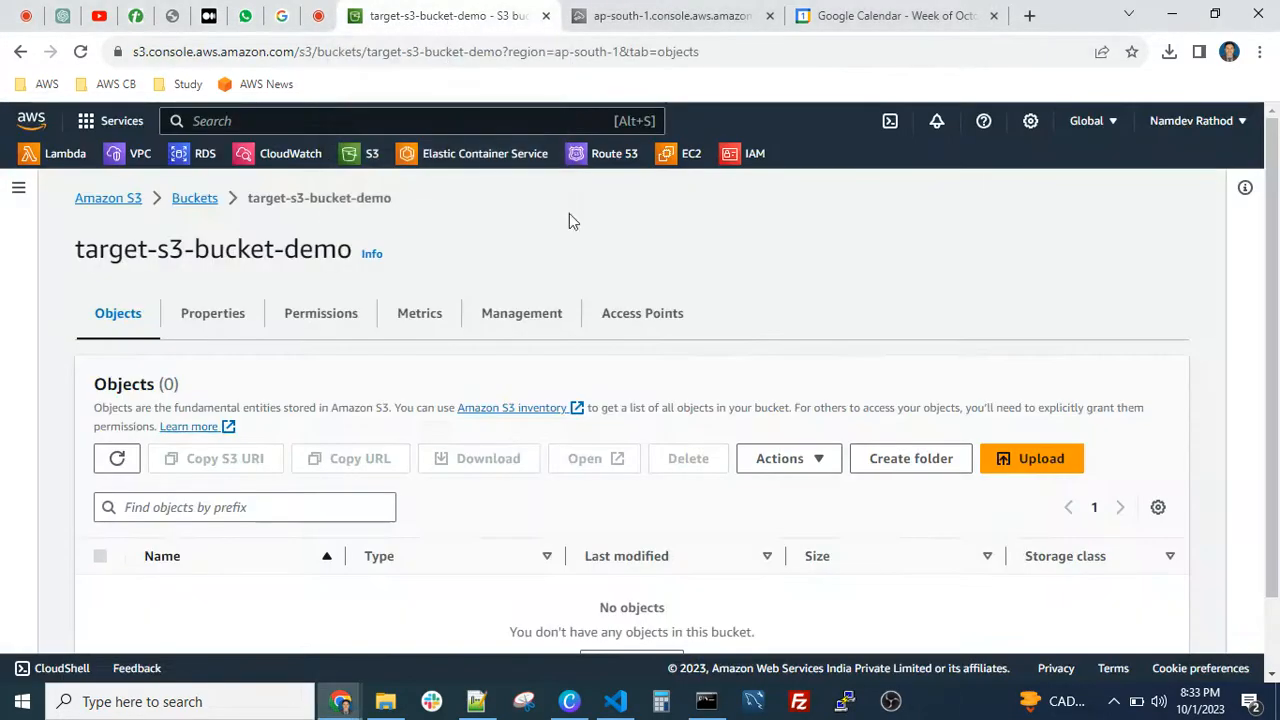
click(686, 17)
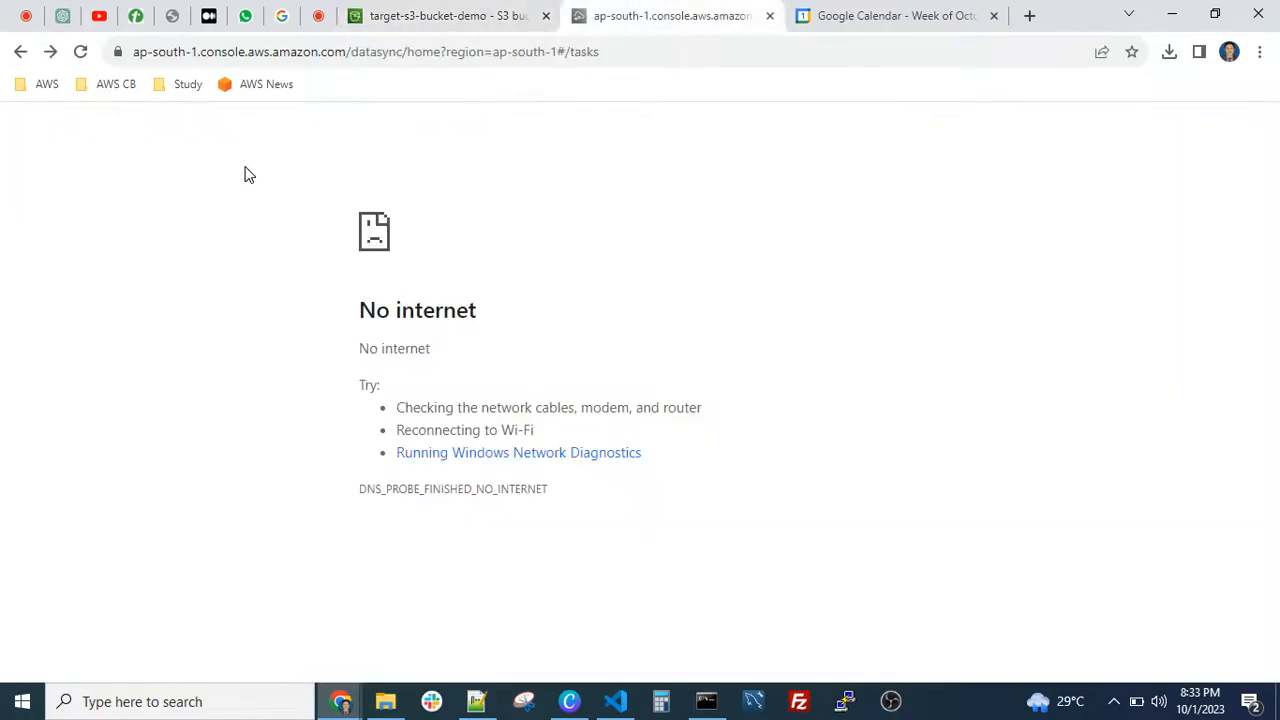
click(80, 51)
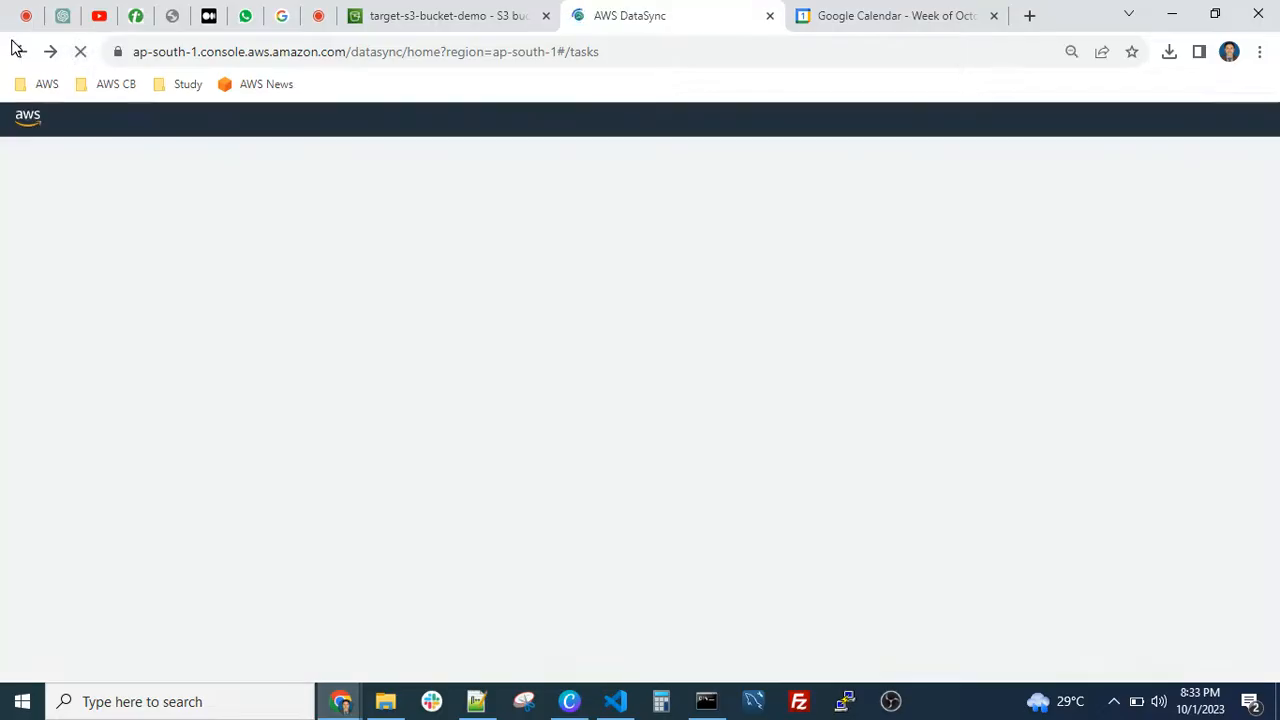
Check the running recording in the EaseUS online screen recorder and return to the DataSync tasks page.
click(24, 16)
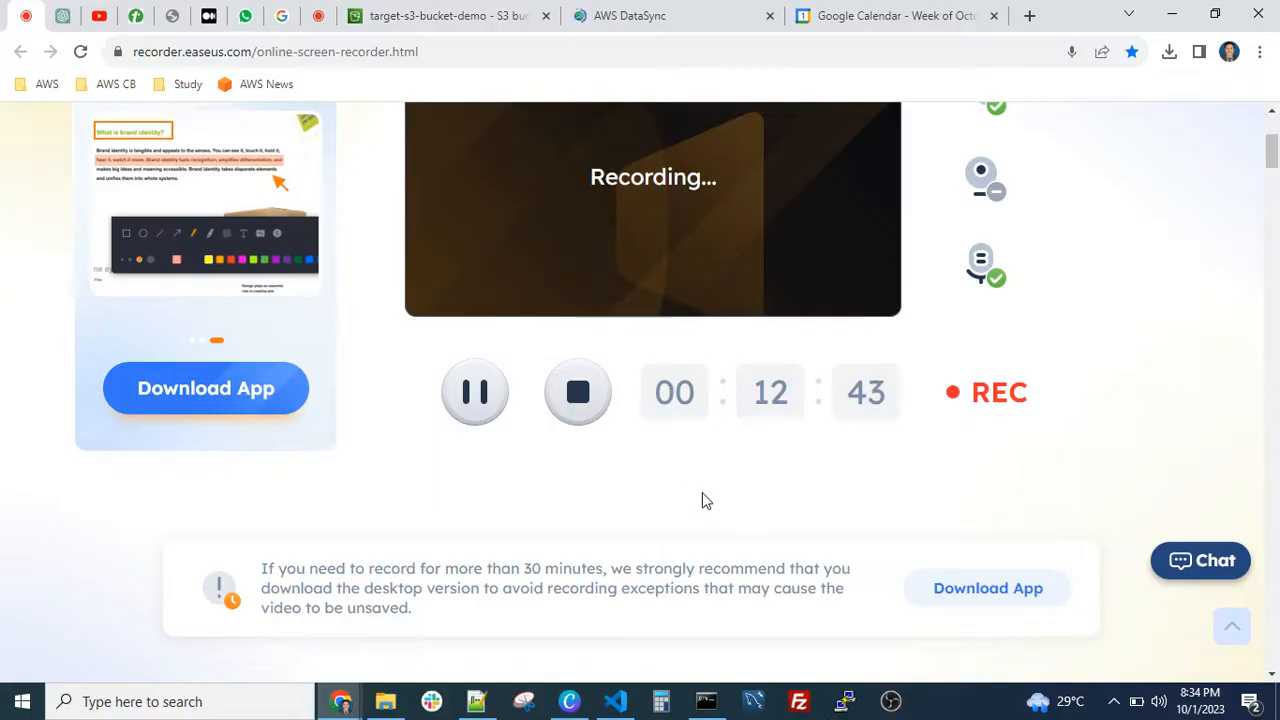
scroll(702, 492, up, 1)
click(635, 18)
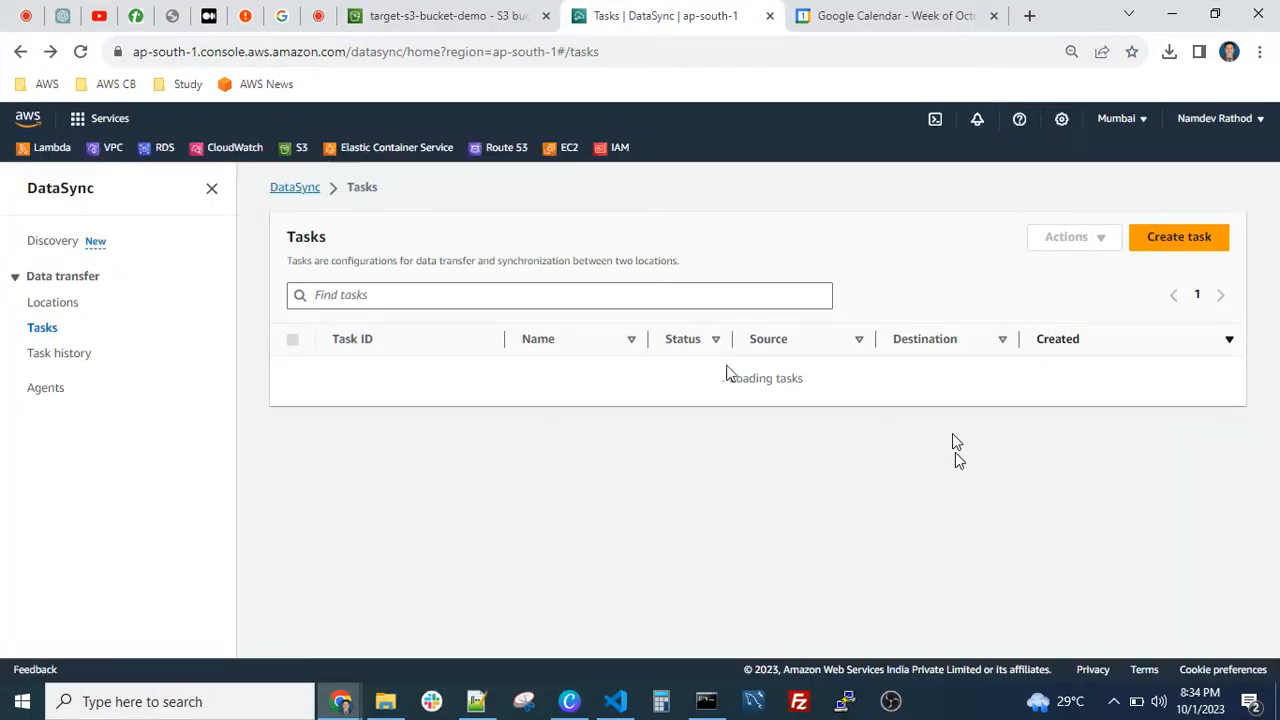
Reload the DataSync tasks page and check the network icon while the task list loads.
click(80, 52)
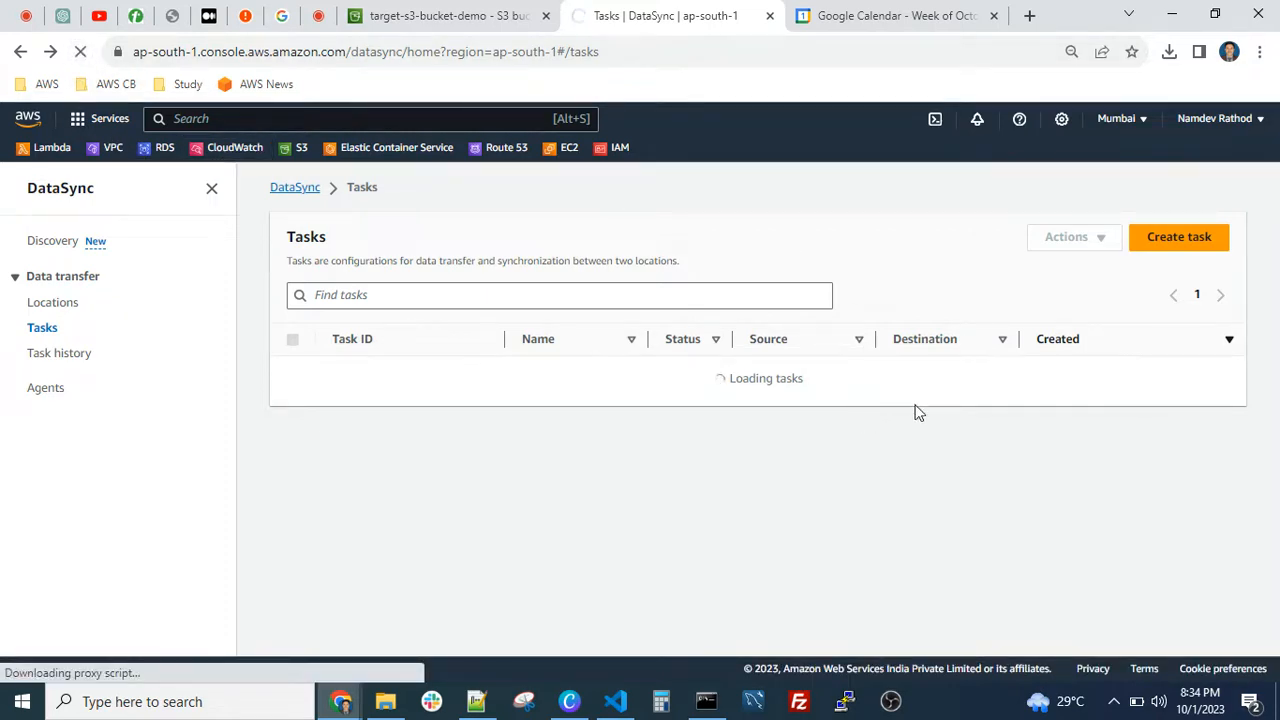
click(1114, 701)
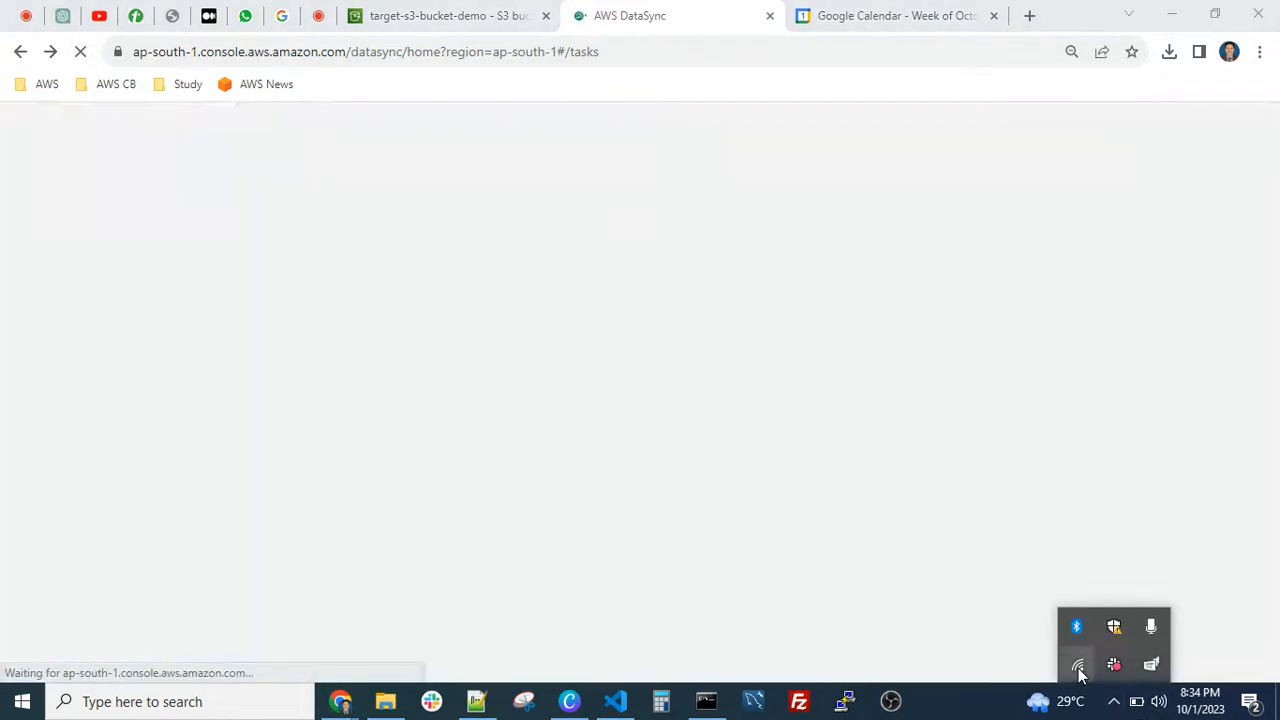
click(698, 462)
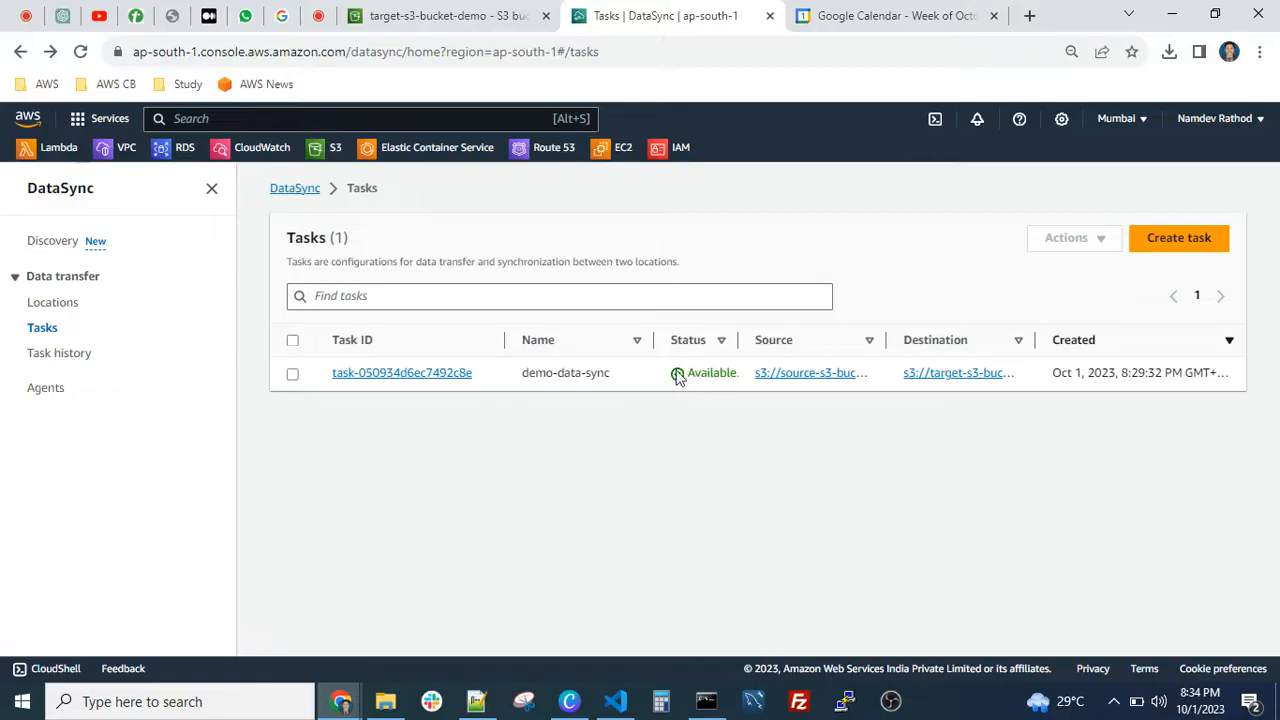
Refresh the object list of target-s3-bucket-demo and review the objects copied by the DataSync task.
click(404, 16)
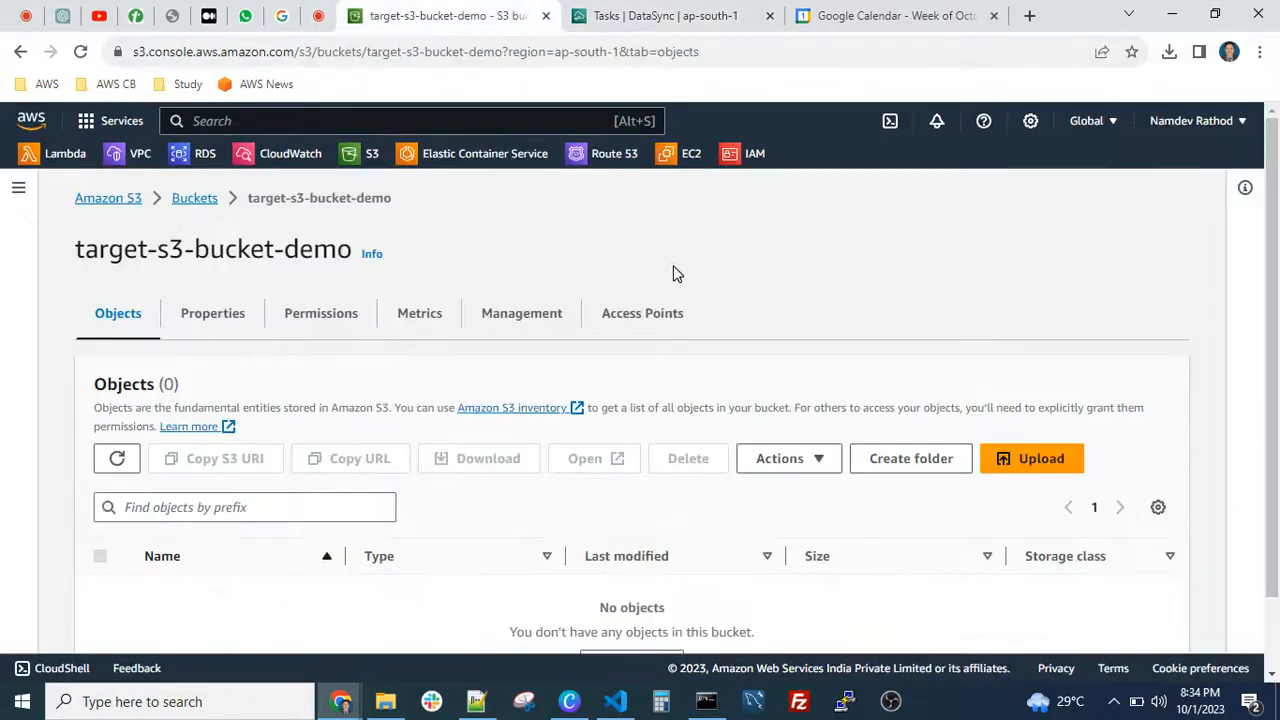
click(14, 18)
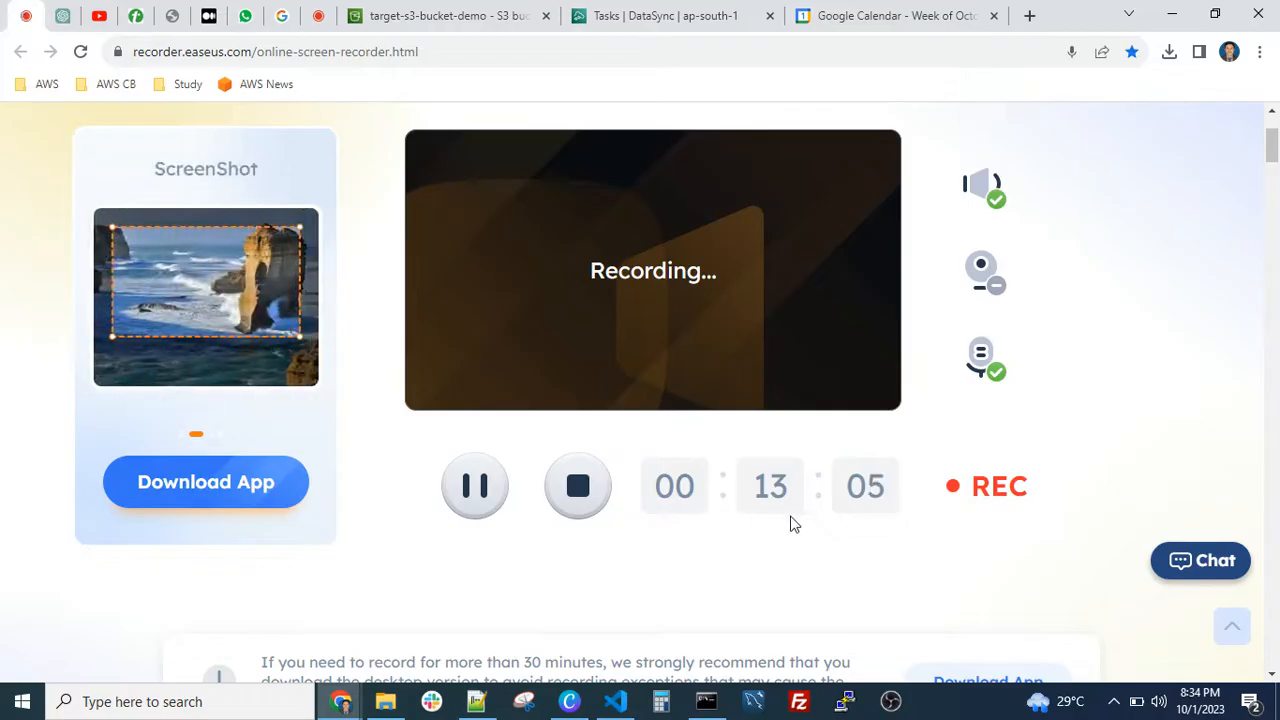
click(443, 18)
scroll(551, 520, down, 1)
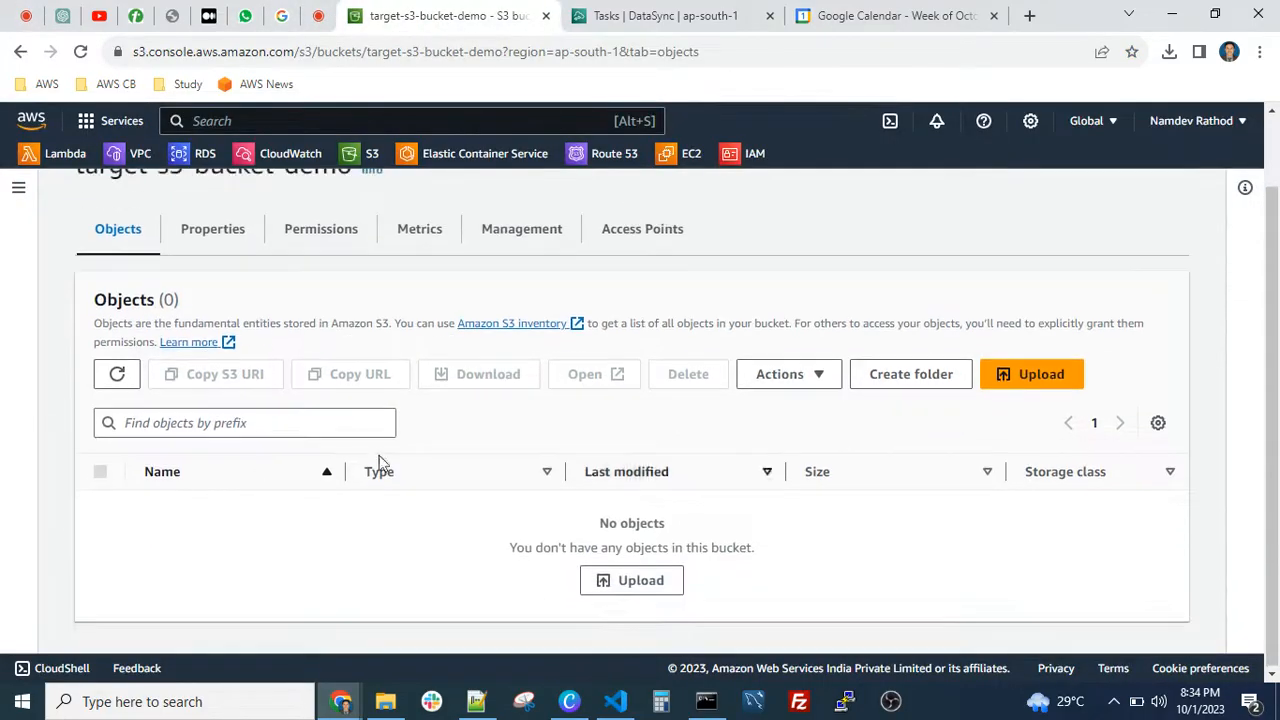
click(118, 376)
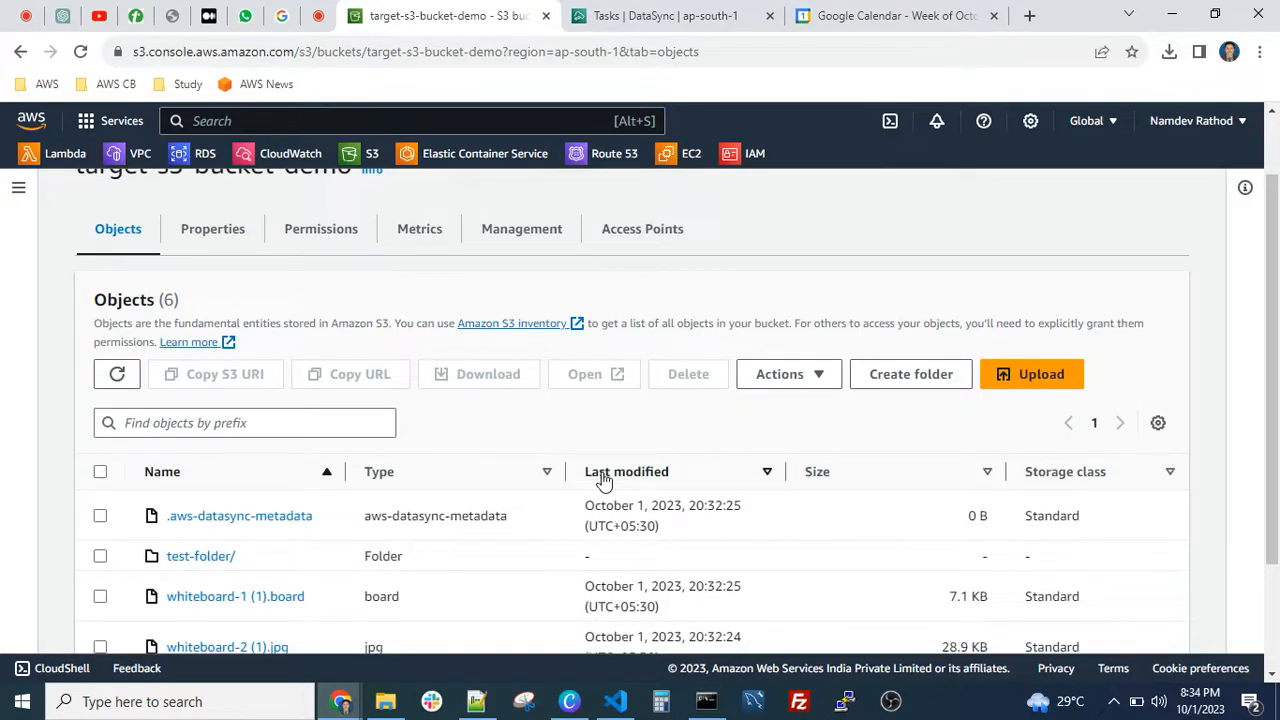
scroll(612, 432, up, 1)
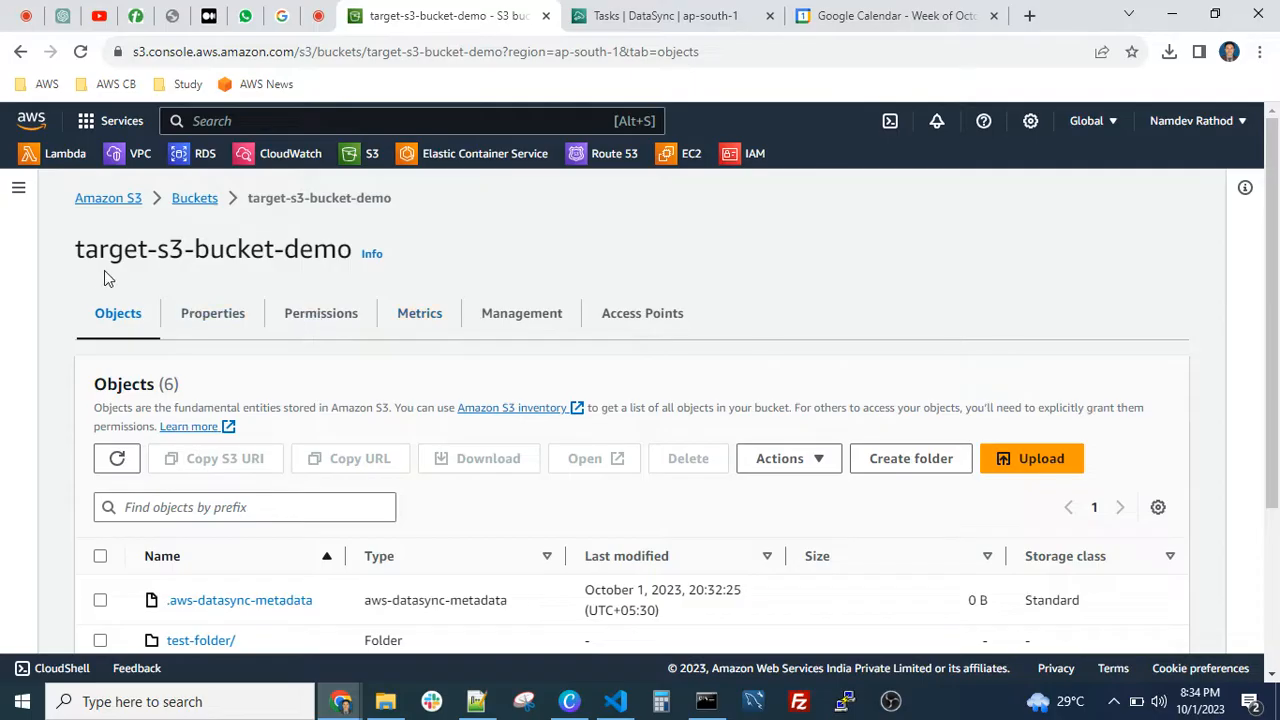
scroll(437, 381, down, 2)
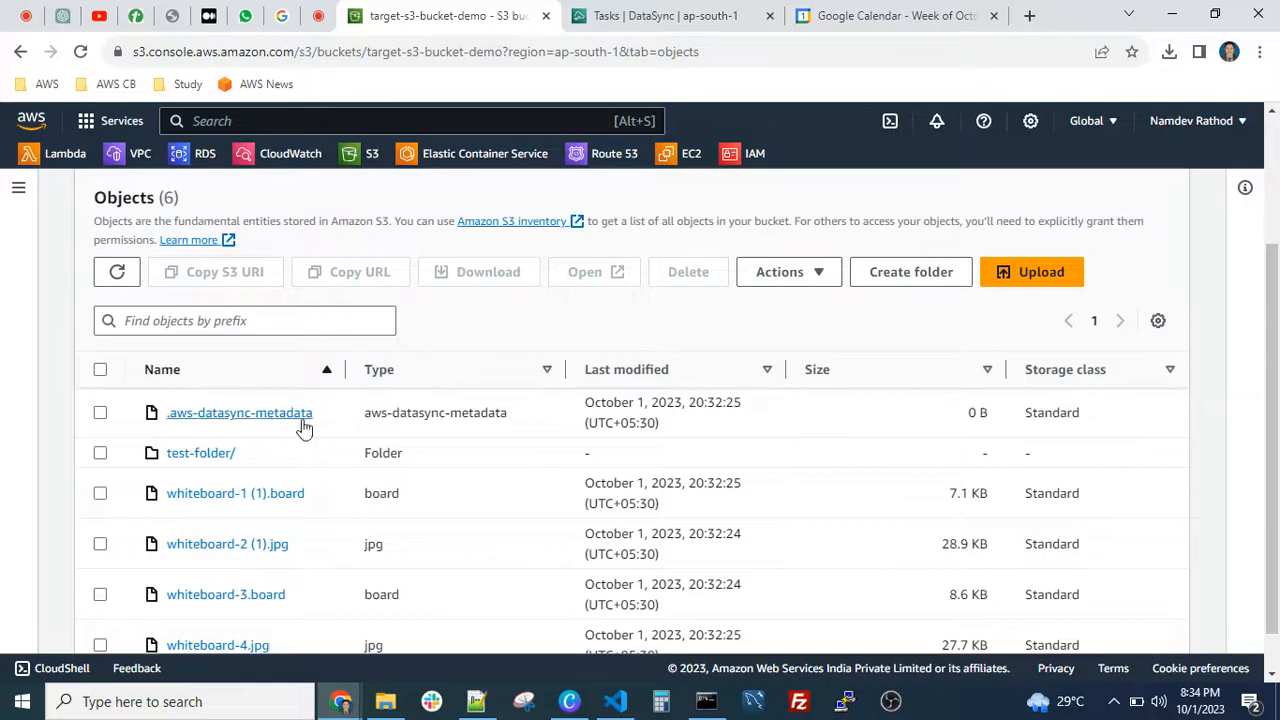
scroll(295, 440, down, 1)
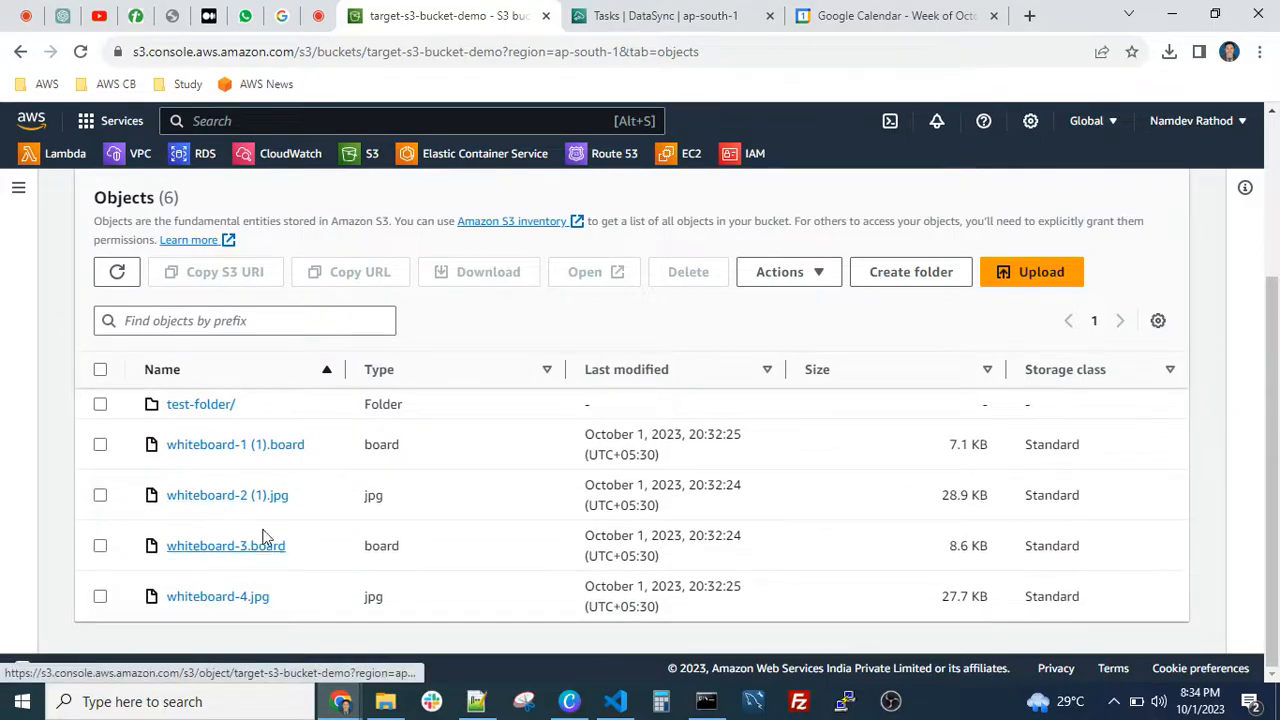
Duplicate the target-s3-bucket-demo browser tab, and open source-s3-bucket-demo in the original tab to view its objects.
right_click(420, 18)
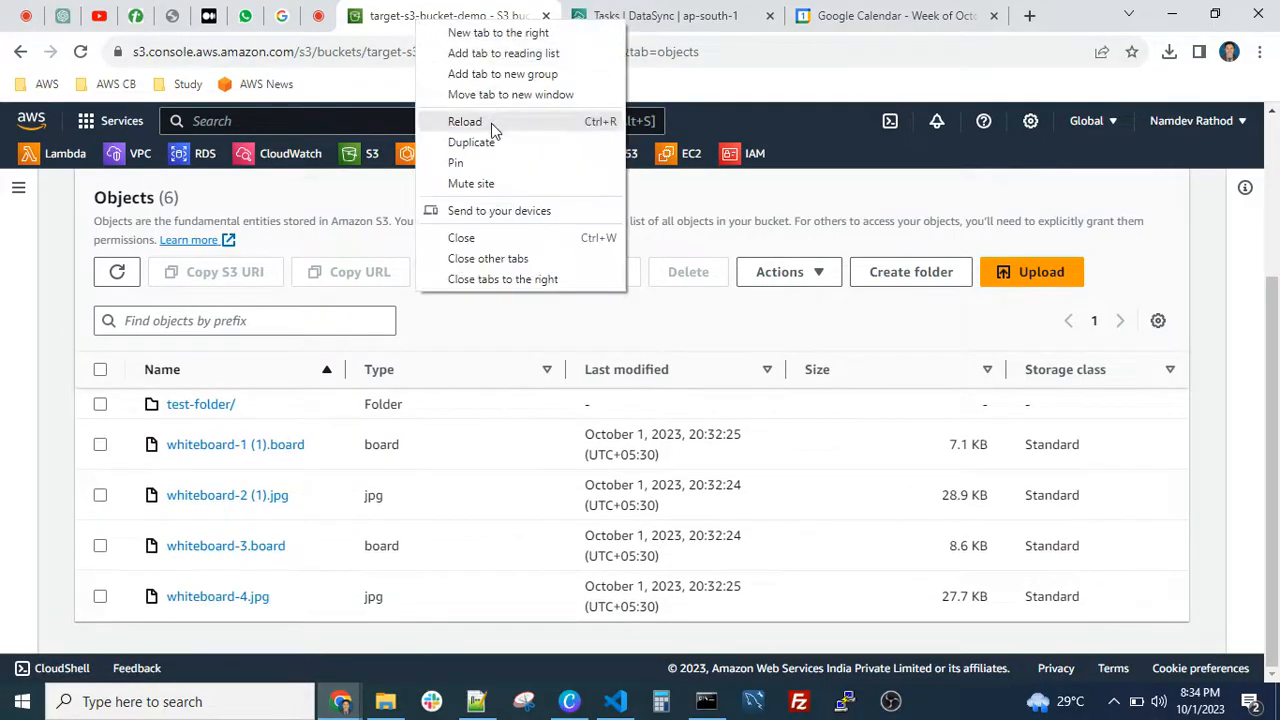
click(492, 140)
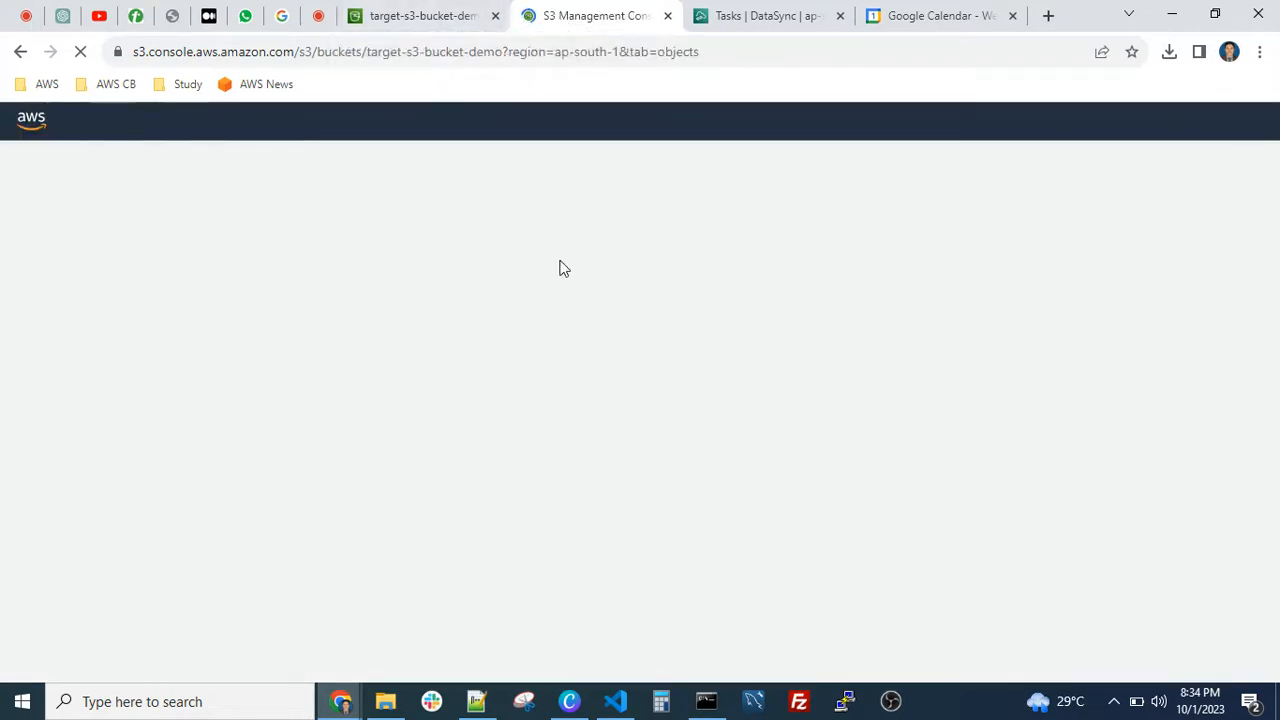
click(426, 28)
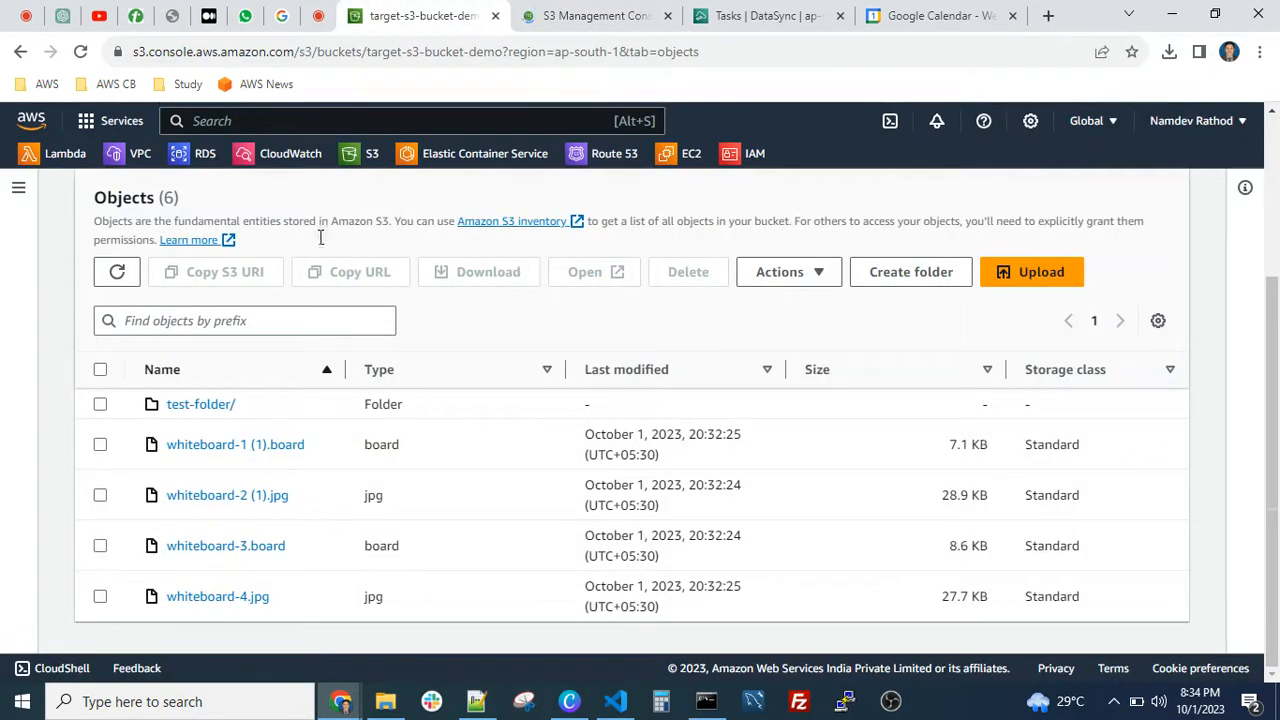
scroll(318, 238, up, 3)
click(197, 200)
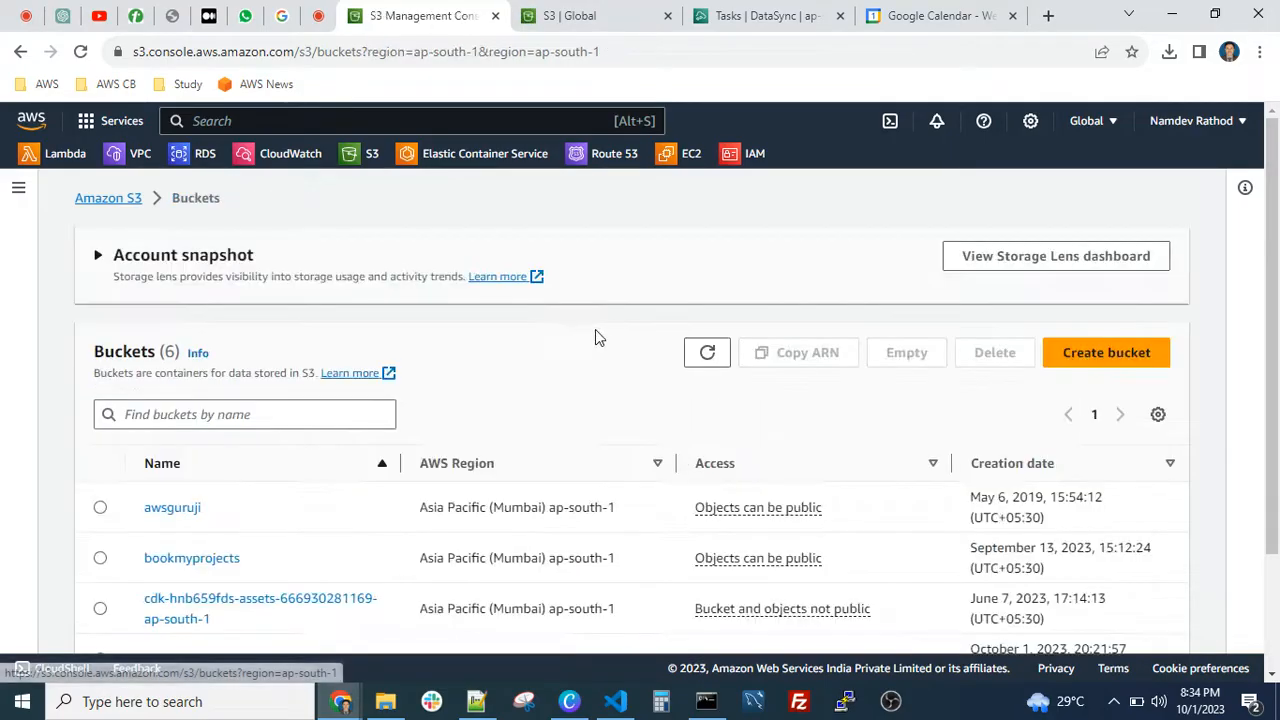
scroll(400, 500, down, 2)
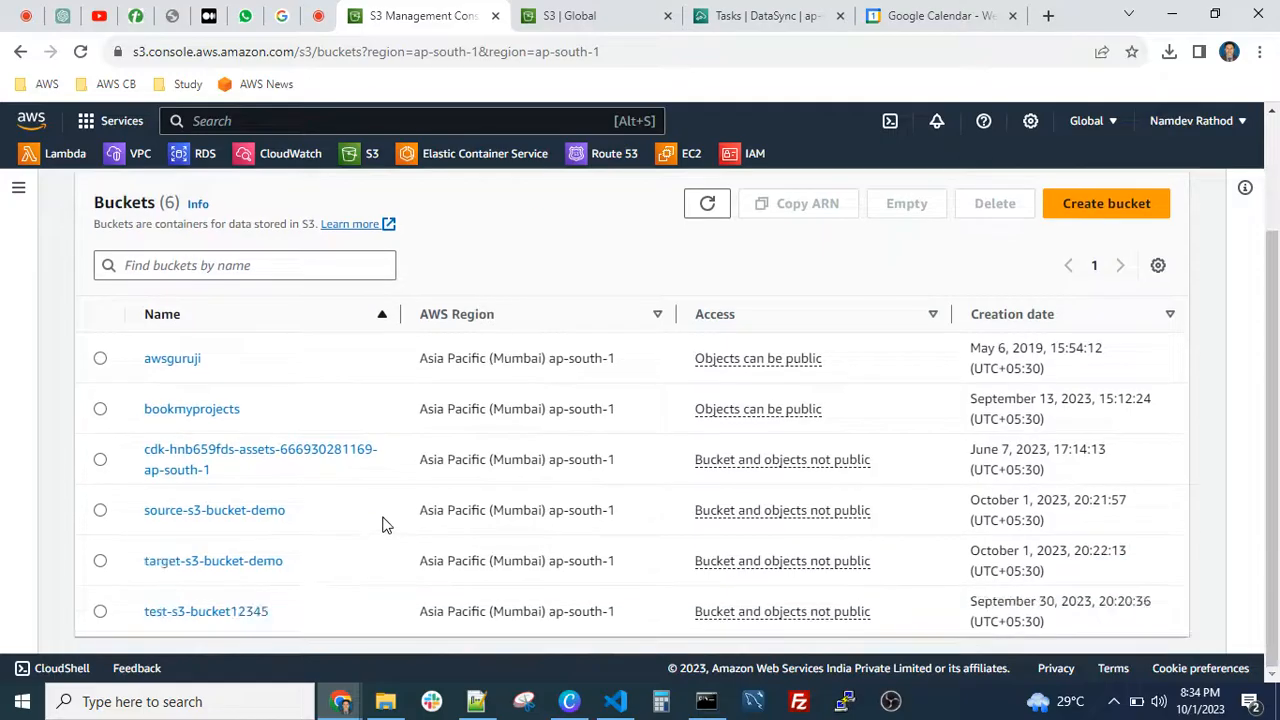
click(210, 514)
scroll(592, 420, down, 2)
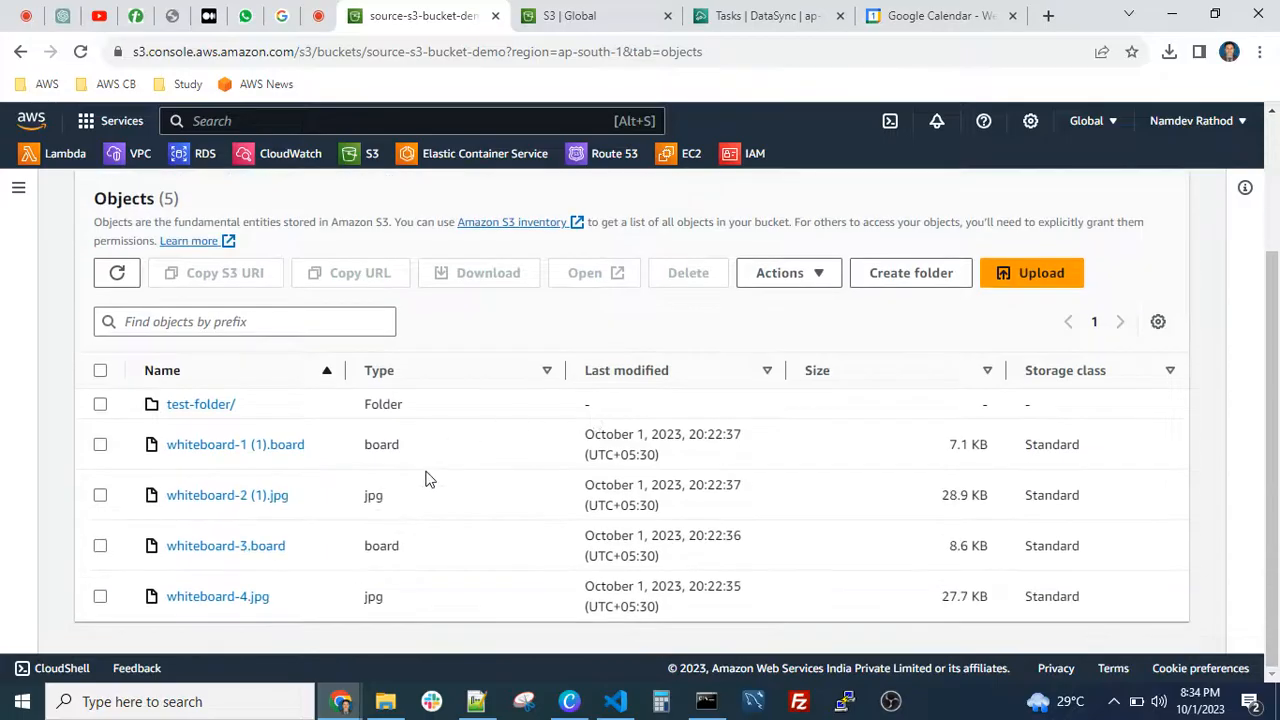
scroll(366, 480, up, 2)
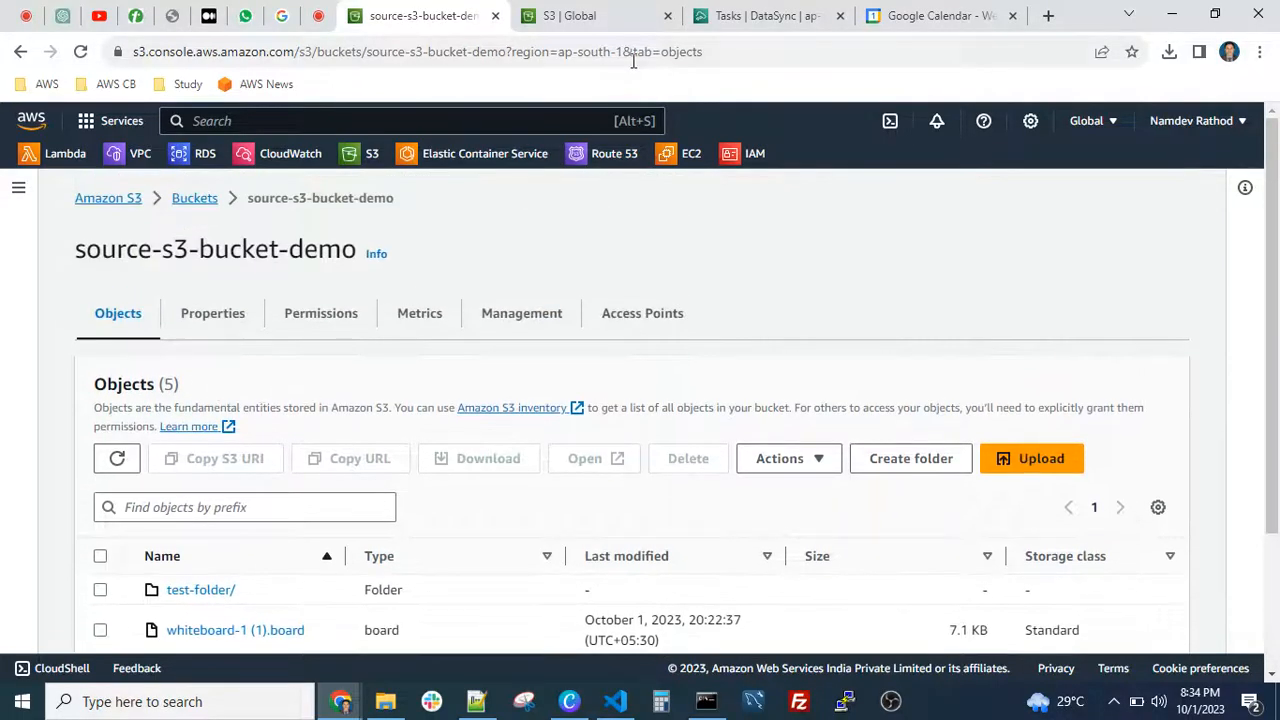
Refresh the objects of target-s3-bucket-demo and compare them with those in source-s3-bucket-demo.
click(572, 24)
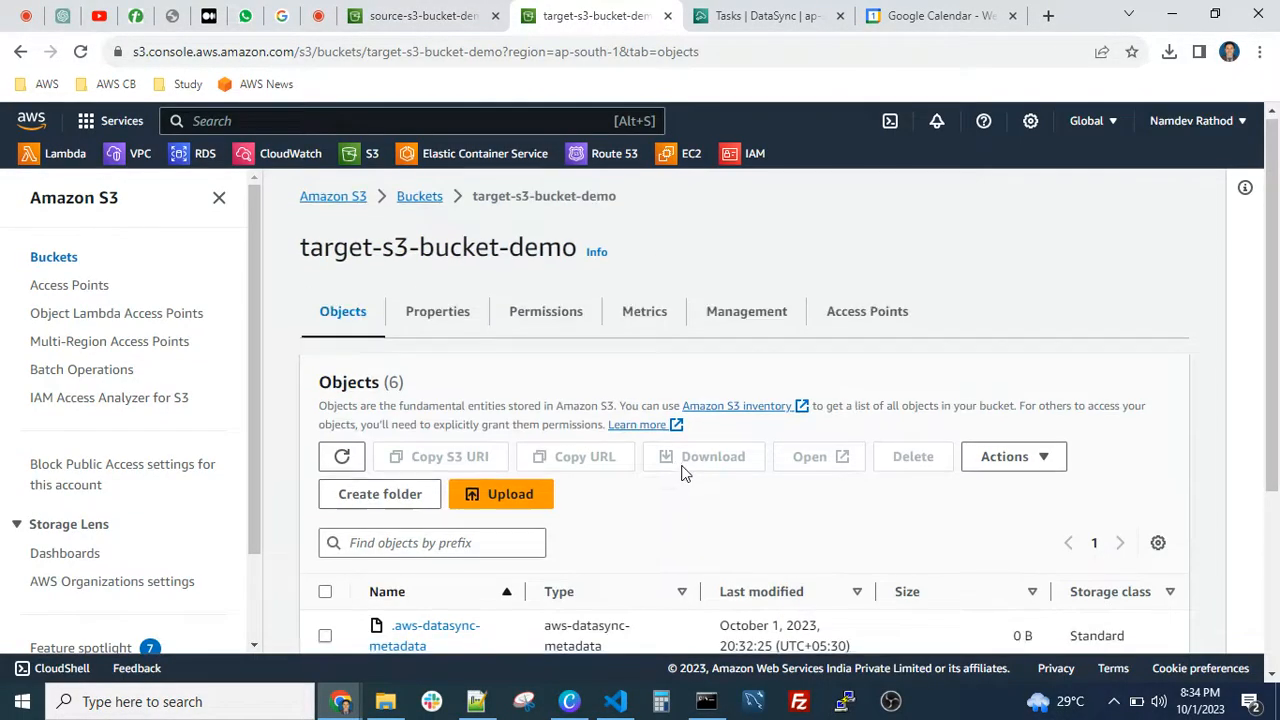
scroll(683, 473, down, 1)
click(342, 364)
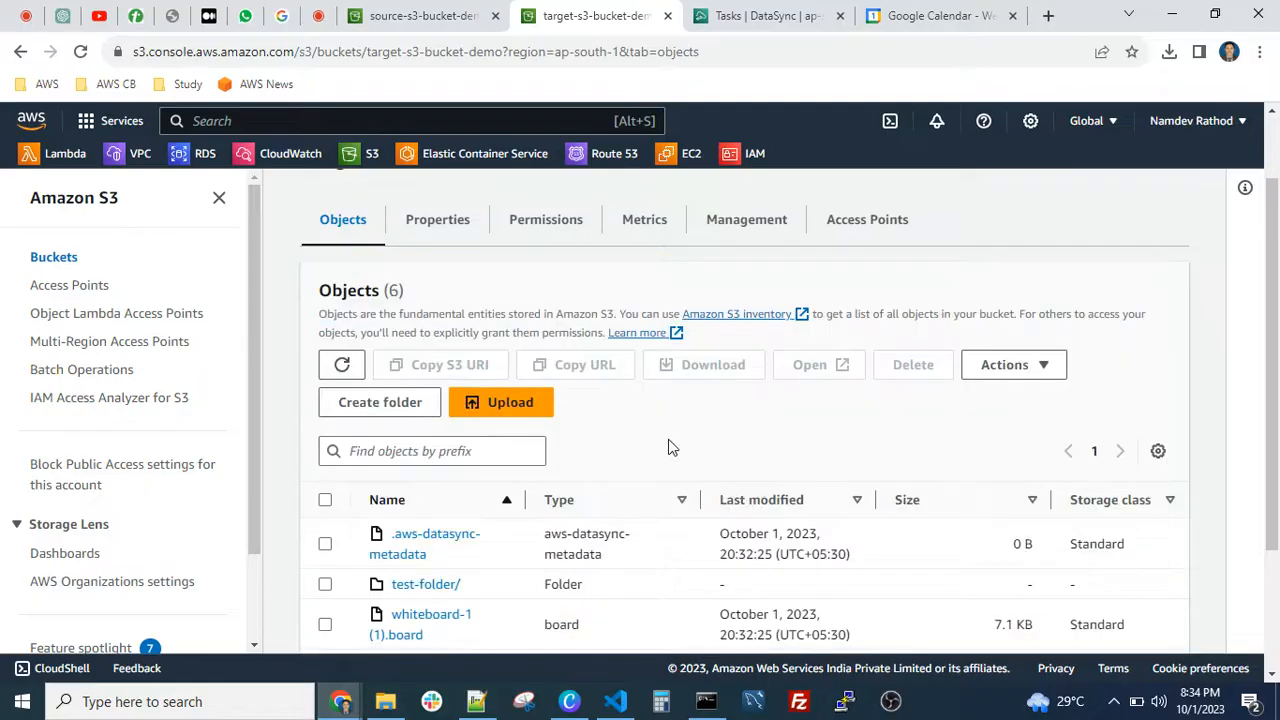
scroll(670, 447, down, 1)
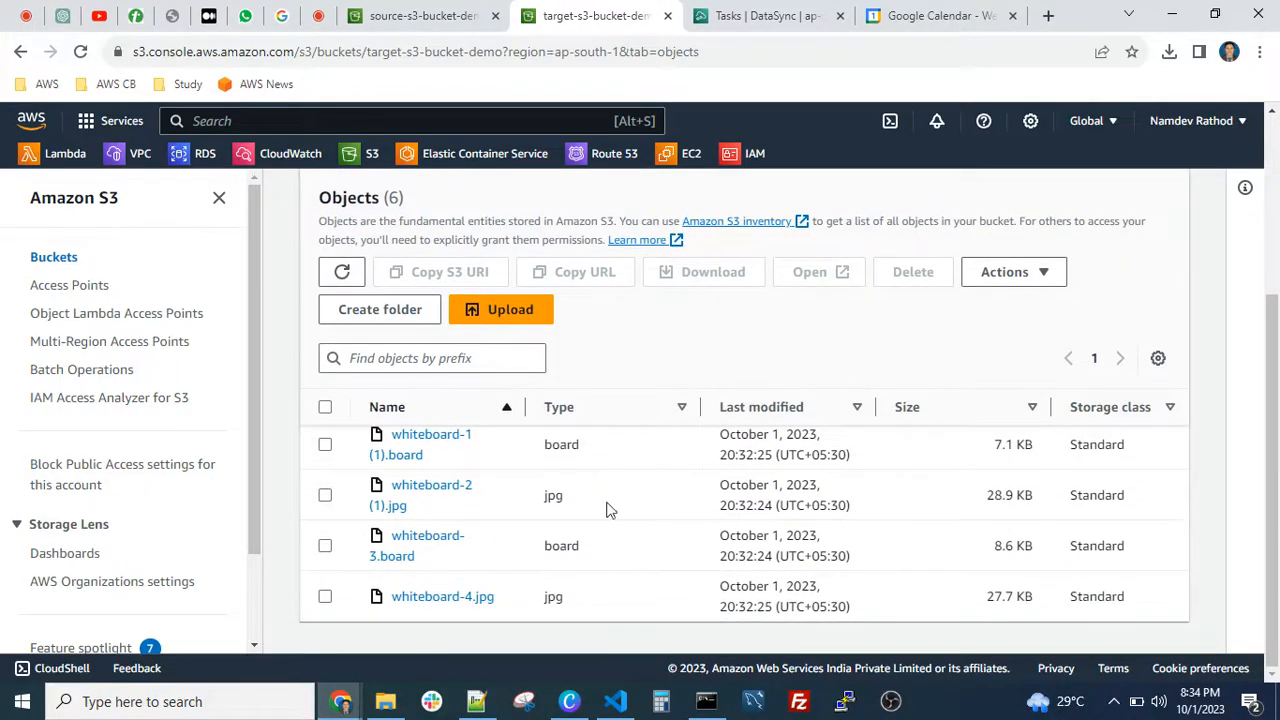
scroll(510, 587, up, 1)
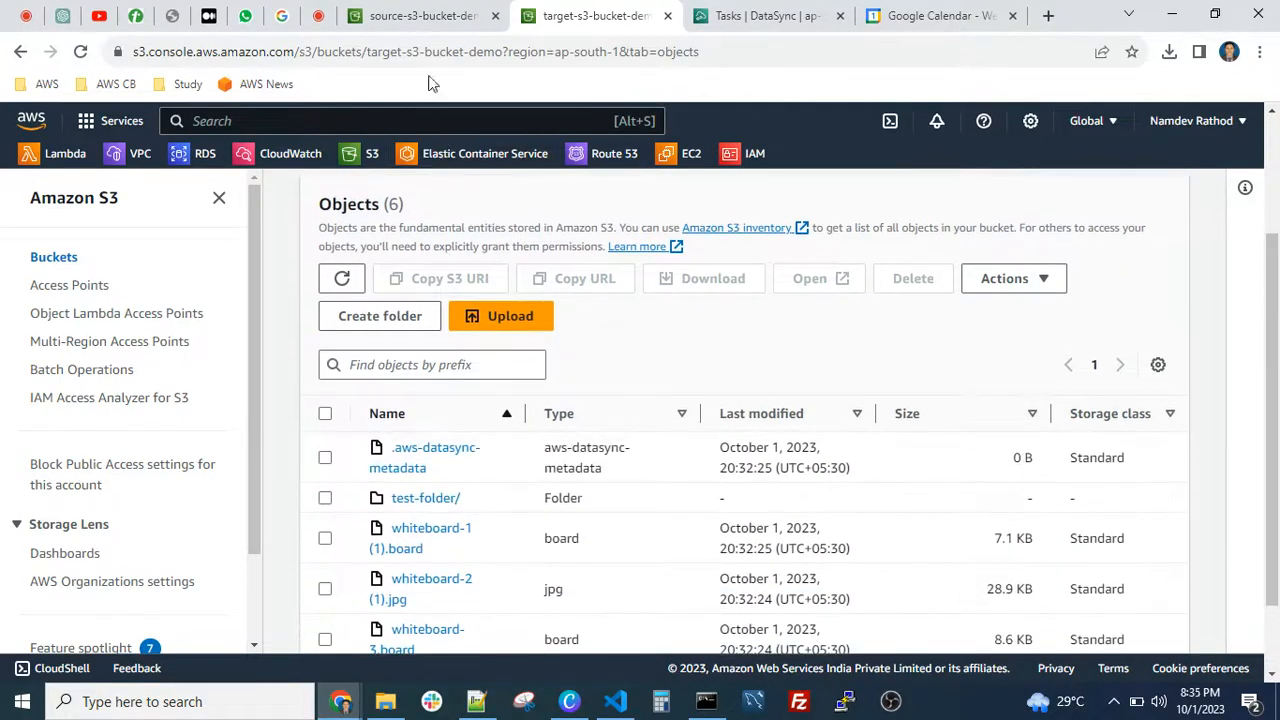
click(431, 15)
scroll(451, 400, down, 2)
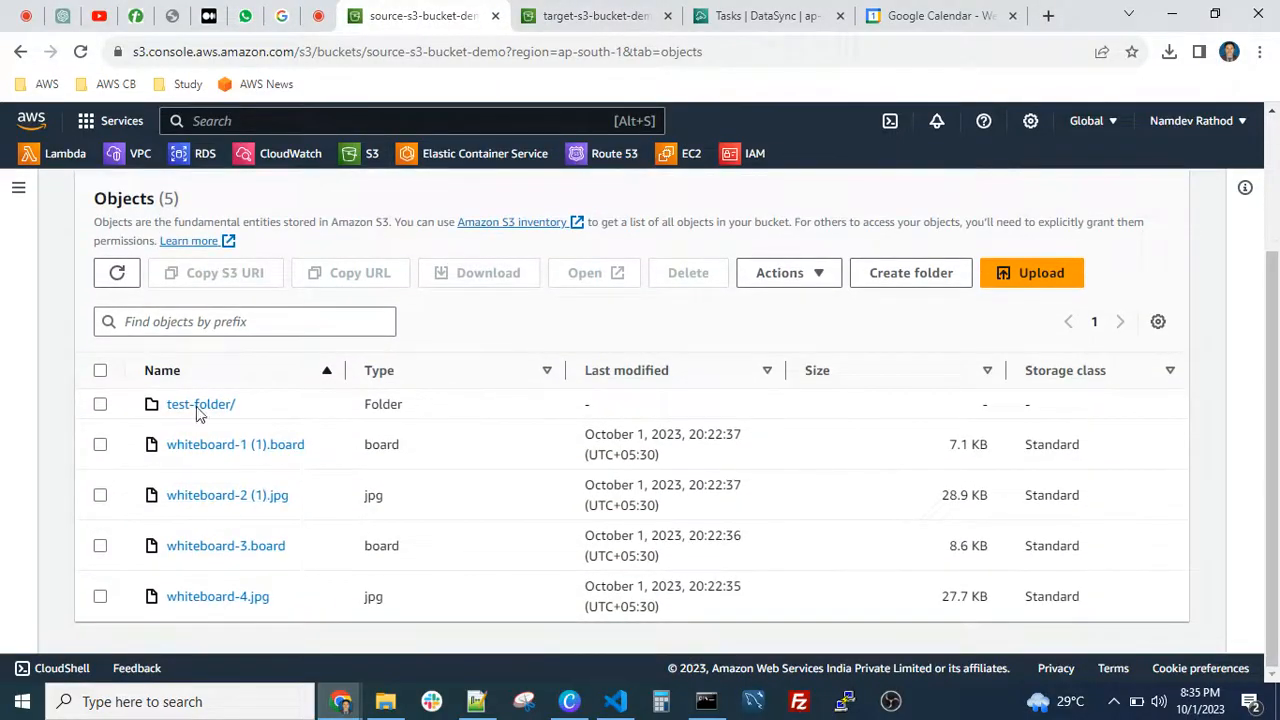
Open test-folder/ in target-s3-bucket-demo and in source-s3-bucket-demo to view the files in each.
click(570, 15)
click(428, 500)
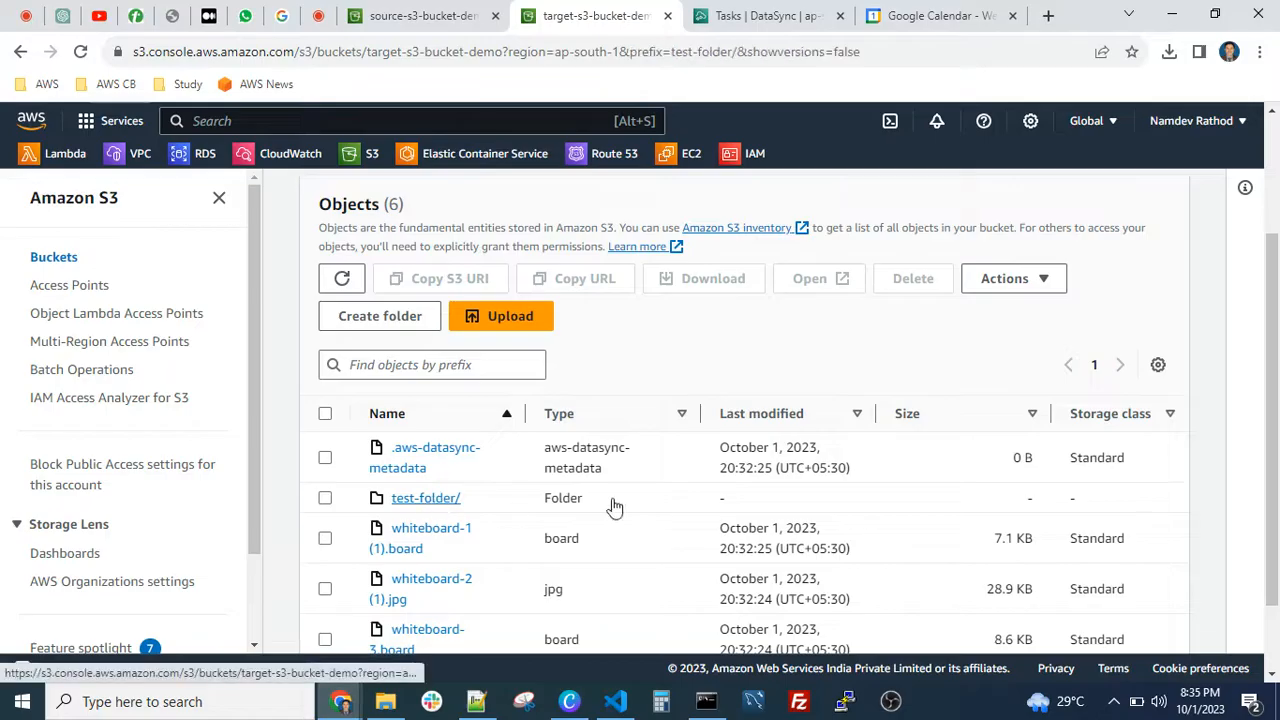
scroll(697, 473, down, 2)
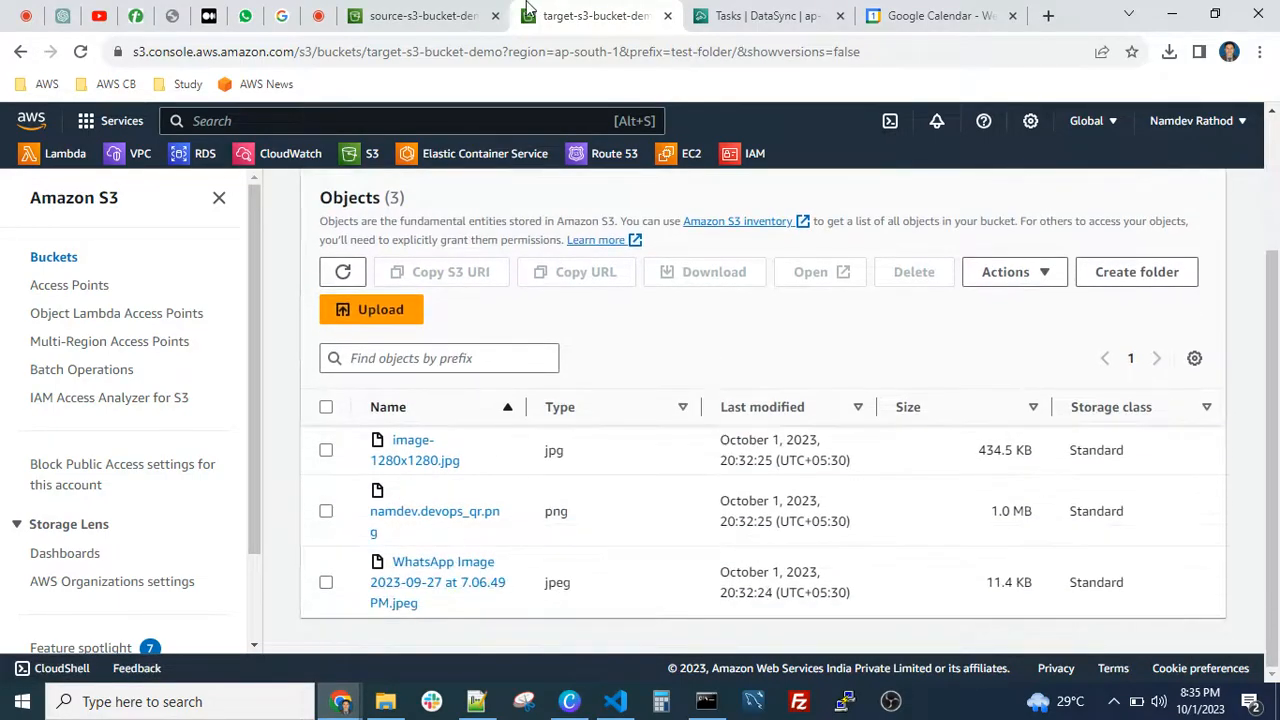
click(418, 15)
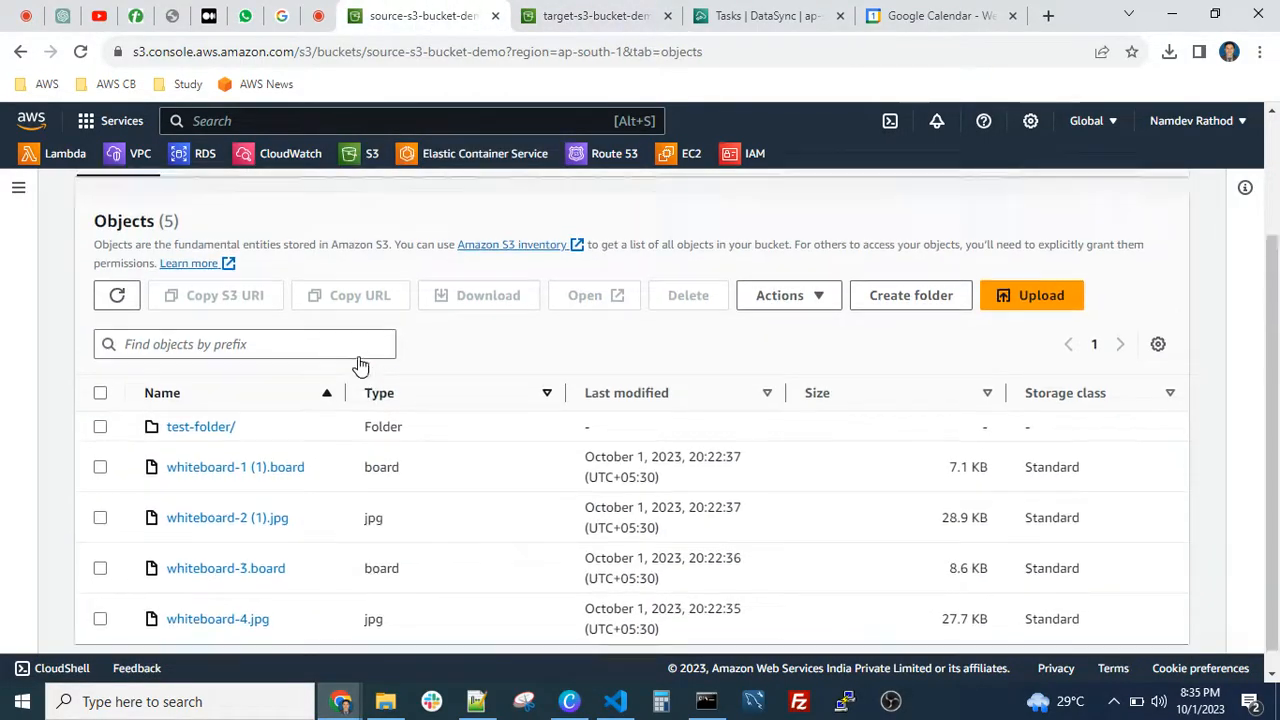
scroll(330, 350, up, 2)
scroll(360, 350, down, 2)
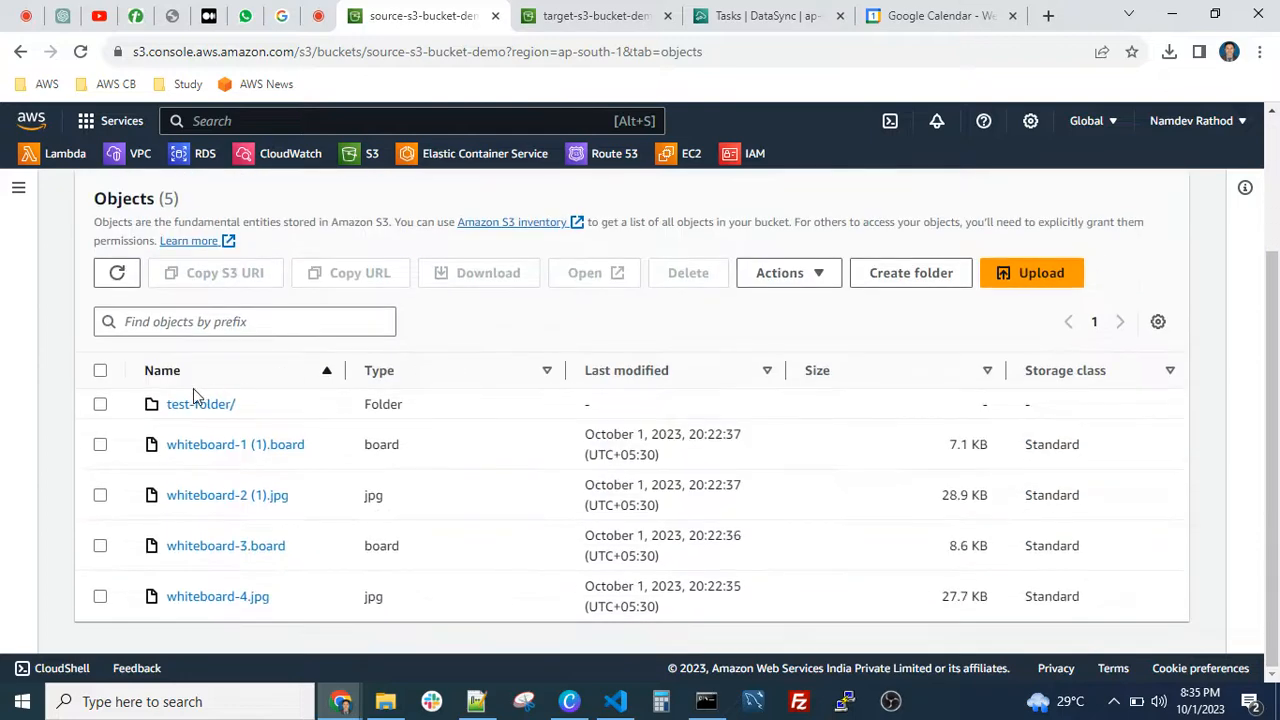
click(190, 403)
scroll(323, 567, down, 2)
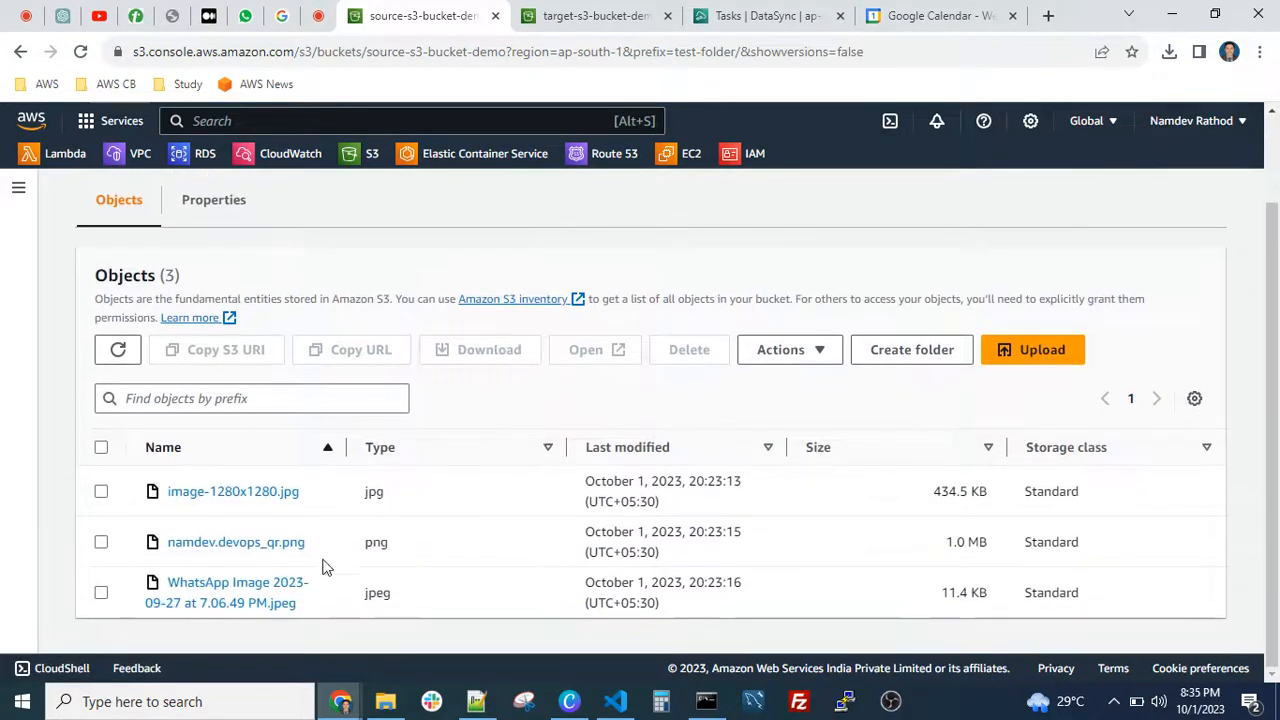
Review the files inside test-folder/ of target-s3-bucket-demo against those of the source folder.
click(598, 18)
scroll(573, 517, up, 1)
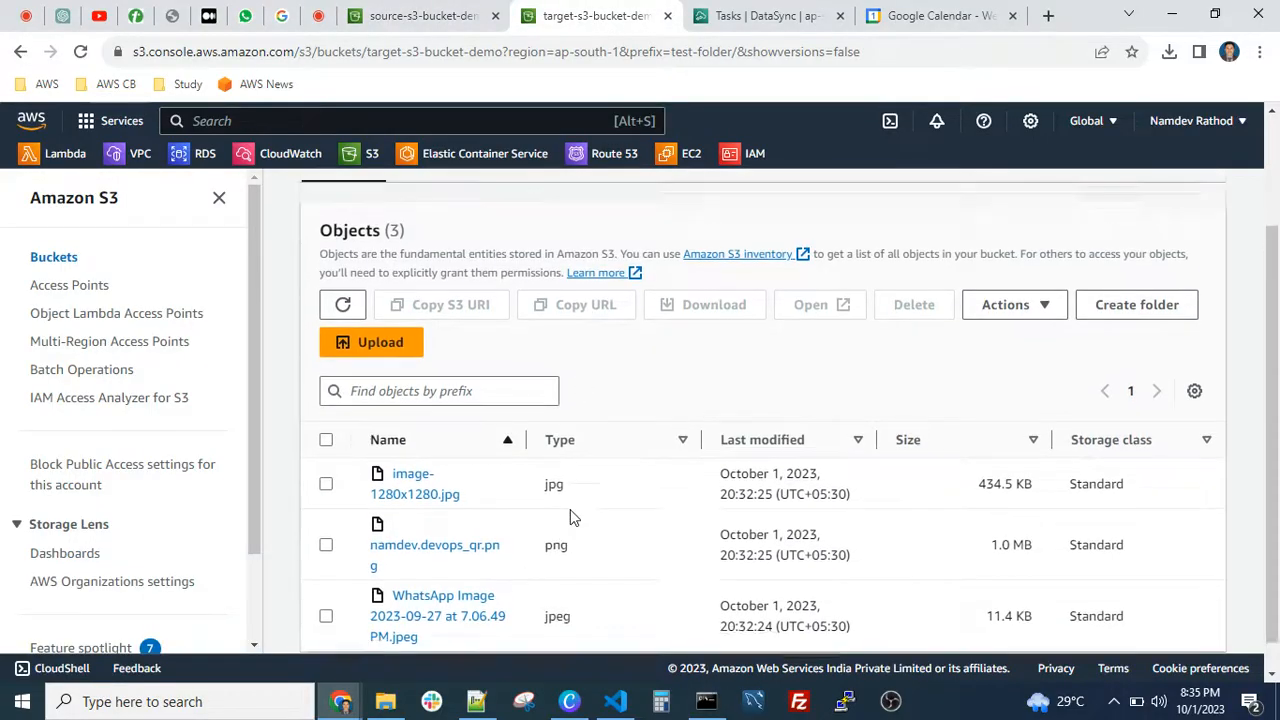
scroll(573, 517, up, 3)
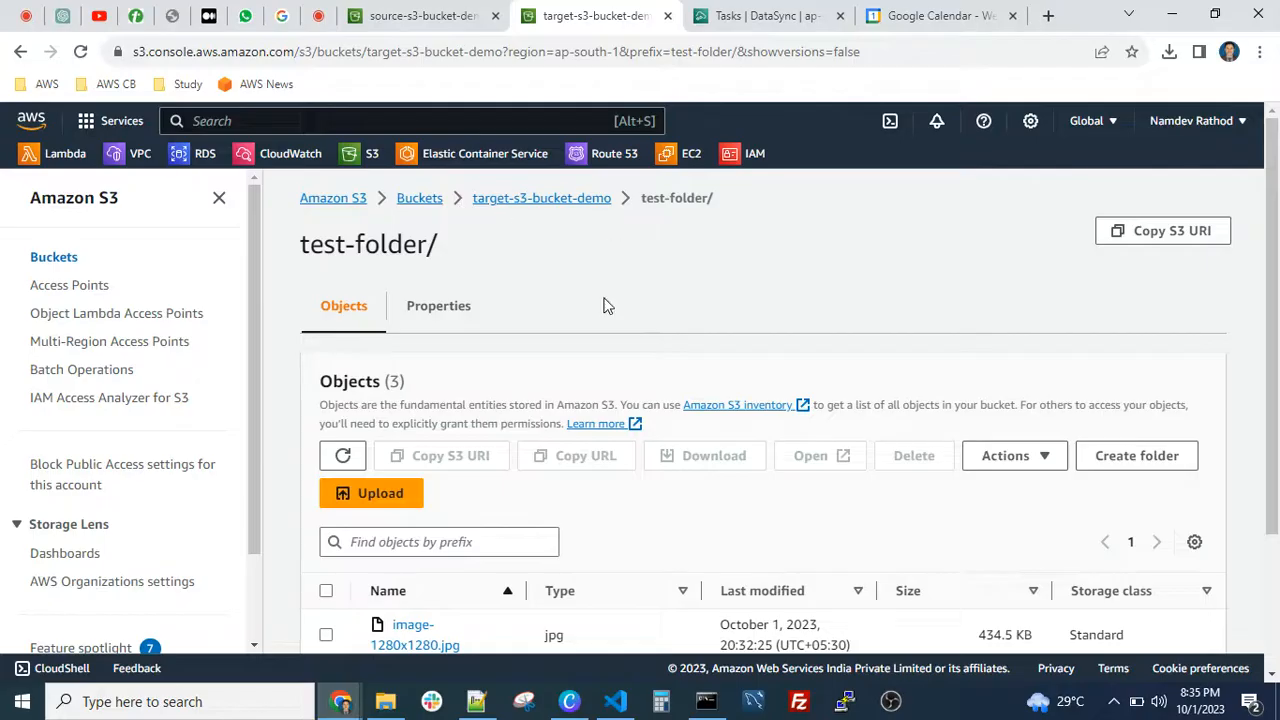
scroll(590, 380, down, 2)
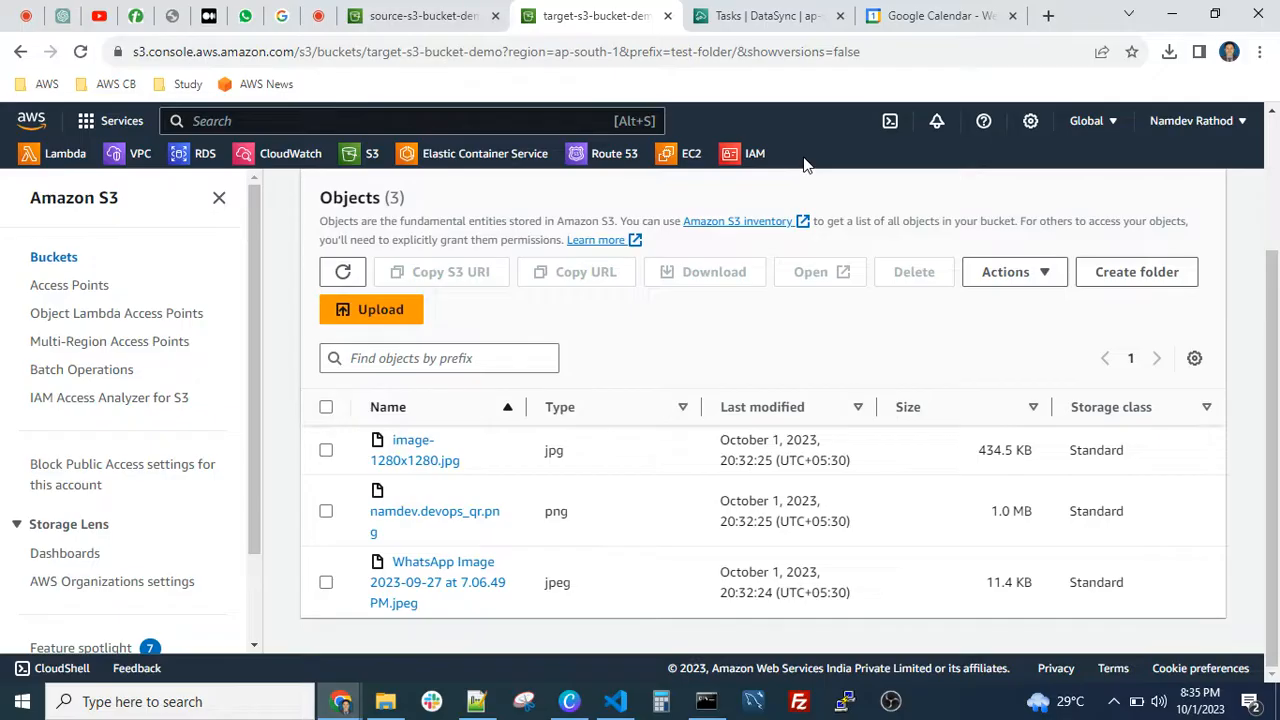
scroll(726, 463, up, 2)
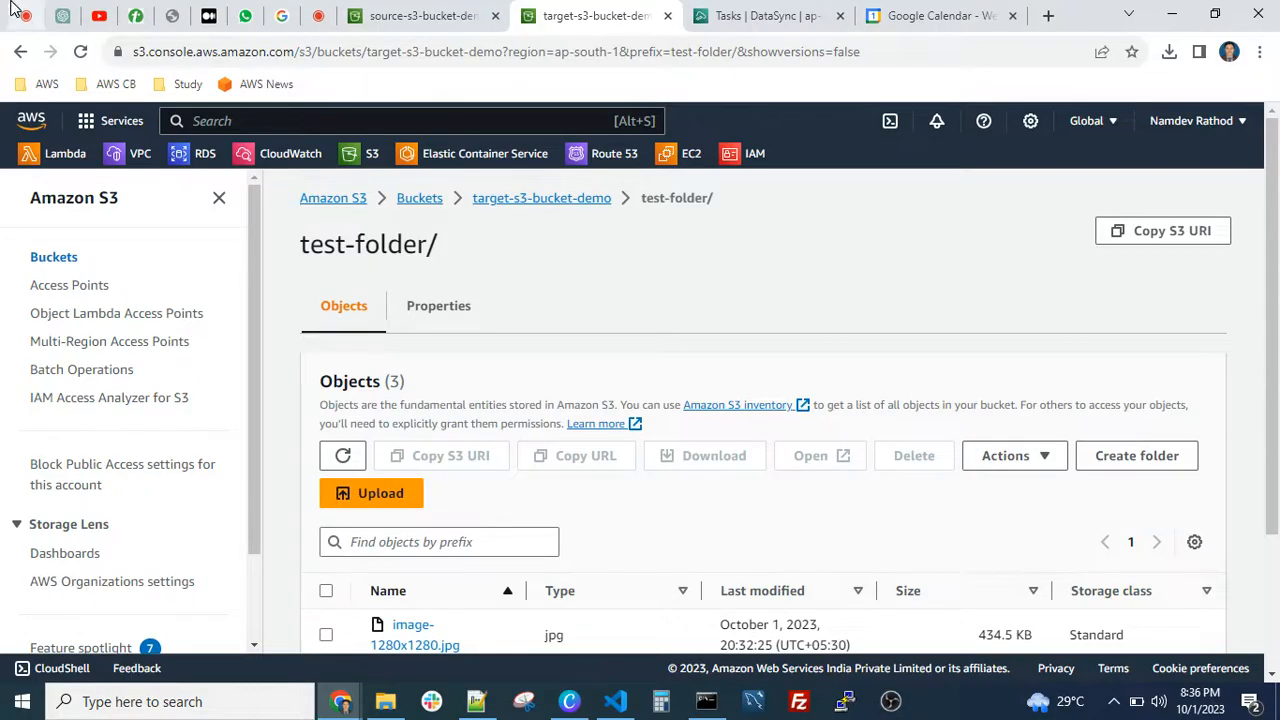
Switch to the online whiteboard and clear the old S3 drawing from the board.
click(135, 15)
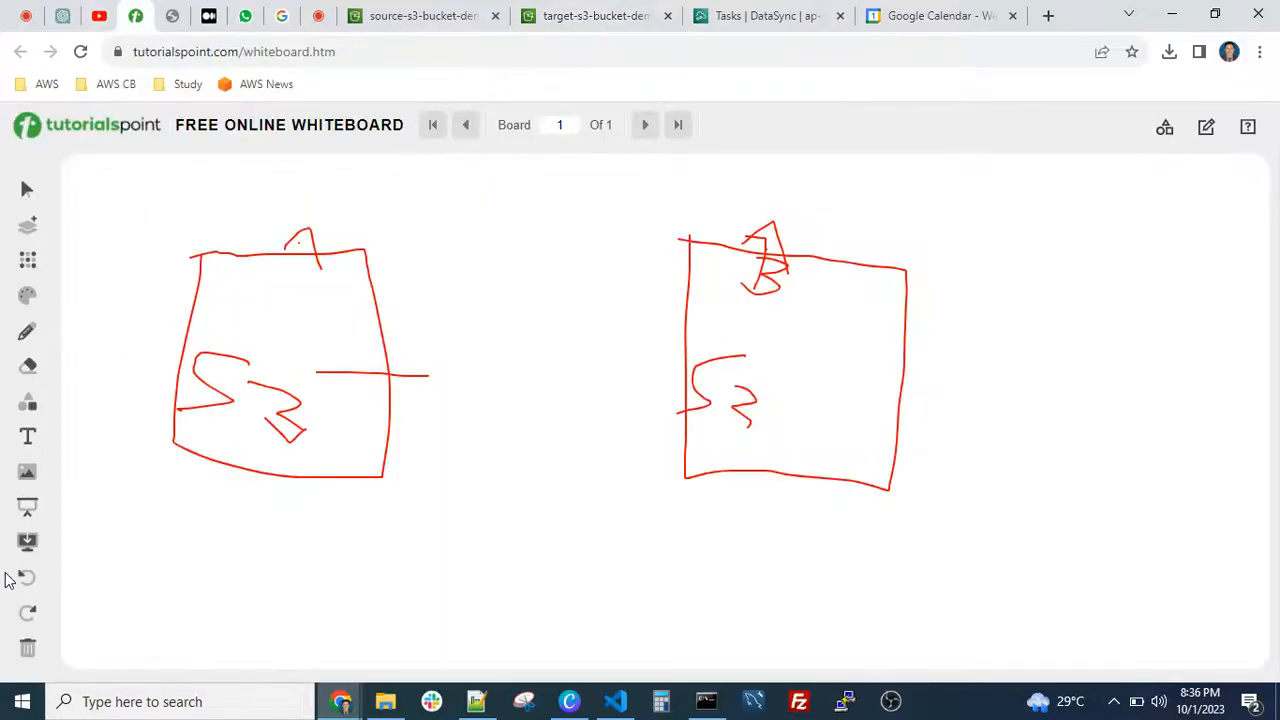
click(27, 650)
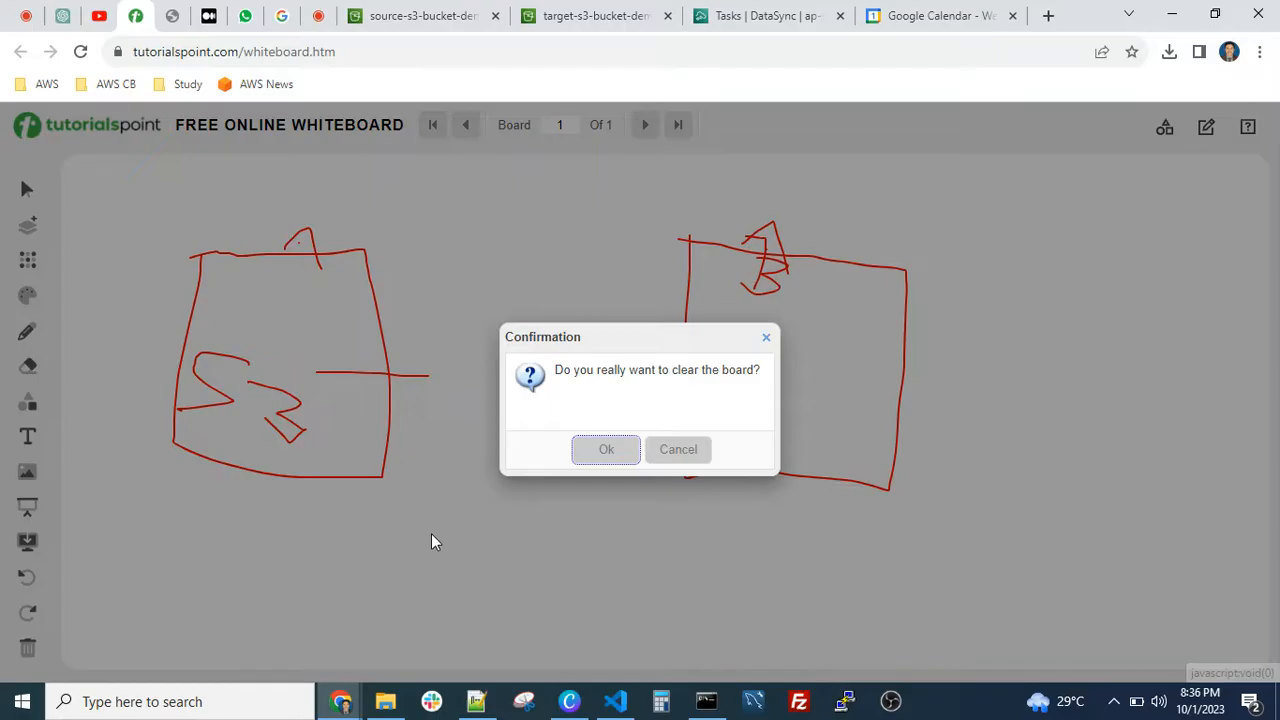
click(603, 452)
Draw two boxes on opposite sides of the whiteboard, joined by a long connector line running above them.
mouse_move(309, 291)
mouse_down()
mouse_move(831, 318)
mouse_move(872, 430)
mouse_up()
drag(304, 298, 291, 380)
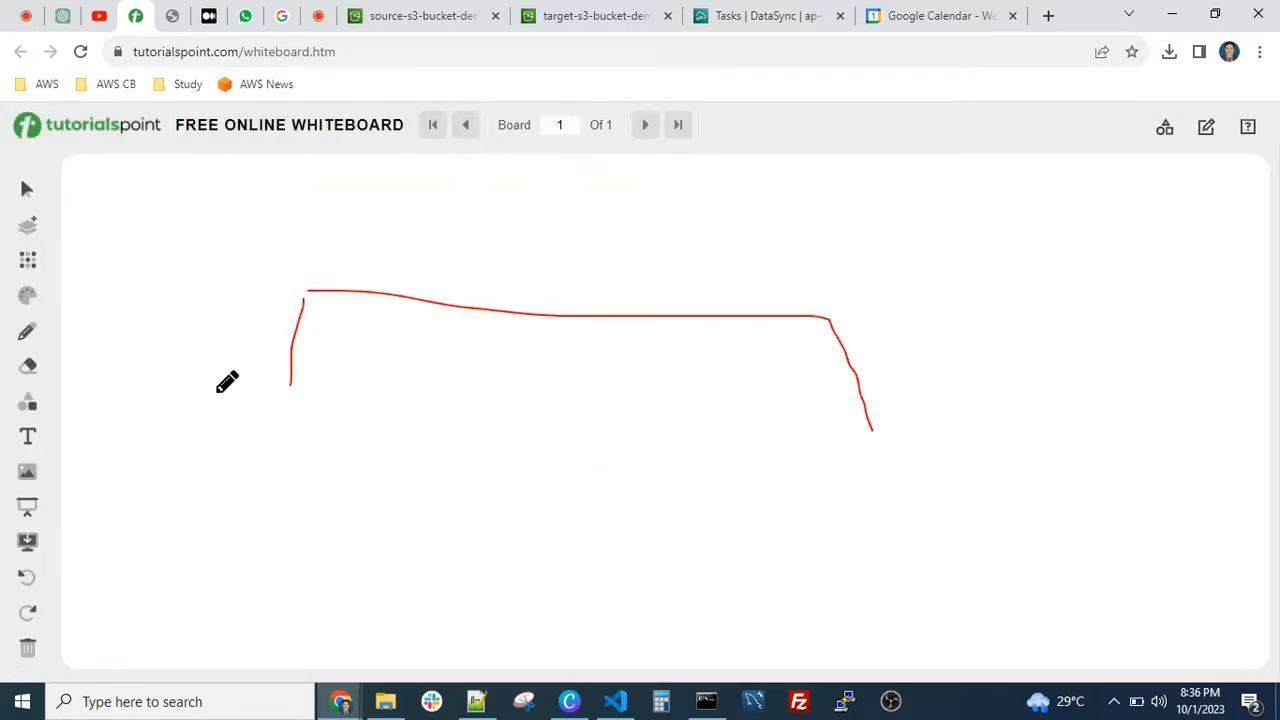
mouse_move(216, 390)
mouse_down()
mouse_move(358, 500)
mouse_move(233, 526)
mouse_move(221, 392)
mouse_up()
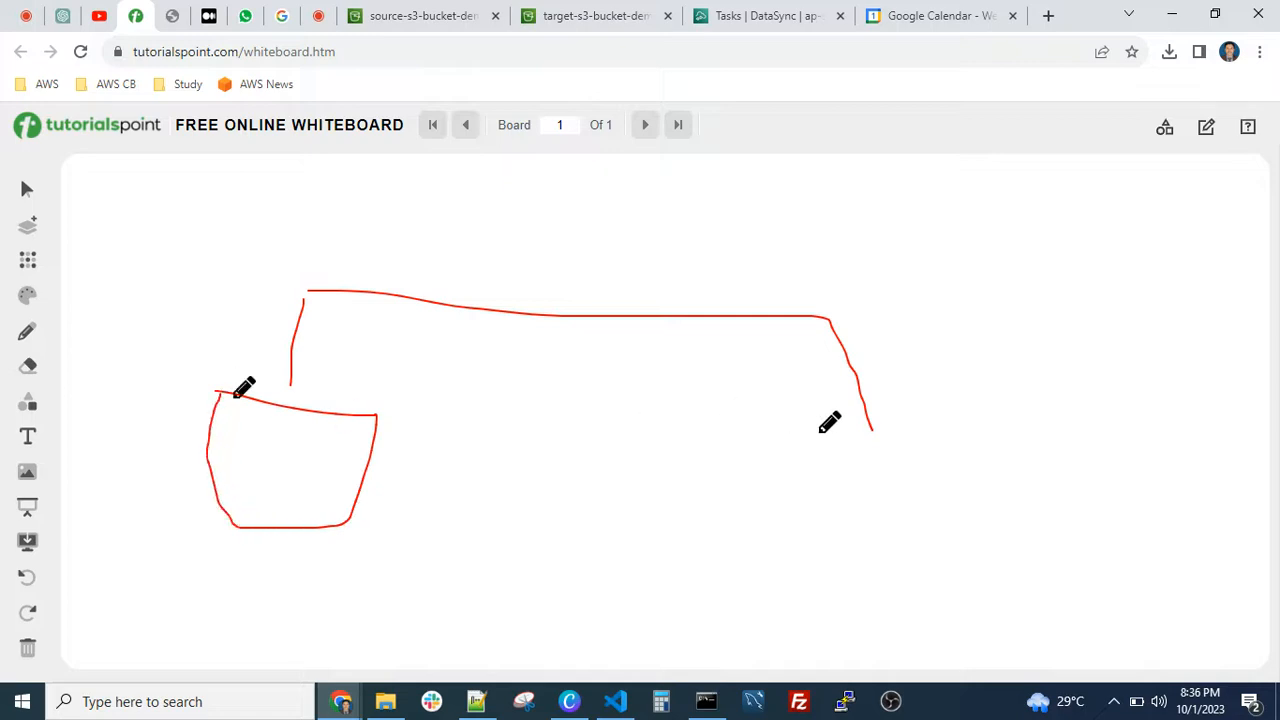
mouse_move(818, 432)
mouse_down()
mouse_move(908, 430)
mouse_move(803, 511)
mouse_move(790, 447)
mouse_move(813, 432)
mouse_up()
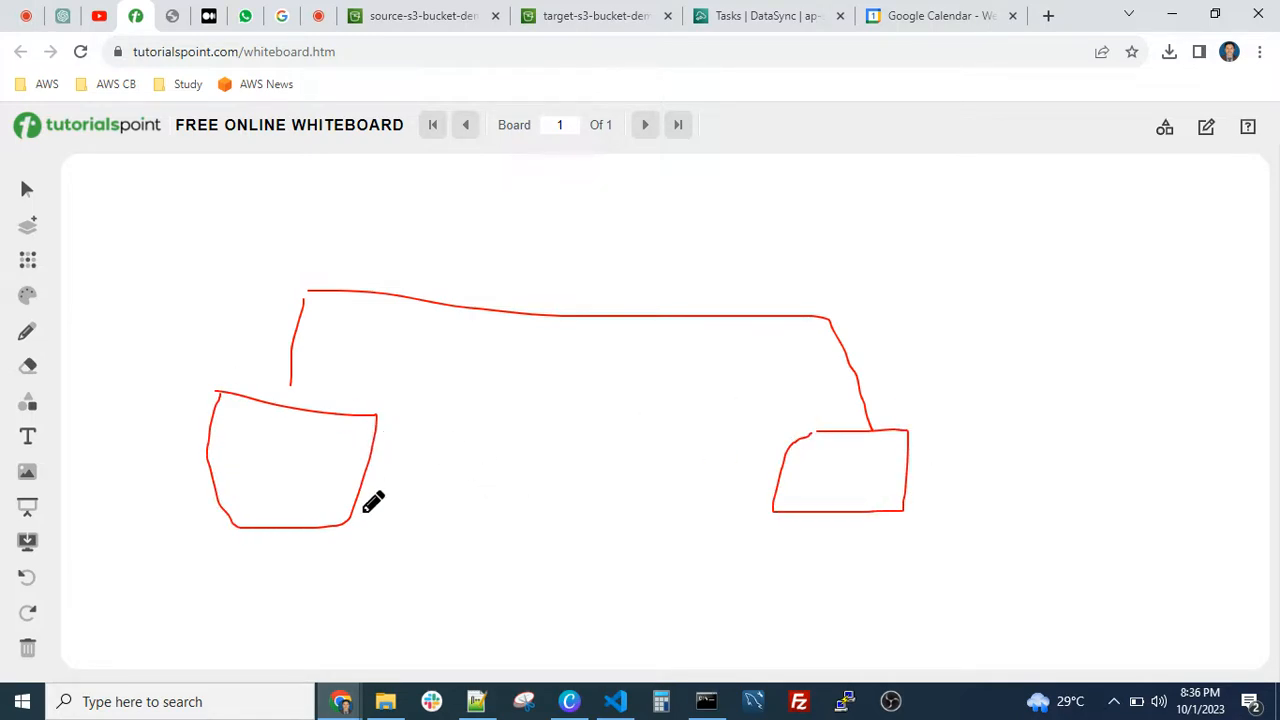
Draw lines from both side boxes meeting below, add two lower boxes, and link the side boxes with a straight line.
drag(352, 528, 543, 640)
mouse_move(773, 511)
mouse_down()
mouse_move(711, 551)
mouse_move(500, 635)
mouse_up()
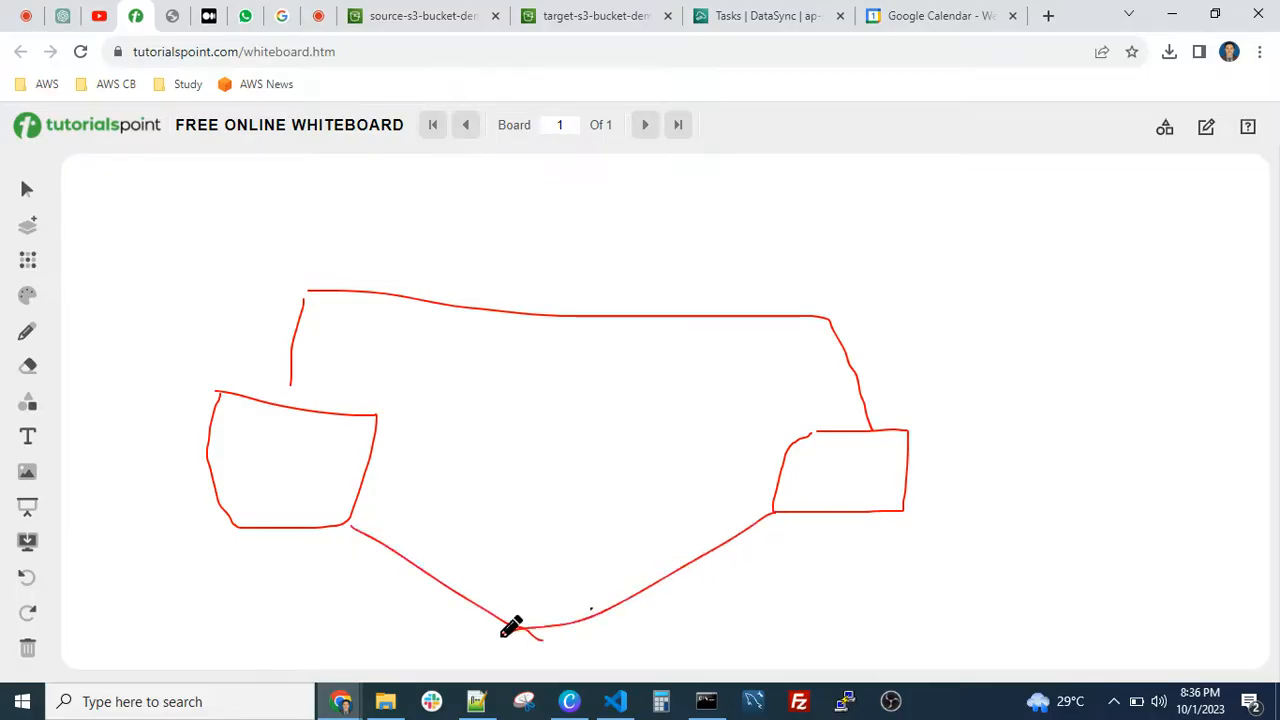
mouse_move(324, 593)
mouse_down()
mouse_move(376, 656)
mouse_move(434, 573)
mouse_move(309, 590)
mouse_up()
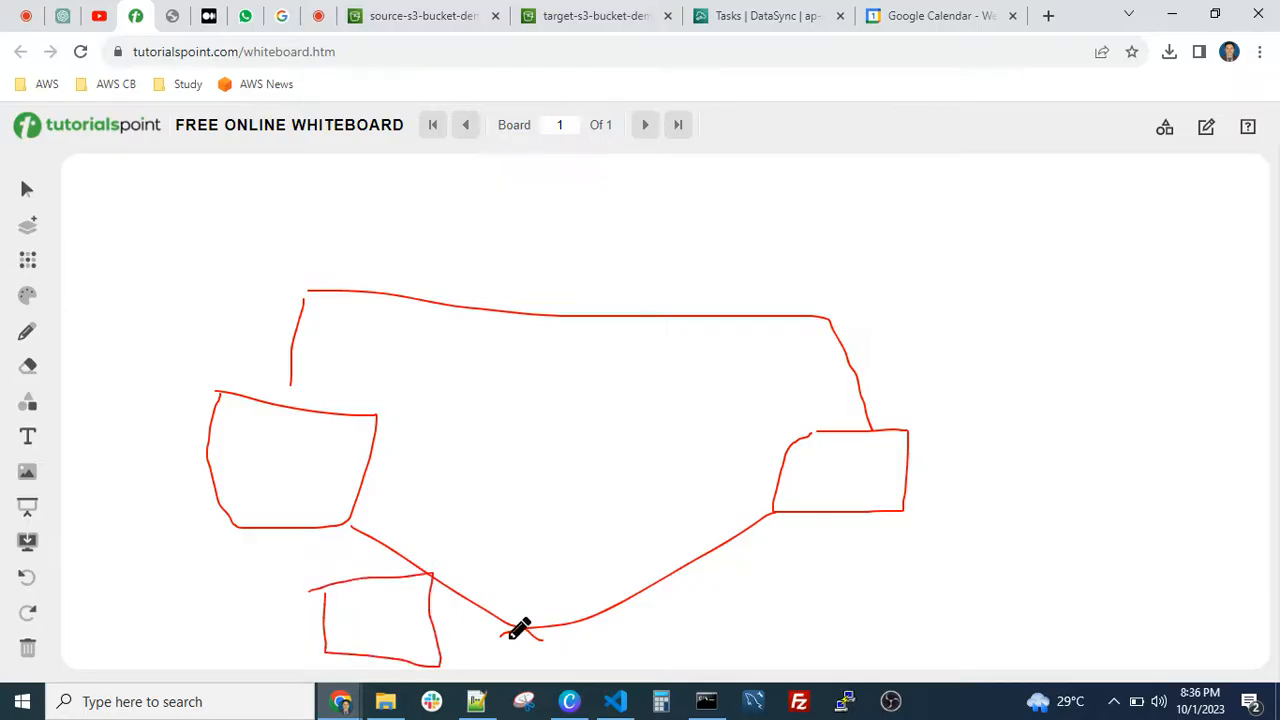
mouse_move(536, 610)
mouse_down()
mouse_move(637, 651)
mouse_move(697, 589)
mouse_move(546, 608)
mouse_up()
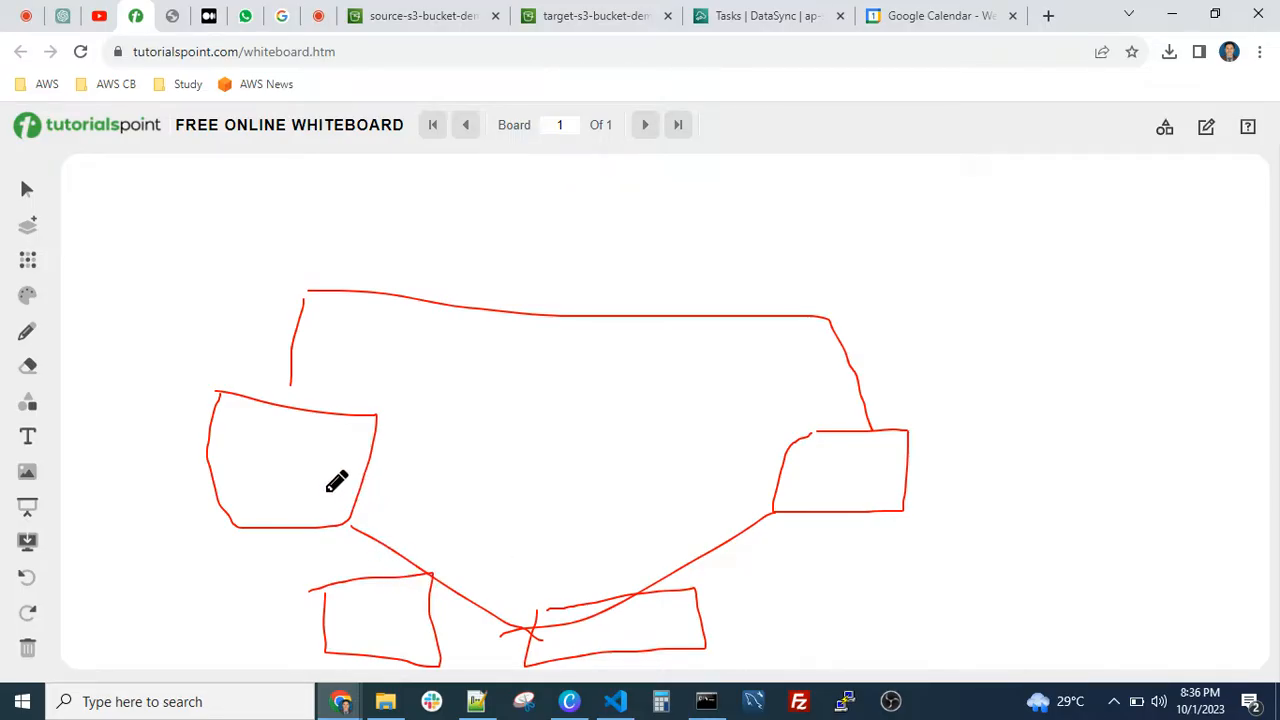
drag(324, 490, 795, 515)
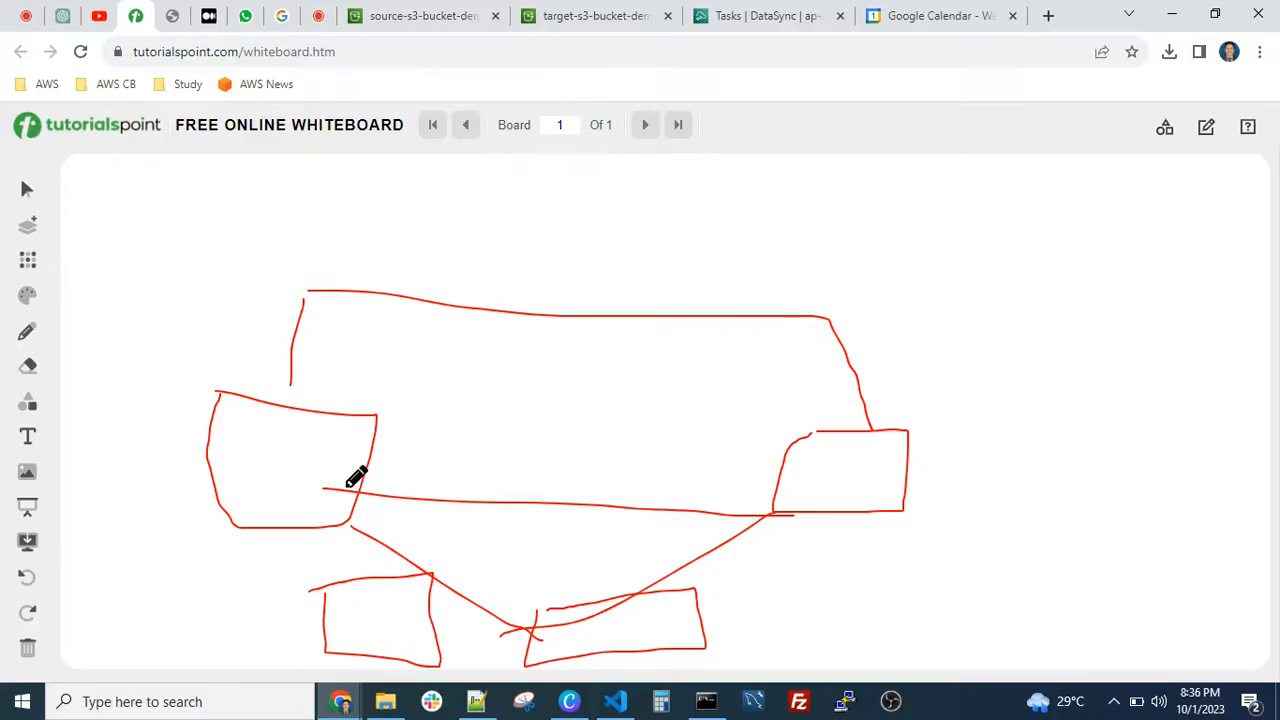
Draw a small box on the upper connector with an arrow pointing into it, and arrows from it to both side boxes.
mouse_move(569, 252)
mouse_down()
mouse_move(569, 297)
mouse_move(674, 266)
mouse_move(602, 246)
mouse_up()
mouse_move(638, 197)
mouse_down()
mouse_move(610, 264)
mouse_move(592, 259)
mouse_up()
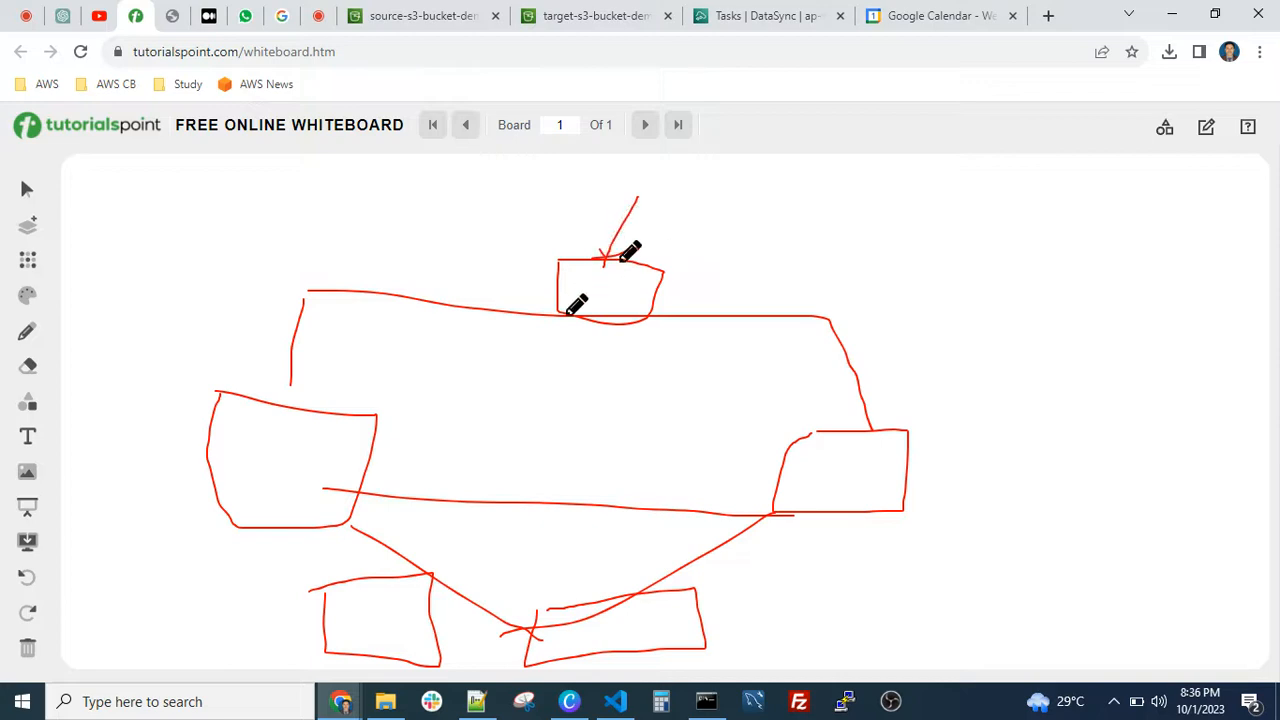
mouse_move(566, 313)
mouse_down()
mouse_move(374, 412)
mouse_move(365, 400)
mouse_move(402, 425)
mouse_up()
mouse_move(641, 318)
mouse_down()
mouse_move(795, 430)
mouse_move(752, 437)
mouse_up()
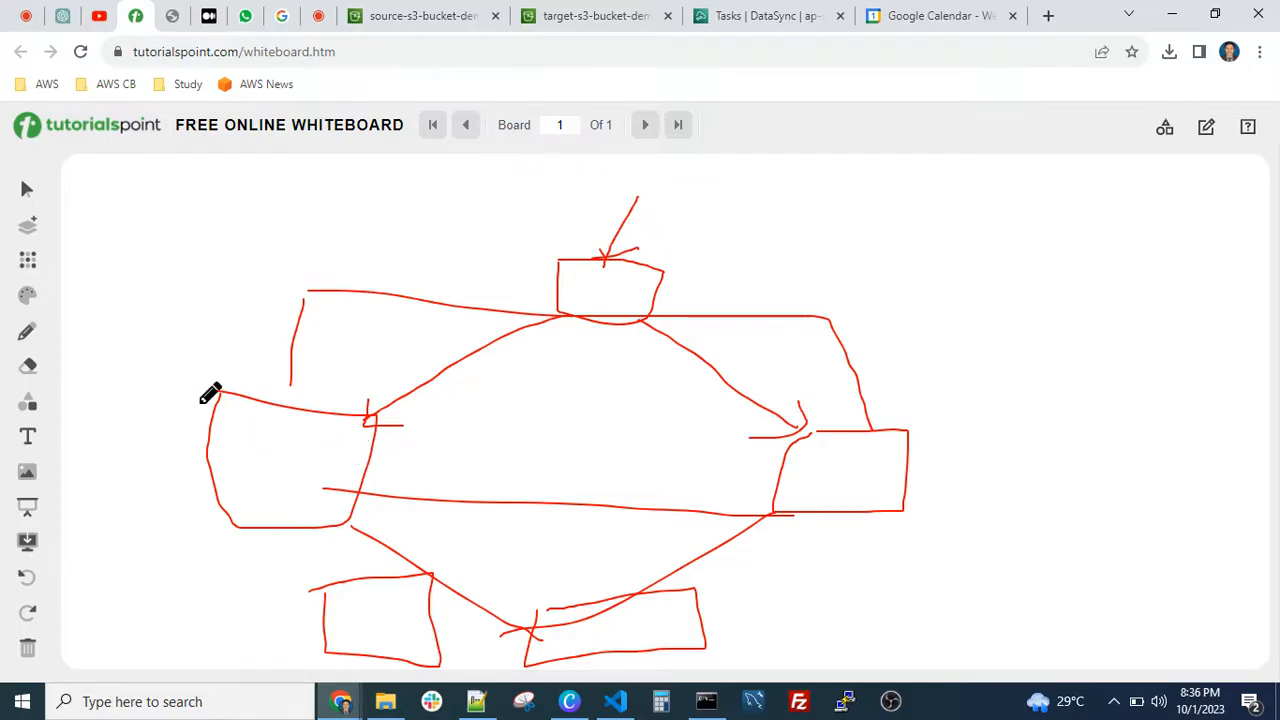
Draw second outlines around both side boxes and over the lower middle box.
mouse_move(216, 396)
mouse_down()
mouse_move(206, 508)
mouse_move(366, 545)
mouse_move(392, 425)
mouse_move(222, 412)
mouse_up()
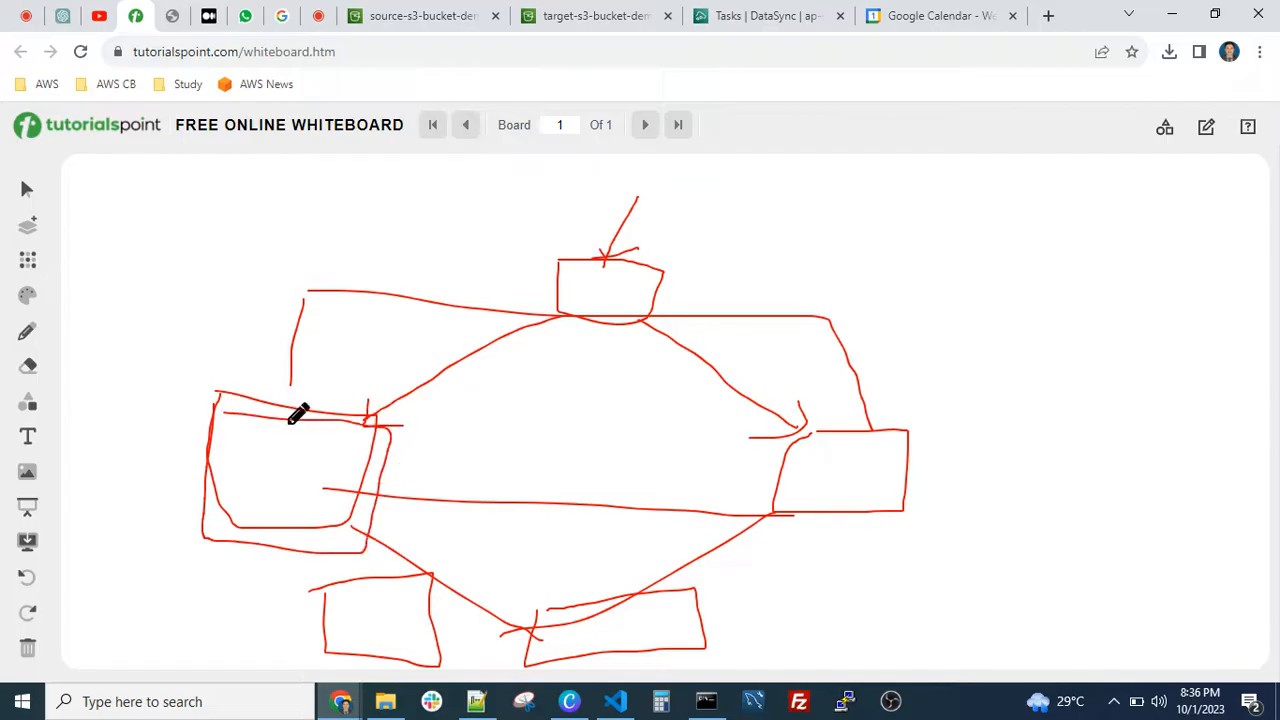
mouse_move(766, 443)
mouse_down()
mouse_move(786, 540)
mouse_move(920, 472)
mouse_move(772, 436)
mouse_up()
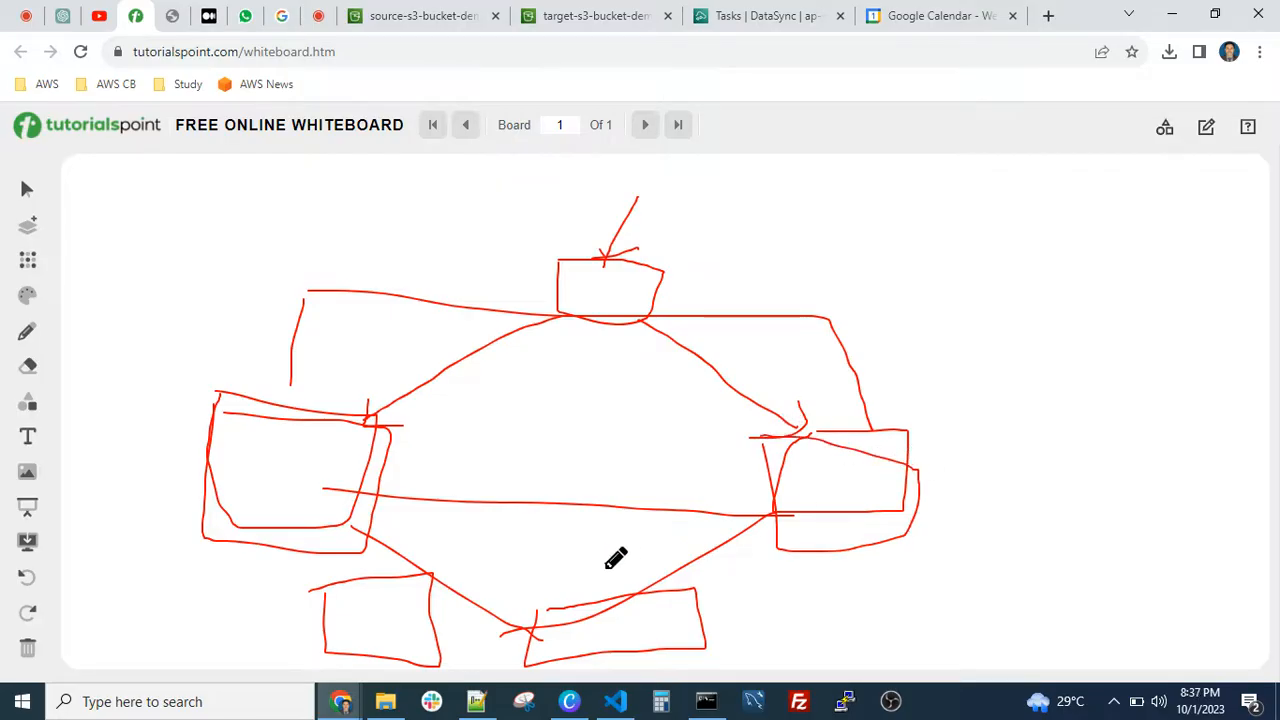
mouse_move(605, 565)
mouse_down()
mouse_move(758, 640)
mouse_move(757, 569)
mouse_move(600, 572)
mouse_up()
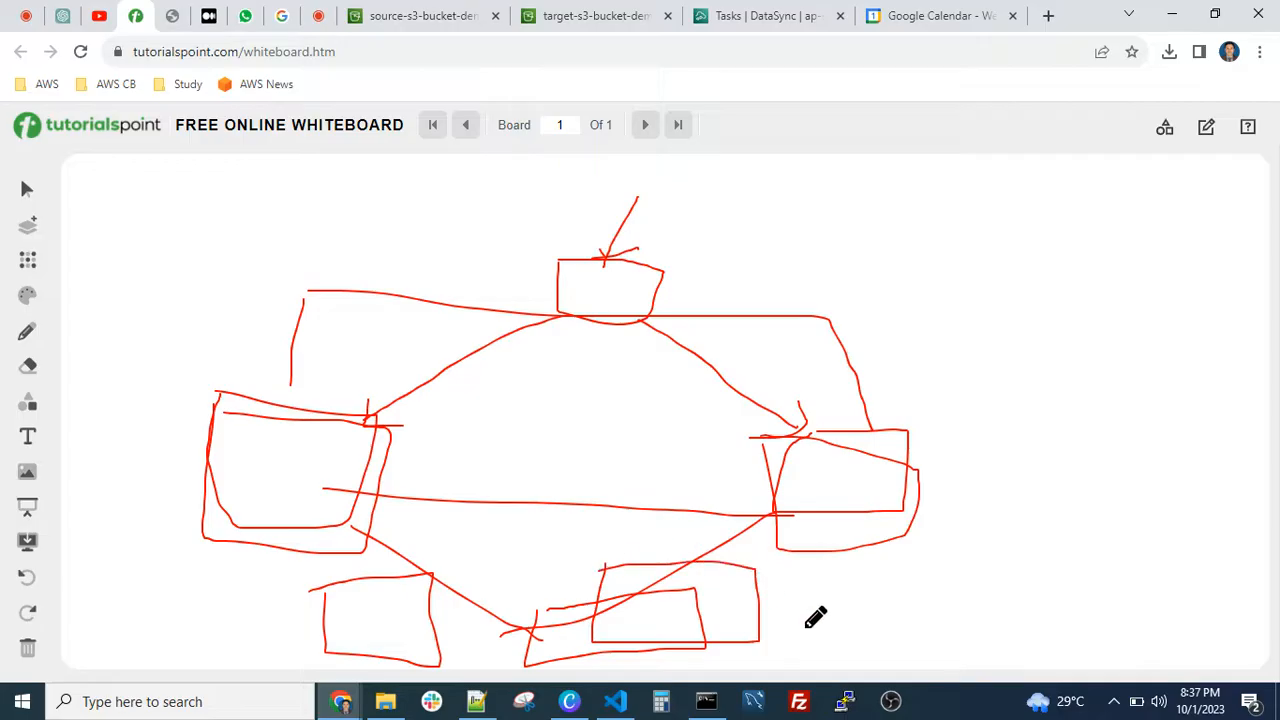
Link the lower middle box to a new box beside it, and draw a separate box labelled A in the upper area.
drag(745, 628, 858, 652)
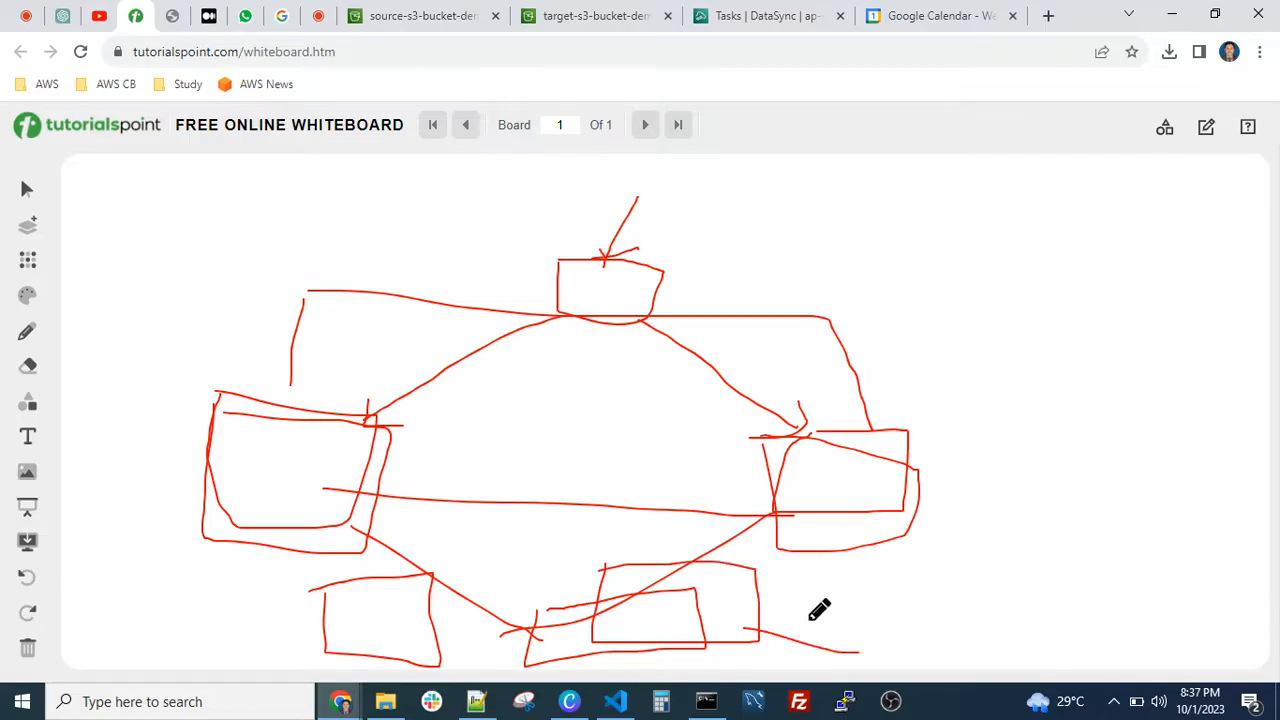
mouse_move(613, 566)
mouse_down()
mouse_move(606, 612)
mouse_move(764, 634)
mouse_move(766, 590)
mouse_move(606, 574)
mouse_up()
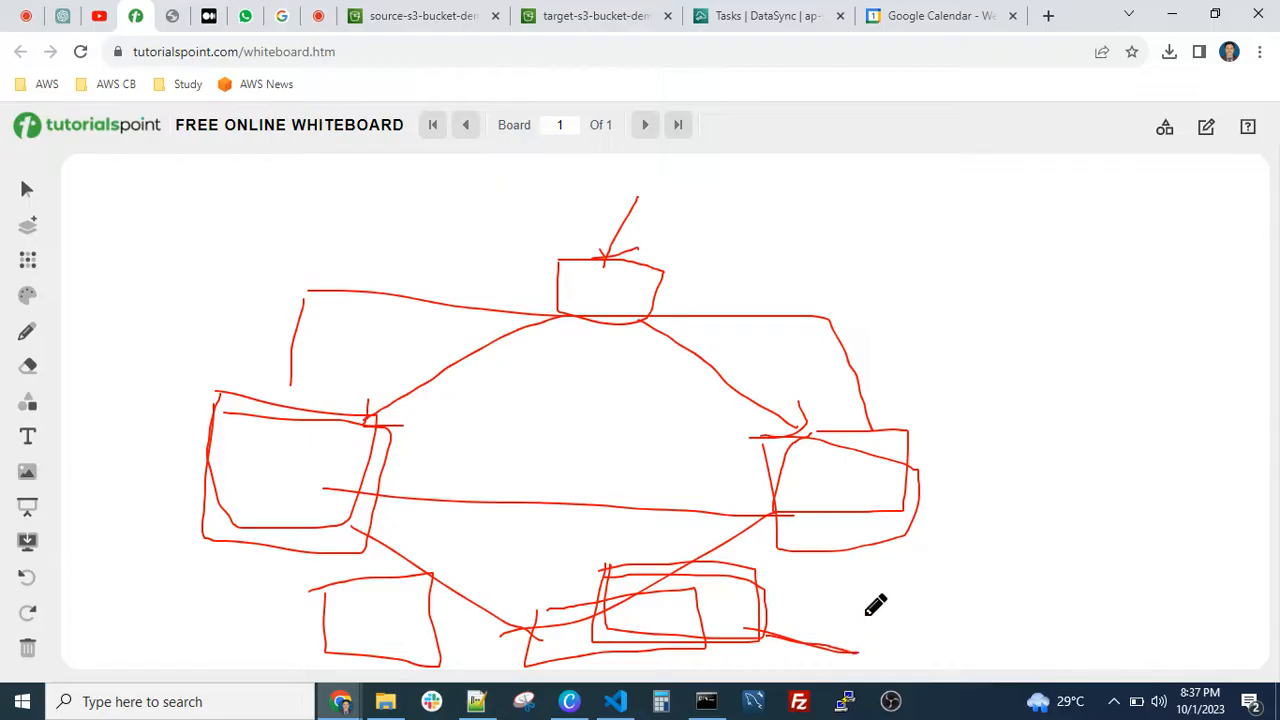
mouse_move(866, 615)
mouse_down()
mouse_move(871, 664)
mouse_move(945, 661)
mouse_move(975, 604)
mouse_move(872, 620)
mouse_up()
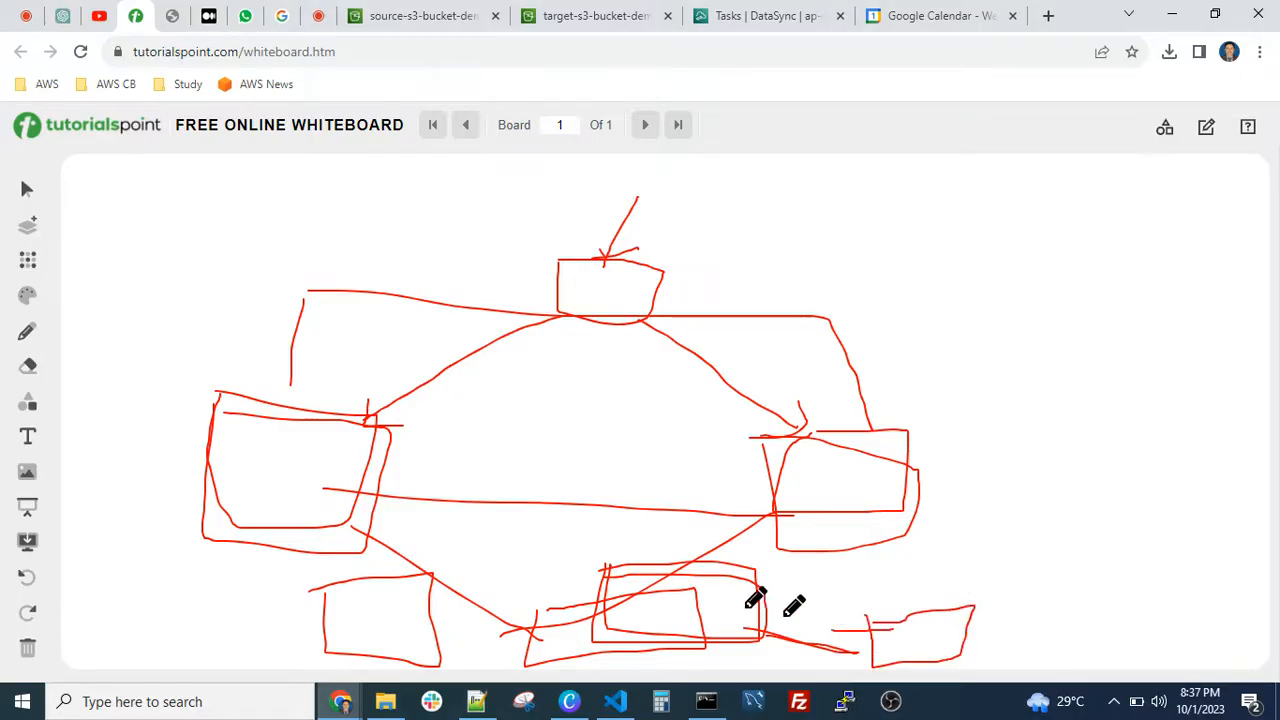
drag(738, 605, 884, 633)
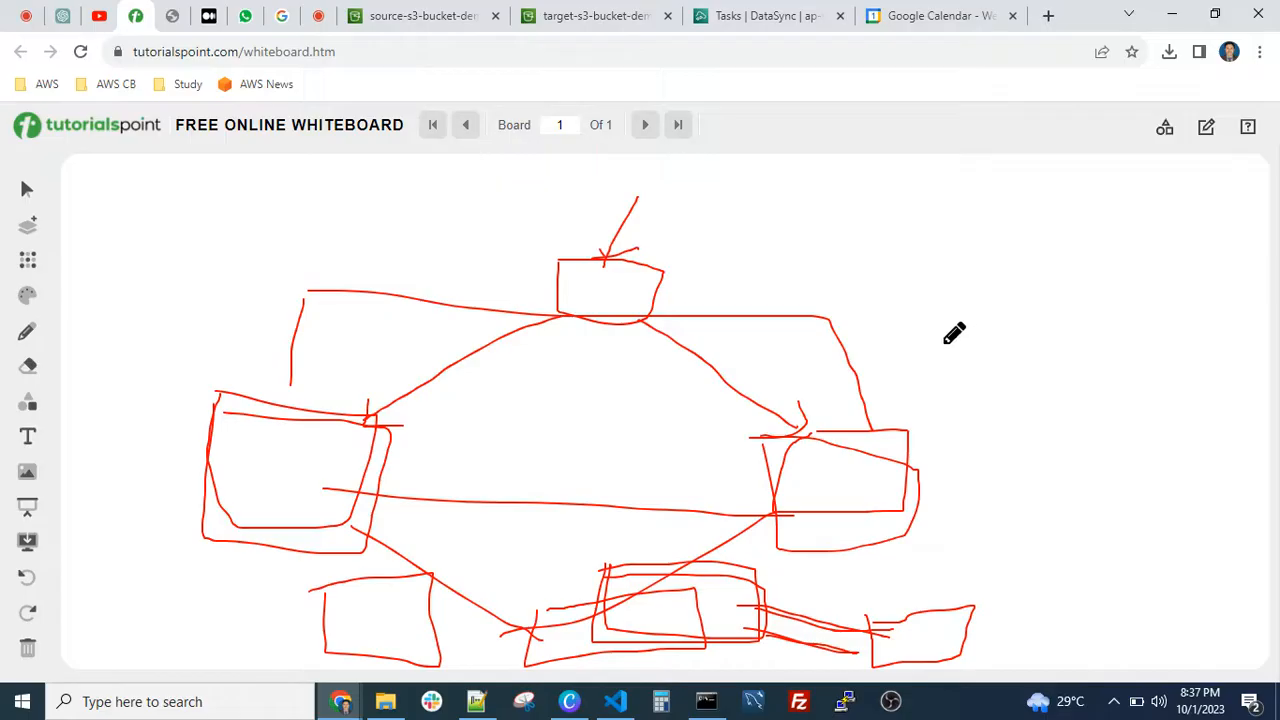
mouse_move(828, 207)
mouse_down()
mouse_move(806, 322)
mouse_move(960, 326)
mouse_move(942, 220)
mouse_move(831, 212)
mouse_up()
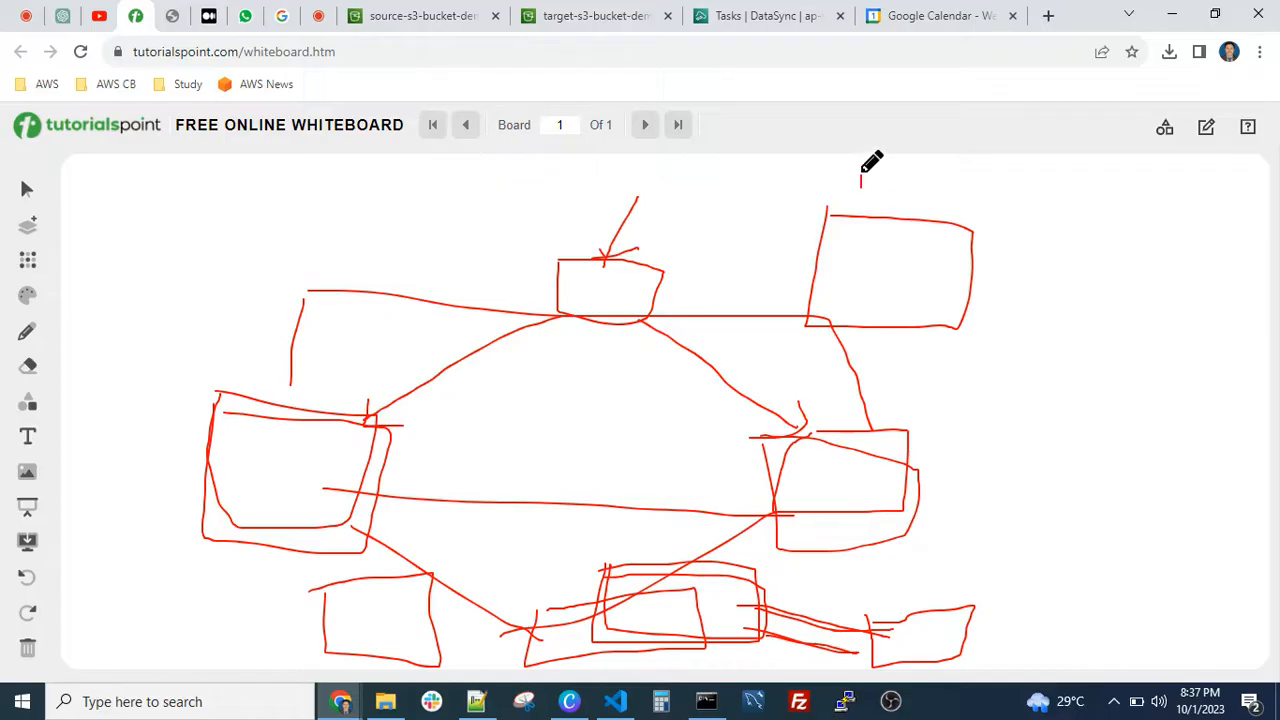
mouse_move(862, 174)
mouse_down()
mouse_move(882, 200)
mouse_move(876, 180)
mouse_up()
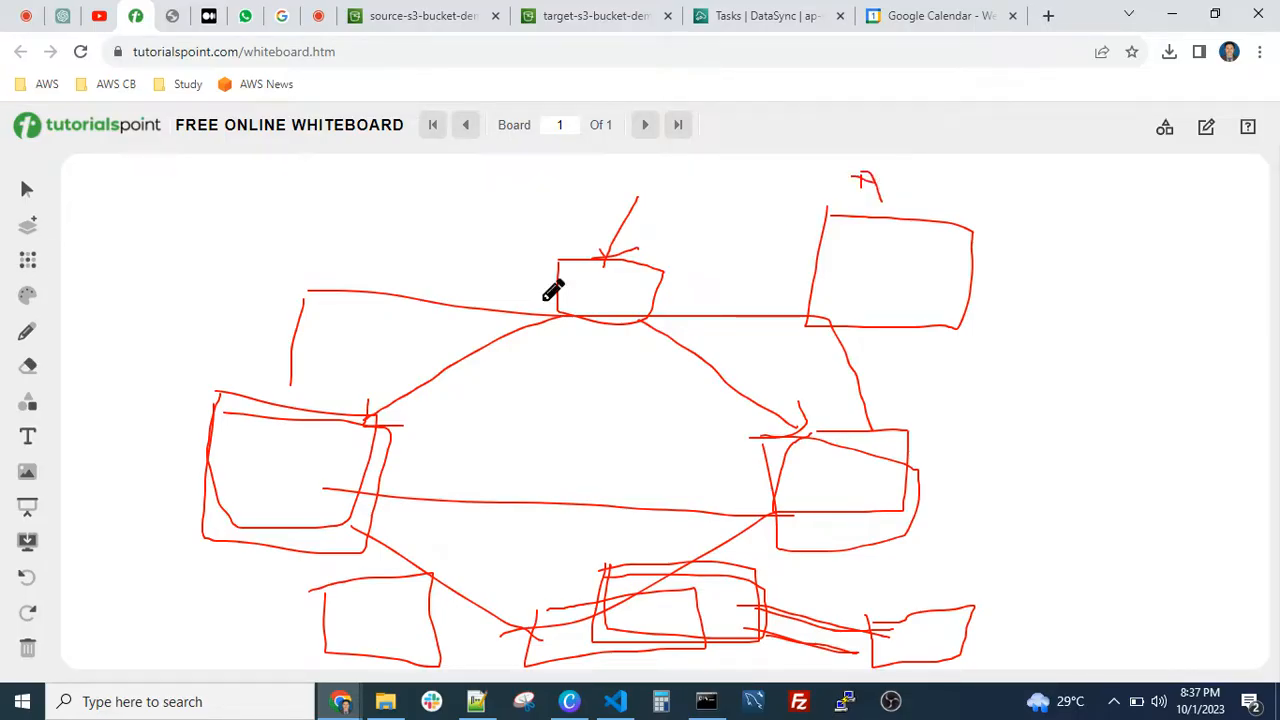
Clear the board and draw a box labelled A with the number 1 inside it.
click(42, 652)
click(603, 449)
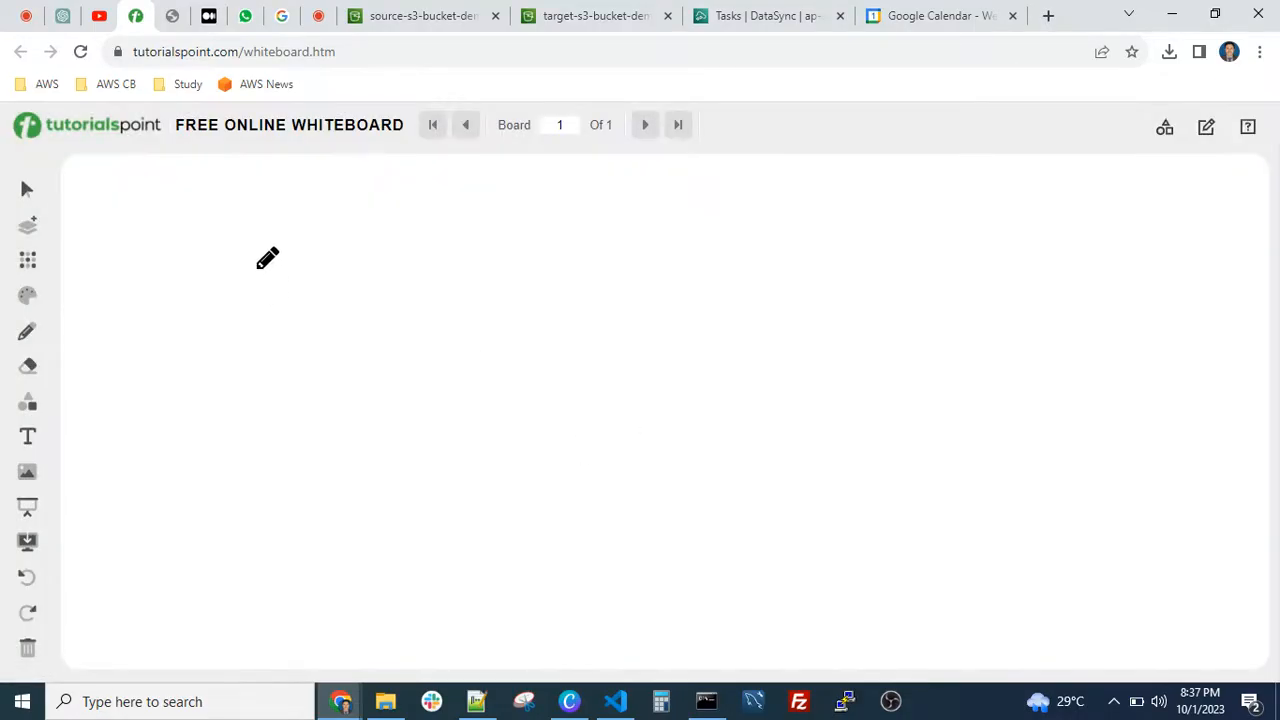
mouse_move(257, 268)
mouse_down()
mouse_move(243, 440)
mouse_move(457, 449)
mouse_move(463, 271)
mouse_move(258, 265)
mouse_move(358, 238)
mouse_up()
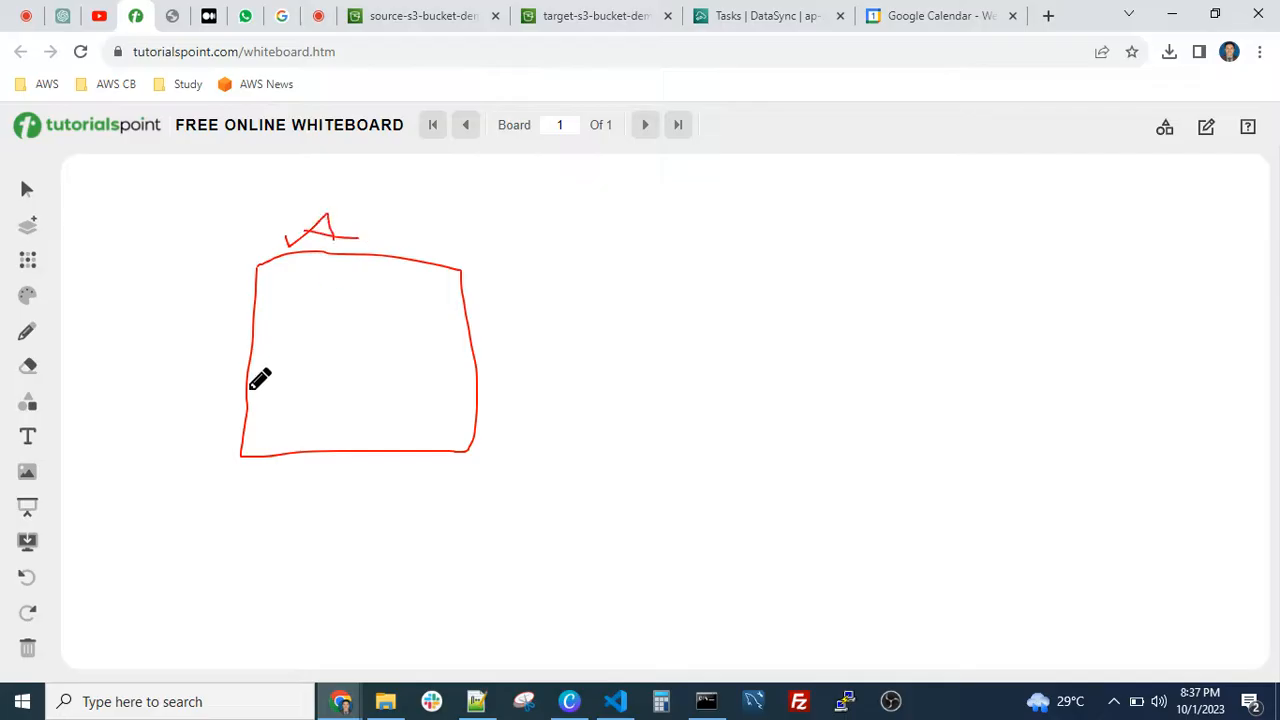
drag(321, 332, 331, 380)
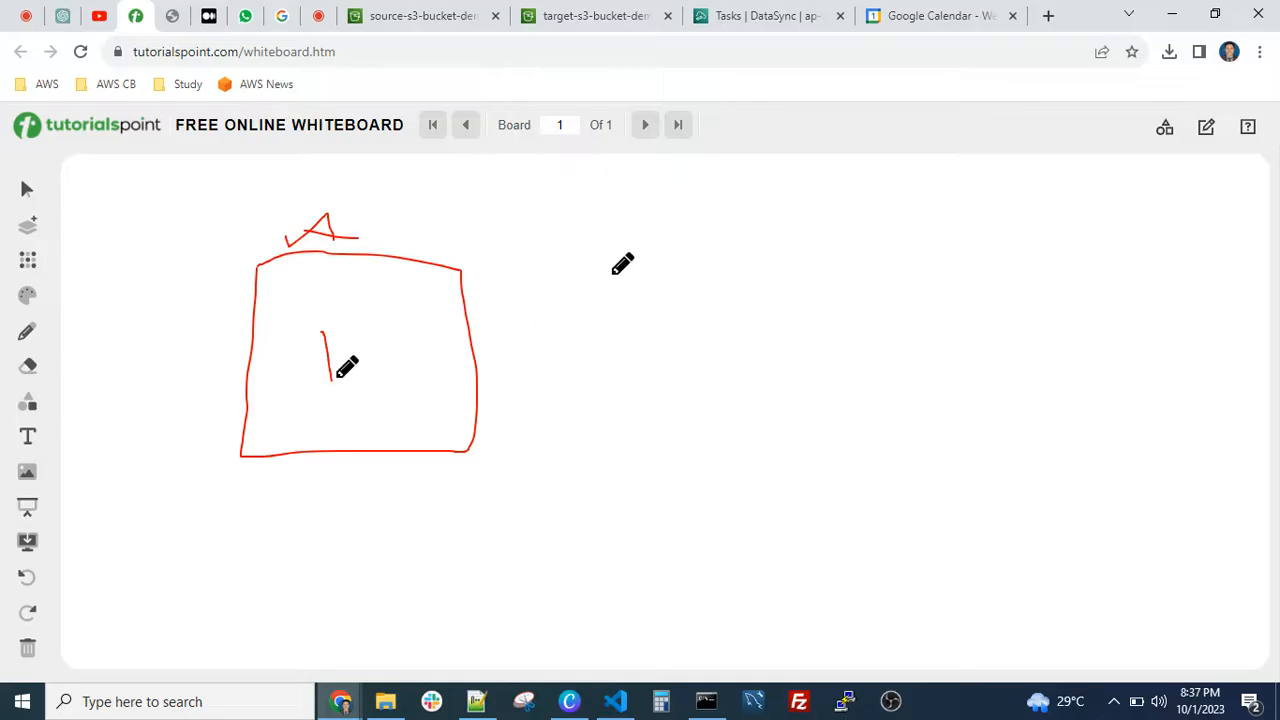
Draw a second box containing the number 2, and arrows leading from box 1 towards box 2.
mouse_move(758, 264)
mouse_down()
mouse_move(784, 457)
mouse_move(1034, 386)
mouse_move(1022, 287)
mouse_move(916, 262)
mouse_move(770, 284)
mouse_up()
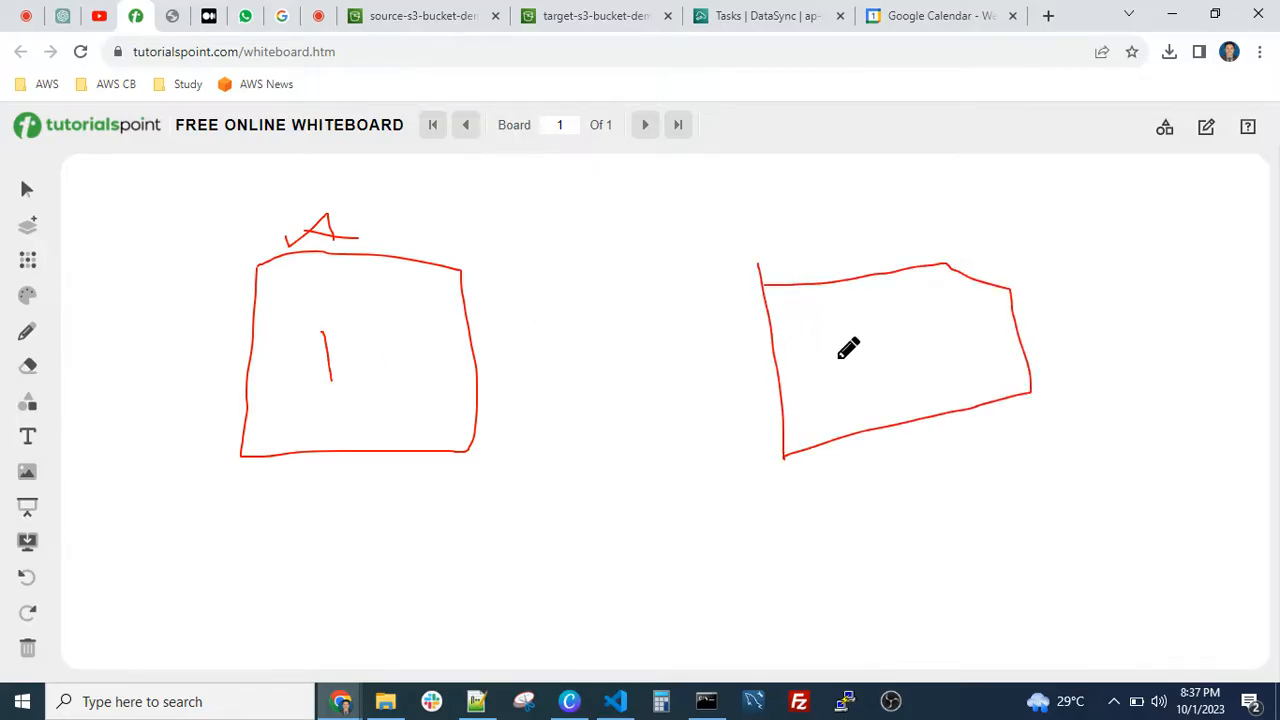
mouse_move(837, 359)
mouse_down()
mouse_move(862, 345)
mouse_move(835, 383)
mouse_move(888, 381)
mouse_up()
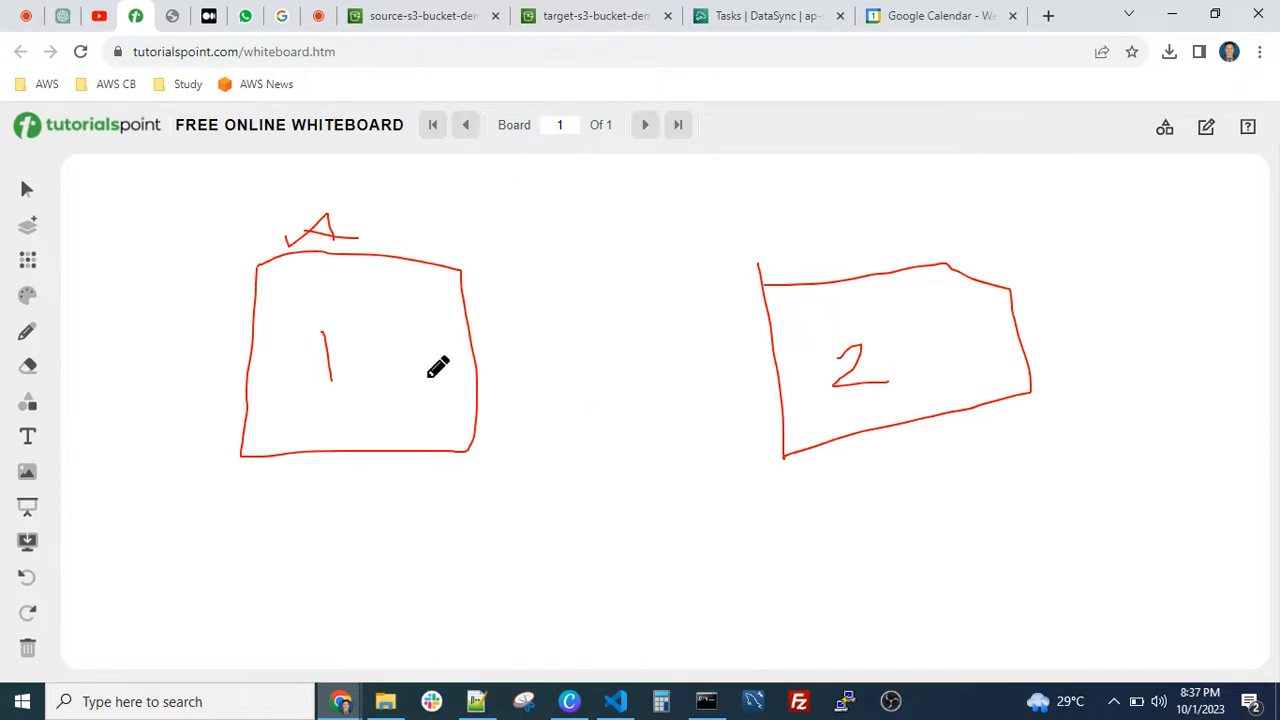
mouse_move(428, 377)
mouse_down()
mouse_move(551, 428)
mouse_move(538, 452)
mouse_move(856, 458)
mouse_move(834, 470)
mouse_up()
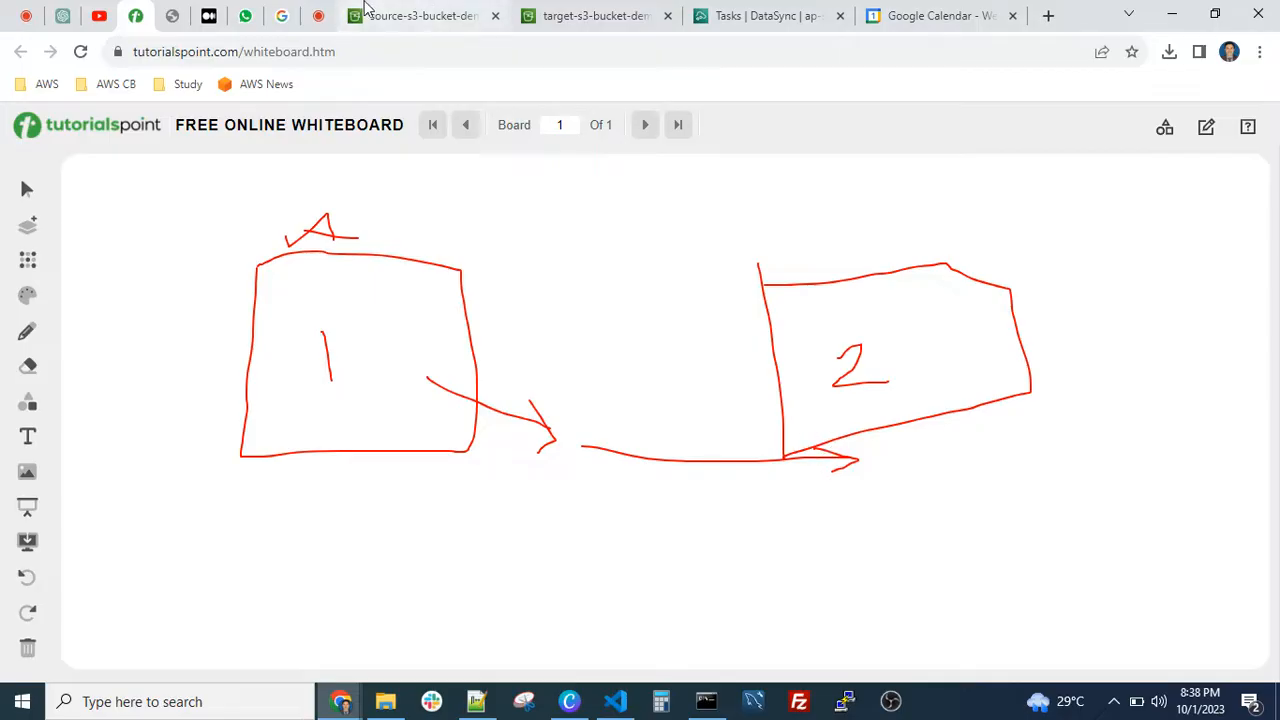
From the source-s3-bucket-demo page, search AWS for "dms" and open Database Migration Service in a new browser tab.
click(410, 17)
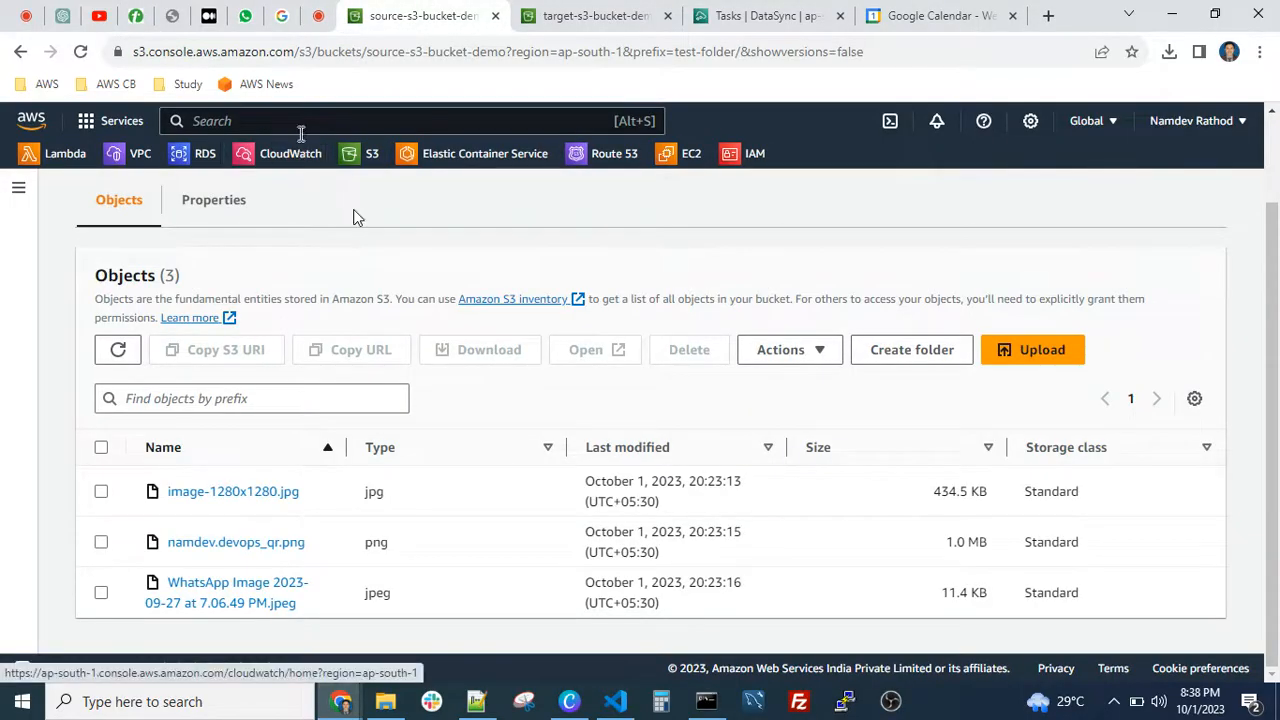
click(300, 120)
text(dms)
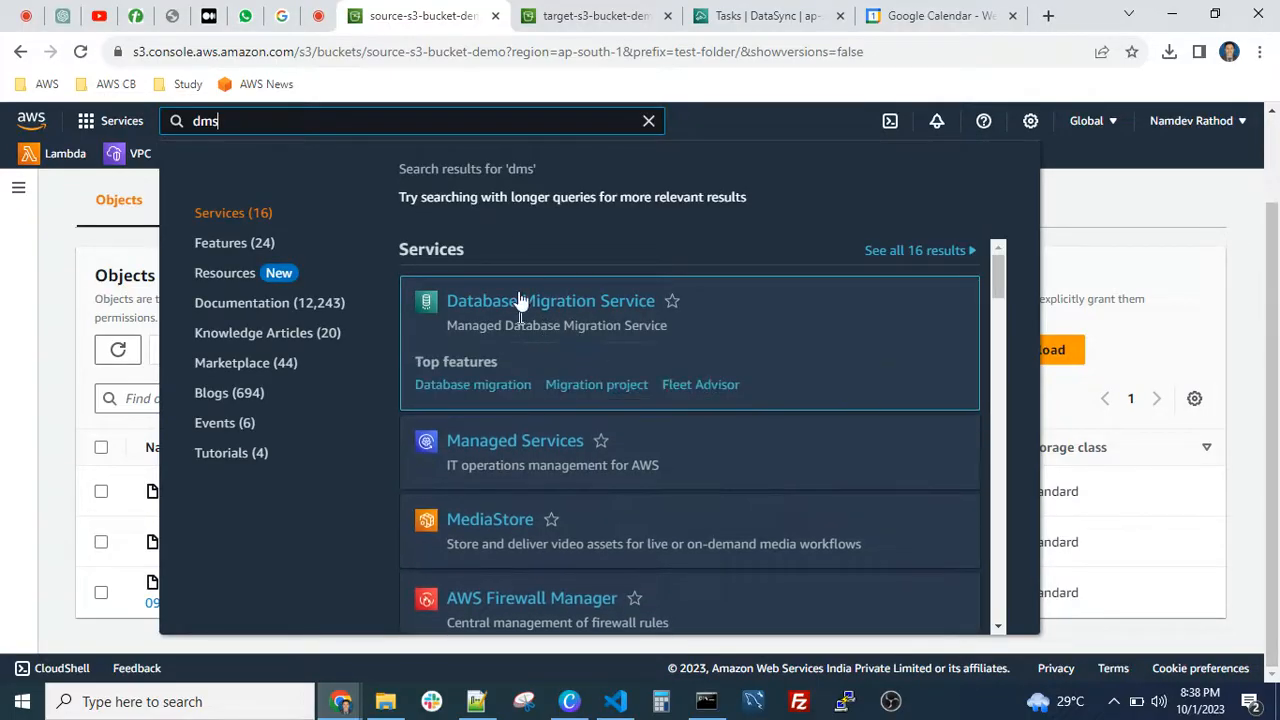
right_click(517, 303)
click(598, 306)
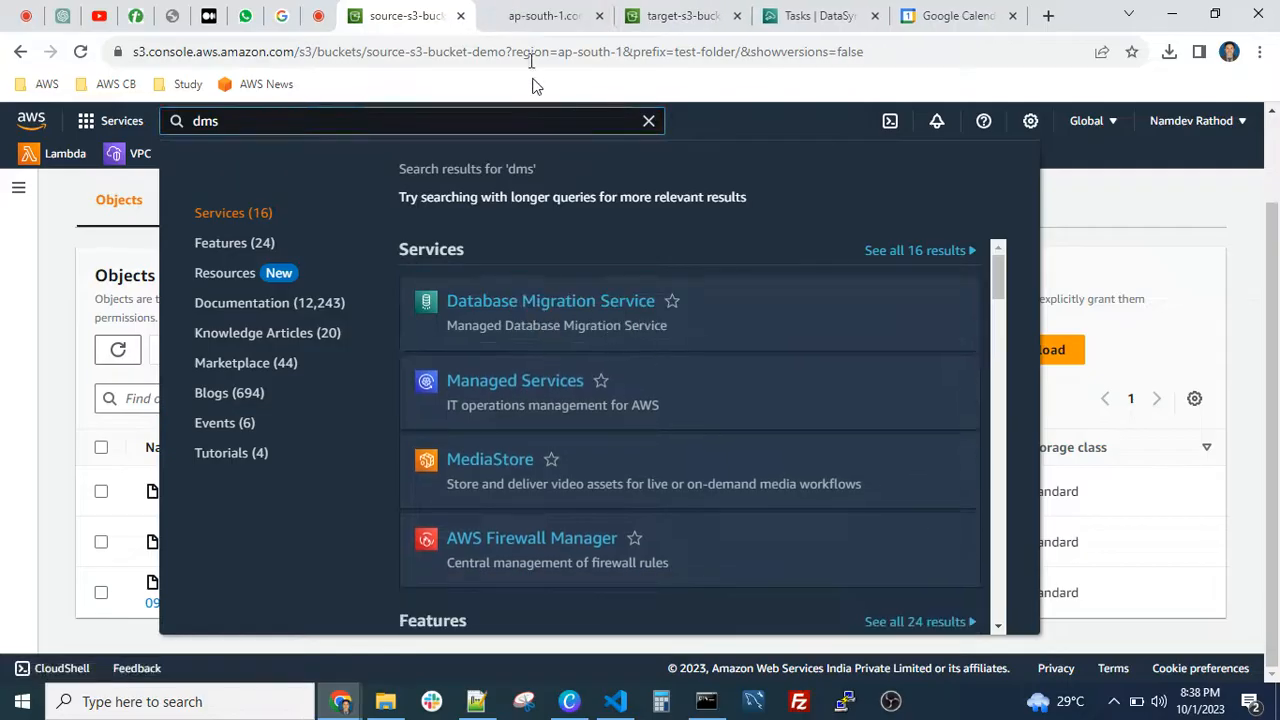
click(527, 20)
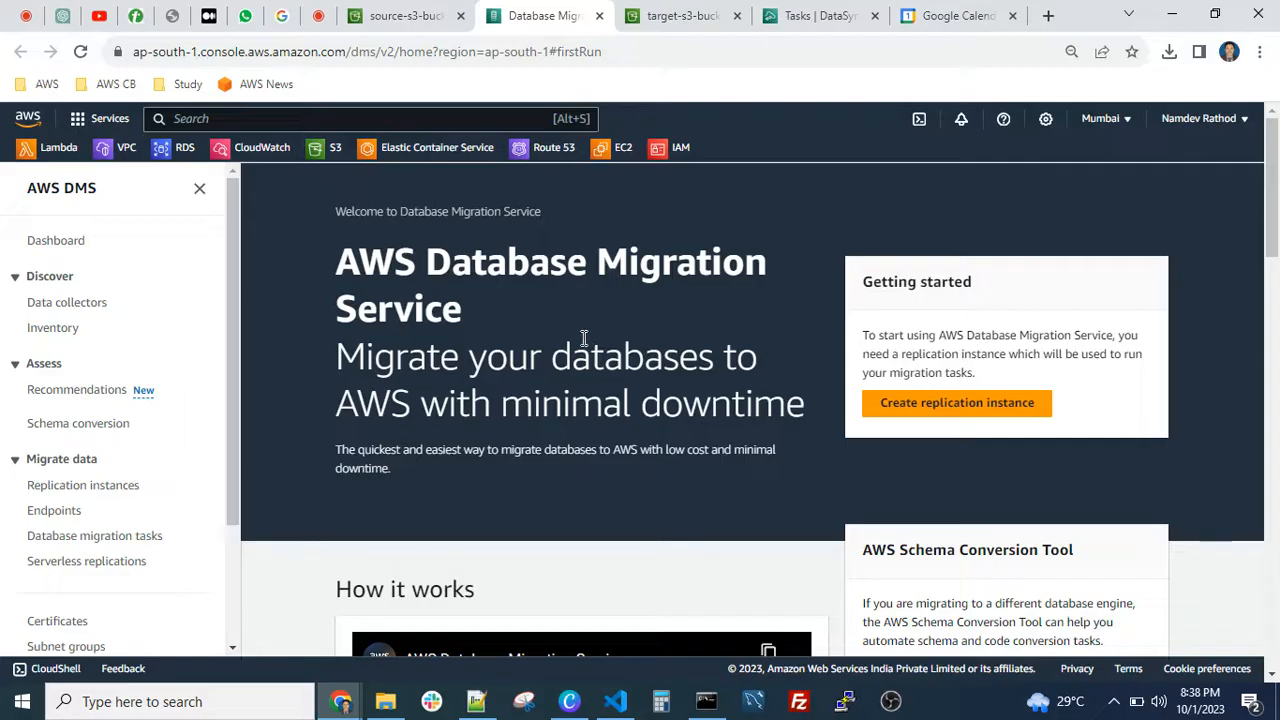
Highlight the AWS Database Migration Service heading on the welcome page to point it out.
drag(463, 310, 341, 283)
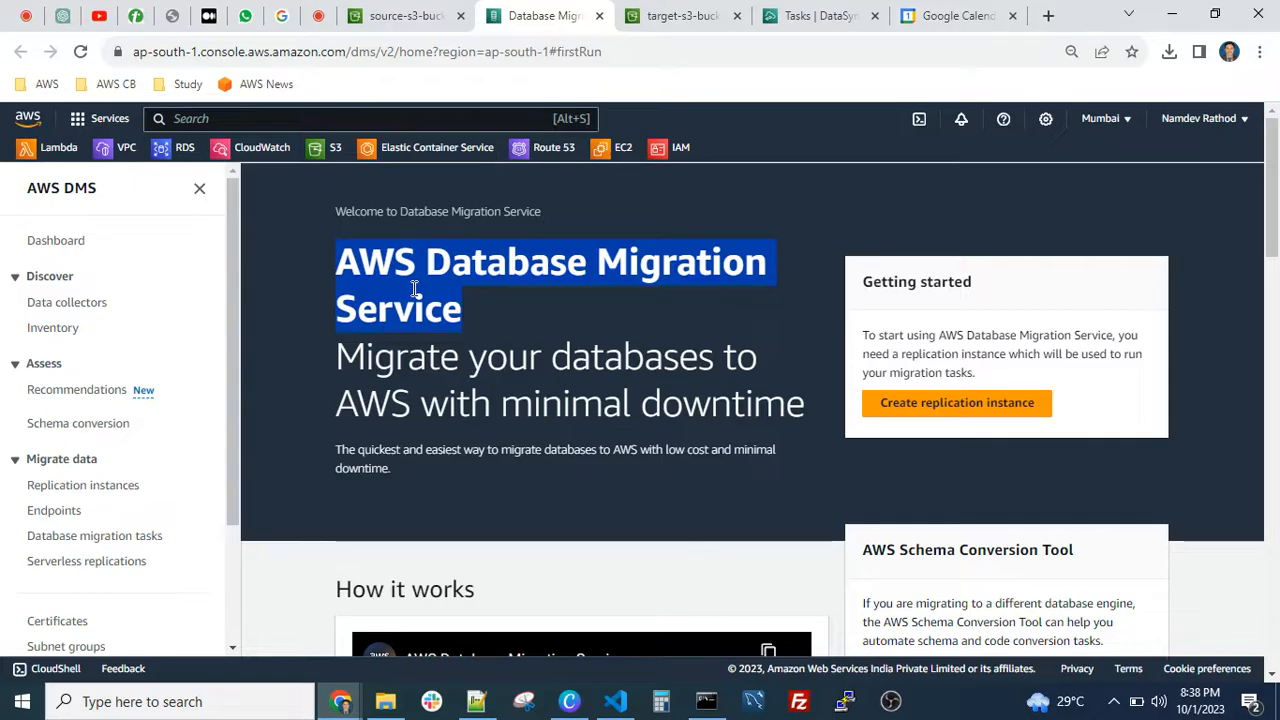
click(498, 304)
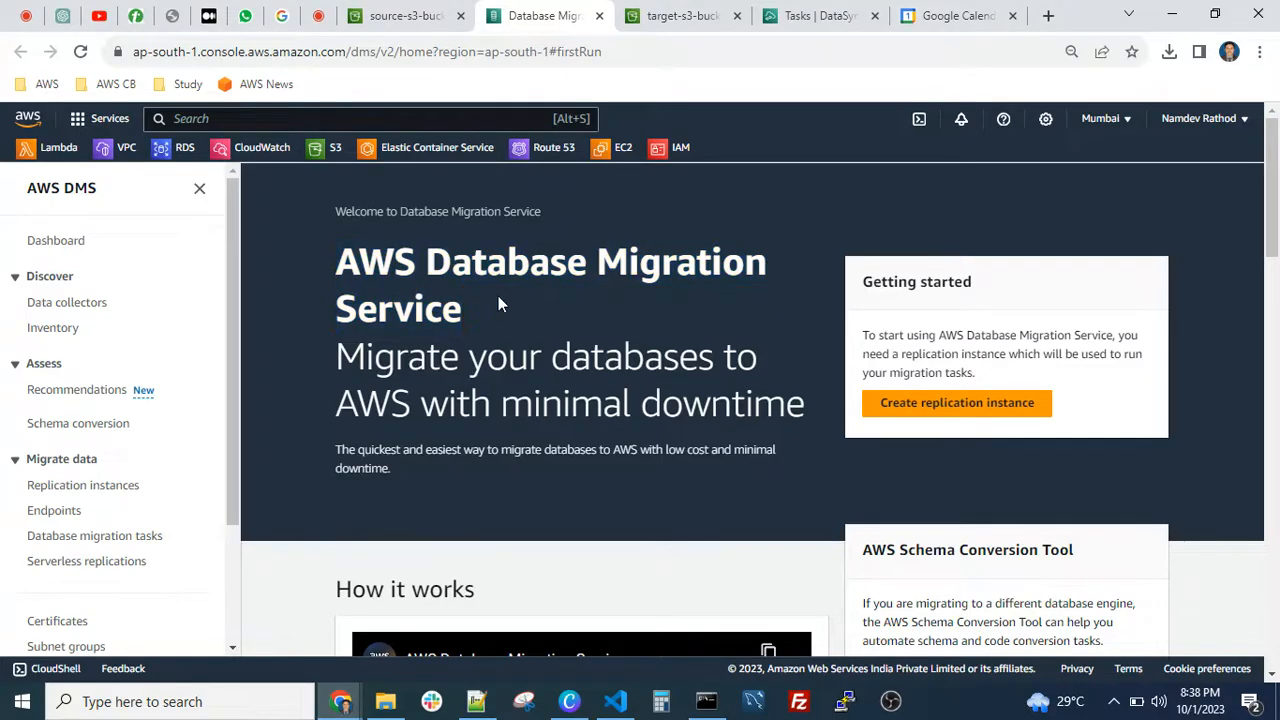
drag(462, 292, 338, 248)
click(375, 250)
Review the AWS DMS navigation entries and open the Endpoints list.
scroll(80, 420, down, 3)
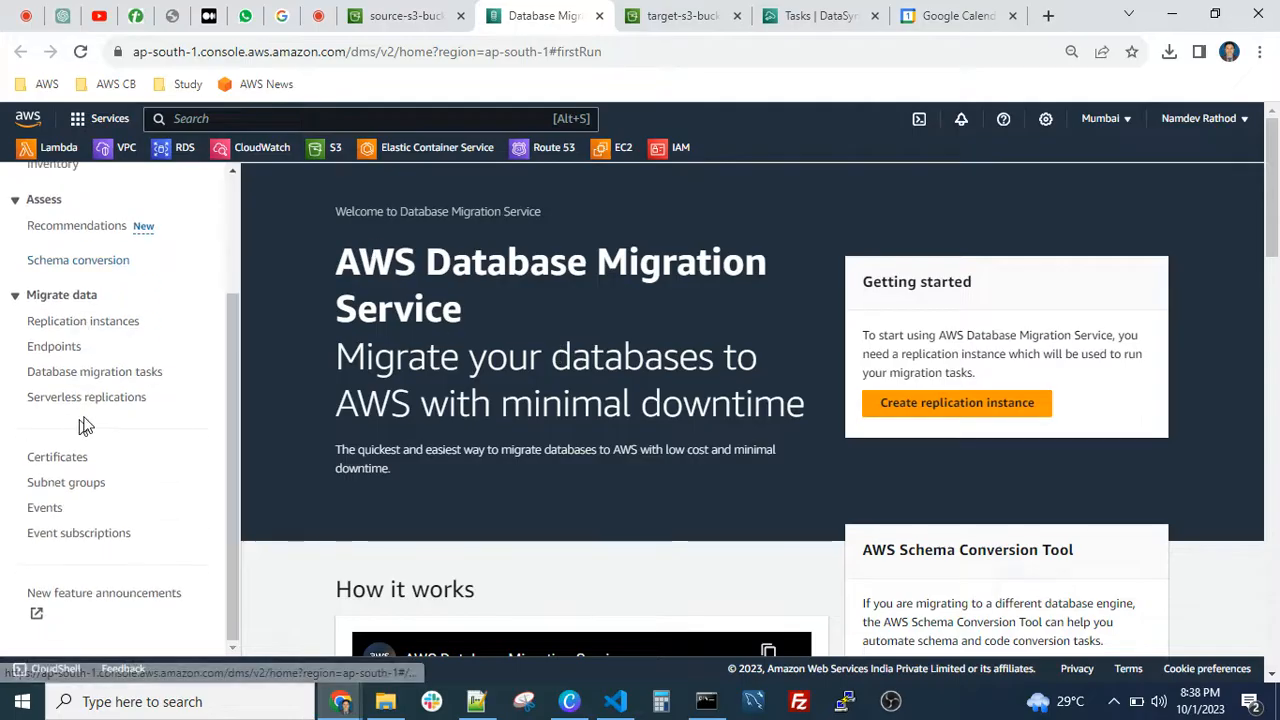
scroll(150, 445, up, 3)
scroll(80, 423, down, 2)
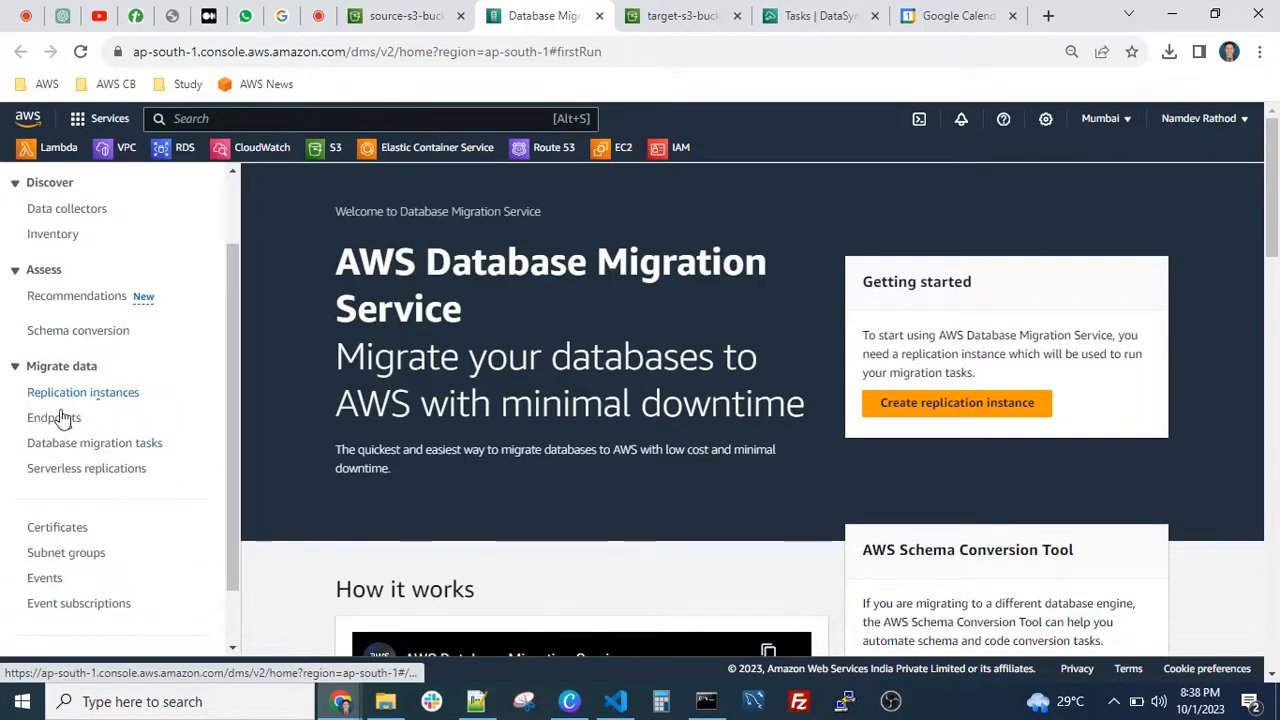
click(55, 418)
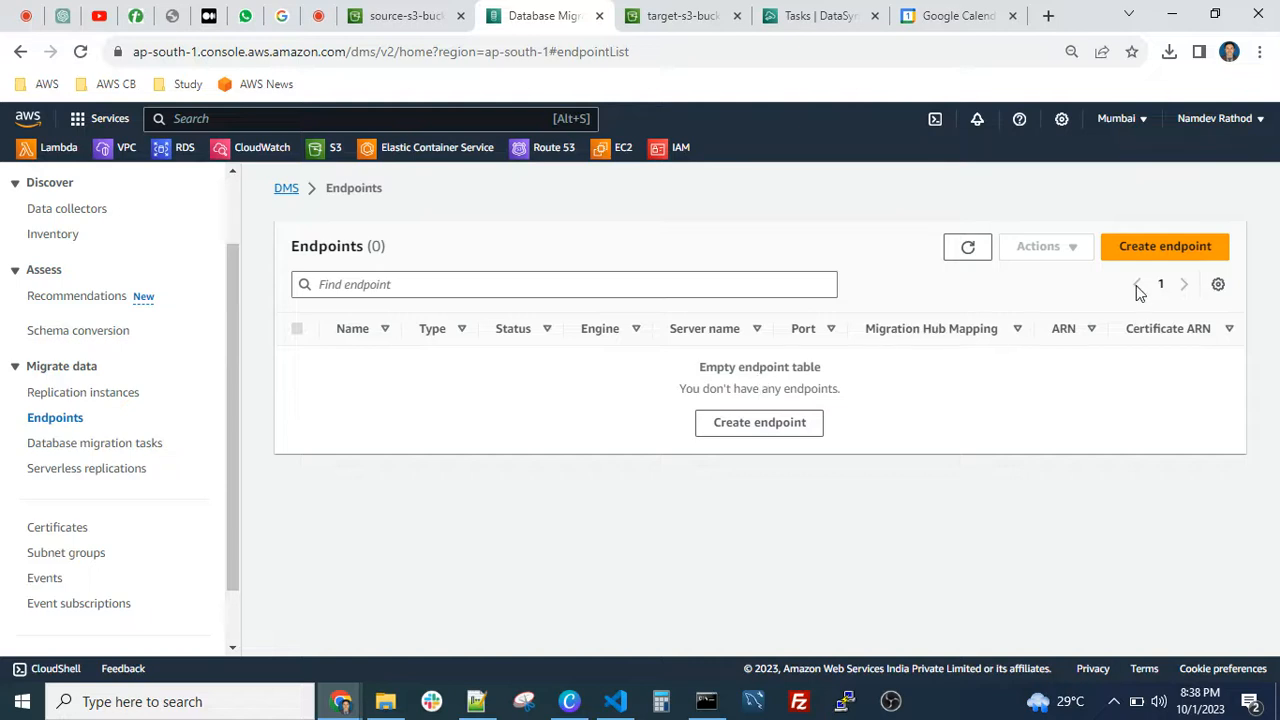
Review the DMS replication instances, close the Database Migration Service tab and dismiss the AWS search results.
click(75, 393)
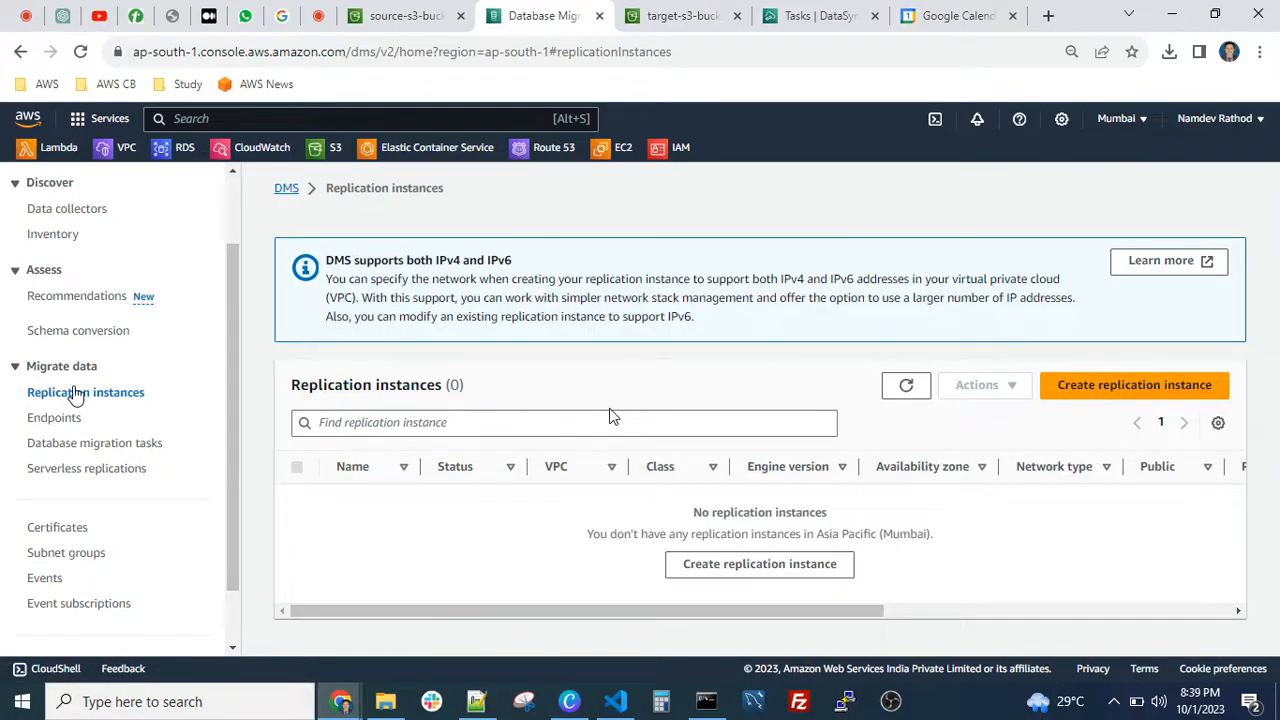
scroll(115, 460, up, 2)
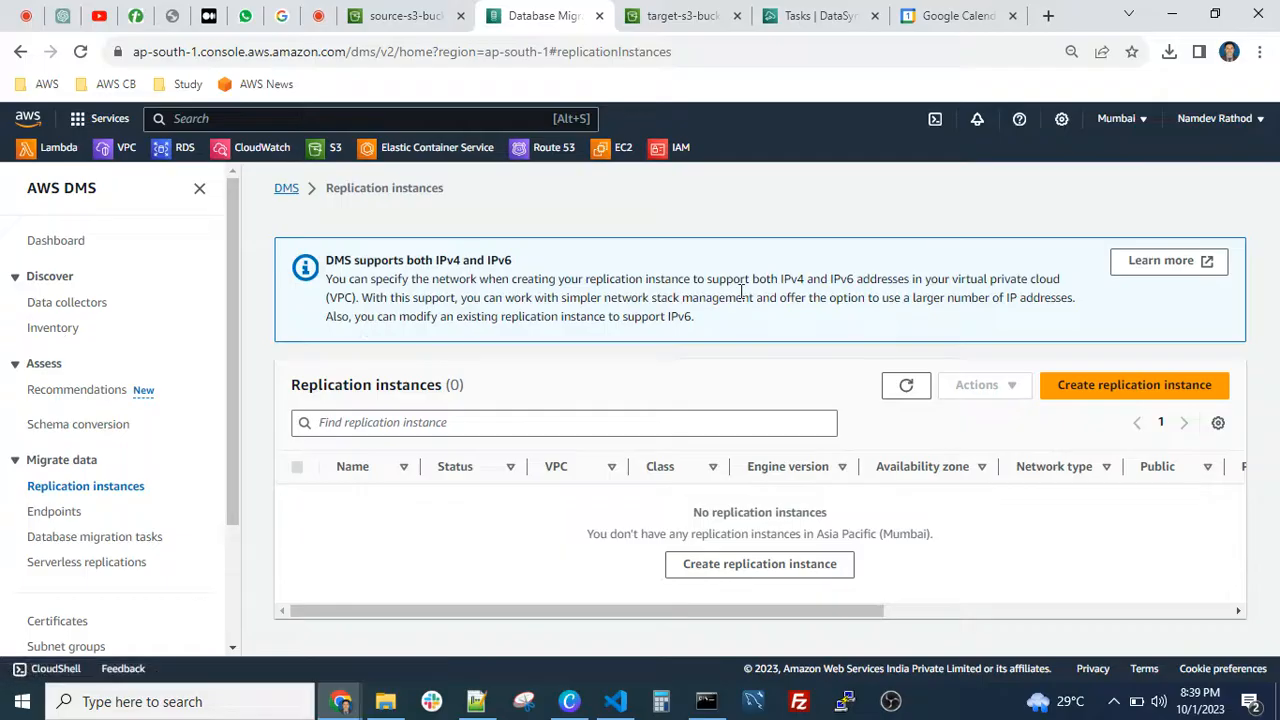
click(287, 190)
click(600, 17)
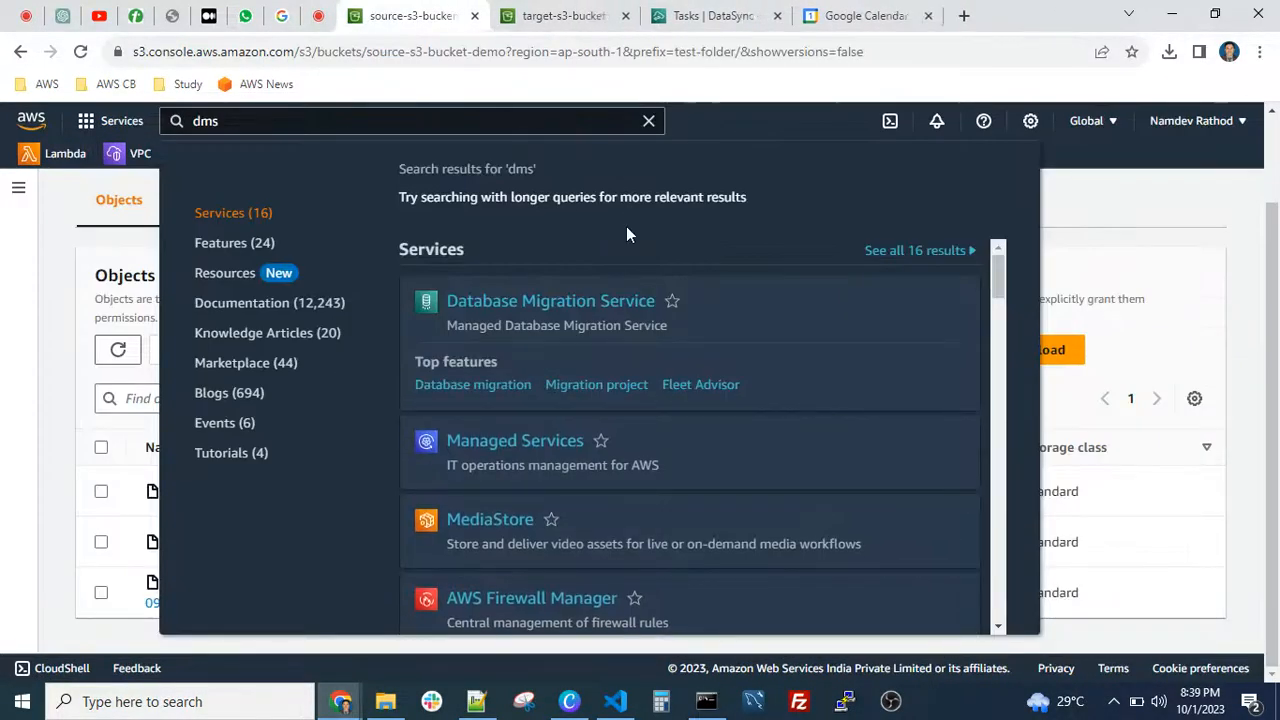
click(1163, 220)
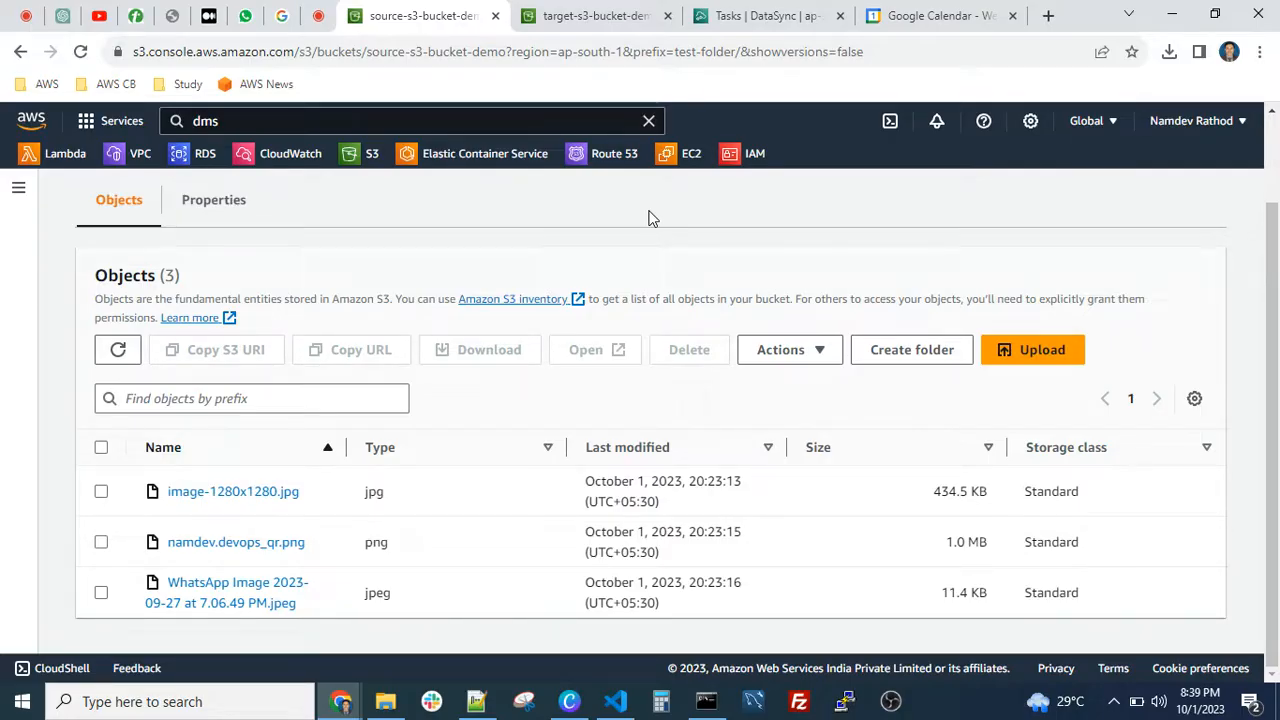
Open Amazon RDS in a new browser tab and display its Databases list.
right_click(208, 160)
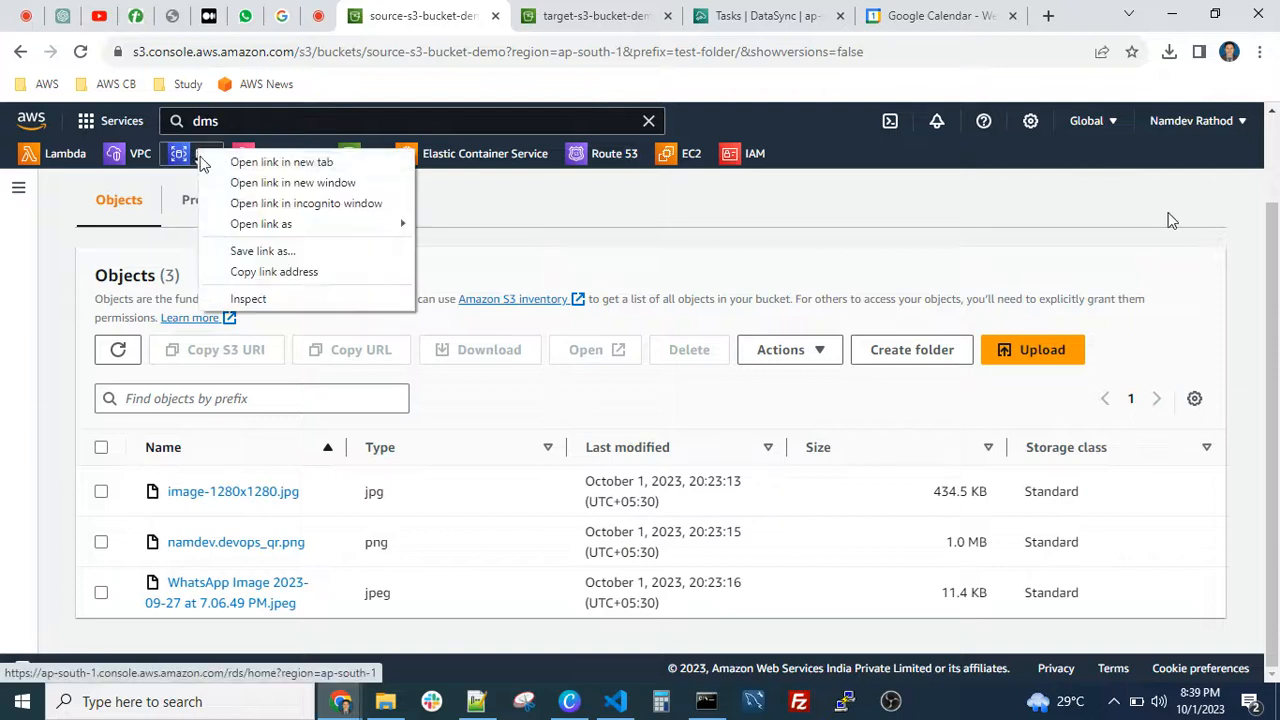
click(236, 163)
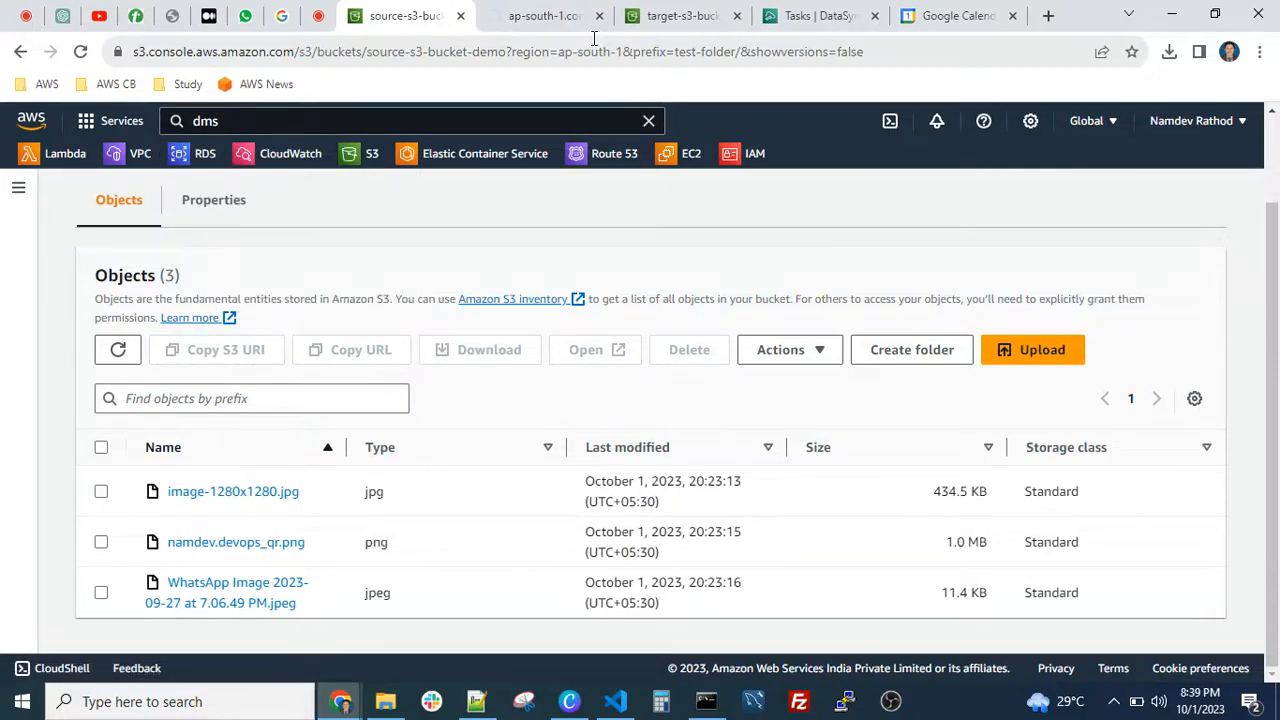
click(545, 28)
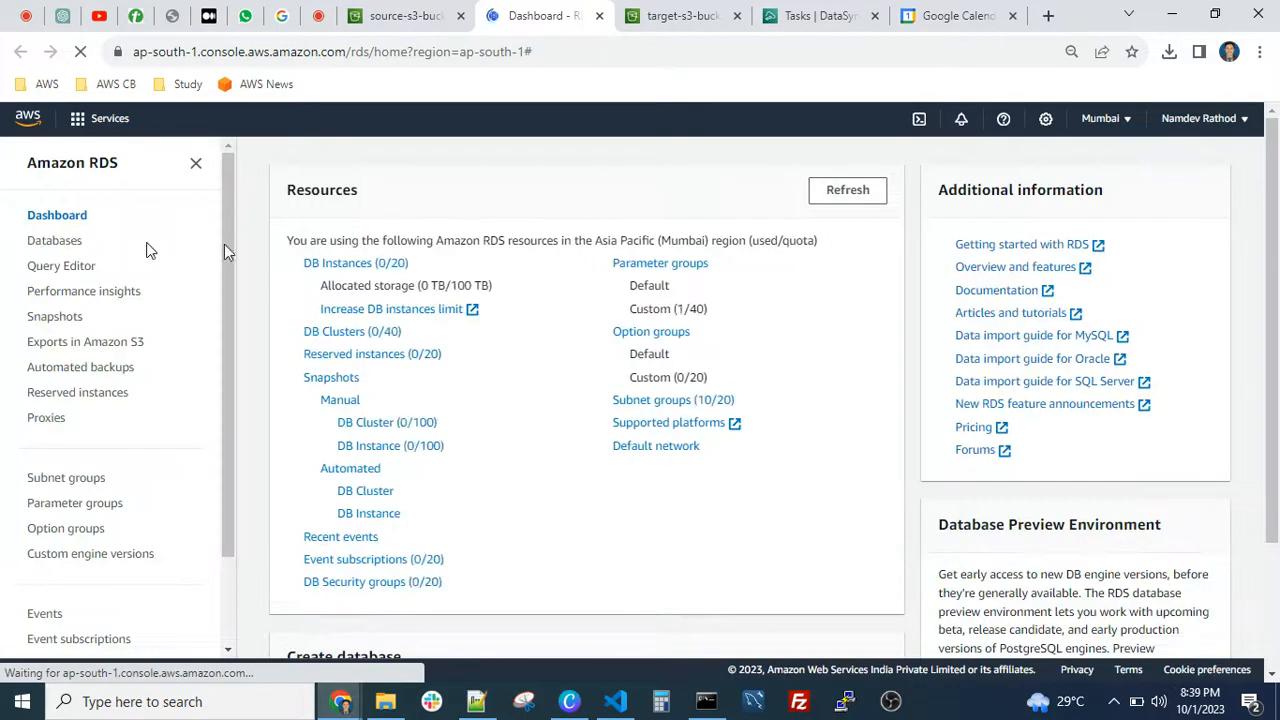
click(347, 287)
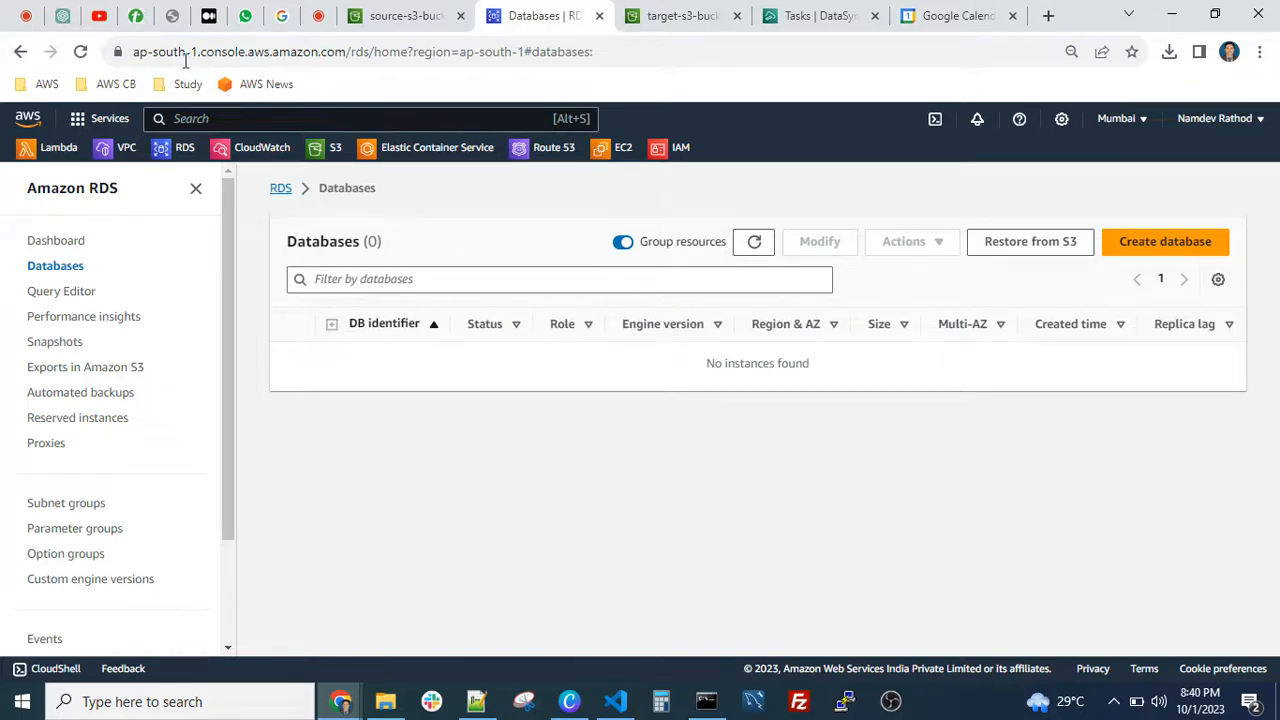
Revisit the whiteboard diagram, return to the RDS Databases page and refresh the list.
click(136, 16)
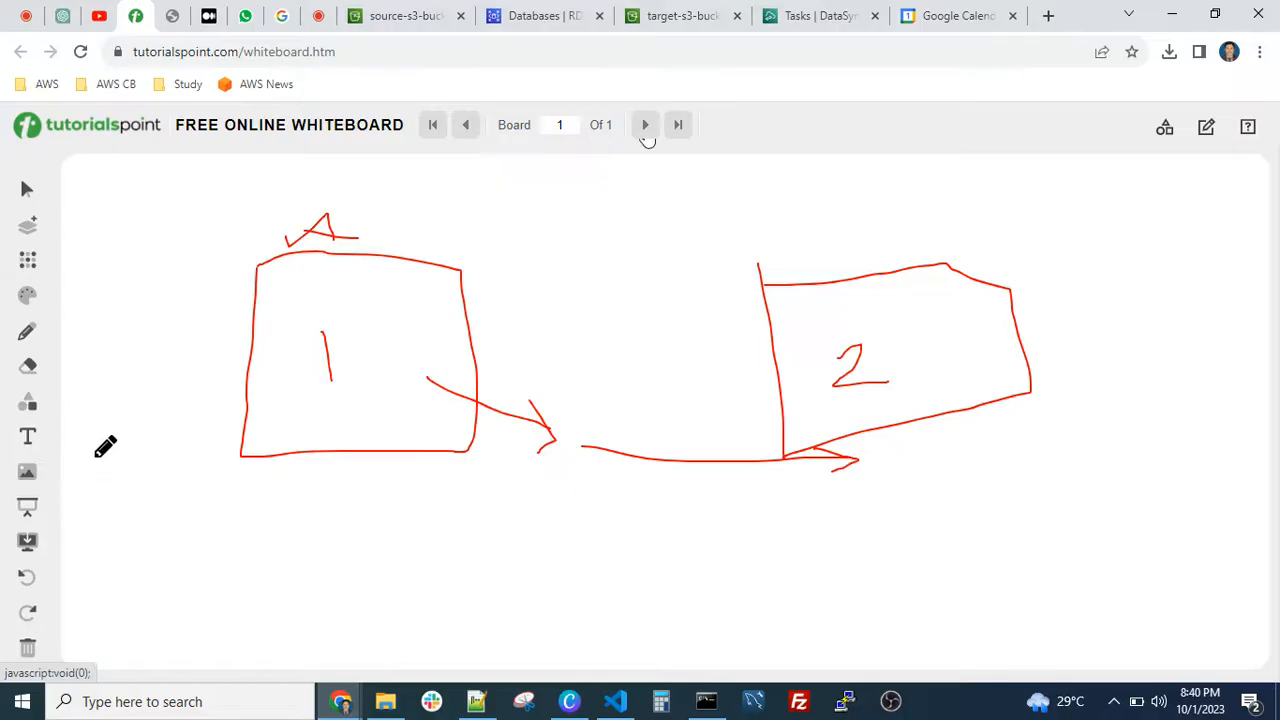
click(548, 16)
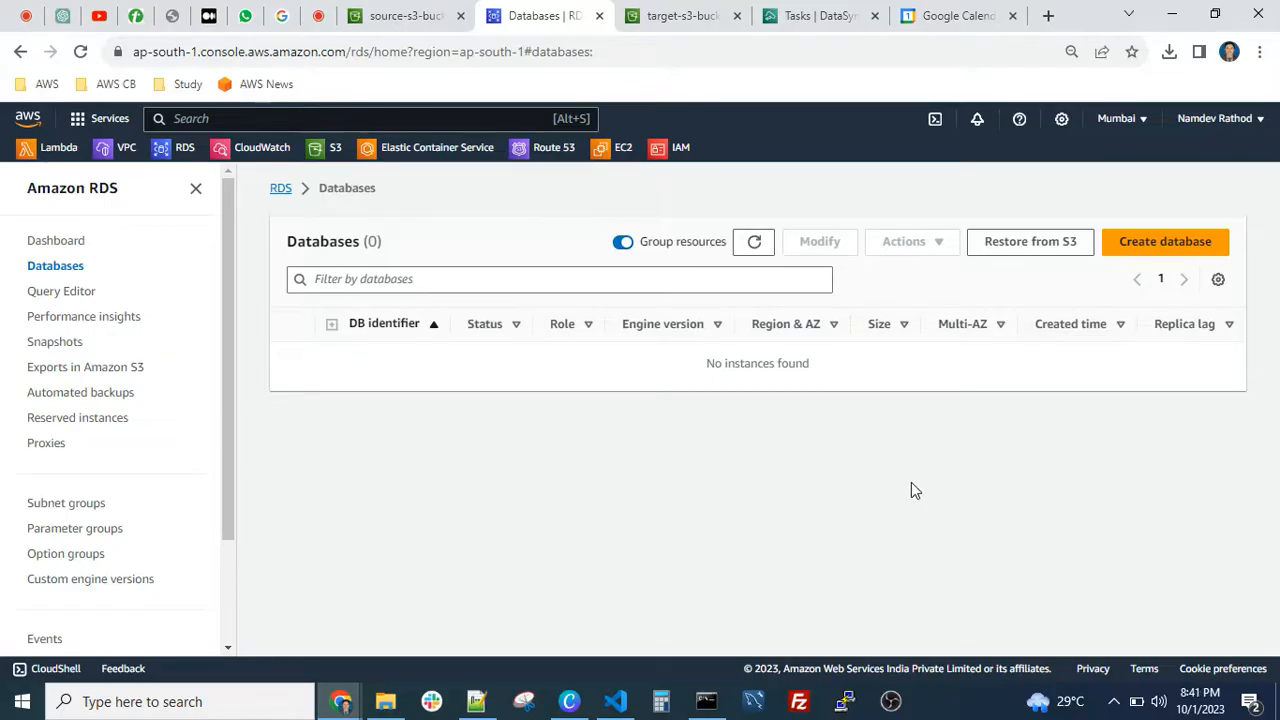
click(756, 243)
click(752, 245)
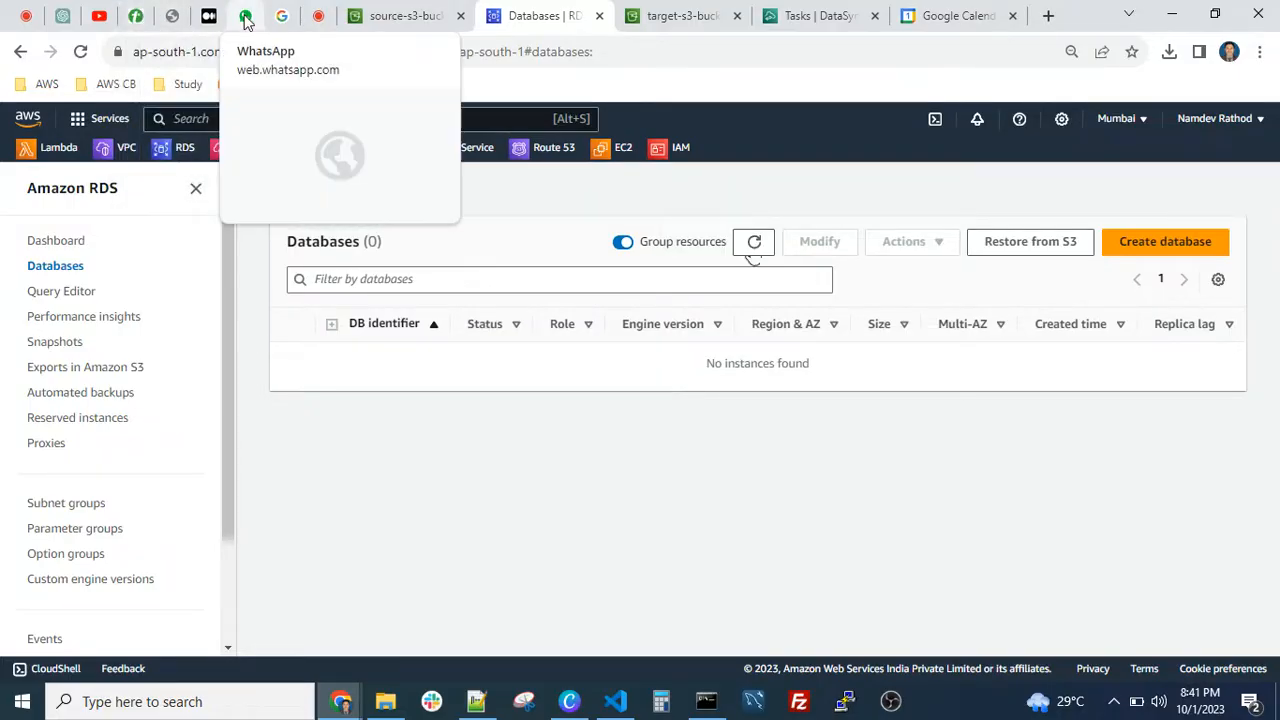
On the whiteboard, write a second letter mark above box 1 and draw additional arrows from box 1 towards box 2.
click(136, 15)
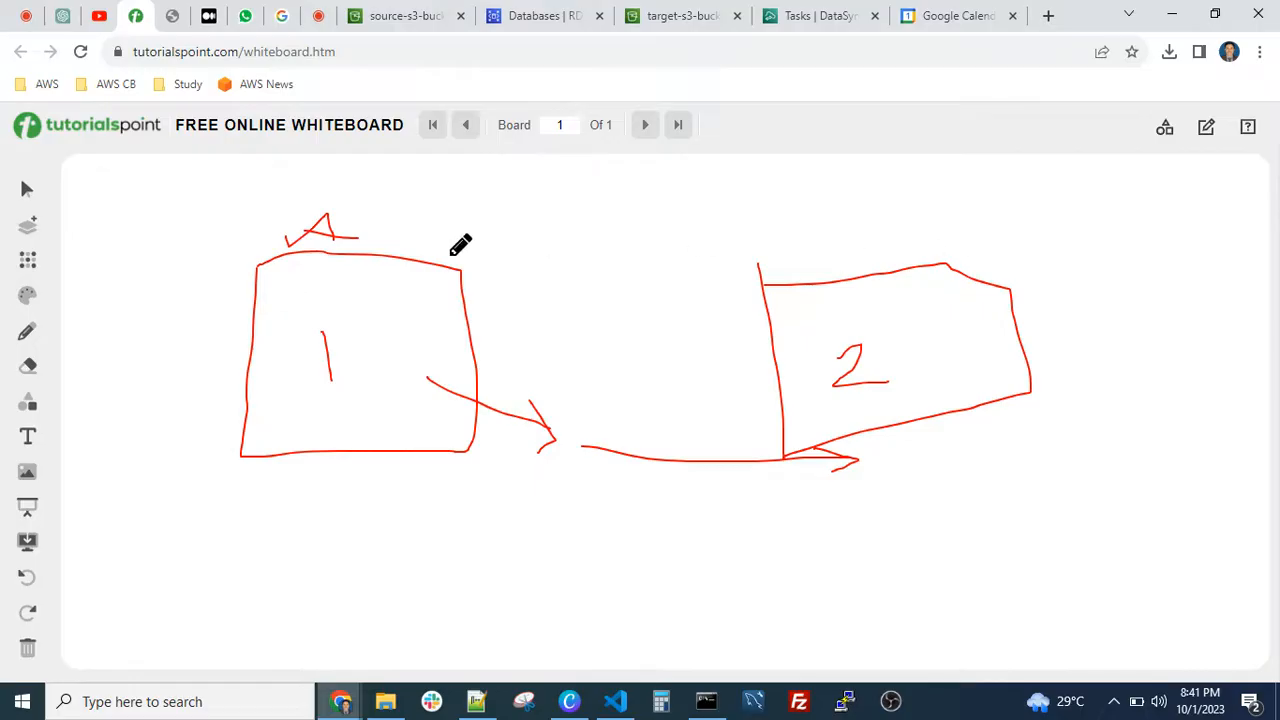
drag(402, 245, 469, 236)
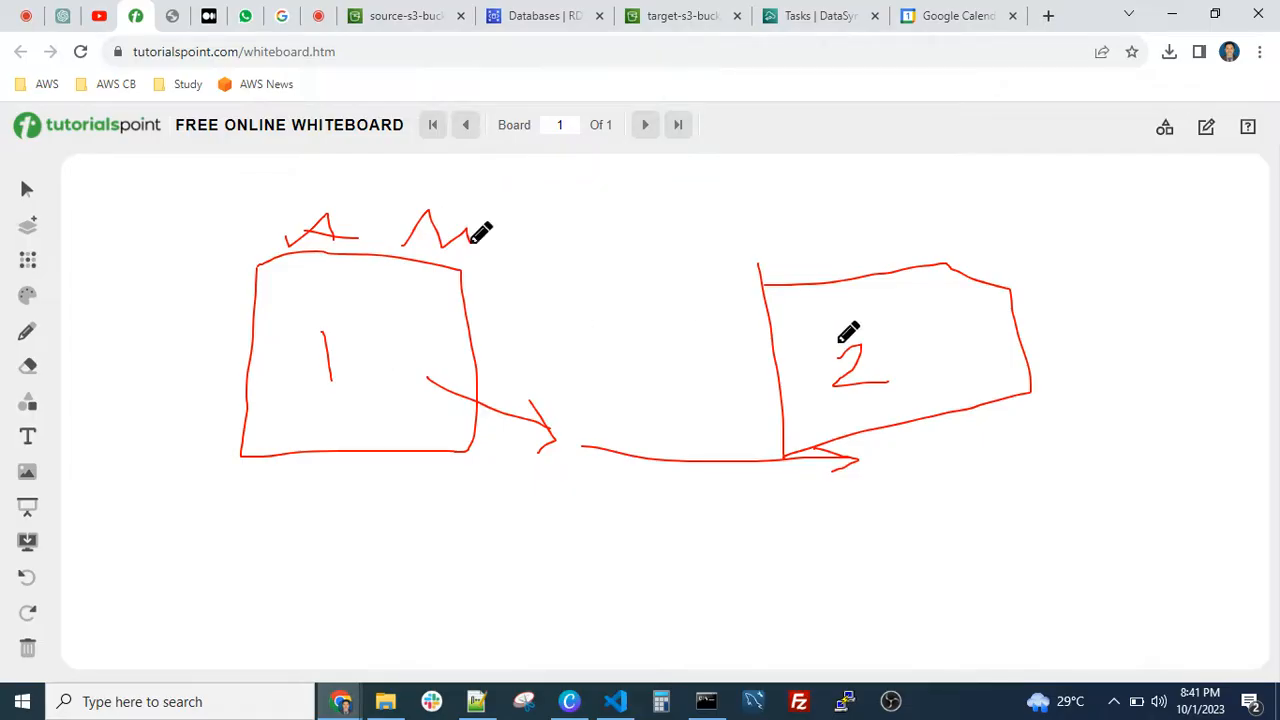
mouse_move(652, 313)
mouse_down()
mouse_move(800, 308)
mouse_move(796, 332)
mouse_up()
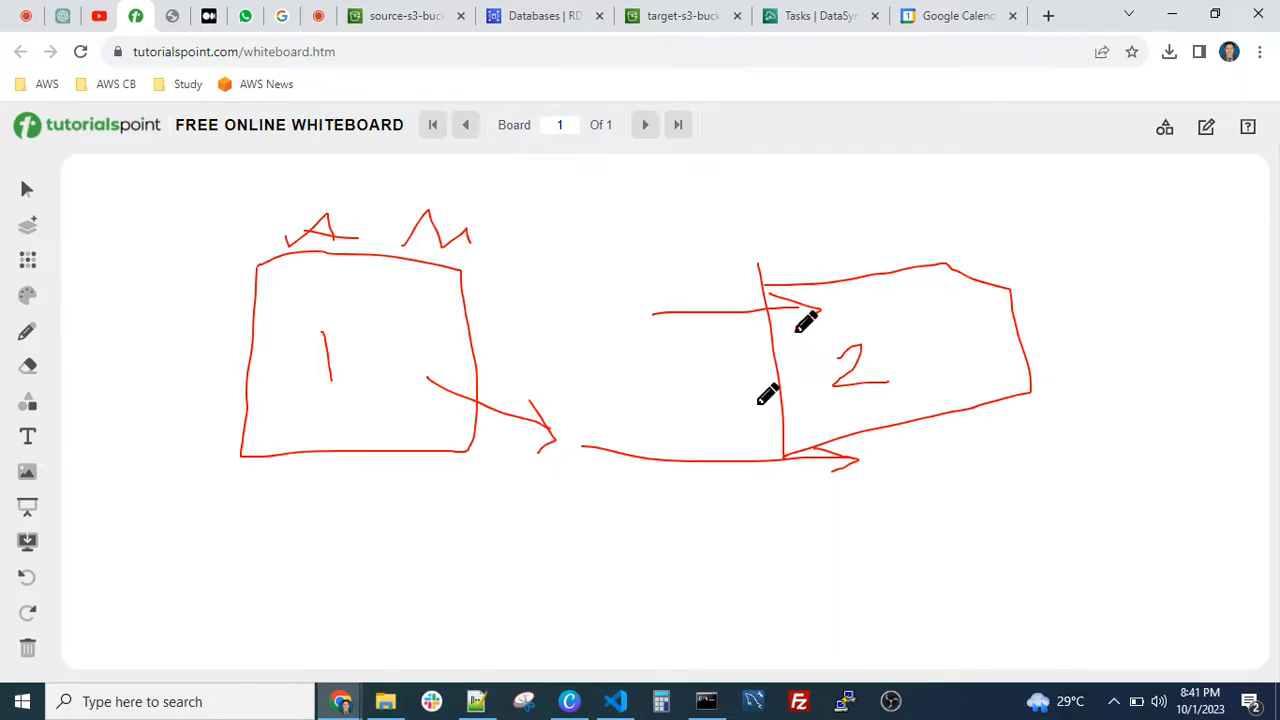
mouse_move(756, 403)
mouse_down()
mouse_move(792, 420)
mouse_move(782, 454)
mouse_up()
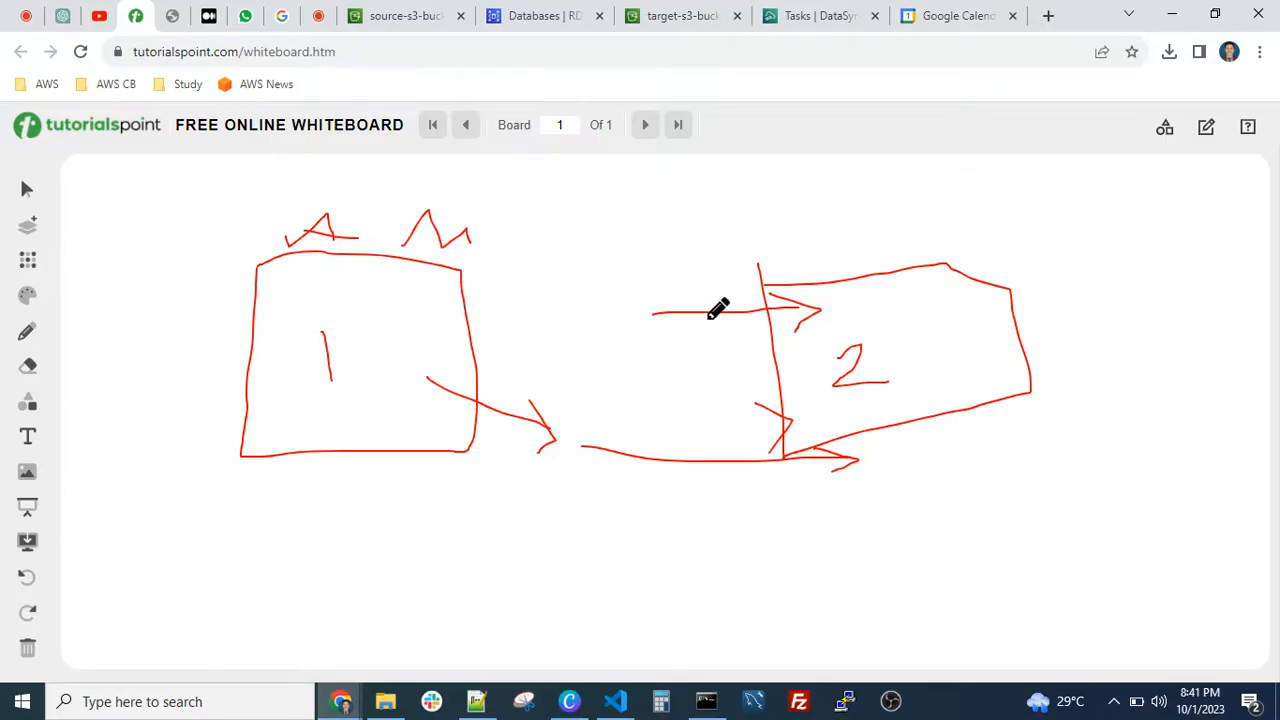
mouse_move(460, 316)
mouse_down()
mouse_move(718, 321)
mouse_move(690, 344)
mouse_up()
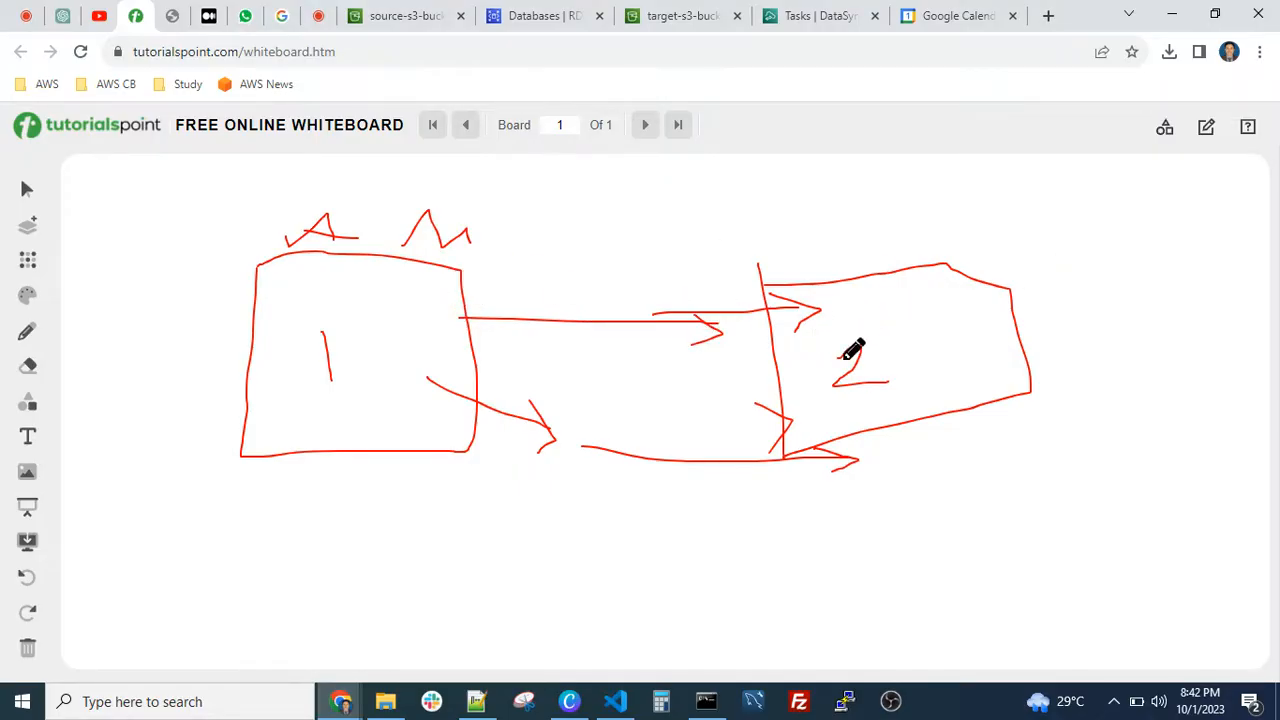
Write the letter D inside box 2 and draw a second outline around the box.
mouse_move(902, 322)
mouse_down()
mouse_move(948, 350)
mouse_move(969, 325)
mouse_move(903, 313)
mouse_up()
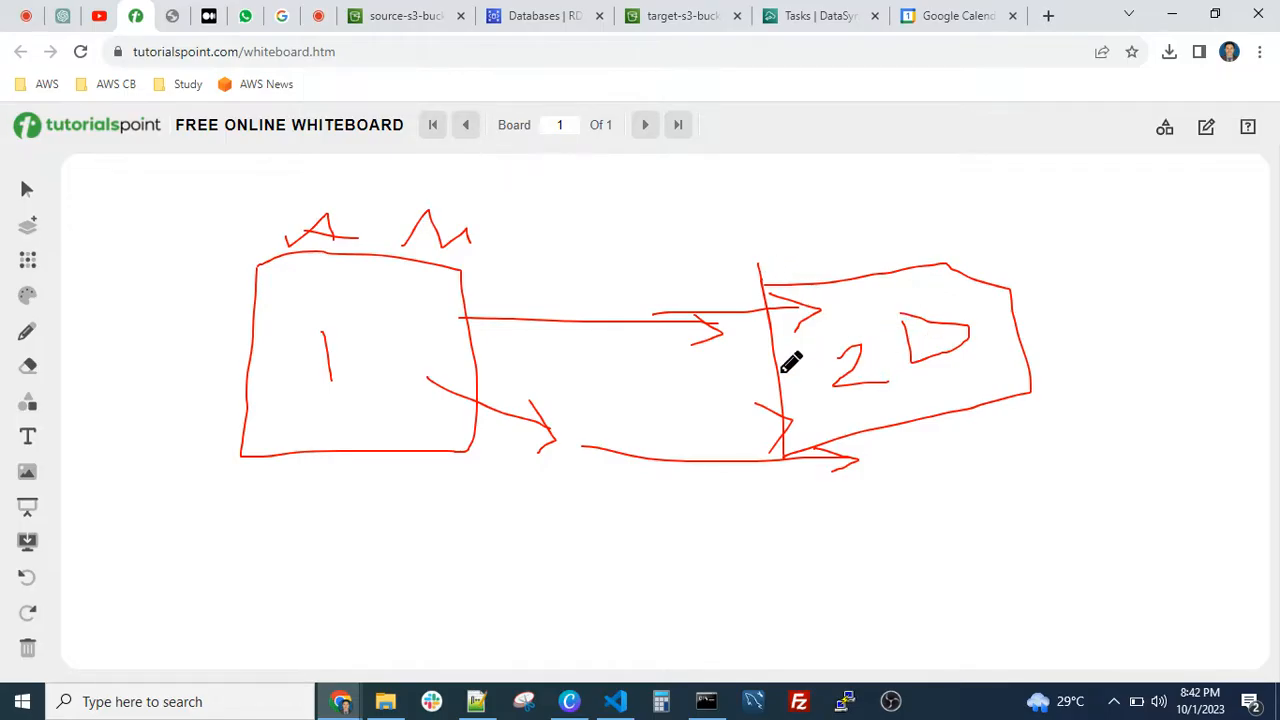
mouse_move(790, 365)
mouse_down()
mouse_move(886, 437)
mouse_move(1069, 354)
mouse_move(994, 277)
mouse_move(830, 292)
mouse_up()
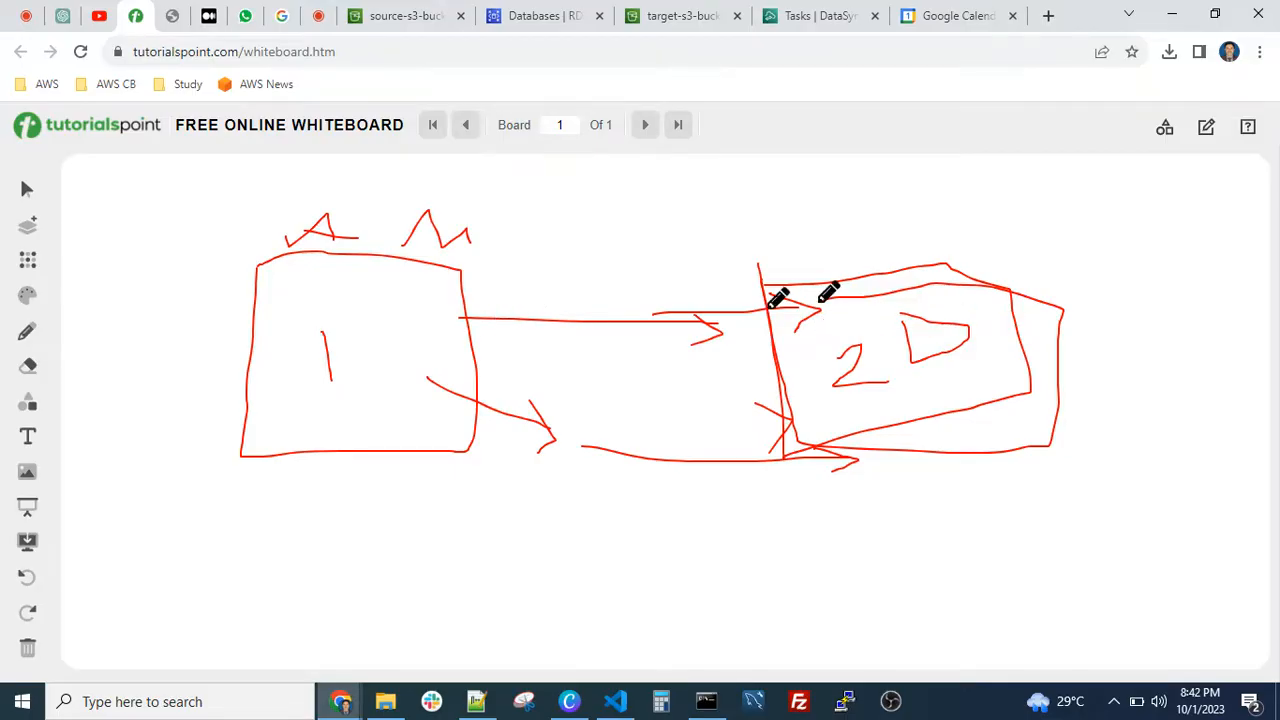
mouse_move(763, 295)
mouse_down()
mouse_move(976, 284)
mouse_move(1052, 316)
mouse_up()
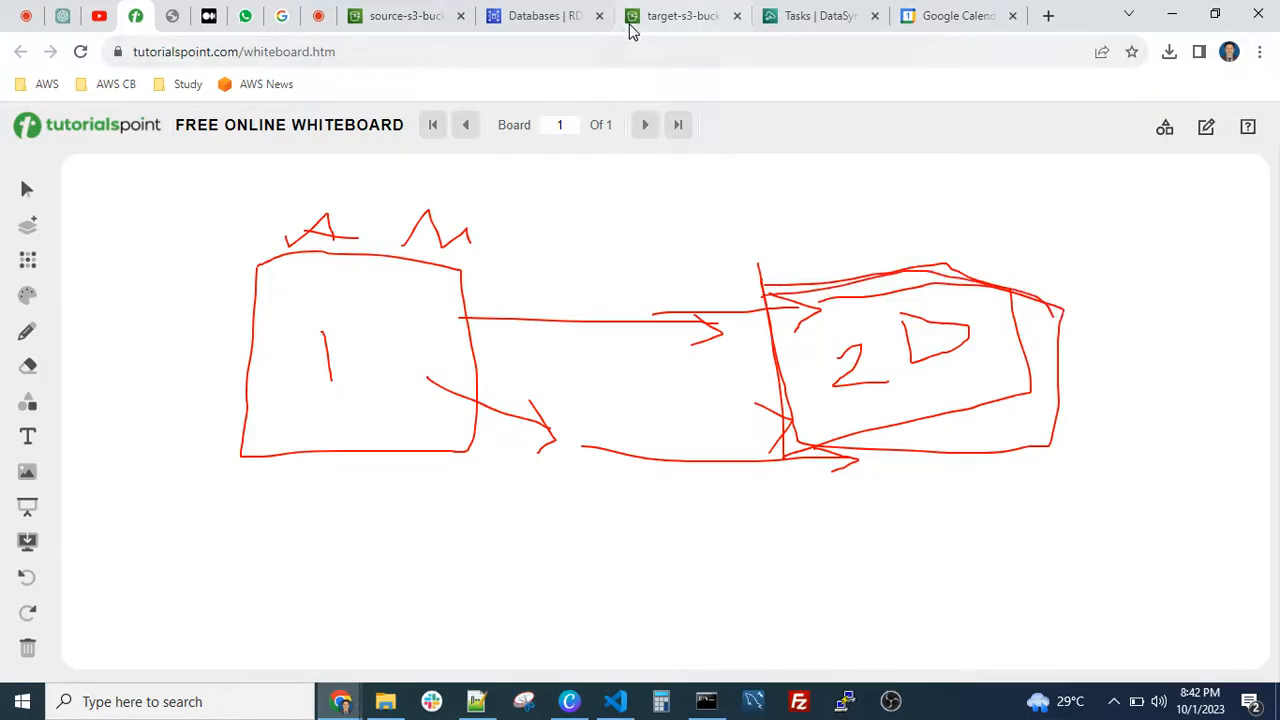
Return to Amazon RDS and review the manual snapshots alongside the Databases list, refreshing the databases.
click(556, 20)
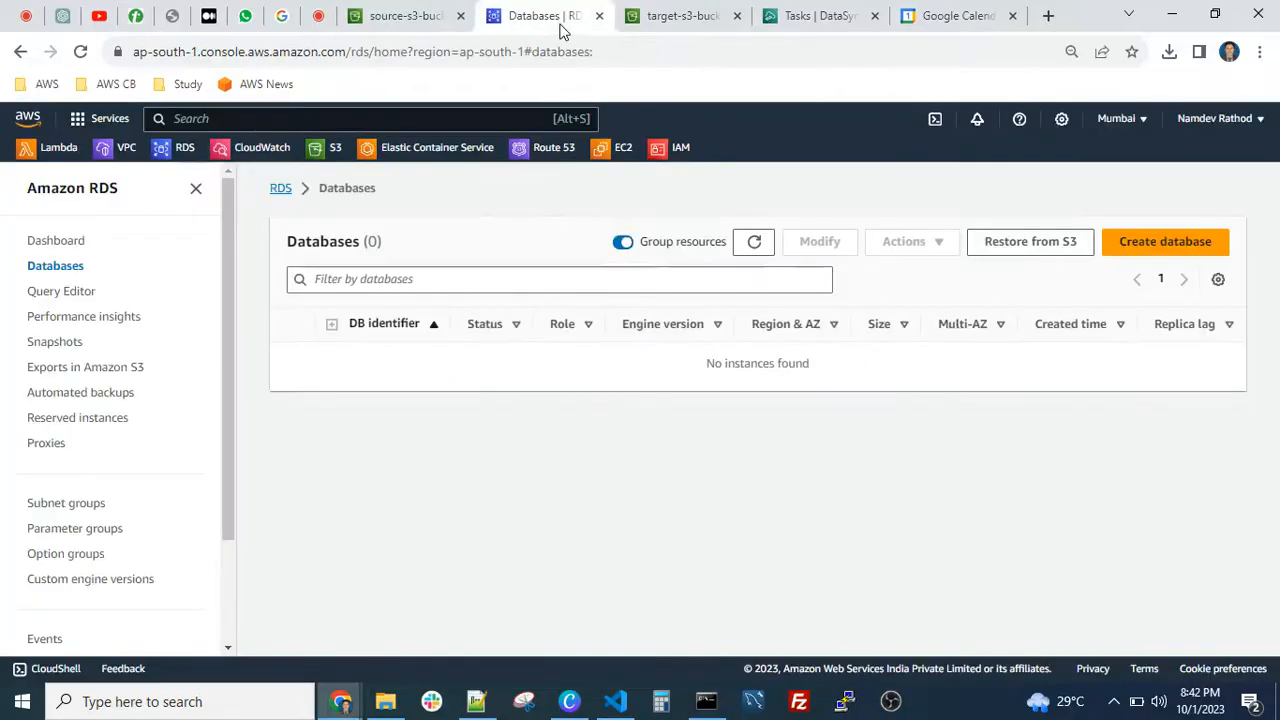
click(57, 341)
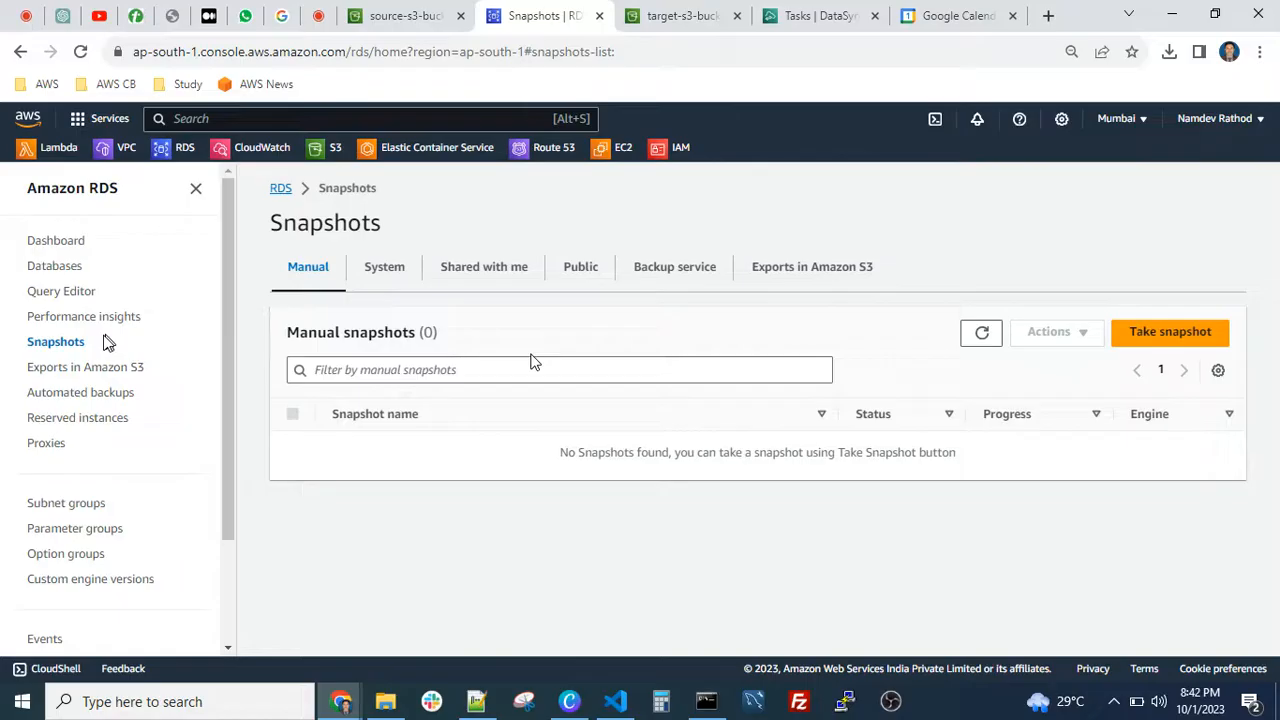
click(66, 268)
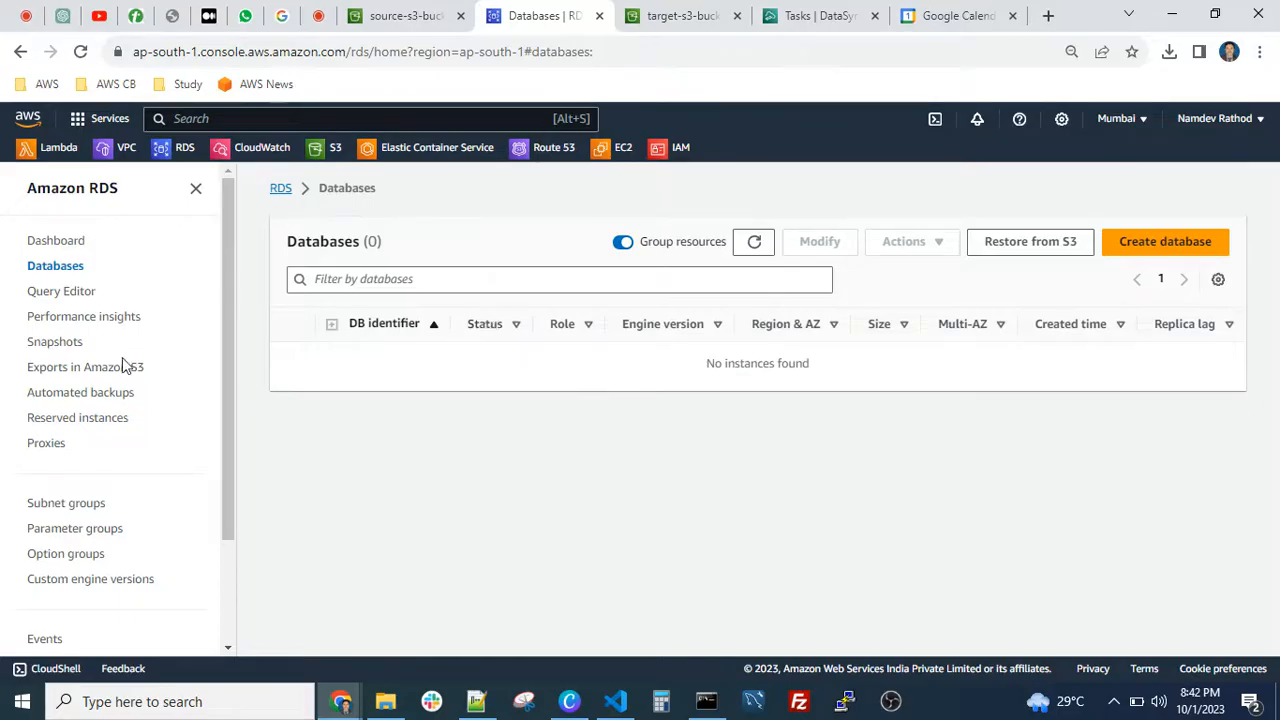
click(756, 250)
click(57, 346)
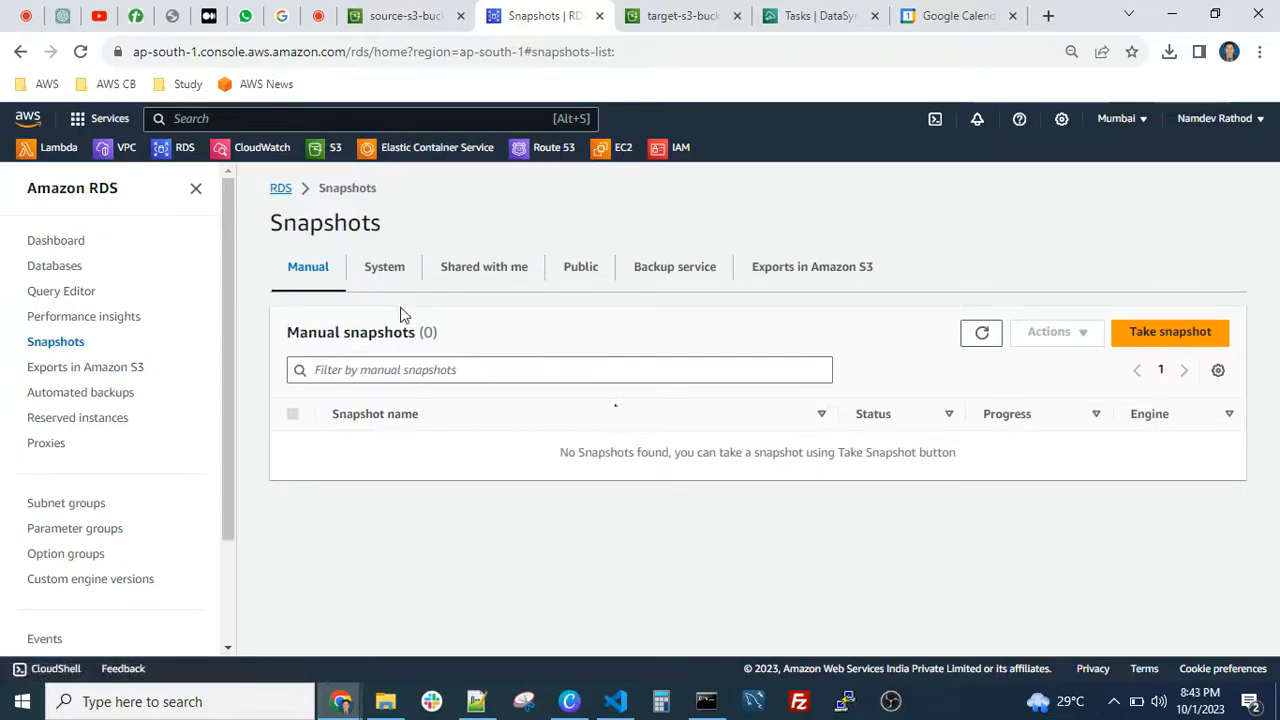
click(66, 268)
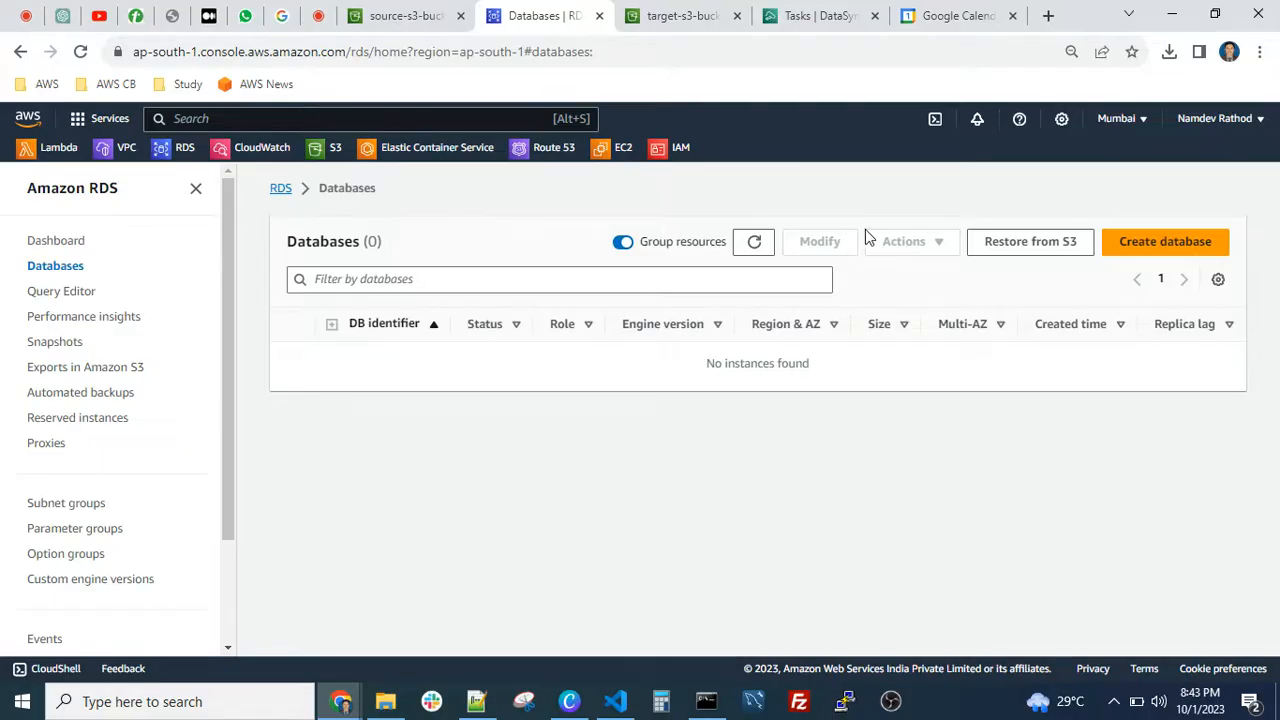
Review the system snapshots in Amazon RDS, comparing them with the manual snapshots and the Databases list.
click(55, 342)
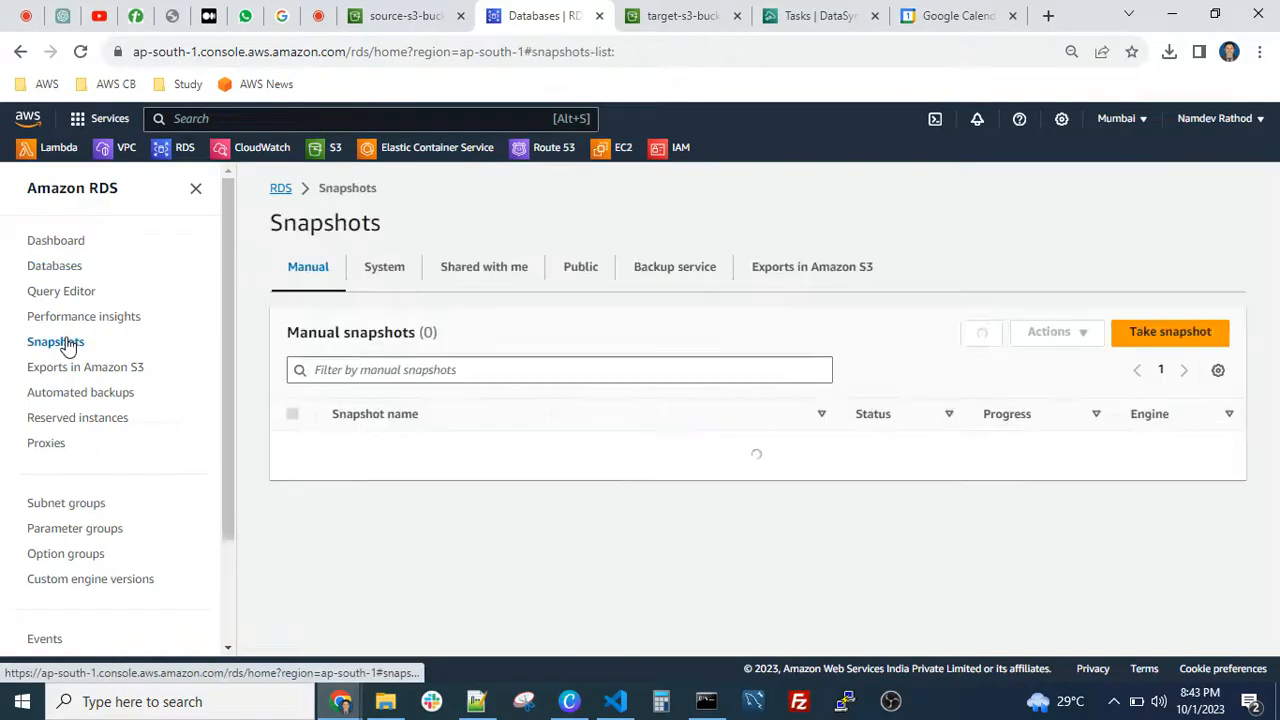
click(380, 270)
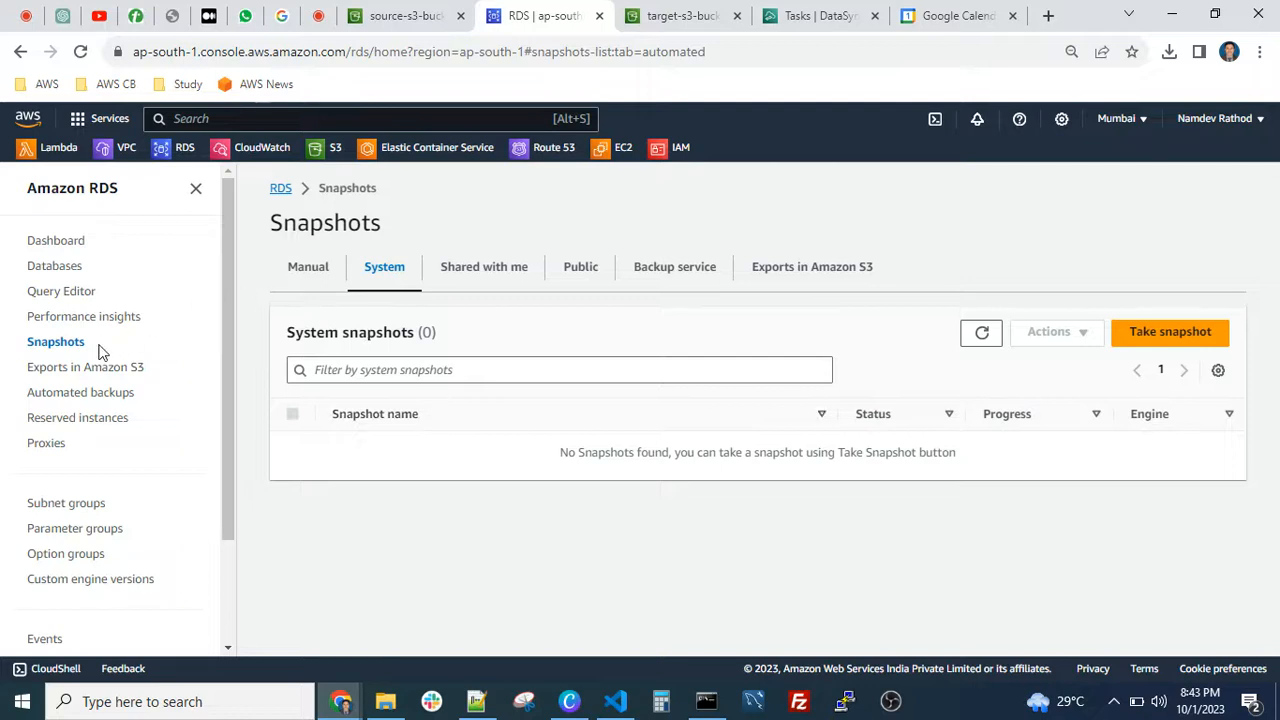
click(78, 268)
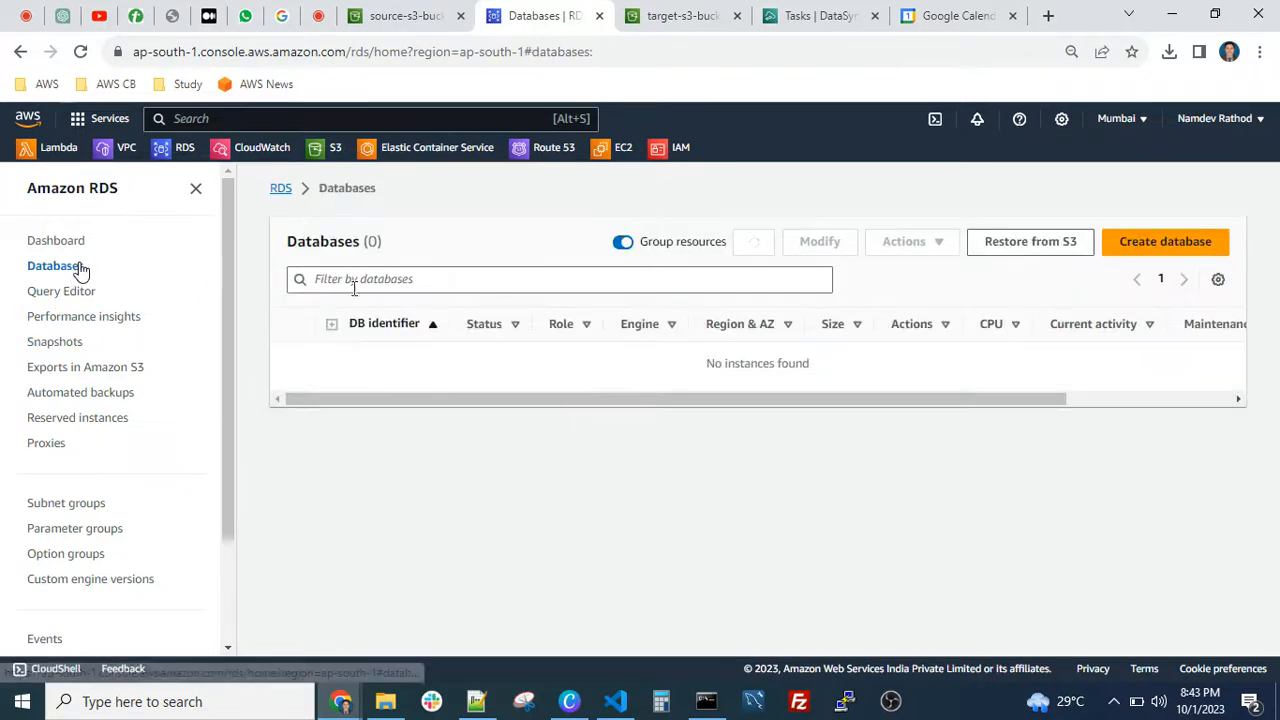
click(57, 343)
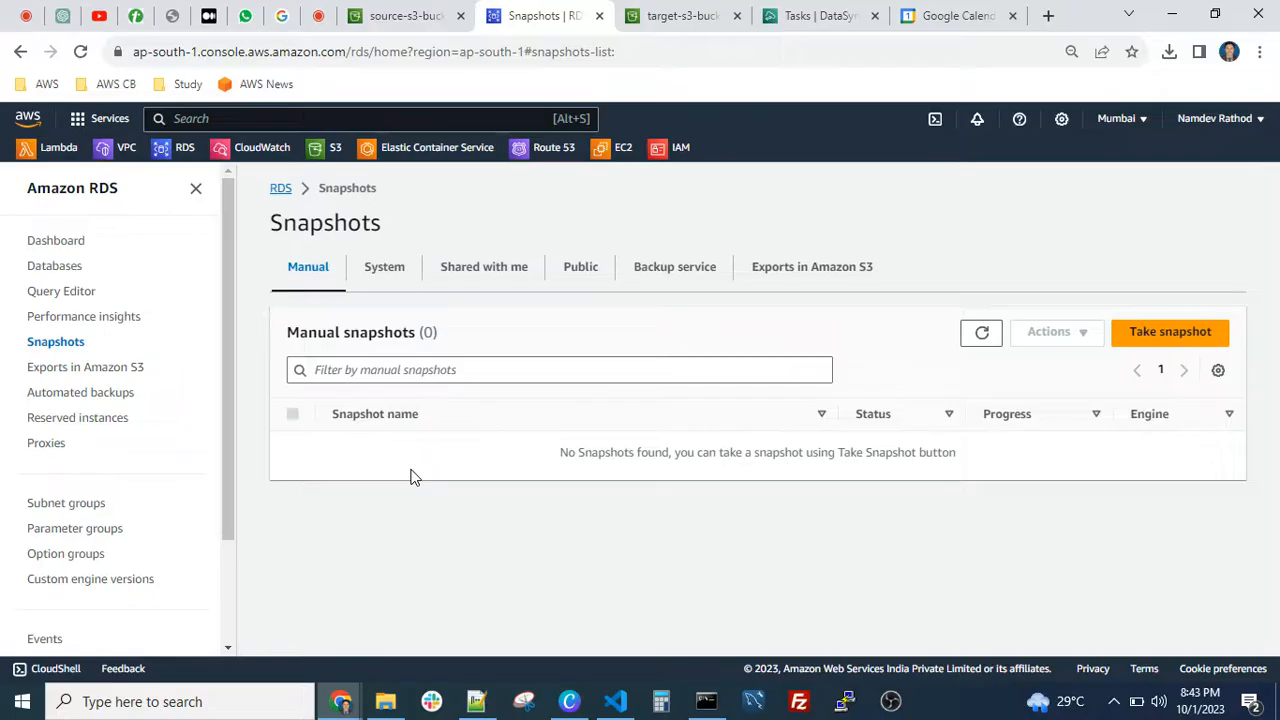
click(378, 266)
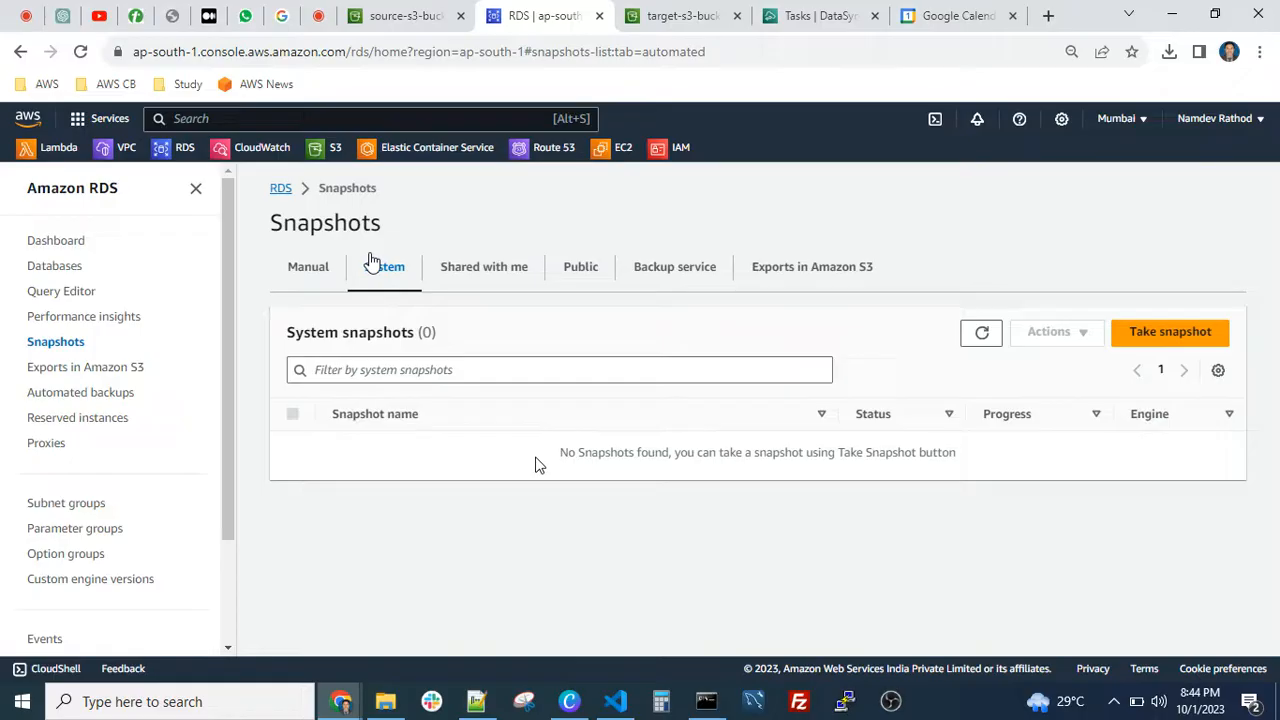
click(60, 241)
Refresh the objects in test-folder of source-s3-bucket-demo and check the DataSync Tasks list.
click(412, 18)
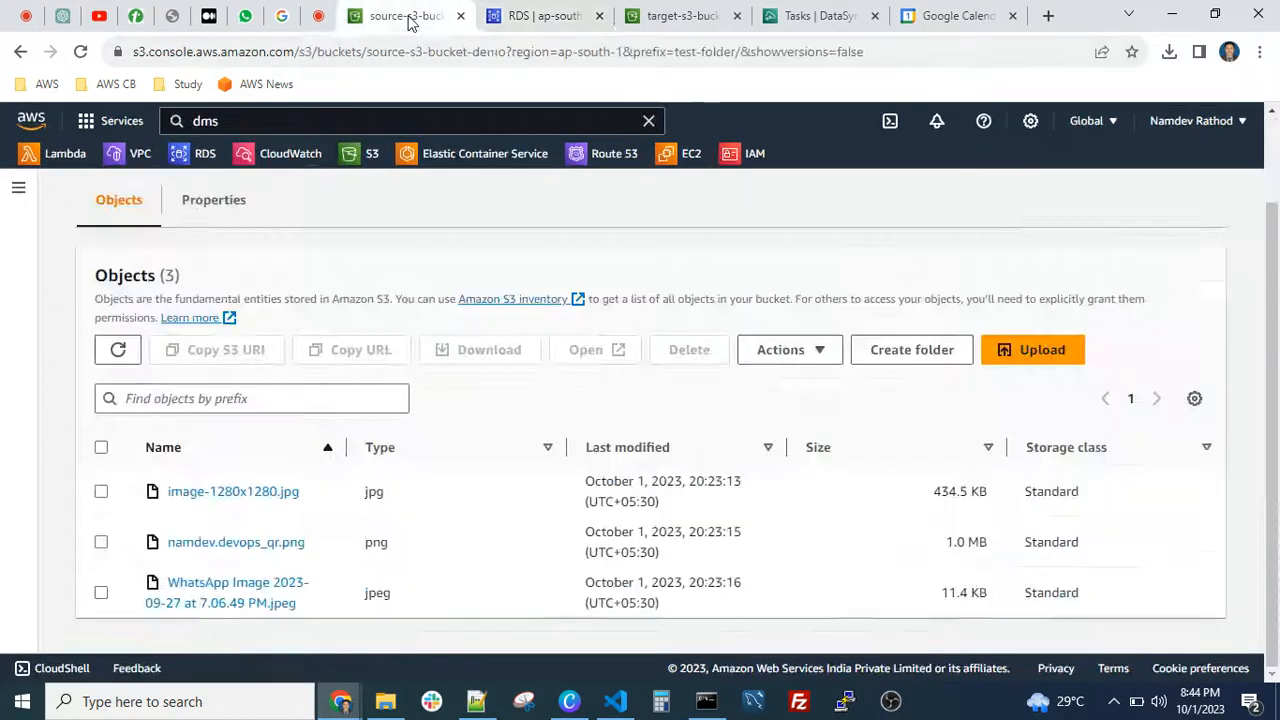
click(118, 349)
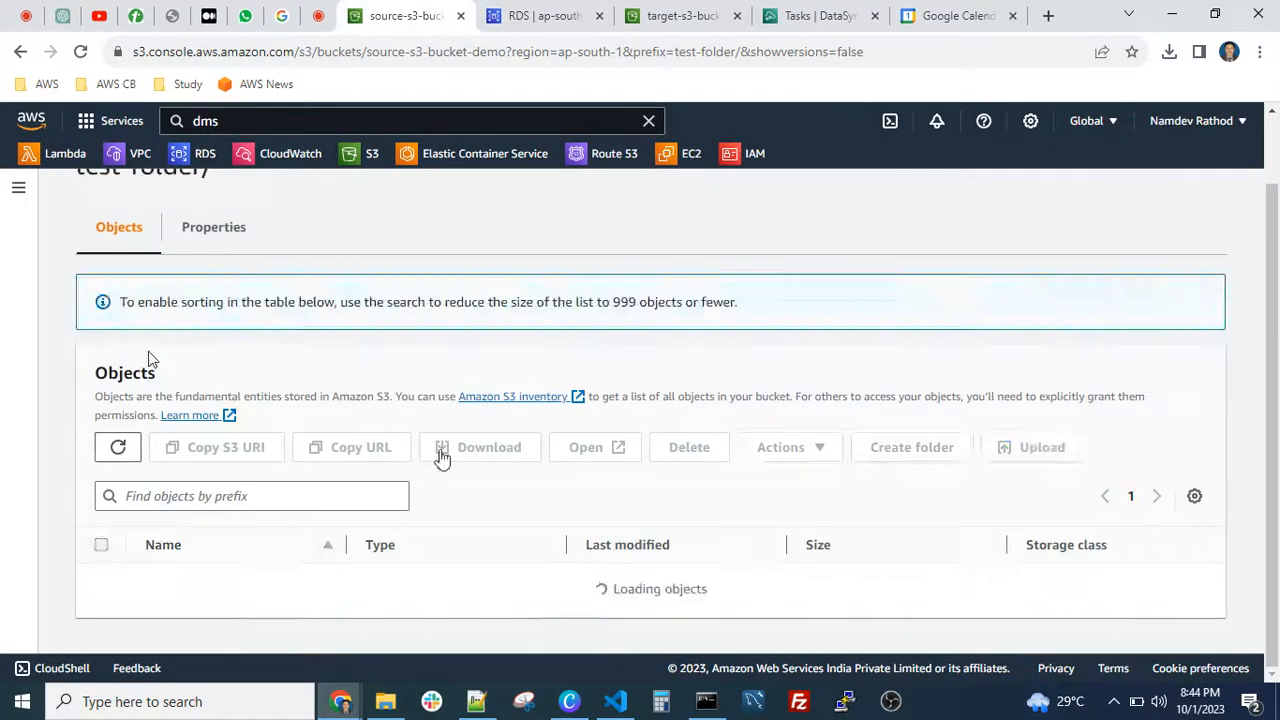
scroll(676, 300, up, 1)
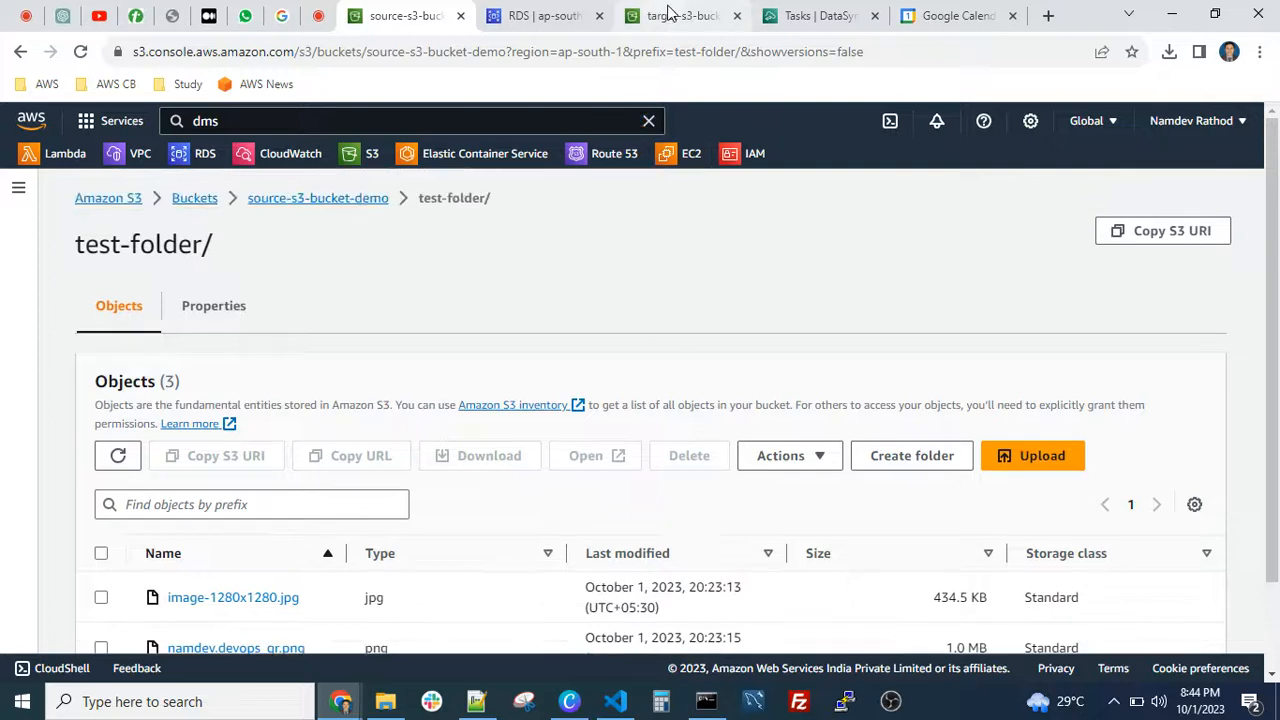
click(805, 16)
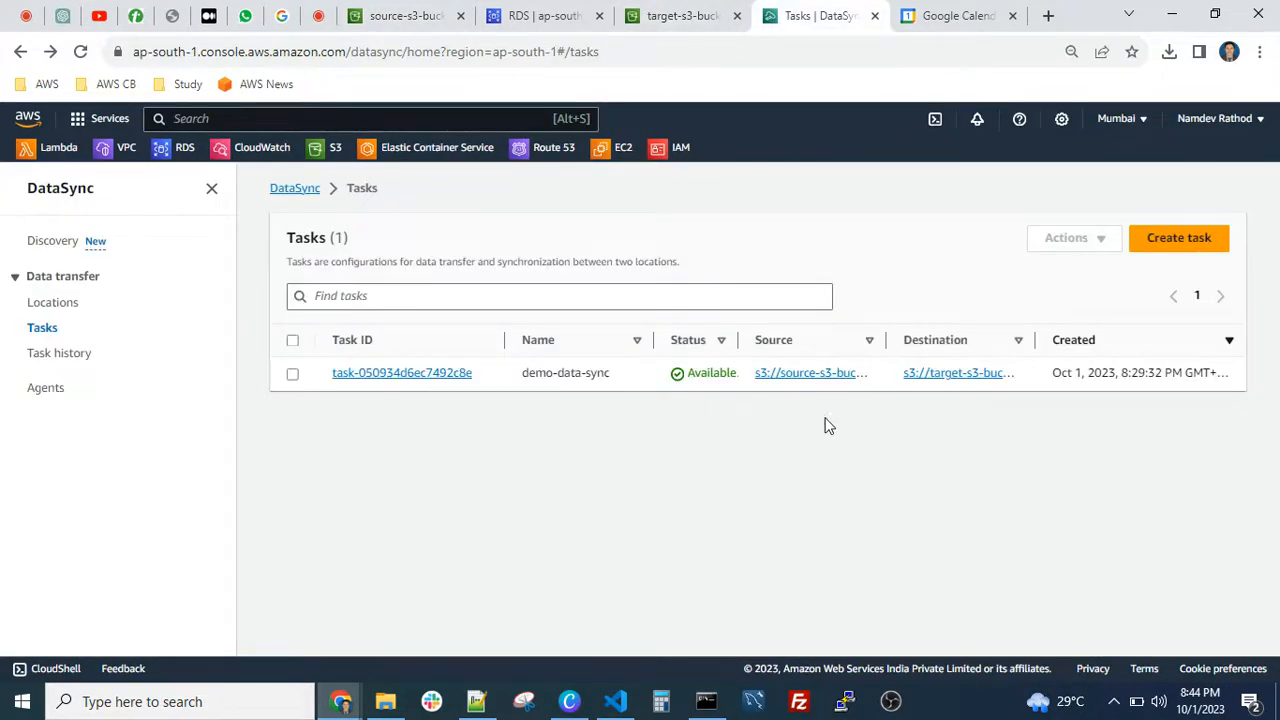
Return to test-folder in source-s3-bucket-demo.
click(409, 28)
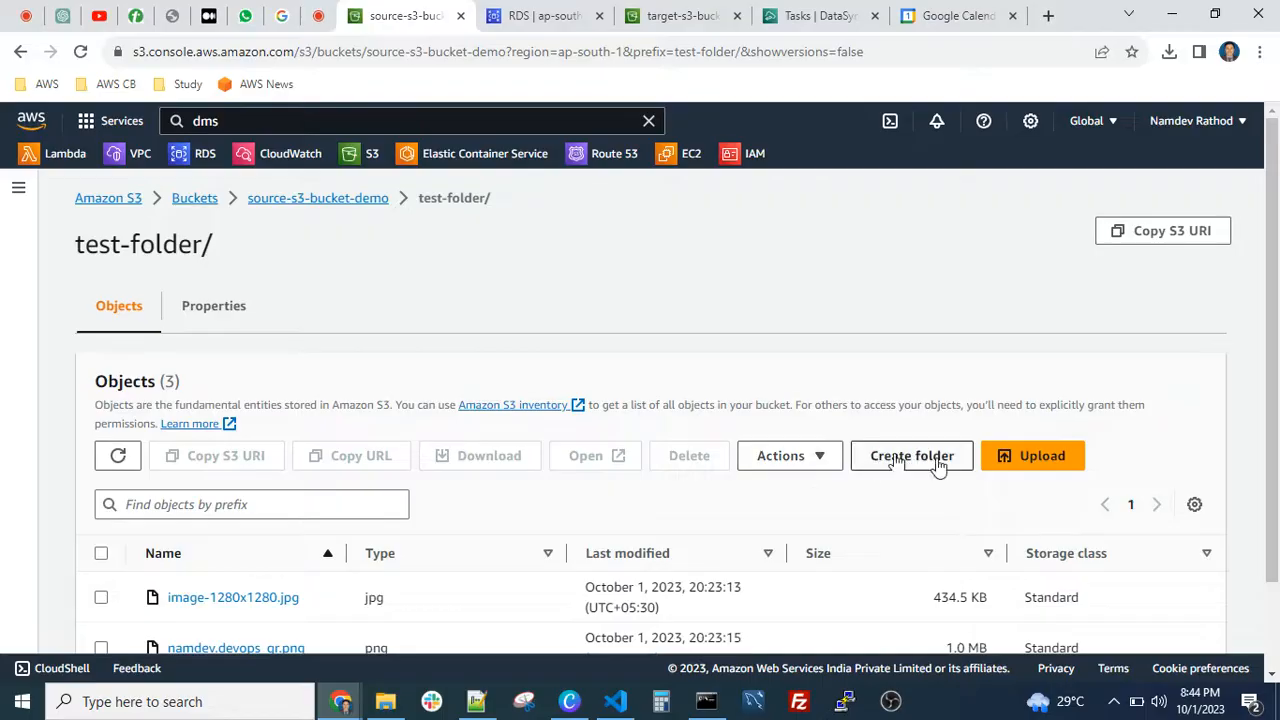
click(1012, 458)
scroll(200, 425, down, 3)
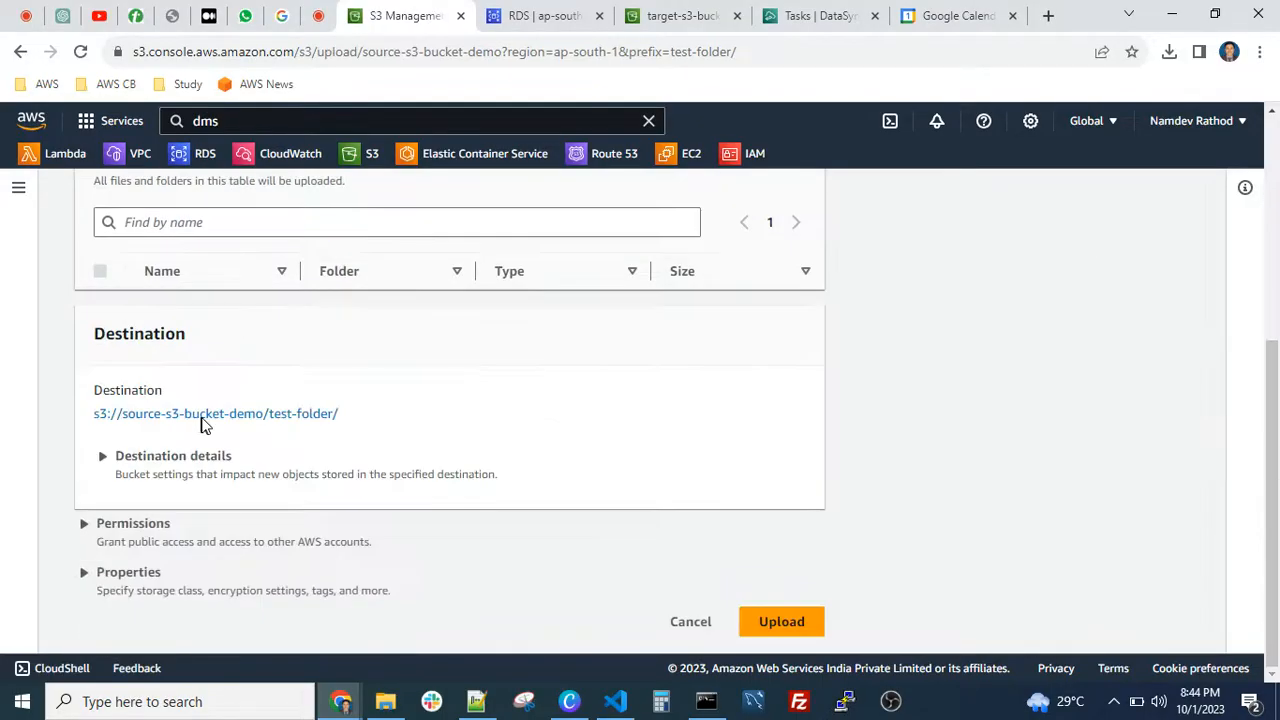
scroll(600, 520, up, 3)
scroll(643, 583, down, 3)
click(697, 643)
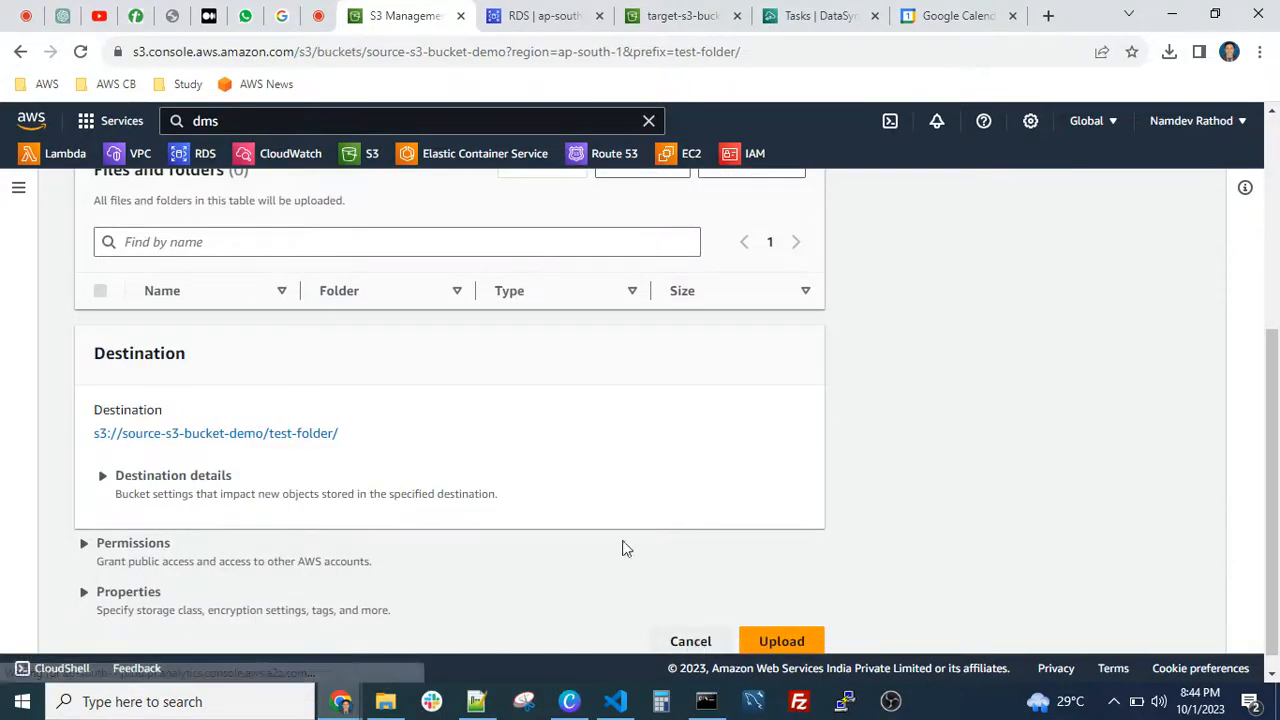
Create a folder named new-folder-to-sync inside test-folder without specifying an encryption key.
scroll(620, 445, down, 1)
click(897, 352)
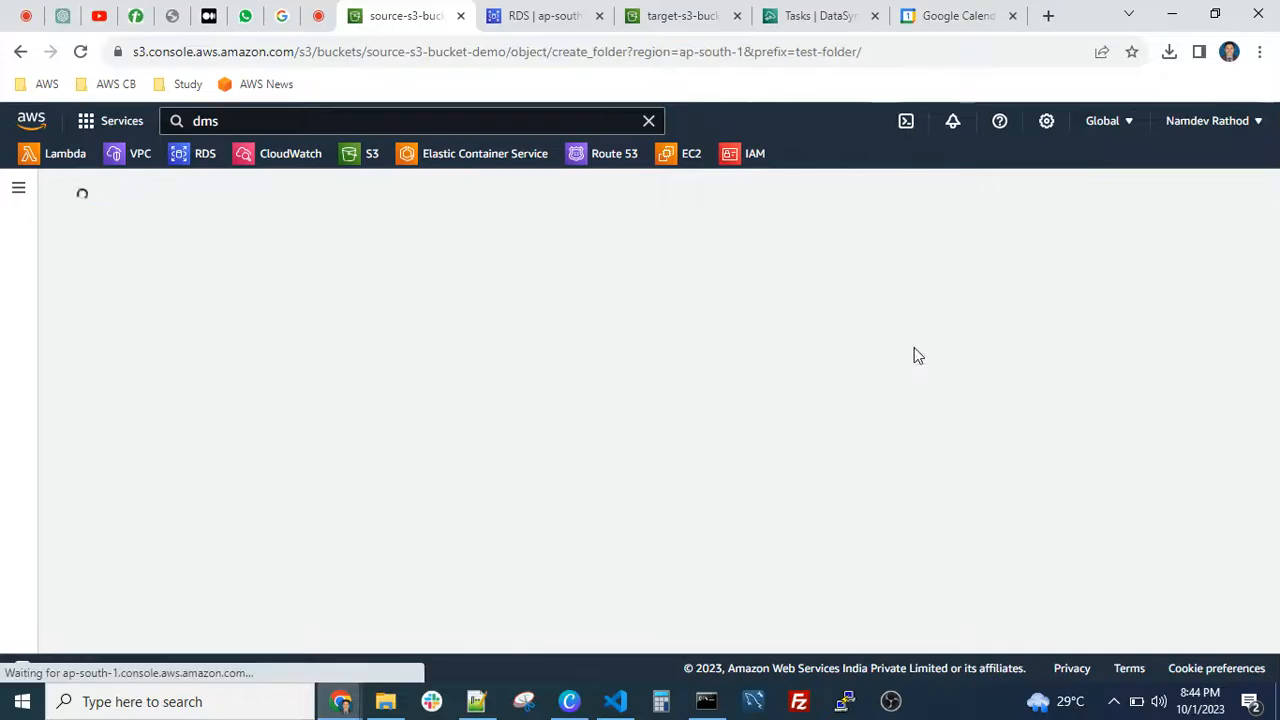
scroll(180, 545, down, 1)
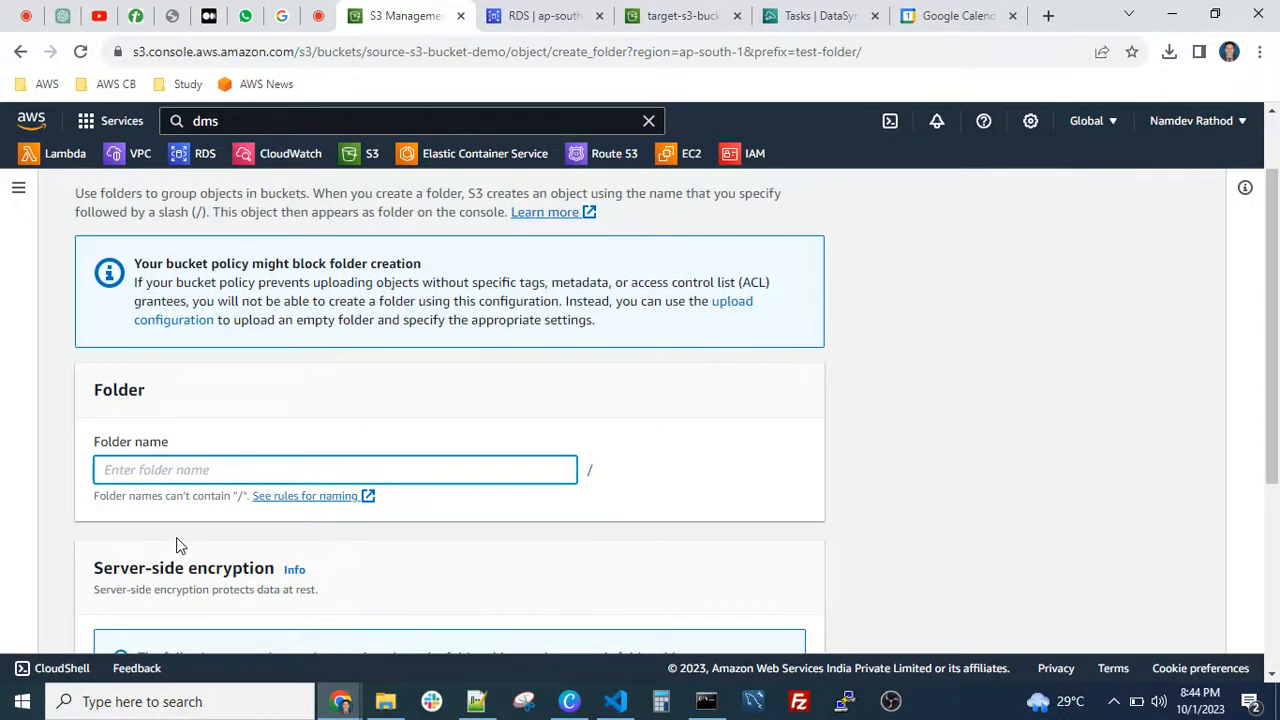
text(new-fo)
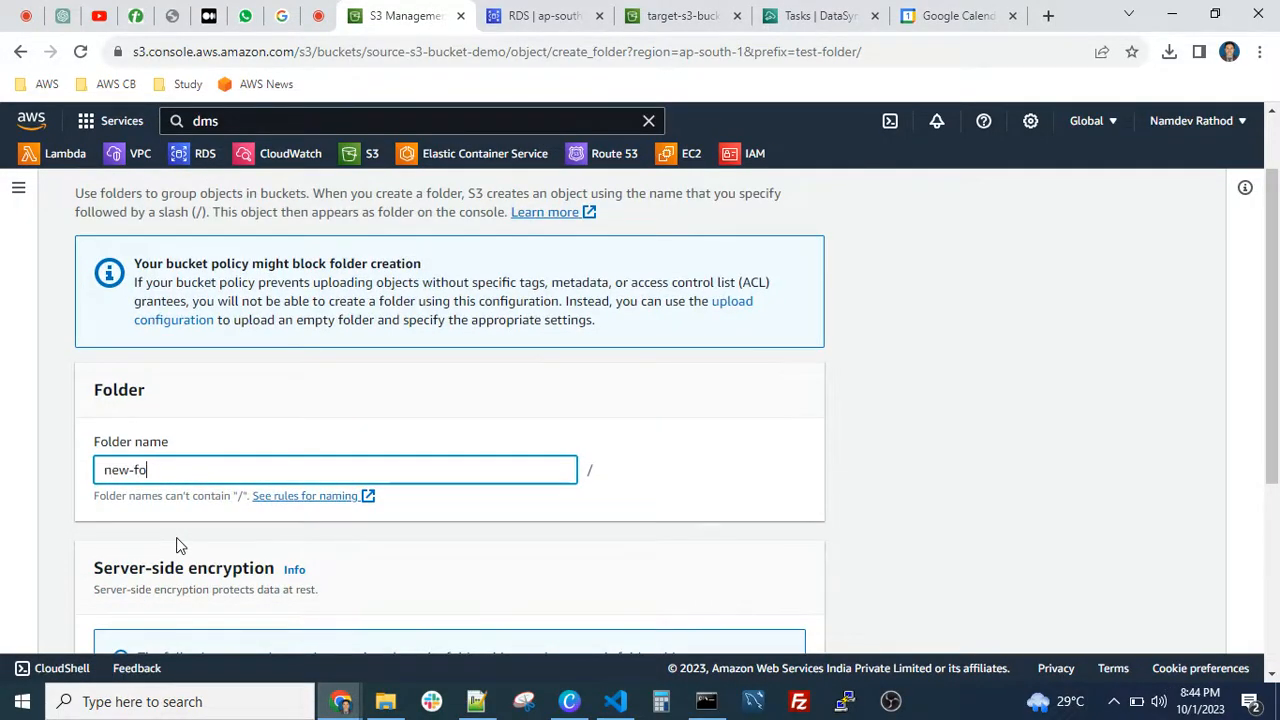
text(lder-to-sync)
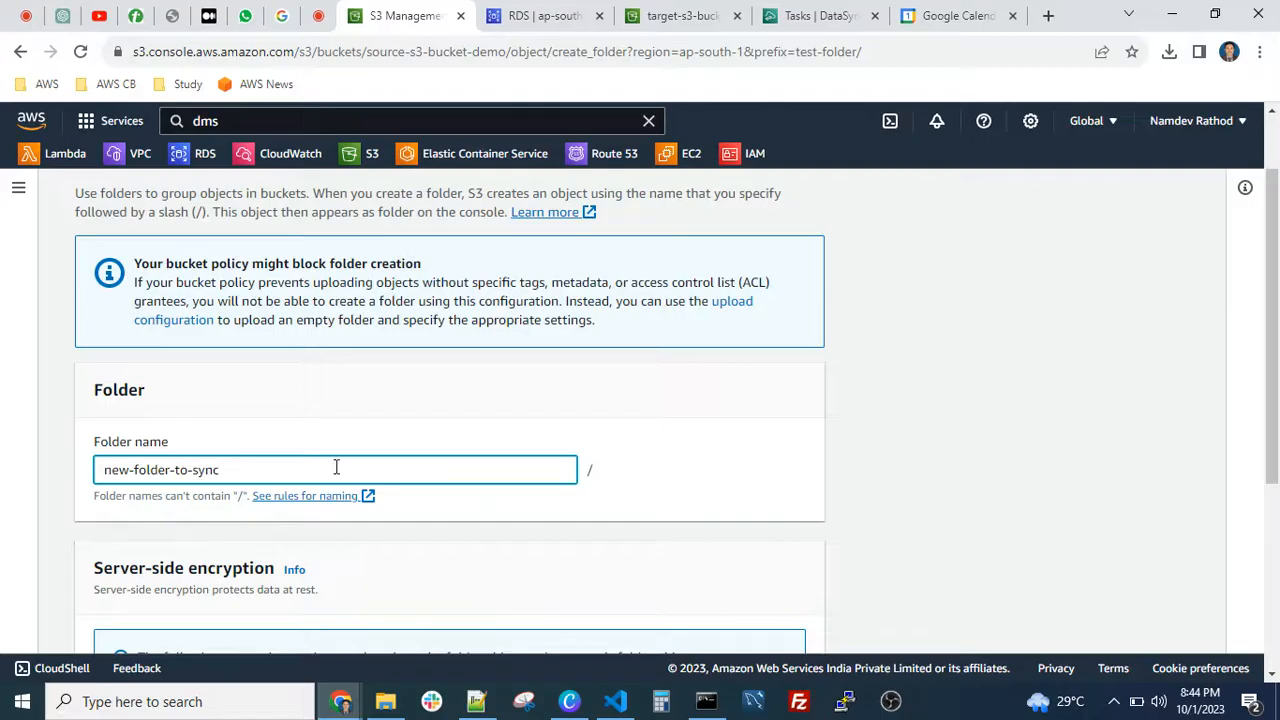
scroll(336, 468, down, 3)
click(785, 628)
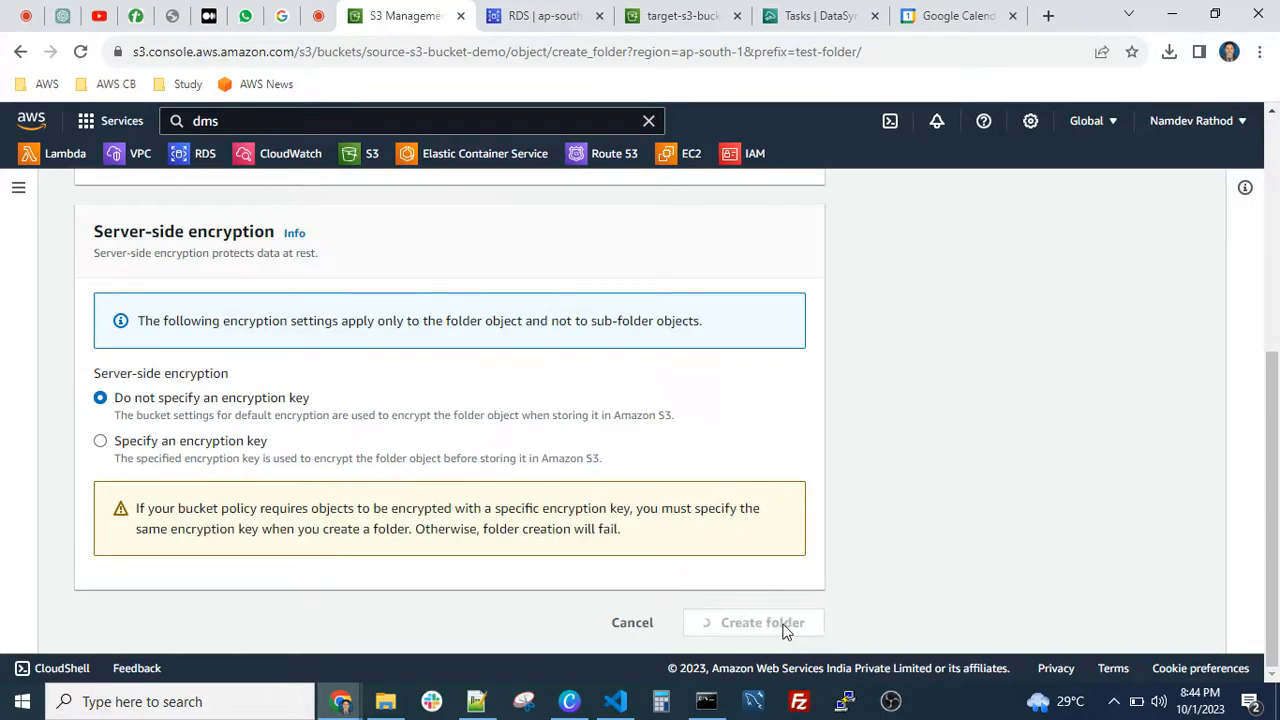
Open new-folder-to-sync and go to its upload page, cancelling the folder selection.
scroll(277, 530, down, 2)
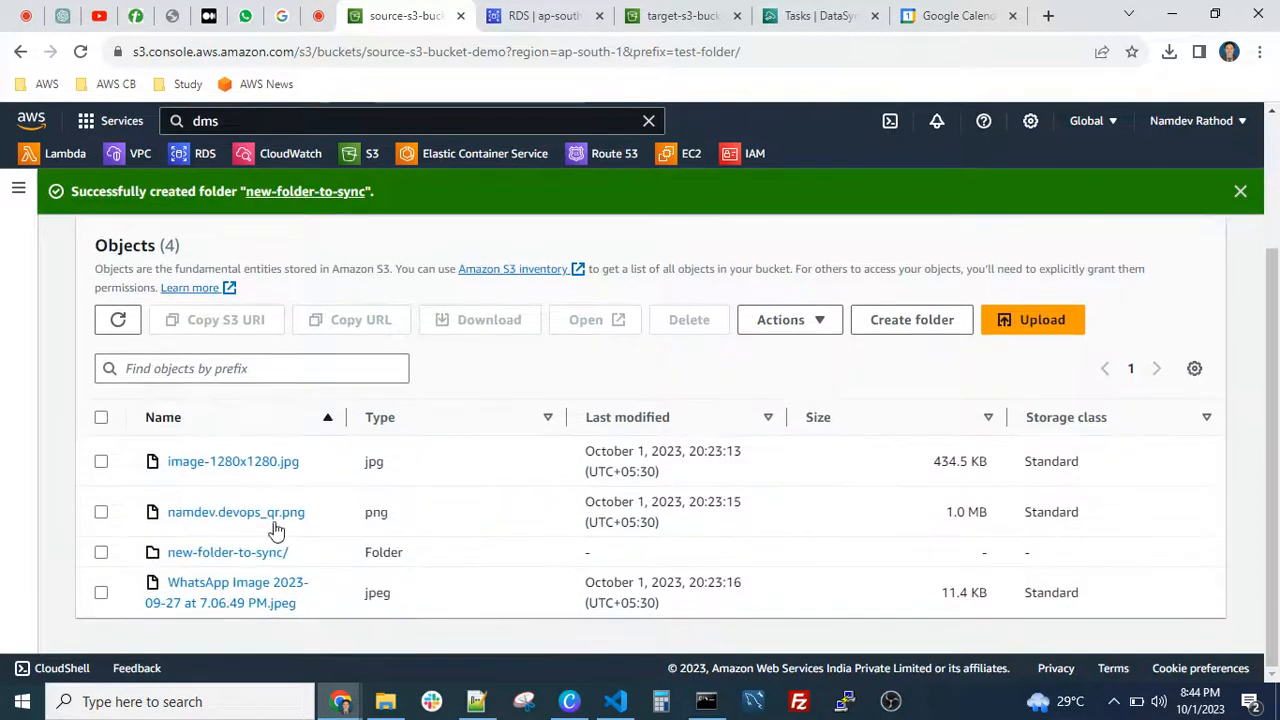
click(210, 554)
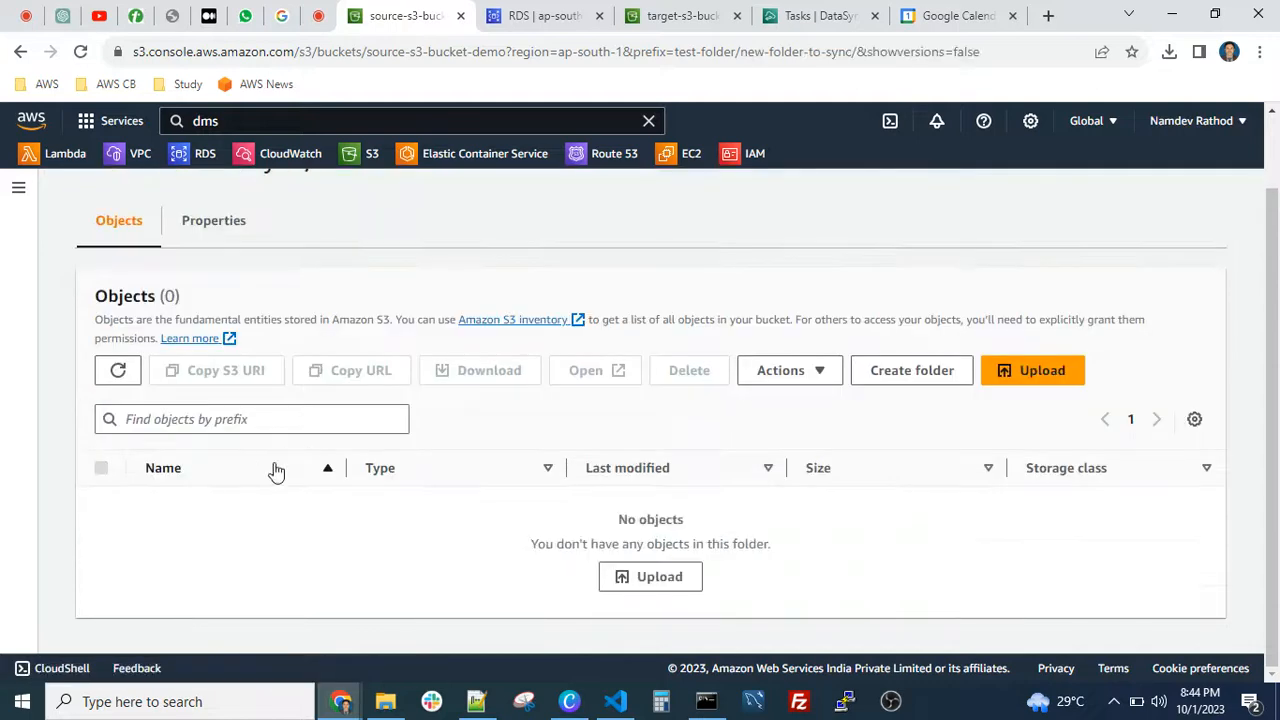
click(1030, 371)
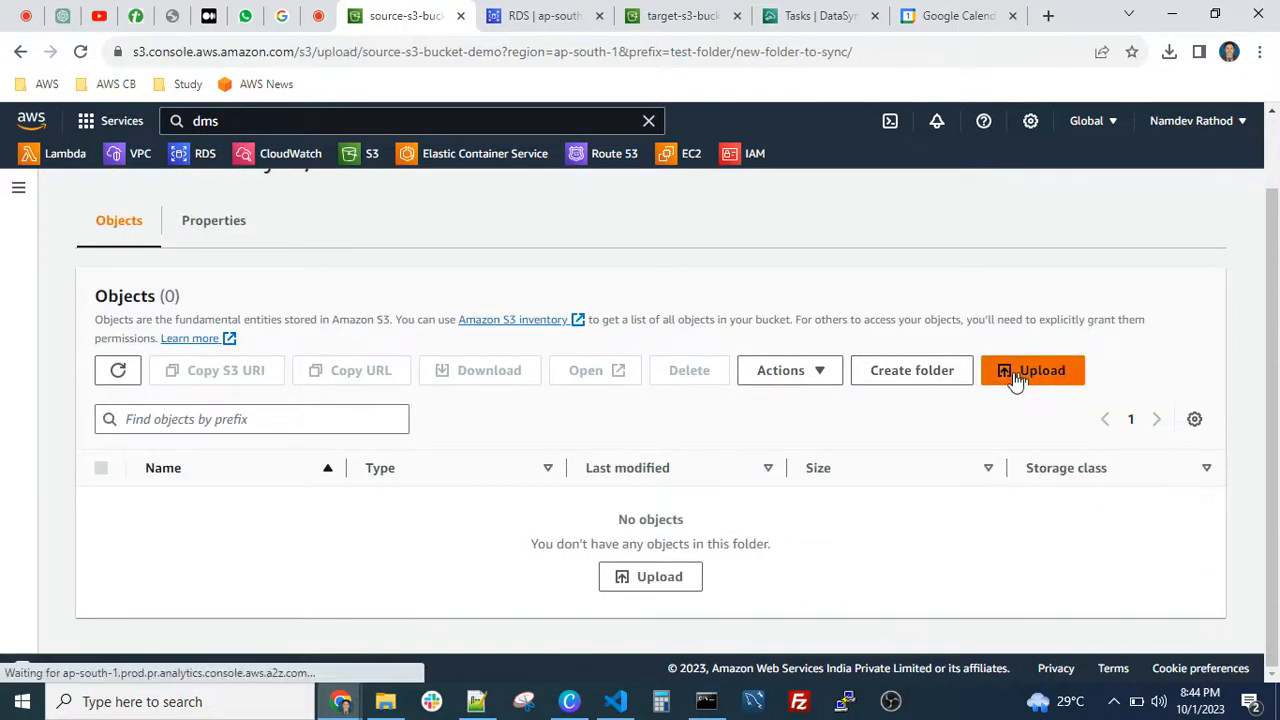
scroll(418, 403, down, 3)
scroll(418, 403, up, 3)
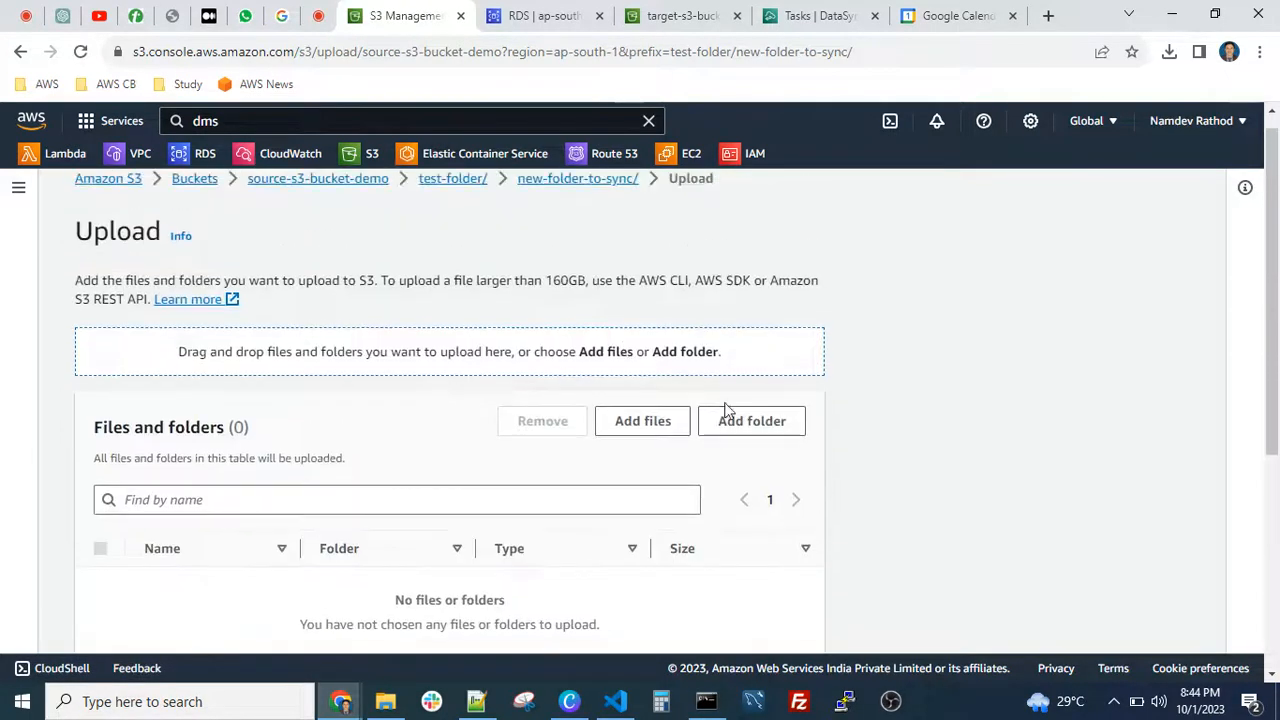
click(737, 432)
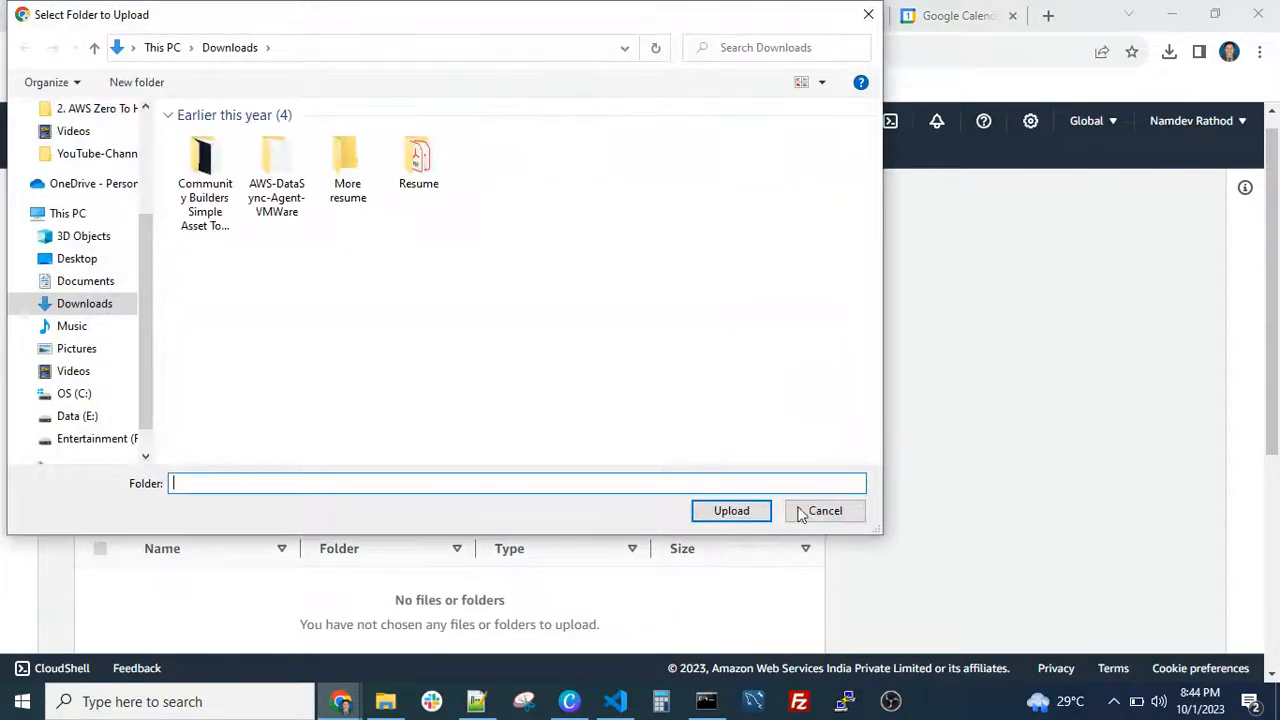
click(800, 514)
Upload the two neighbouring kisspng images and Chime-5.22.31777 from Downloads to new-folder-to-sync.
click(661, 423)
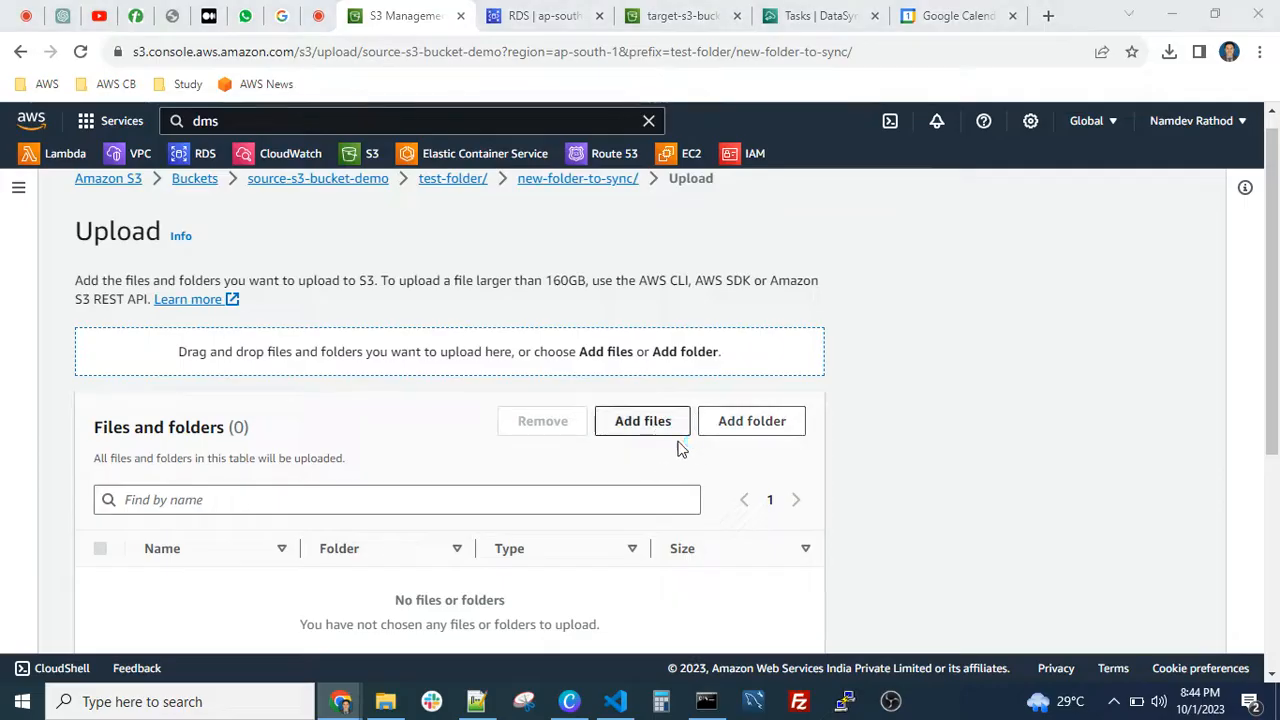
scroll(445, 340, down, 10)
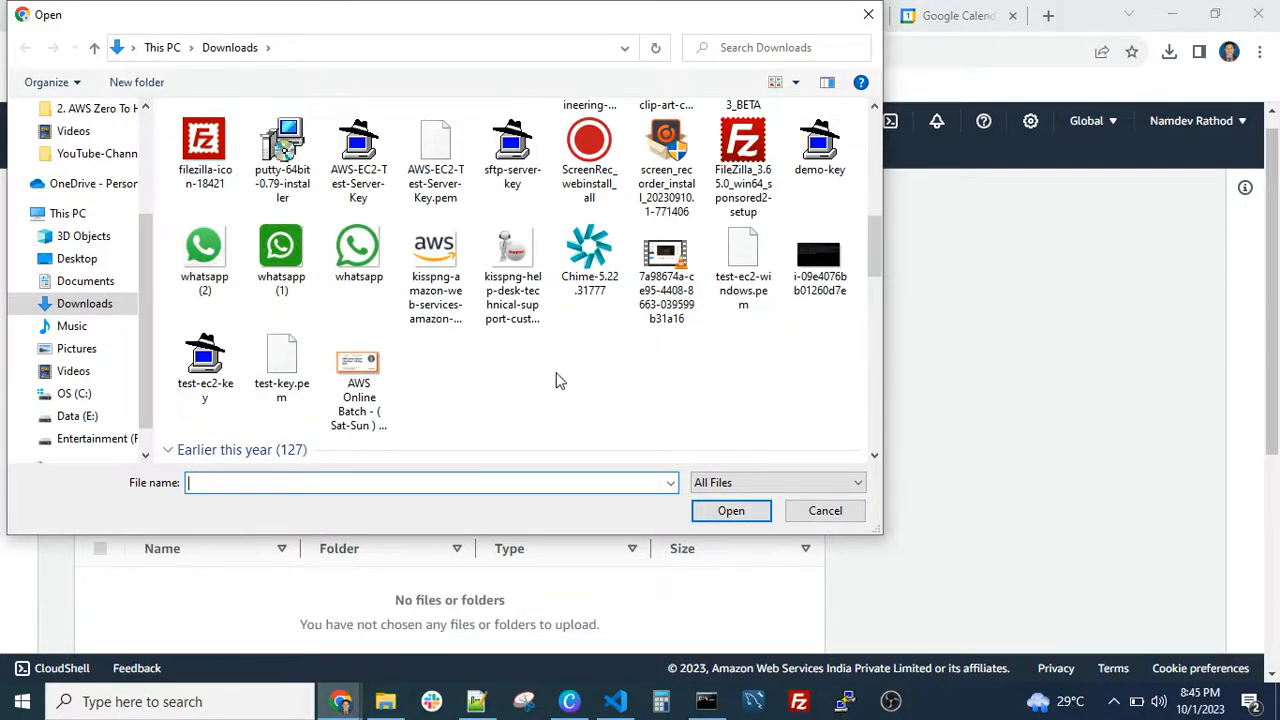
drag(560, 380, 402, 226)
click(722, 512)
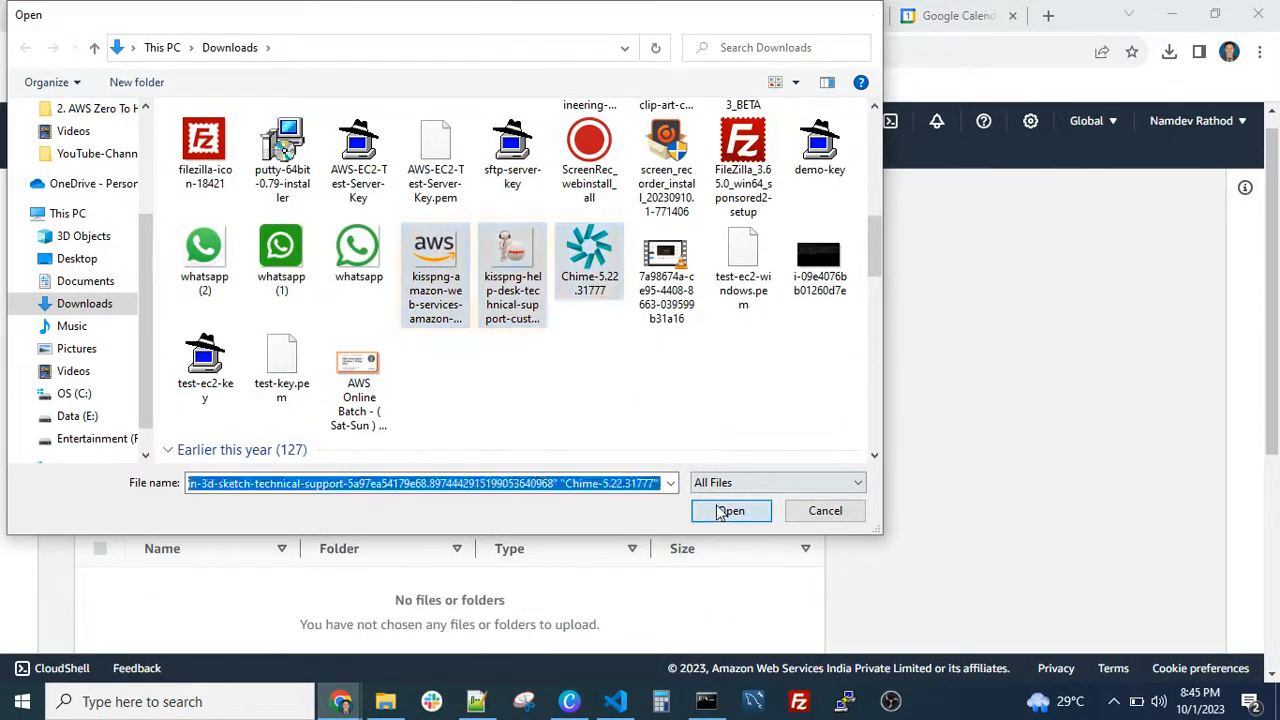
scroll(722, 480, down, 5)
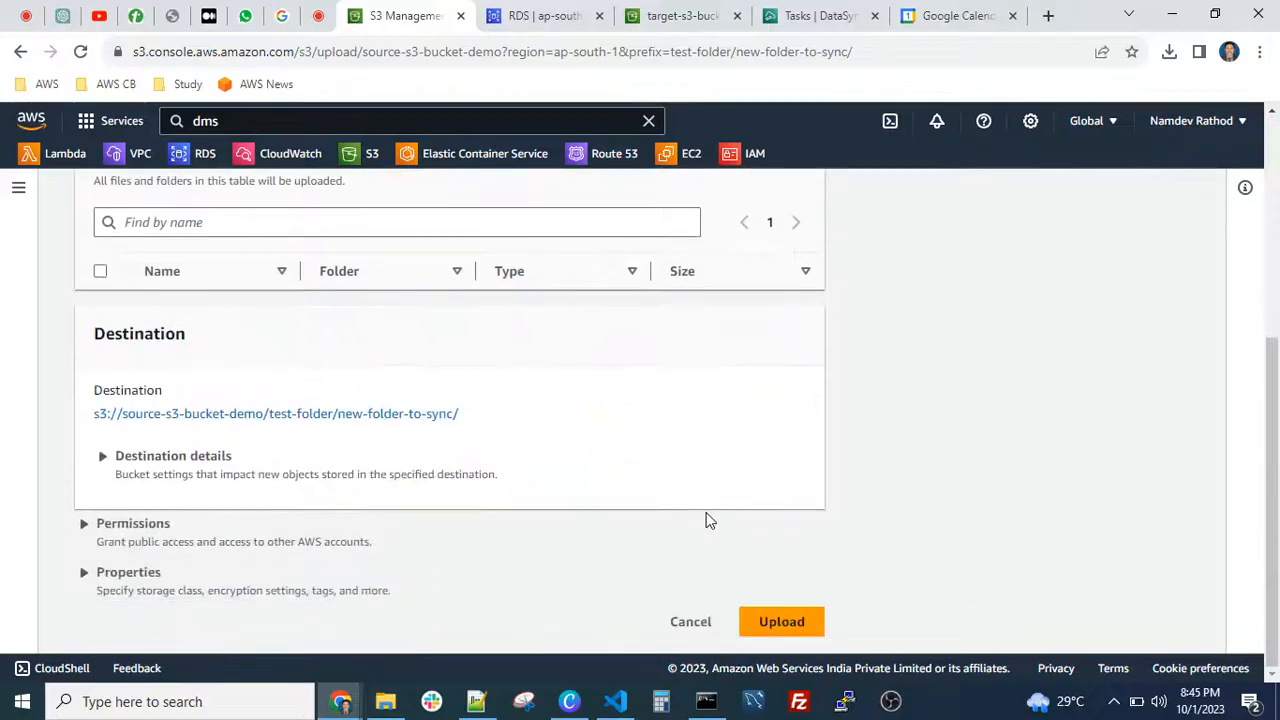
click(790, 628)
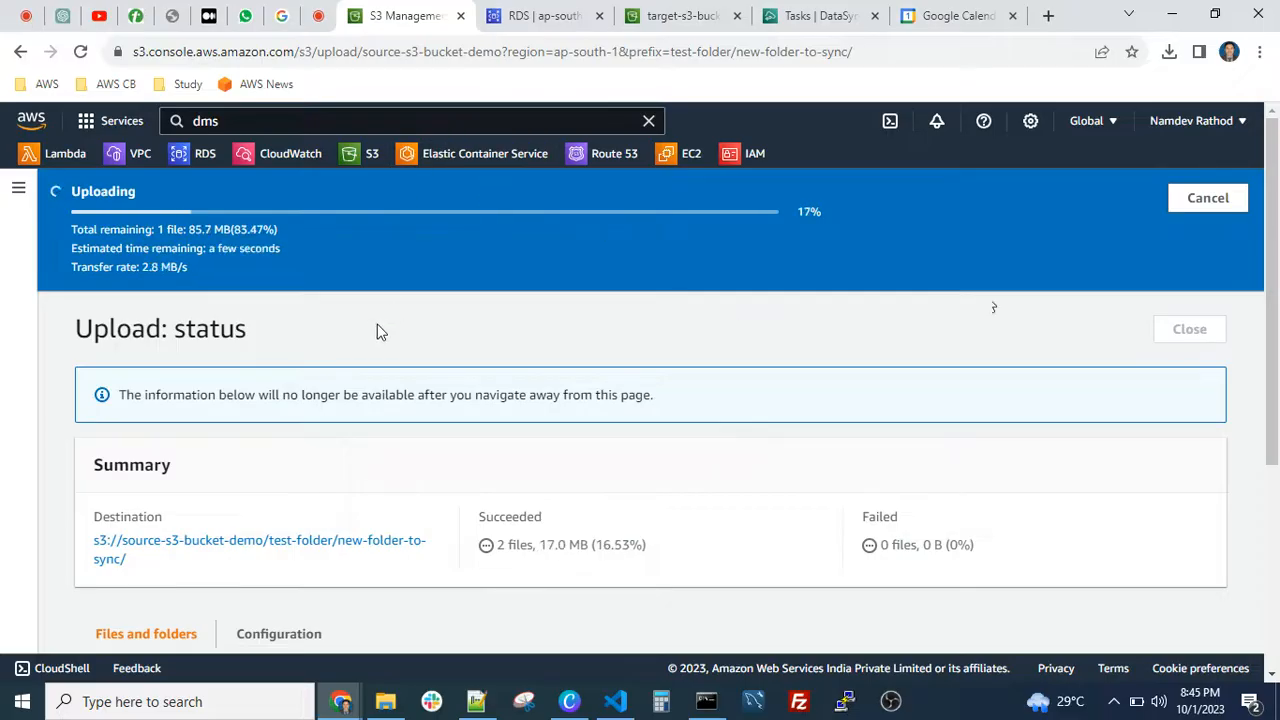
Search Google for s3 browser in a new tab, review the S3 Browser home page, and close the tab.
click(1048, 18)
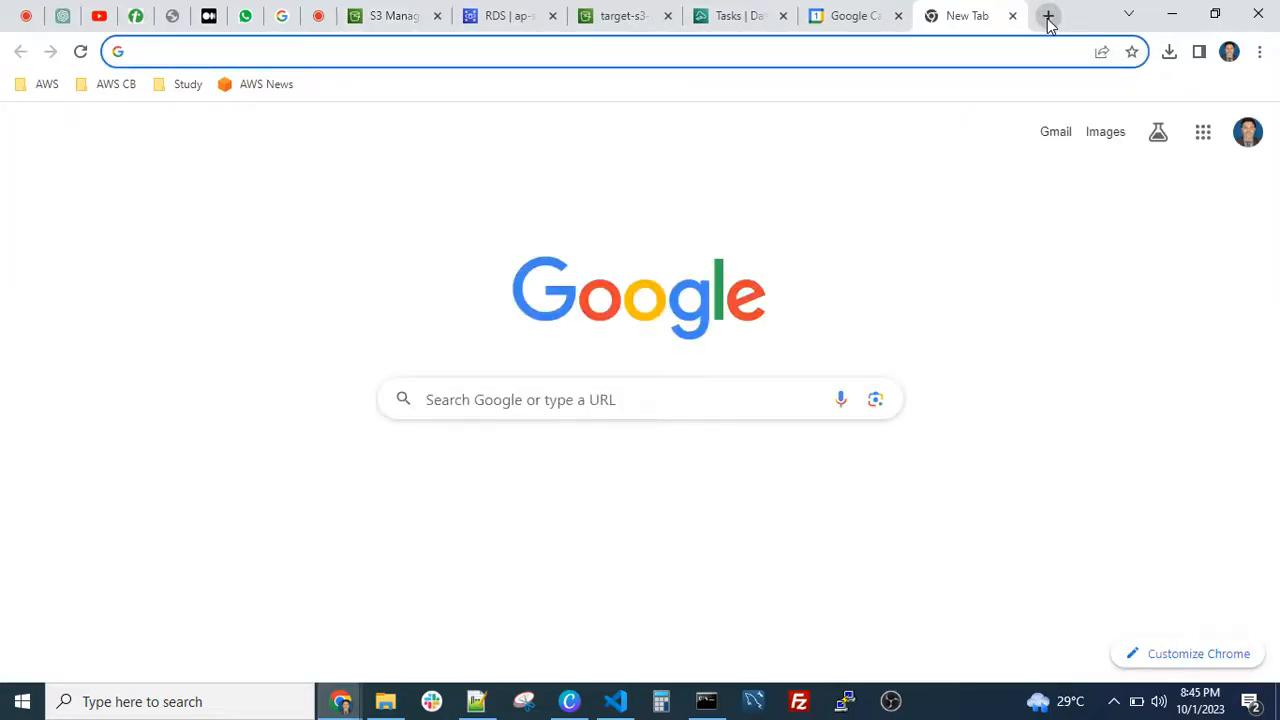
text(s3 brow)
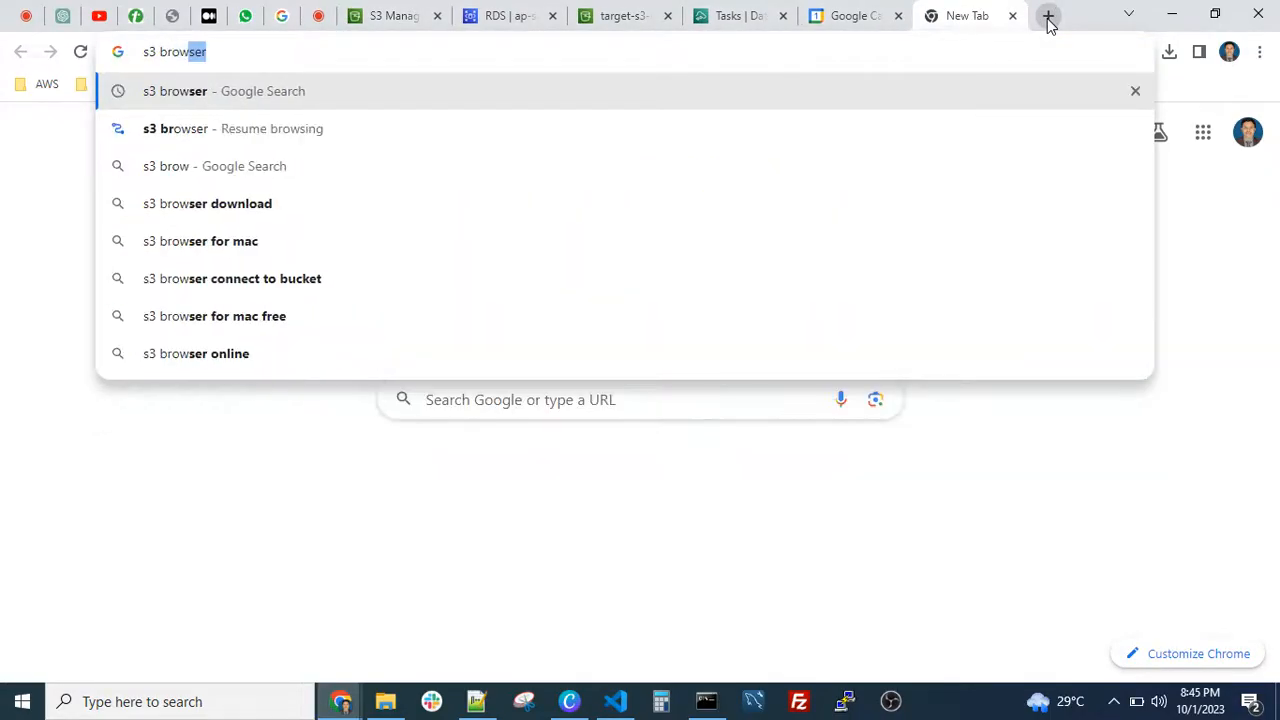
text(ser)
key(Return)
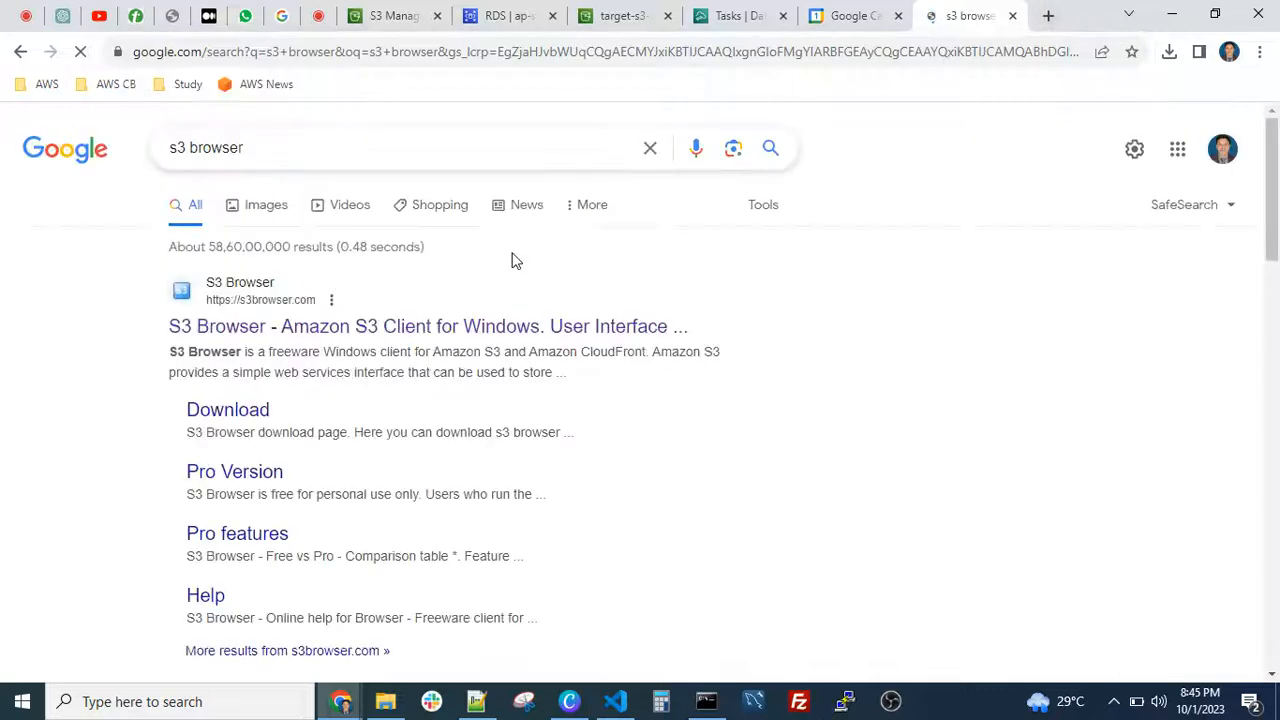
click(308, 338)
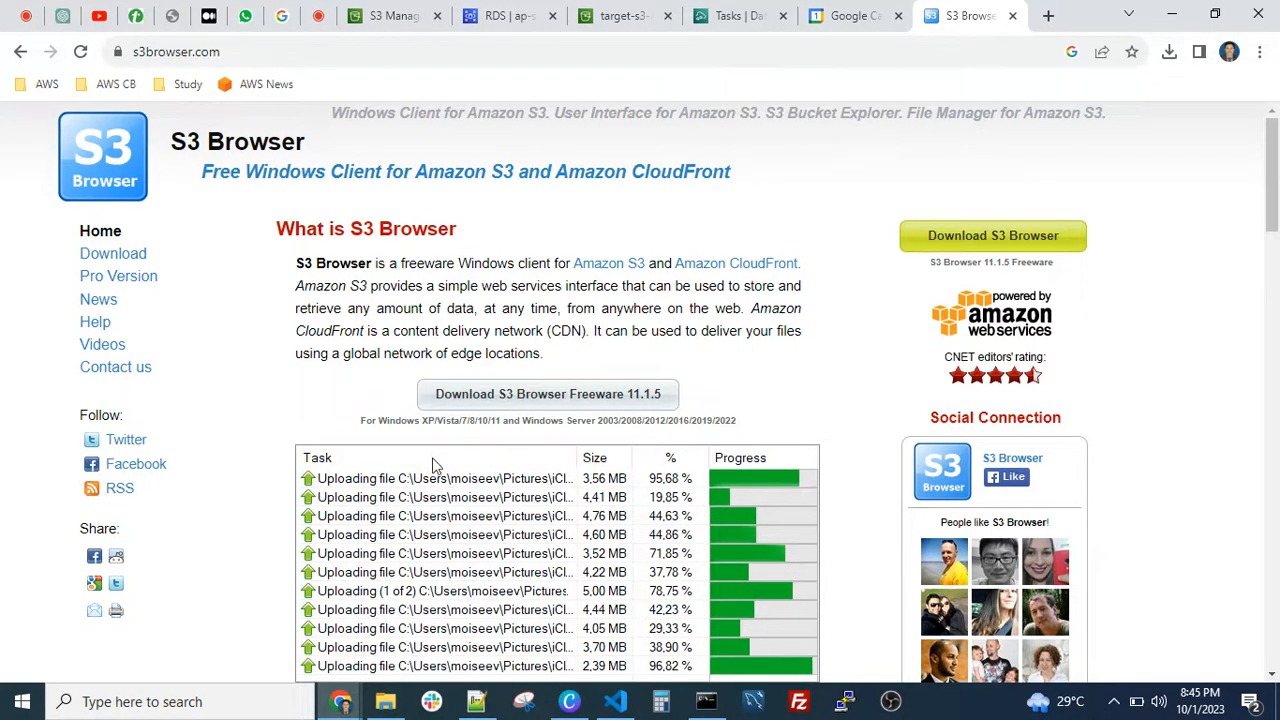
scroll(432, 466, down, 1)
scroll(420, 460, down, 2)
scroll(547, 472, up, 3)
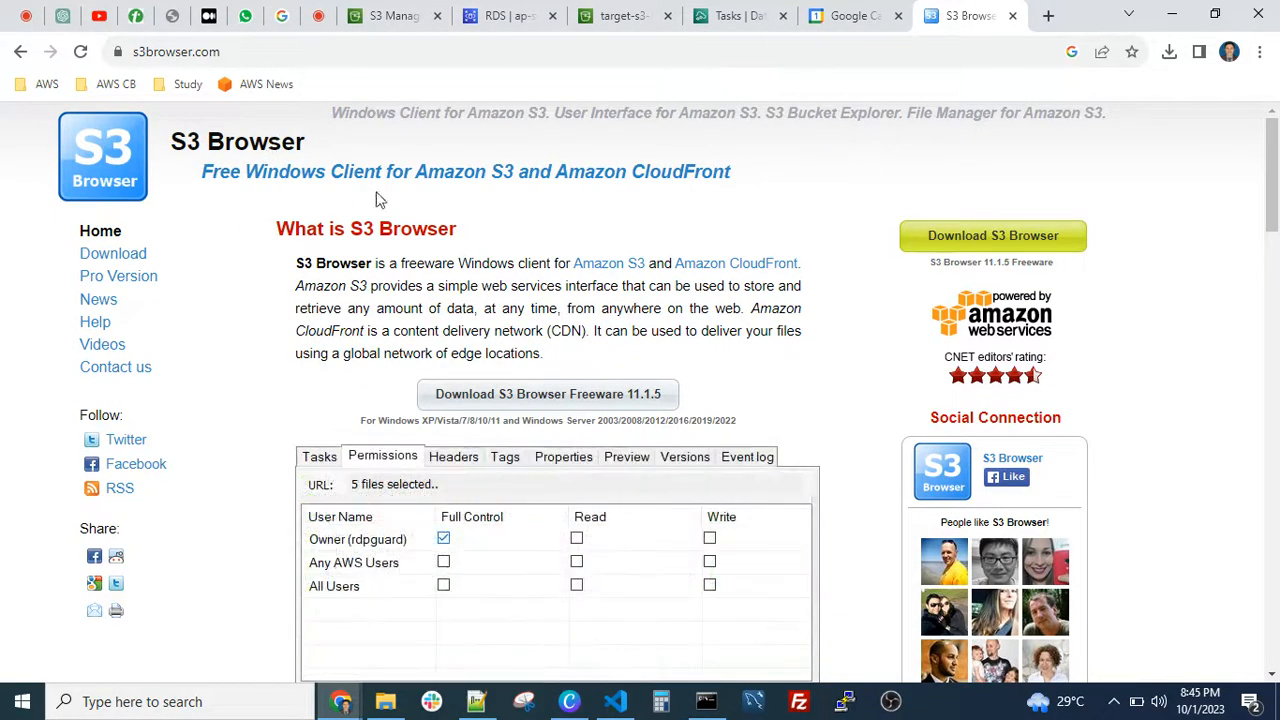
click(1013, 17)
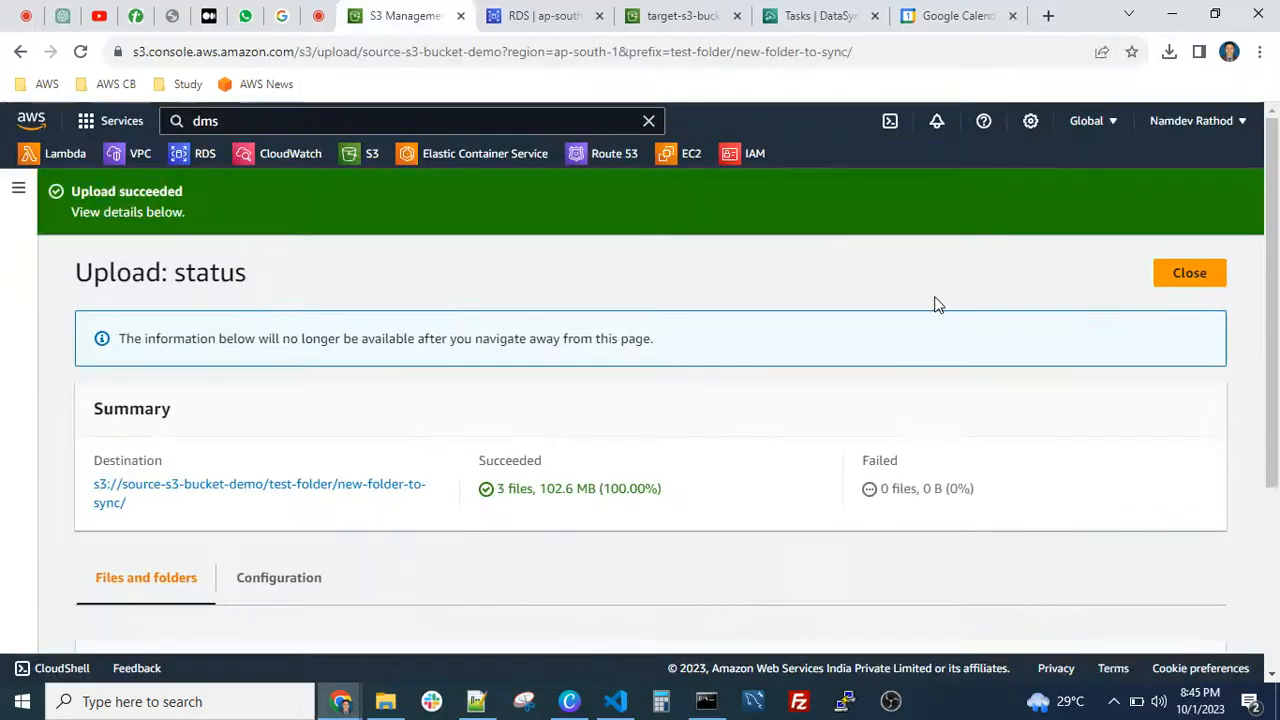
Close the upload status and review the objects in new-folder-to-sync.
click(1182, 275)
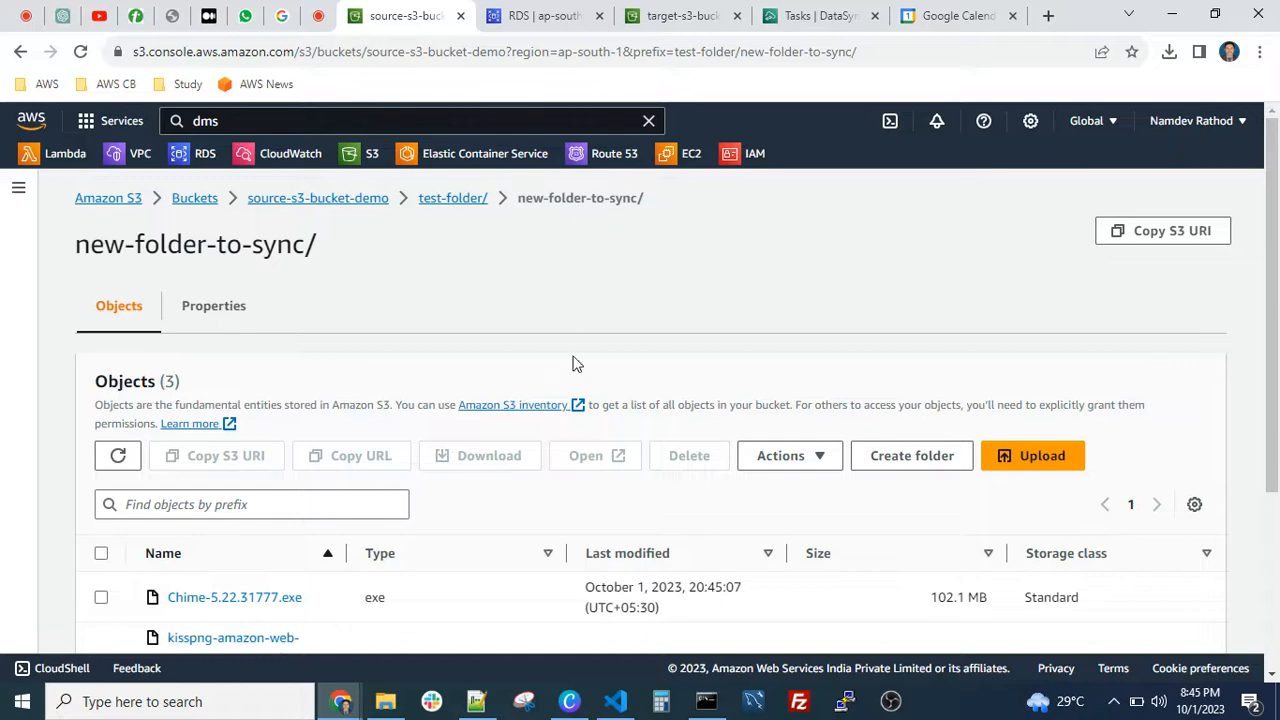
scroll(565, 449, down, 2)
scroll(535, 448, up, 2)
scroll(532, 450, up, 1)
Start the demo-data-sync task in DataSync with its default options.
click(787, 22)
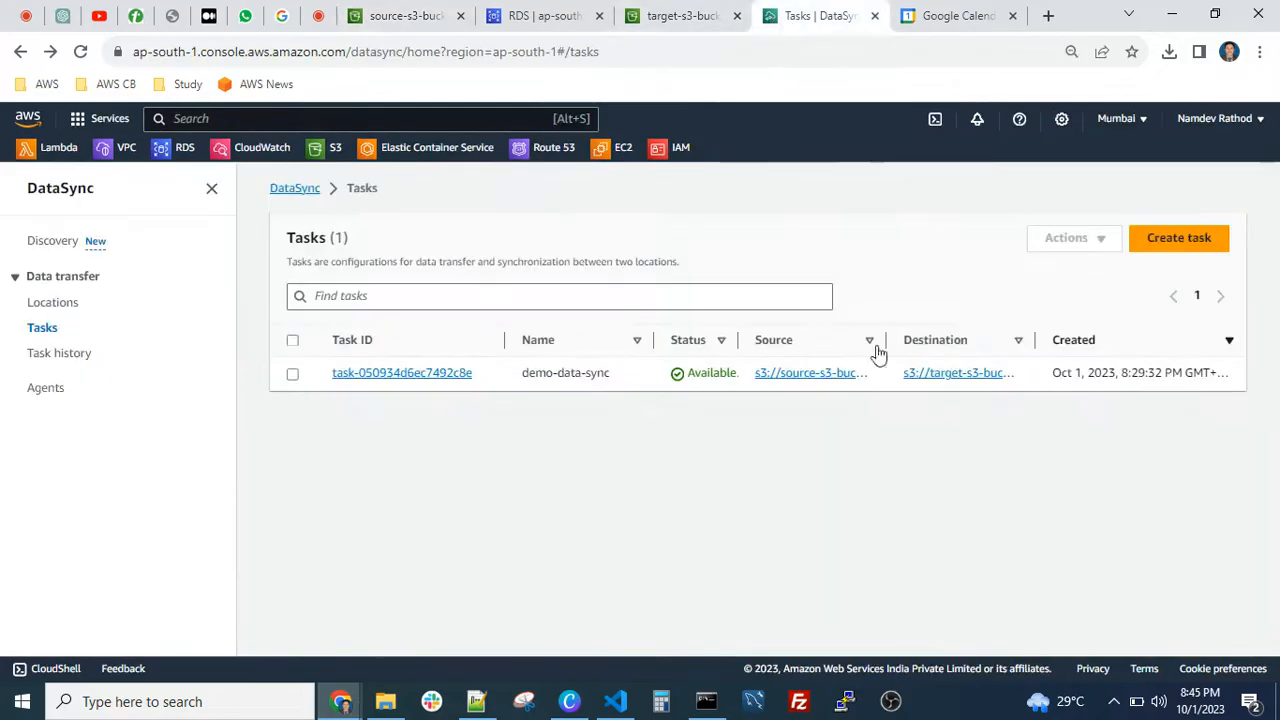
click(293, 375)
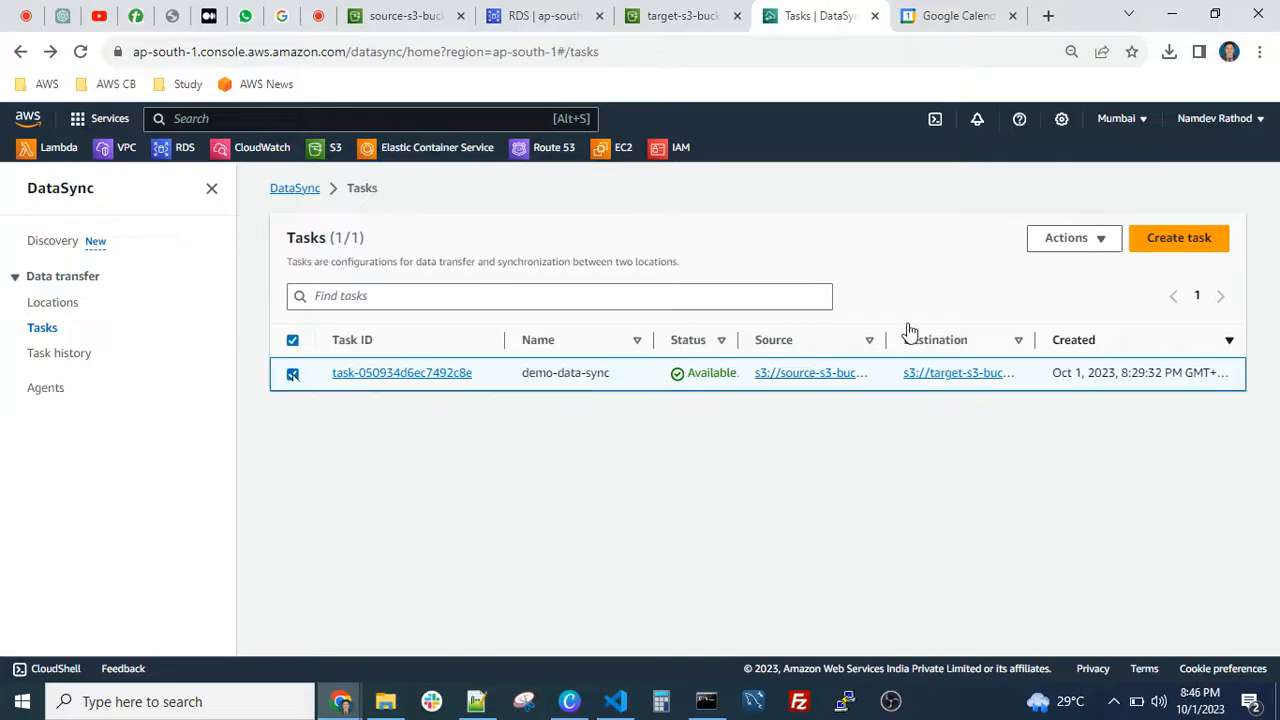
click(1090, 246)
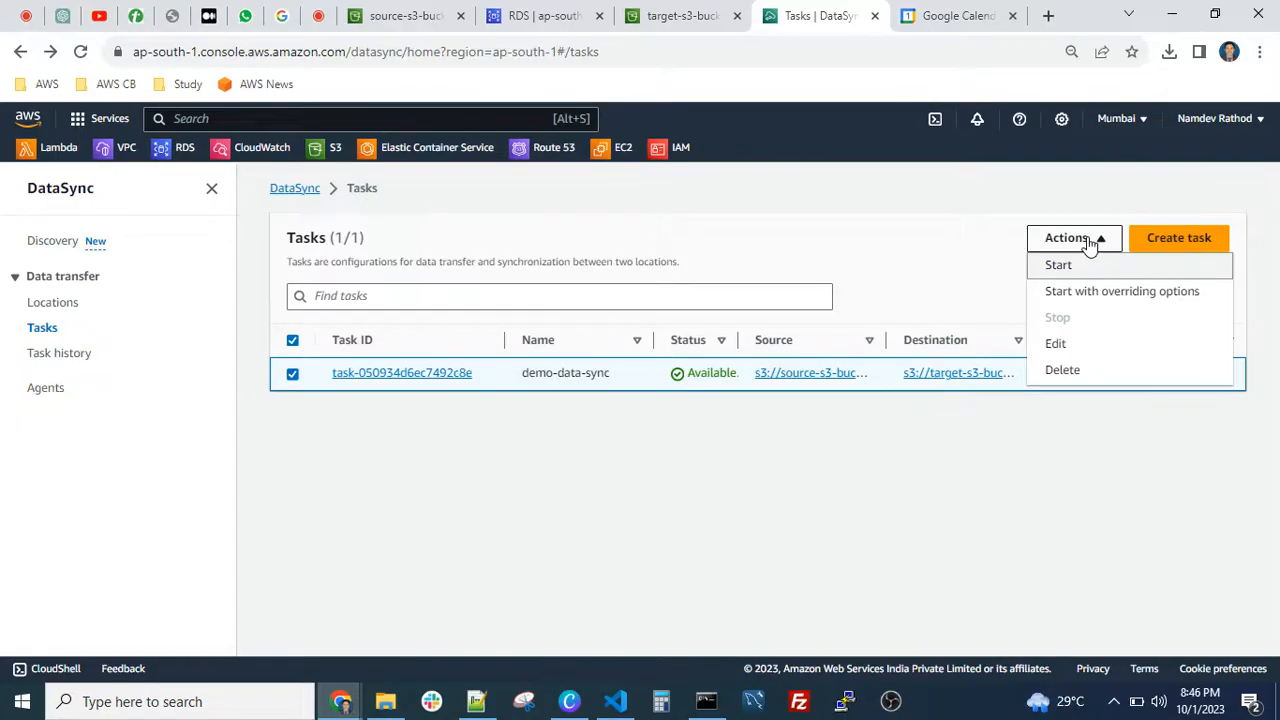
click(1076, 268)
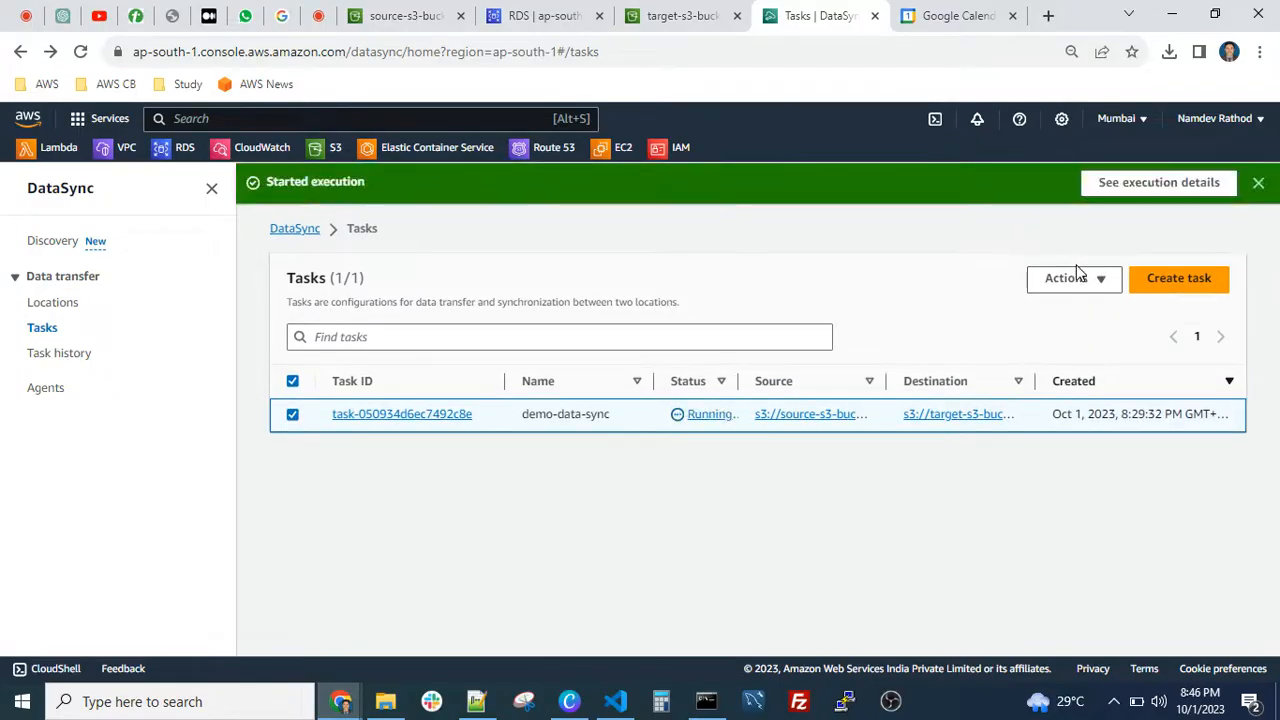
Open the details of the started task execution, review its overview and locations, and refresh the status.
click(1134, 186)
scroll(755, 528, down, 1)
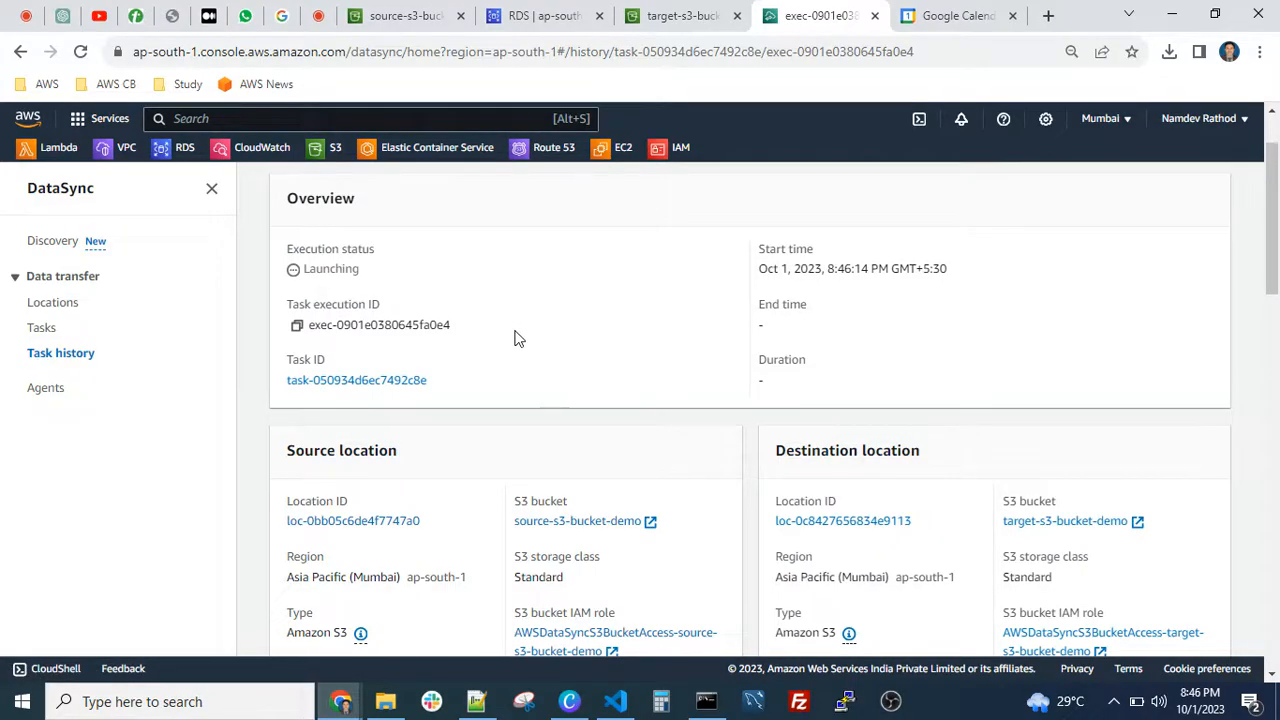
scroll(477, 330, up, 1)
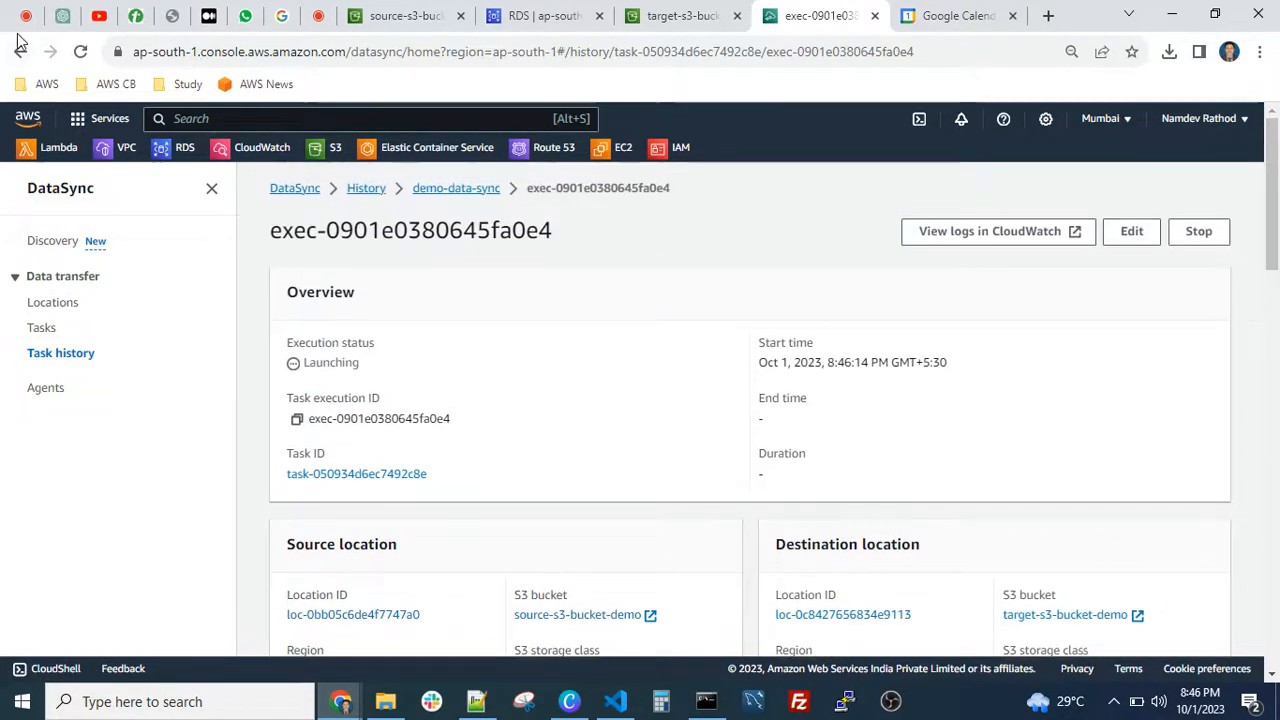
click(82, 54)
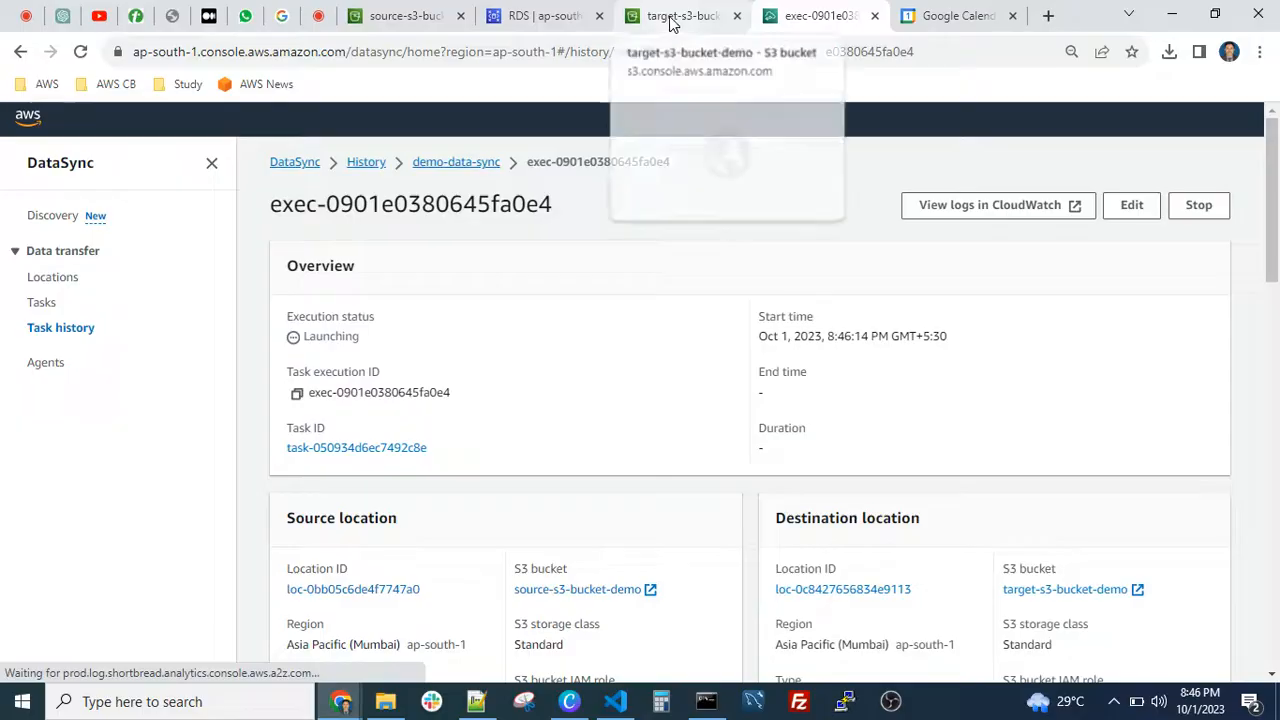
Check the top-level objects of target-s3-bucket-demo and return to the DataSync execution details.
click(672, 16)
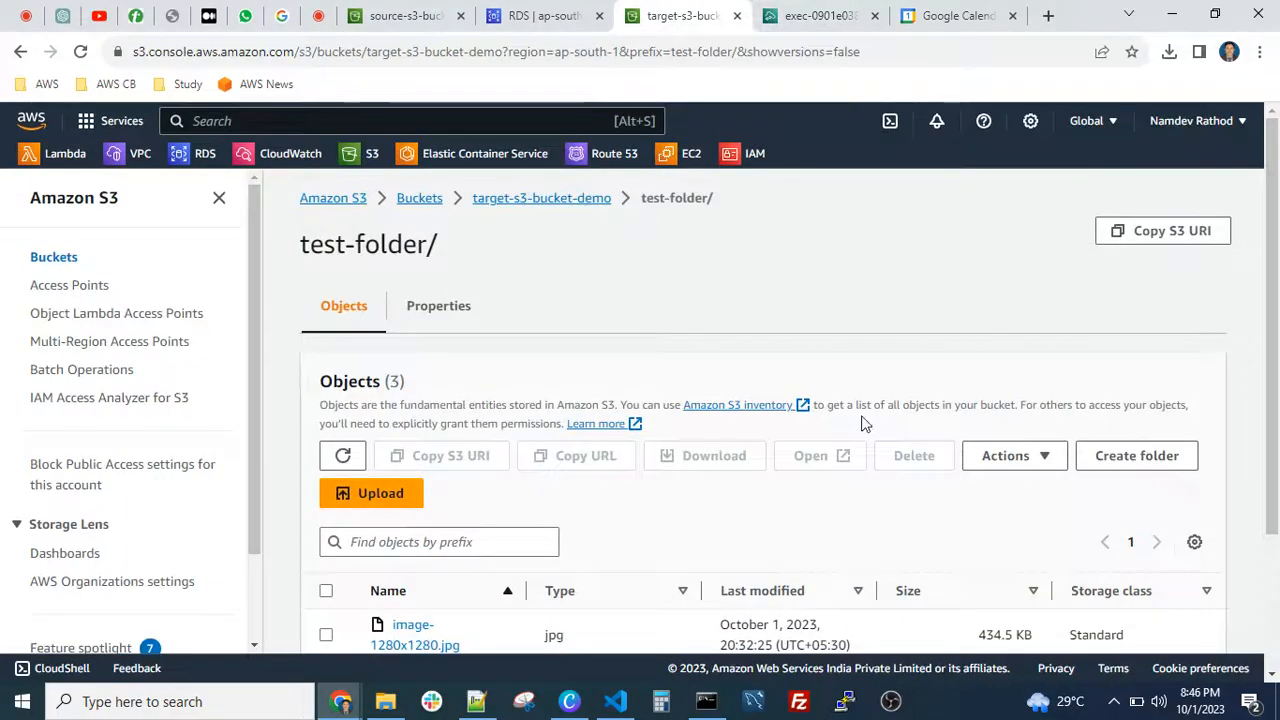
click(574, 212)
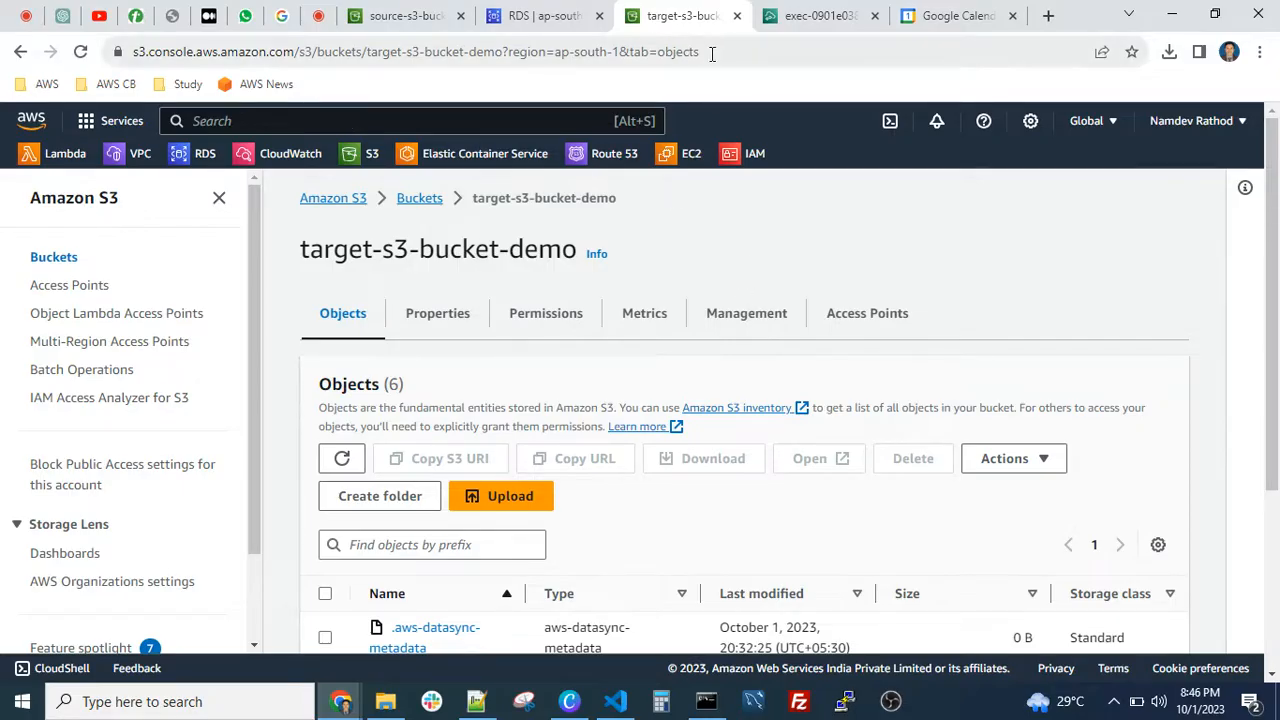
click(812, 16)
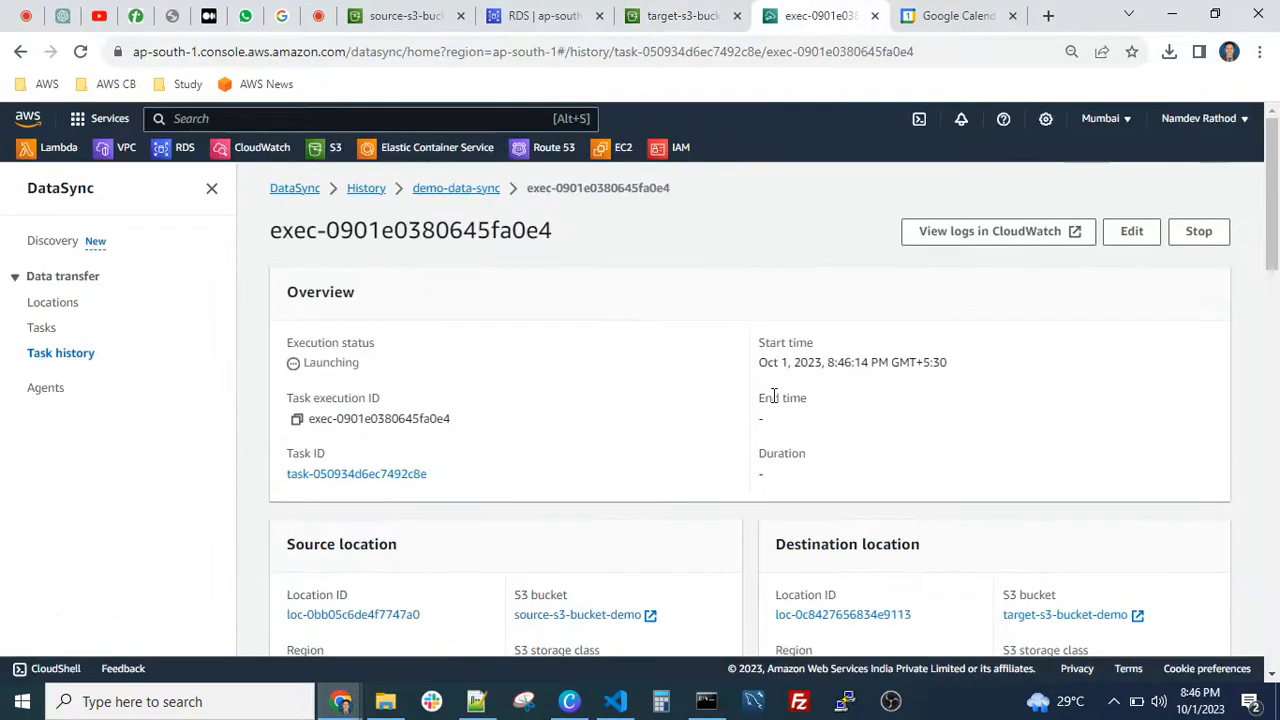
Refresh the running execution's details, and open and reload the DataSync task history to check the execution statuses.
click(82, 52)
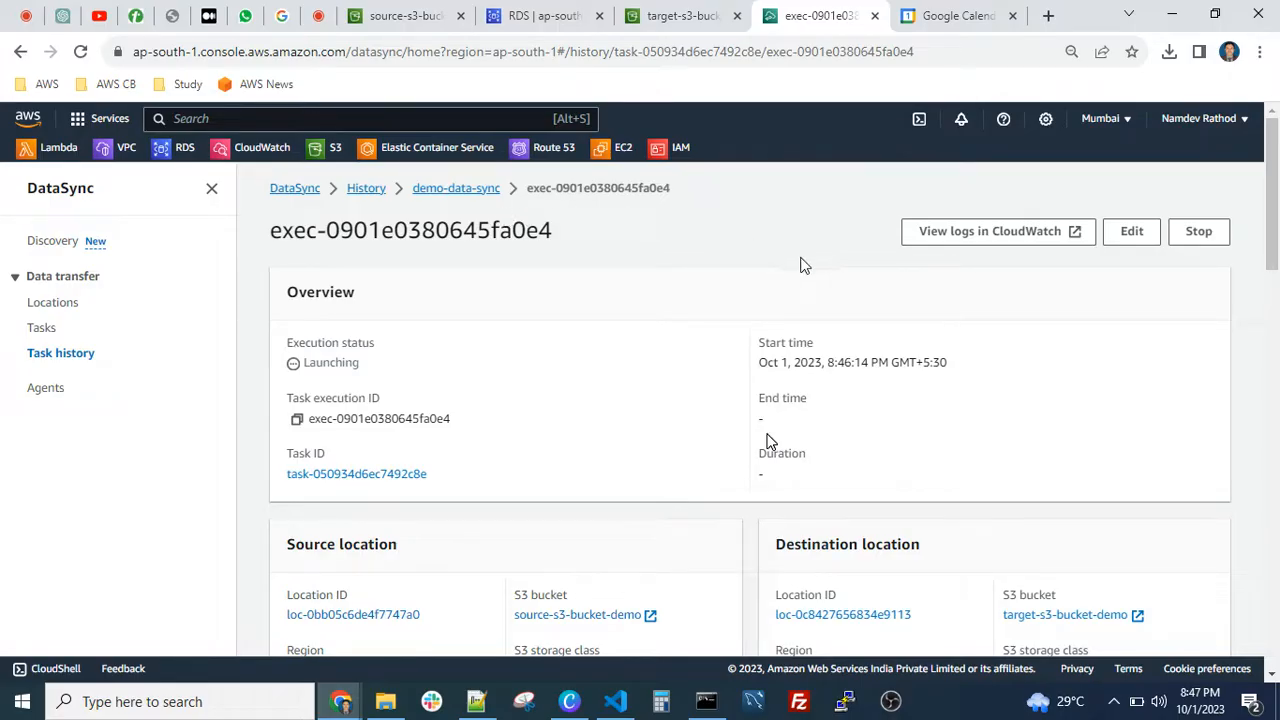
scroll(768, 300, down, 1)
scroll(770, 300, up, 1)
click(82, 55)
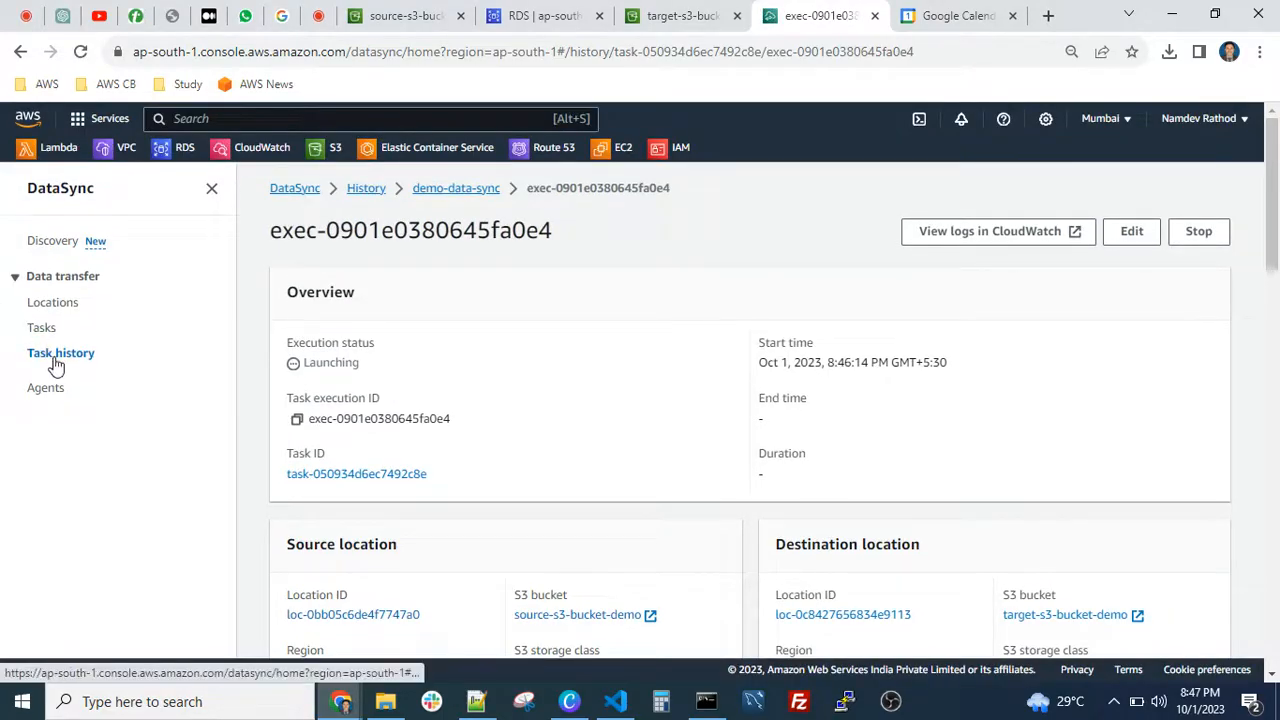
click(64, 357)
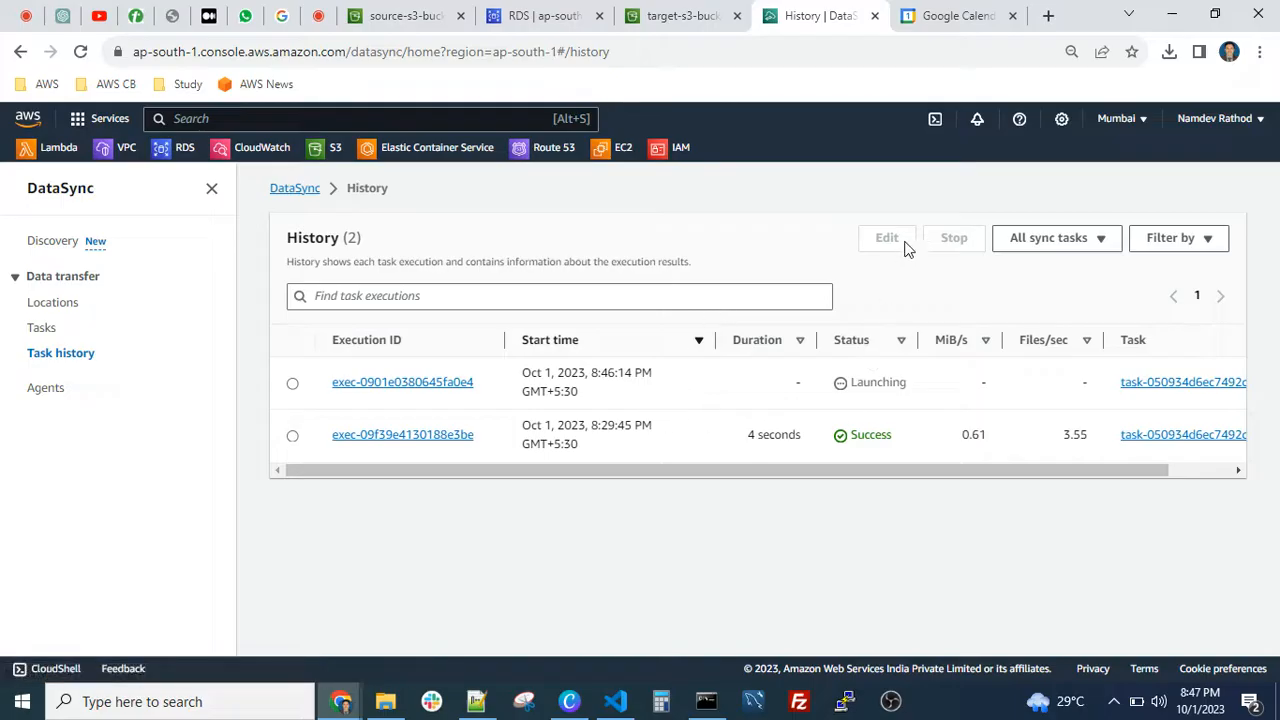
click(80, 51)
click(80, 51)
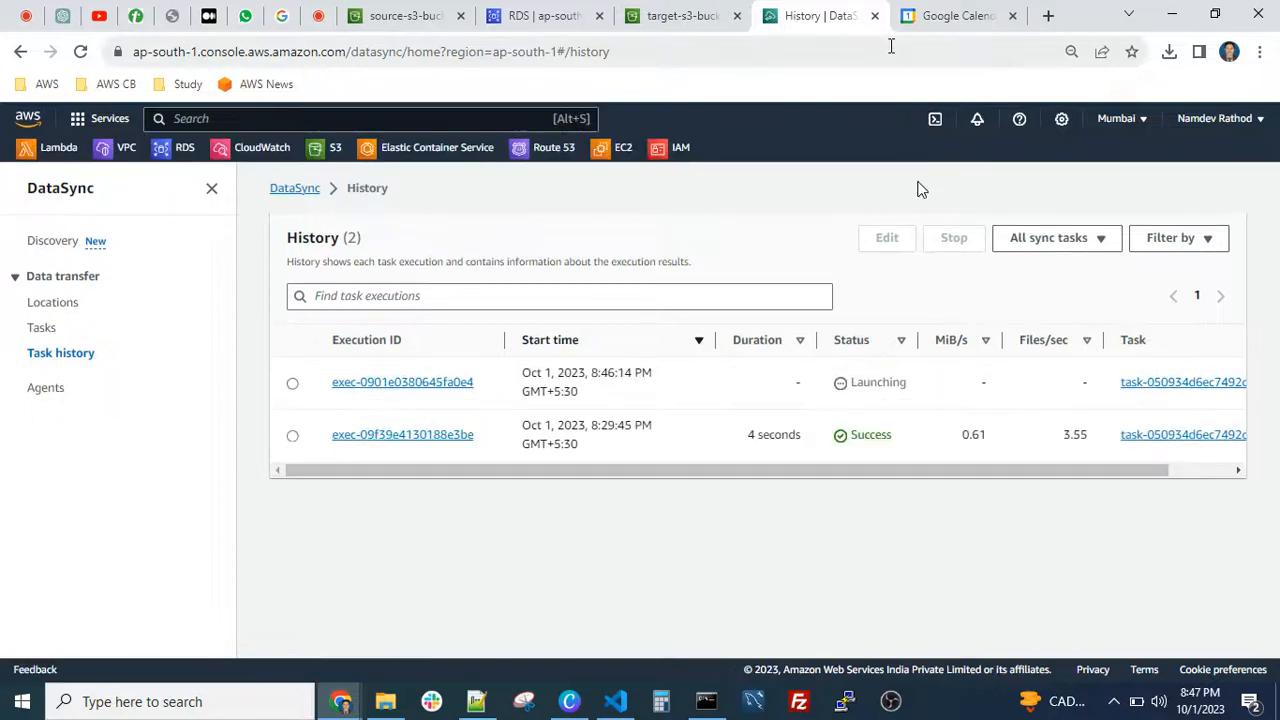
Look at the Google Calendar week and switch to Notepad++ to review the closing notes of AWS - Online Batch.txt.
click(936, 18)
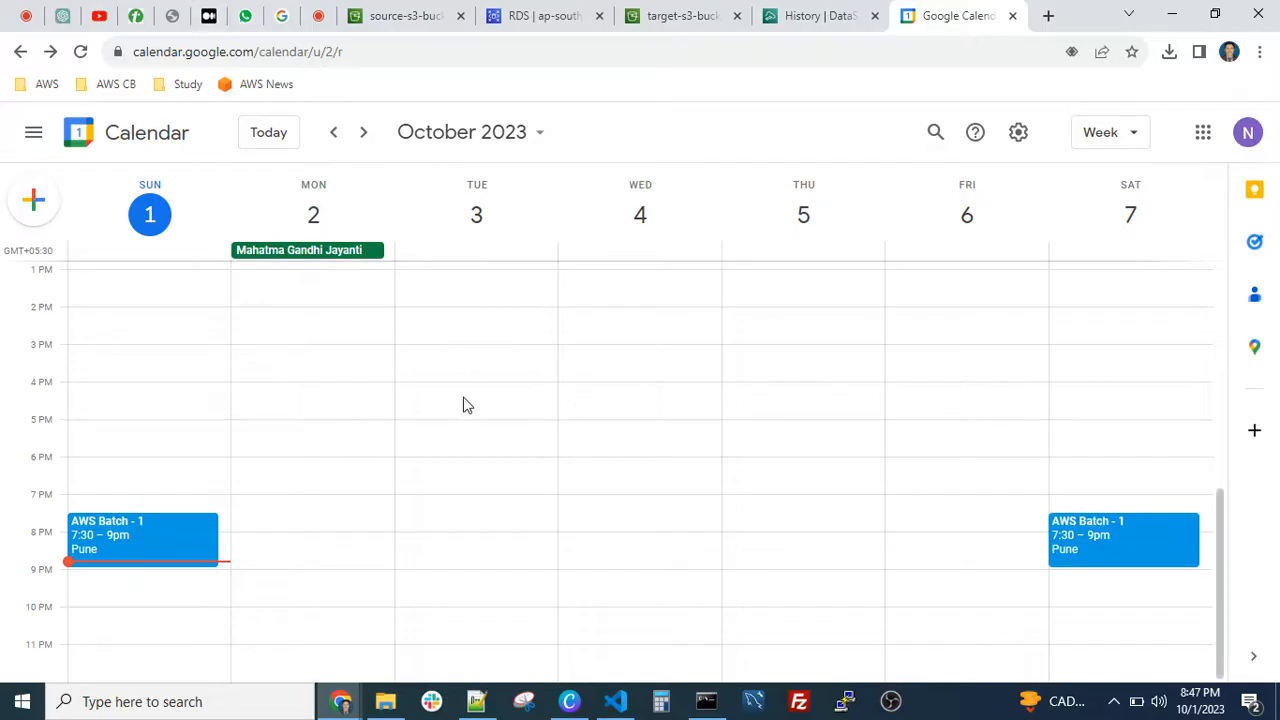
click(476, 701)
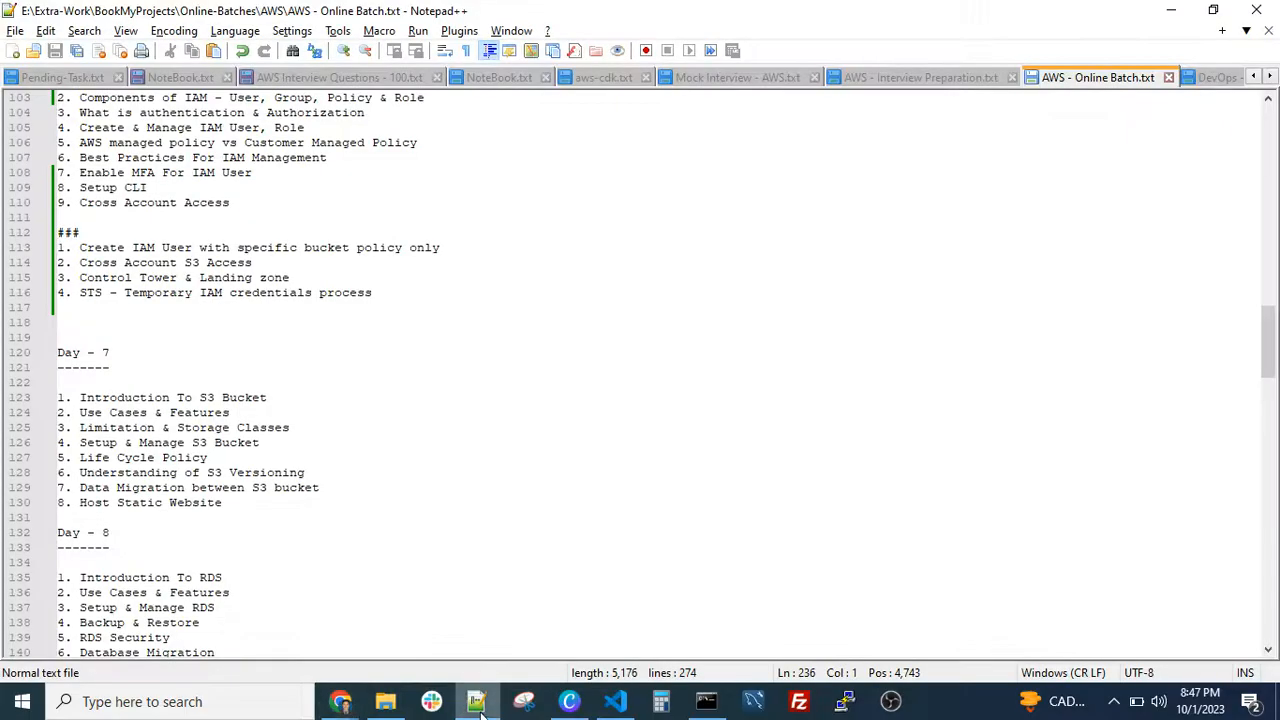
scroll(314, 510, down, 7)
scroll(903, 321, down, 20)
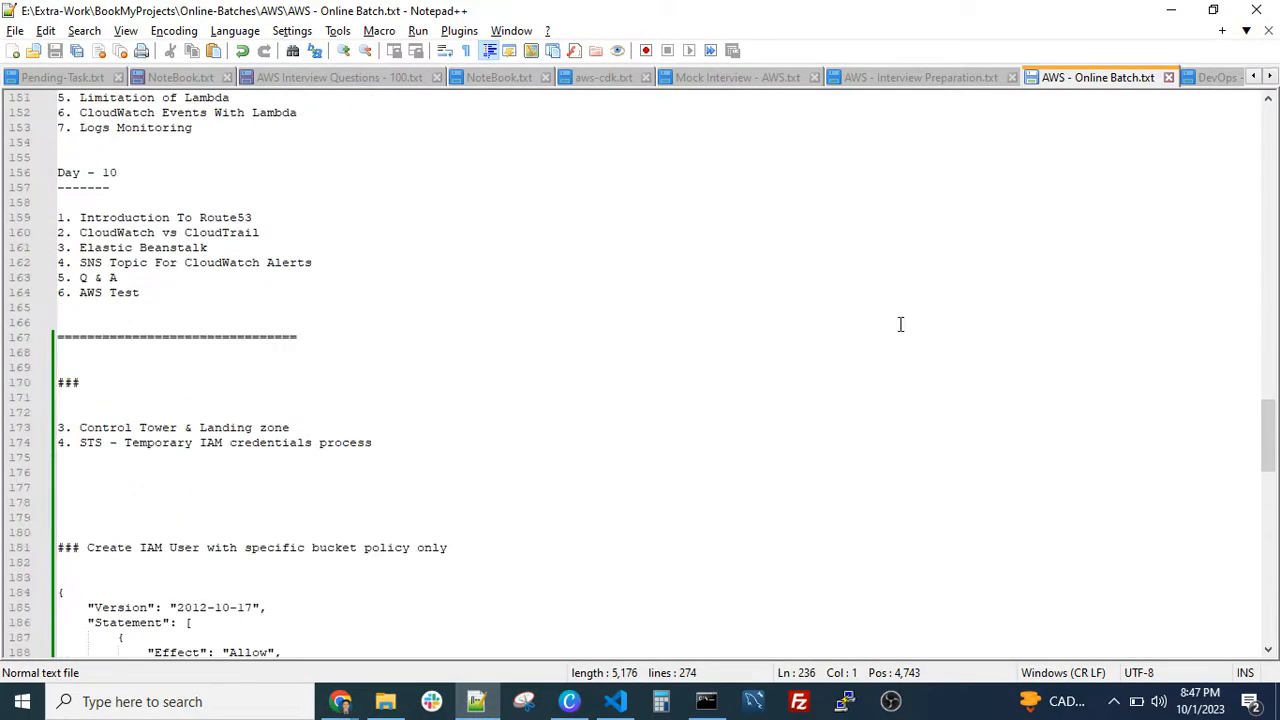
scroll(434, 514, down, 8)
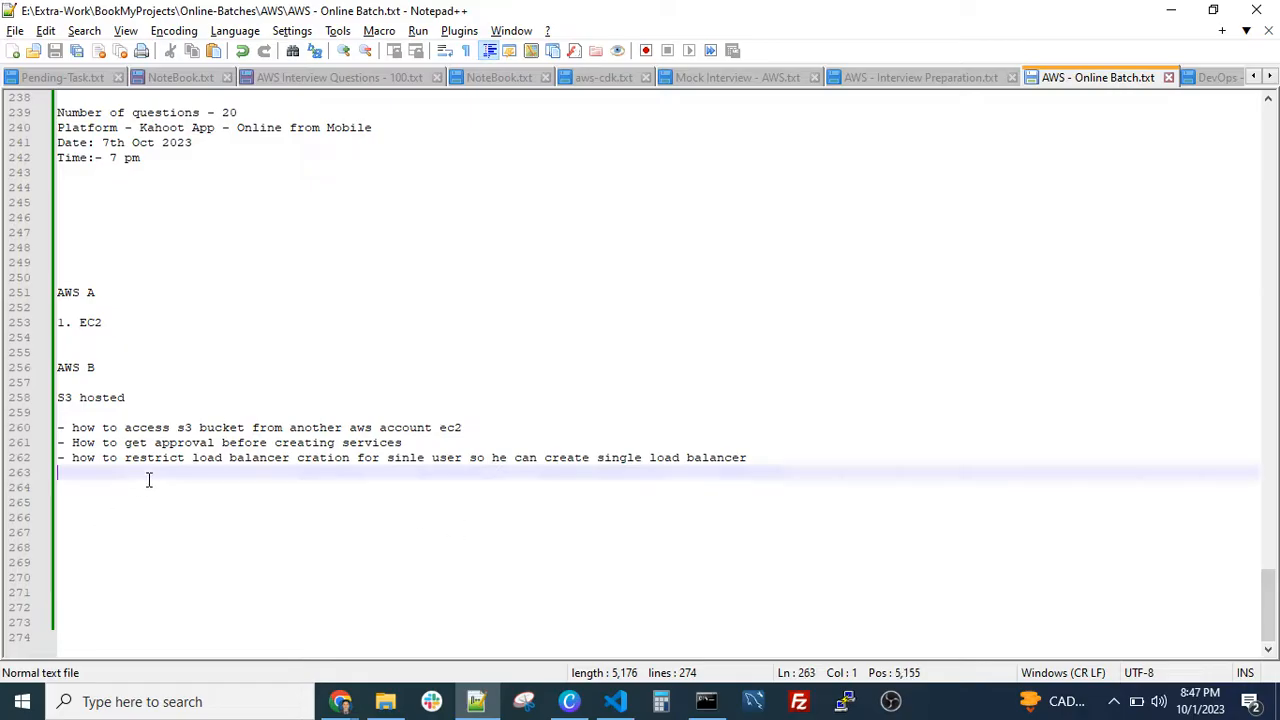
drag(149, 477, 72, 427)
click(114, 427)
click(121, 484)
scroll(121, 481, up, 9)
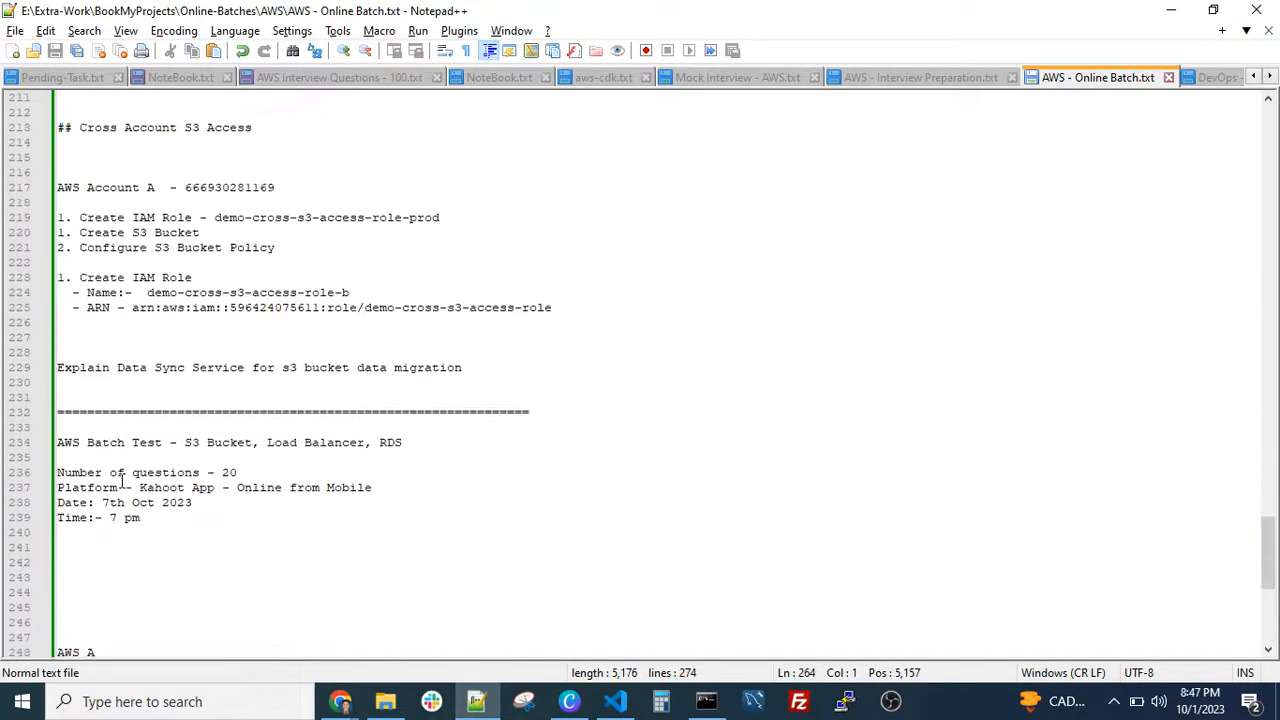
mouse_move(343, 701)
click(143, 619)
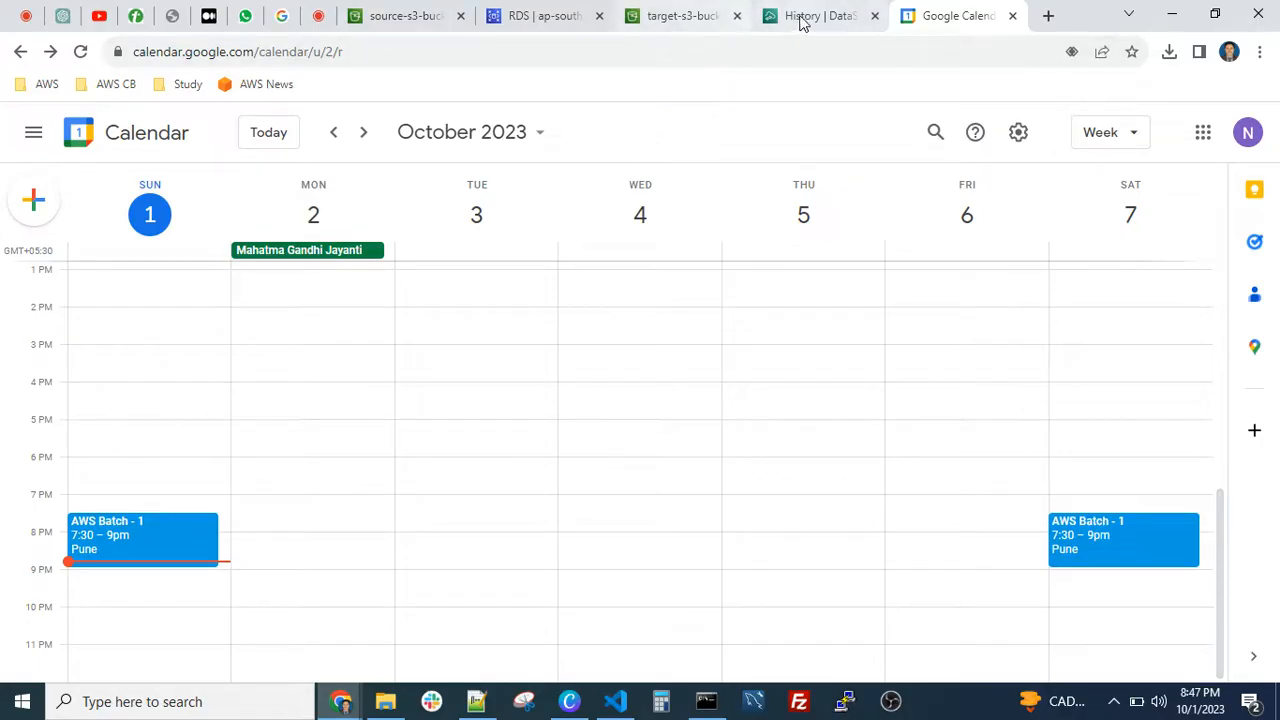
Return to the DataSync task history and refresh it, glancing at the Google Meet call and target-s3-bucket-demo between reloads.
click(768, 16)
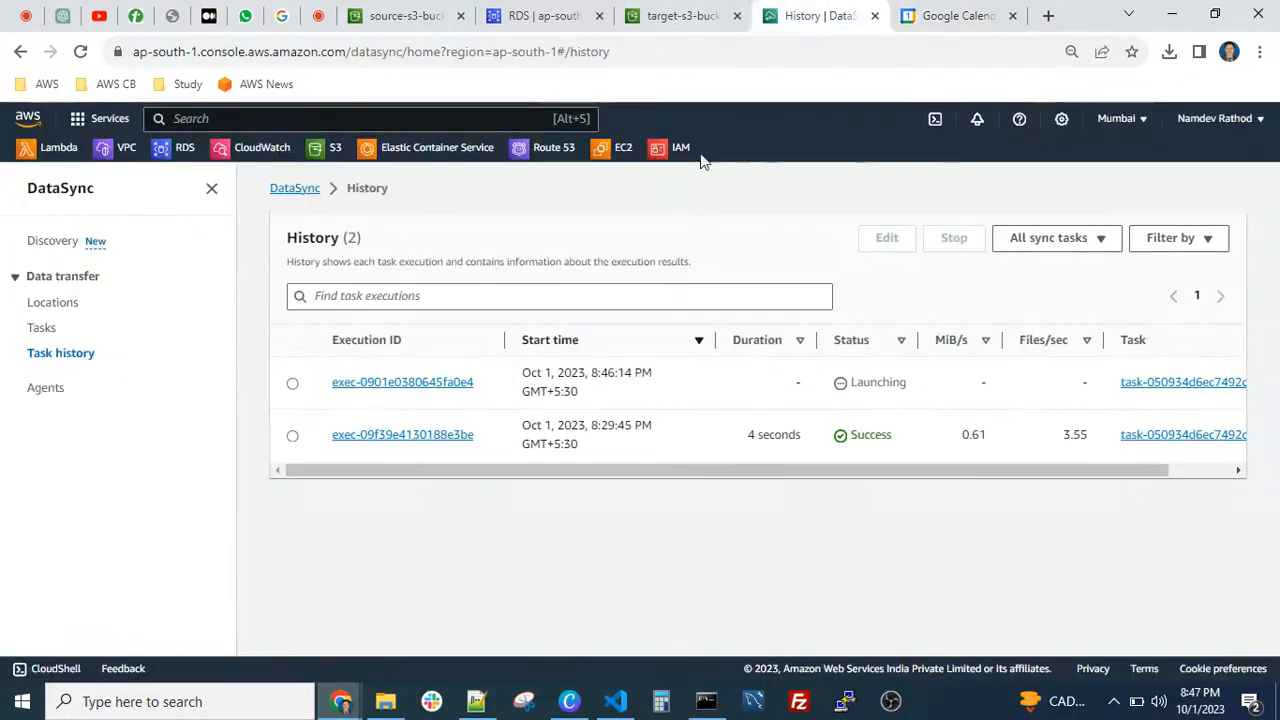
click(78, 52)
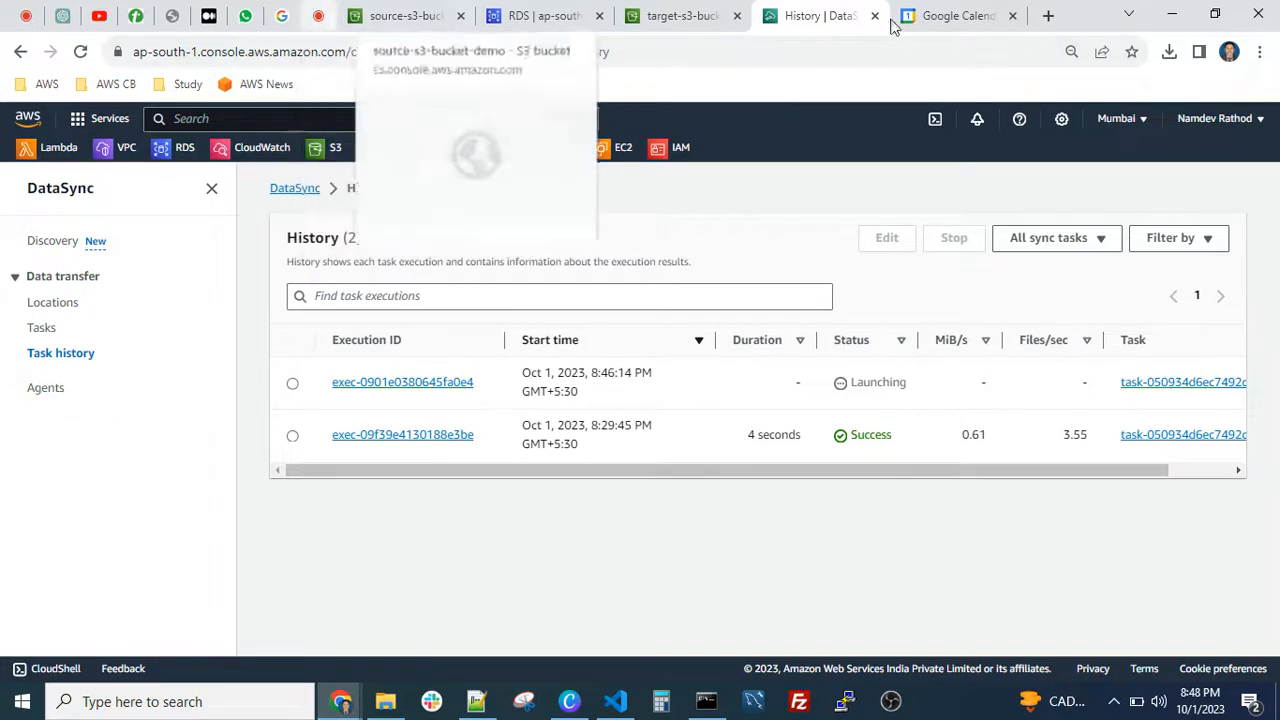
click(320, 16)
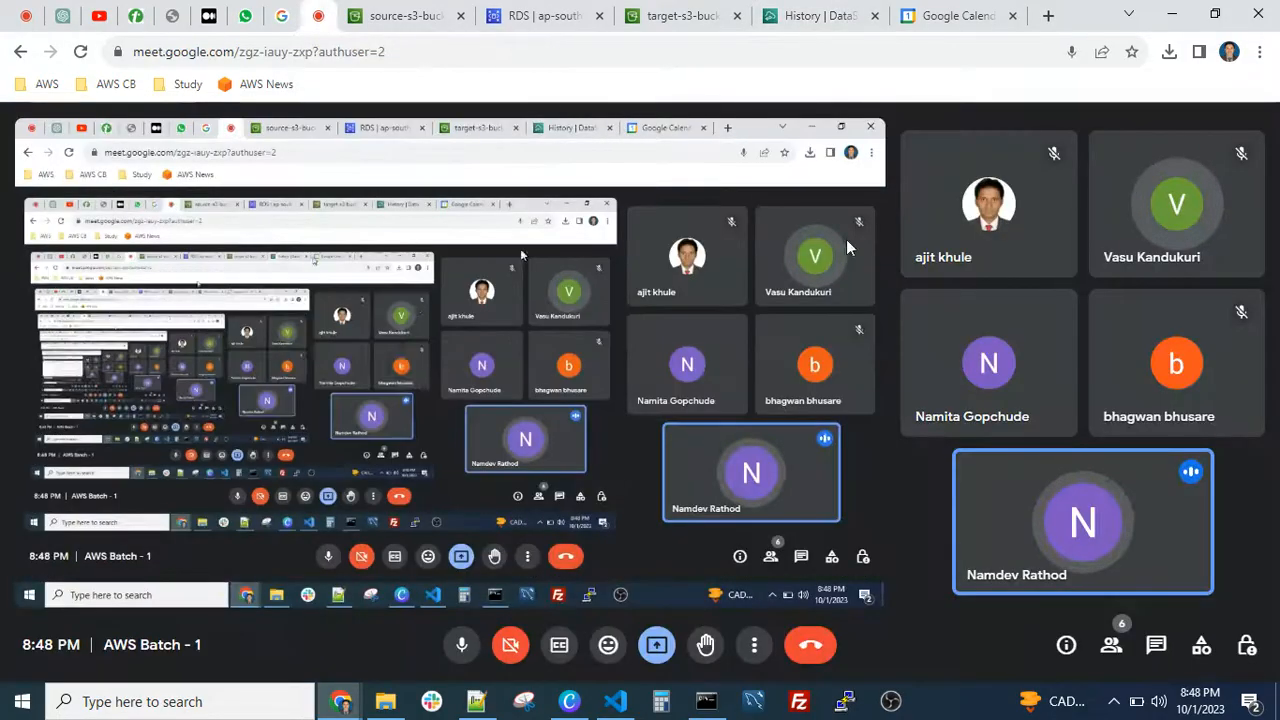
click(687, 18)
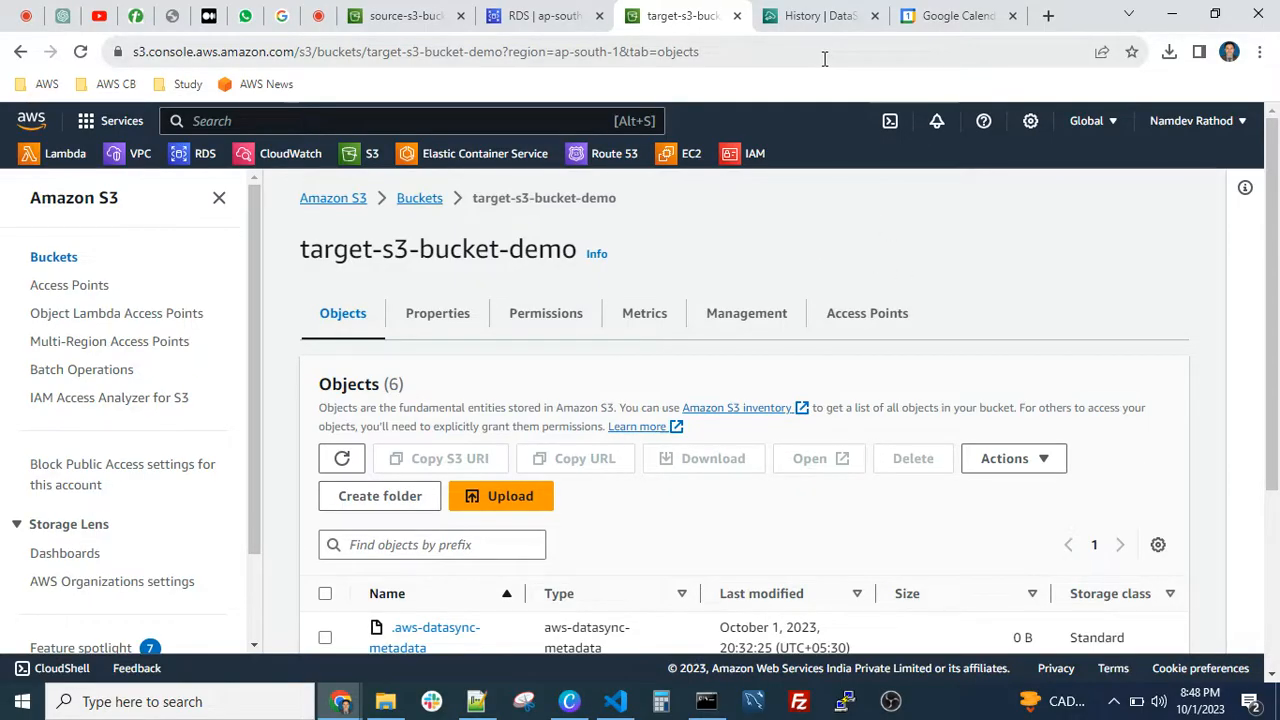
click(808, 17)
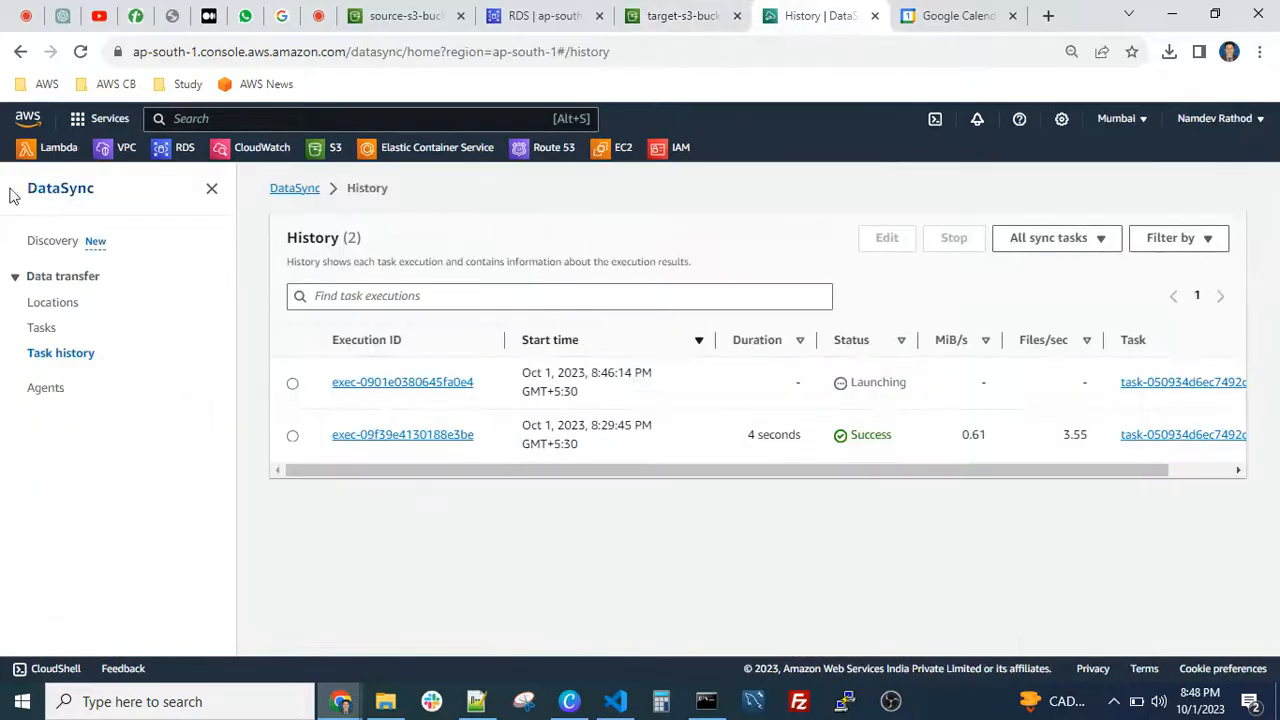
click(83, 53)
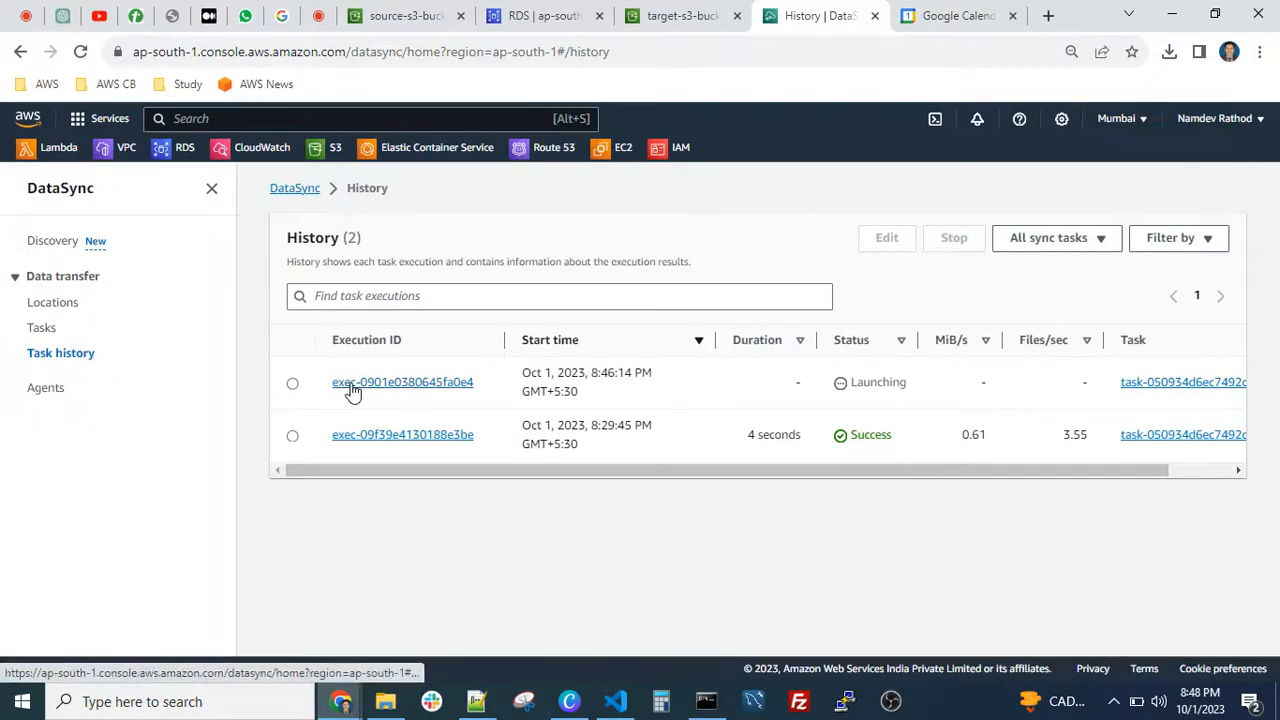
Open and refresh the details of the newest execution, and review the overview and locations of its demo-data-sync task.
click(352, 384)
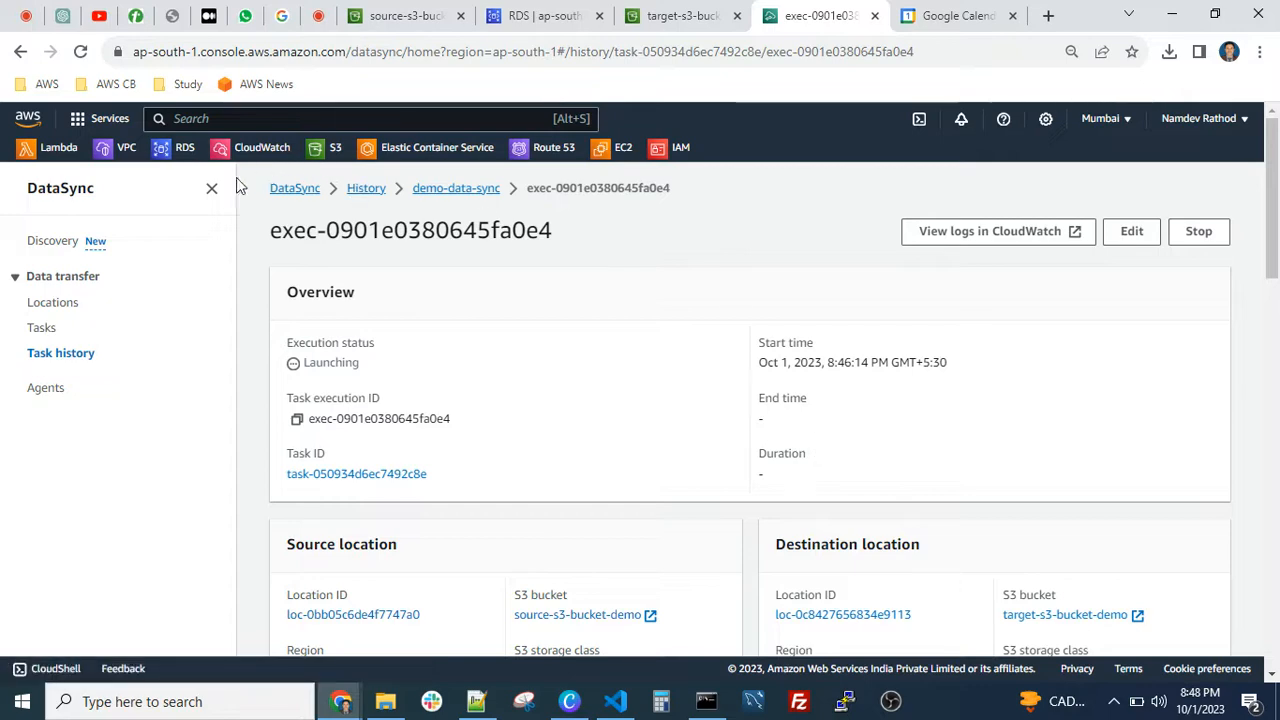
click(81, 52)
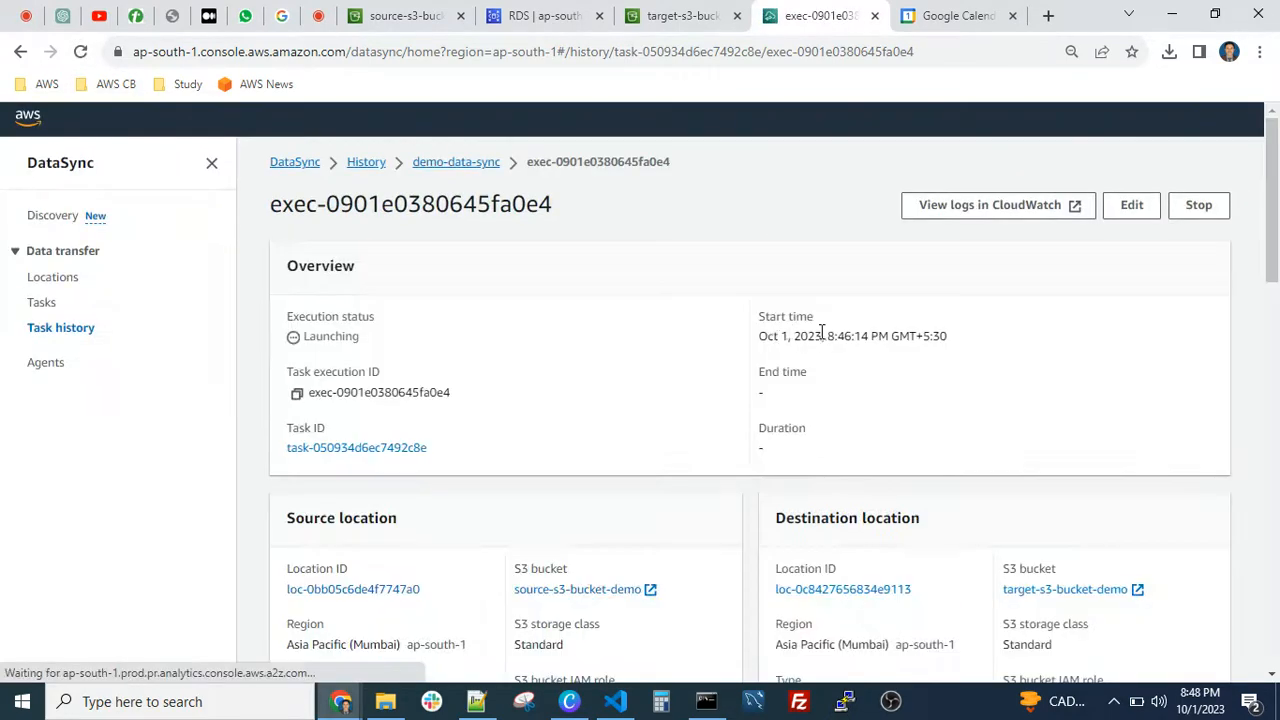
click(463, 162)
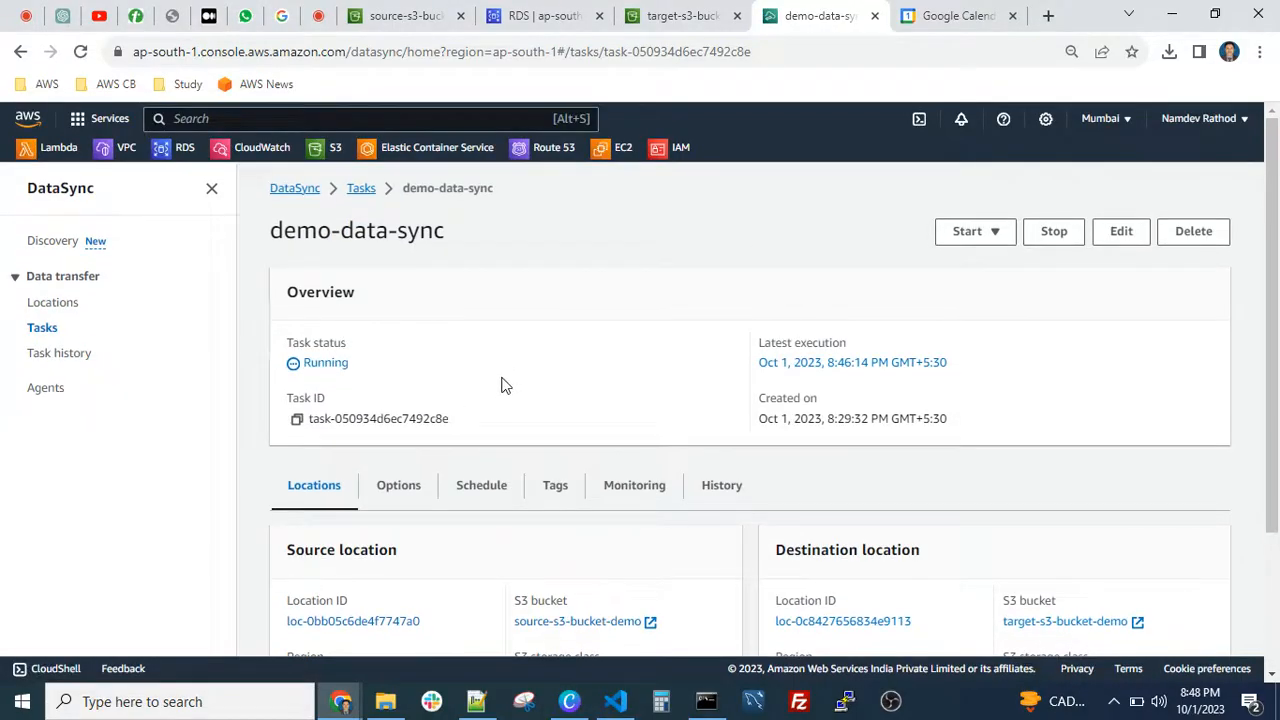
scroll(501, 378, down, 1)
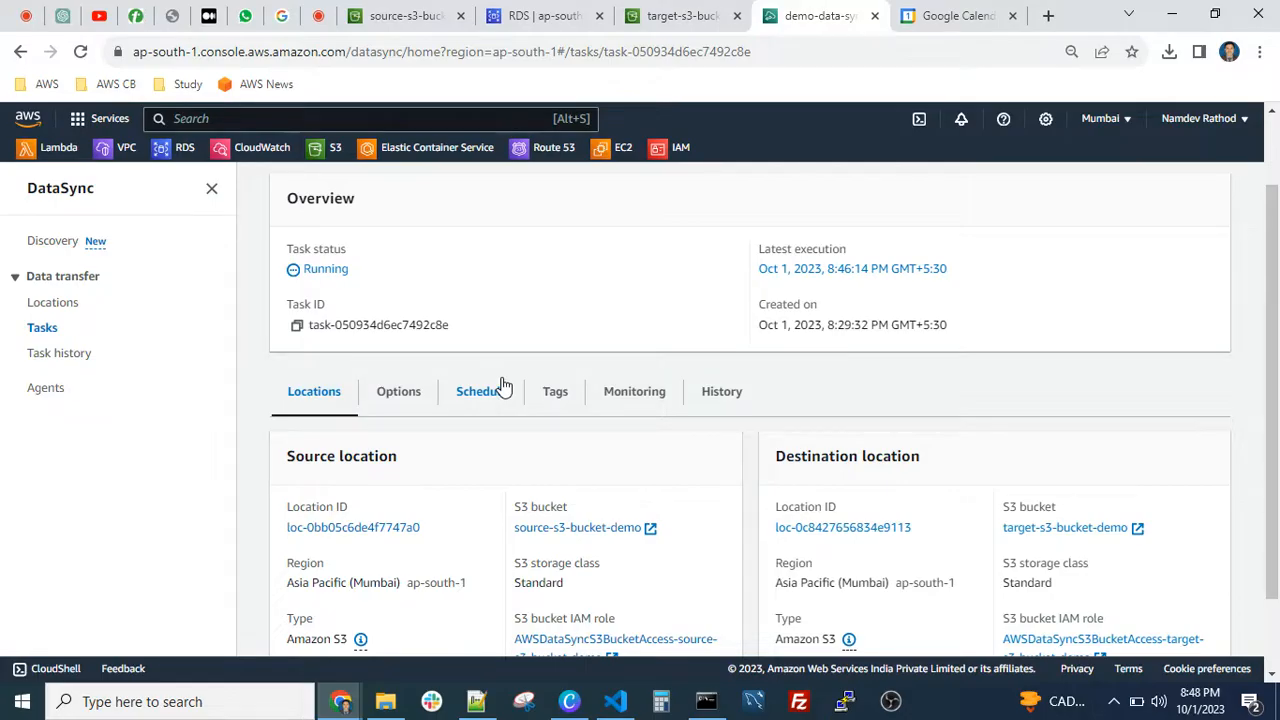
scroll(580, 350, up, 1)
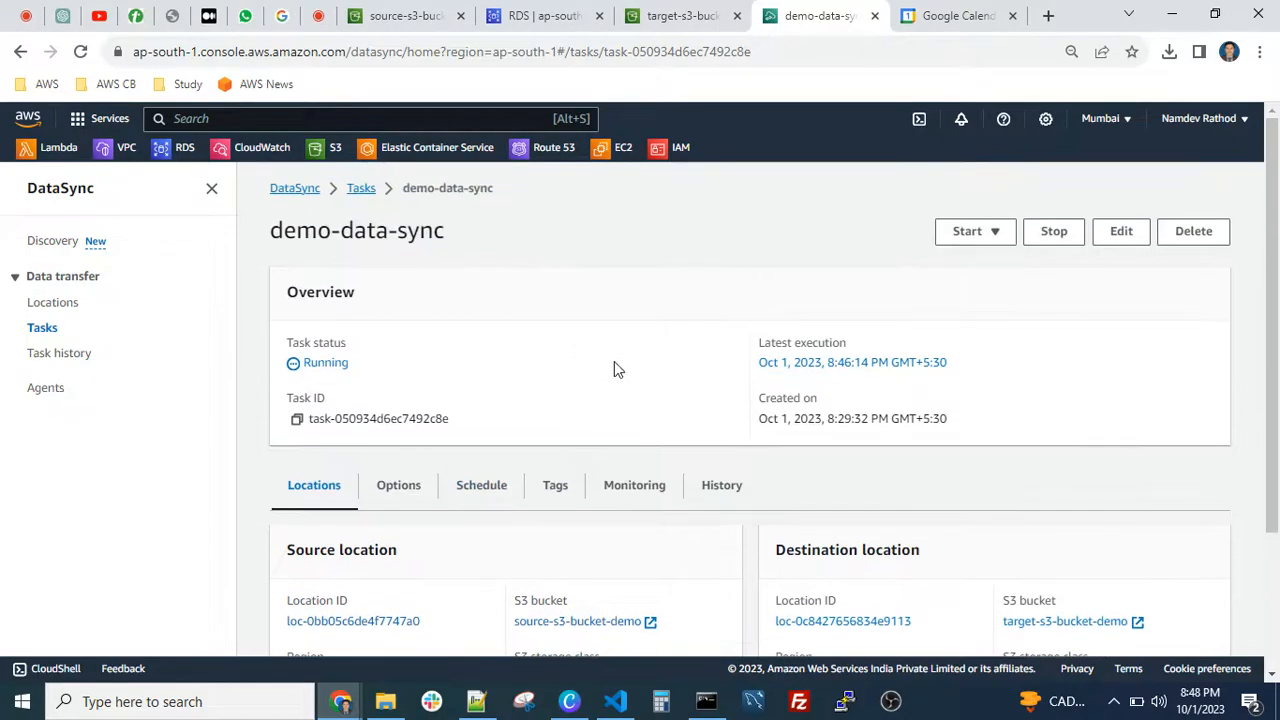
Check the objects in target-s3-bucket-demo, and return to the demo-data-sync task to refresh its status.
click(679, 22)
scroll(634, 317, down, 1)
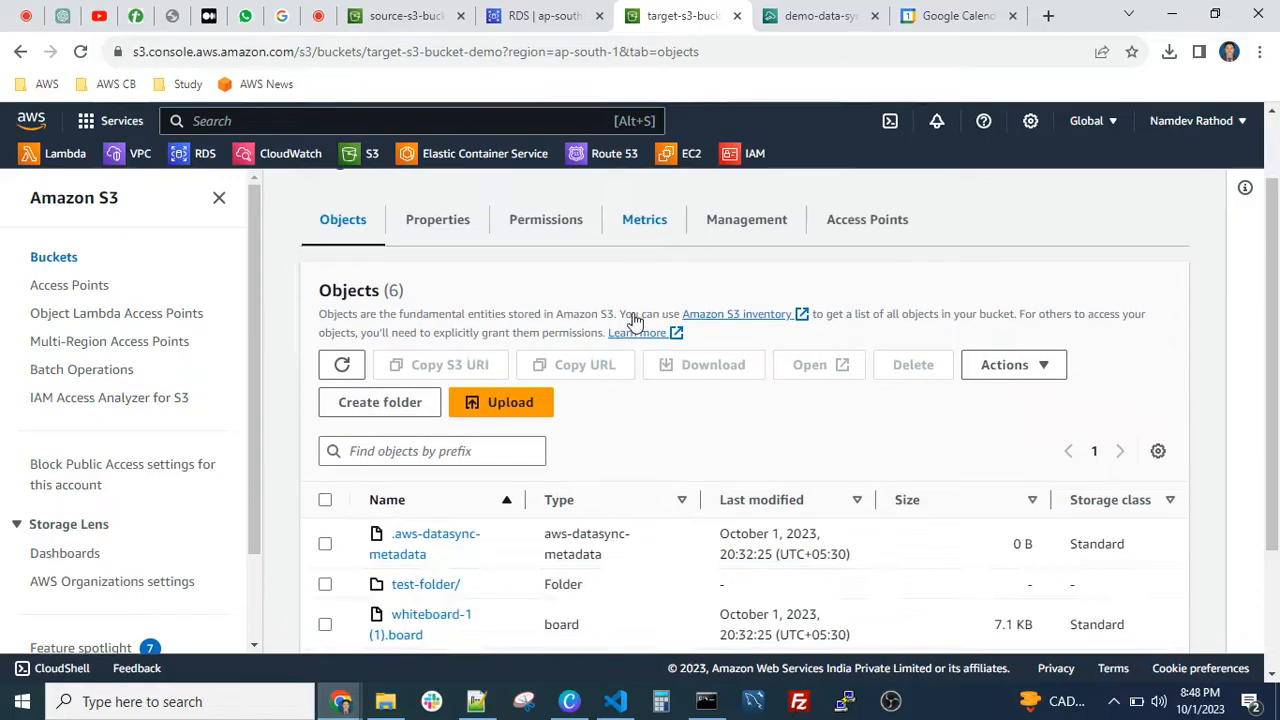
scroll(527, 104, up, 1)
click(790, 16)
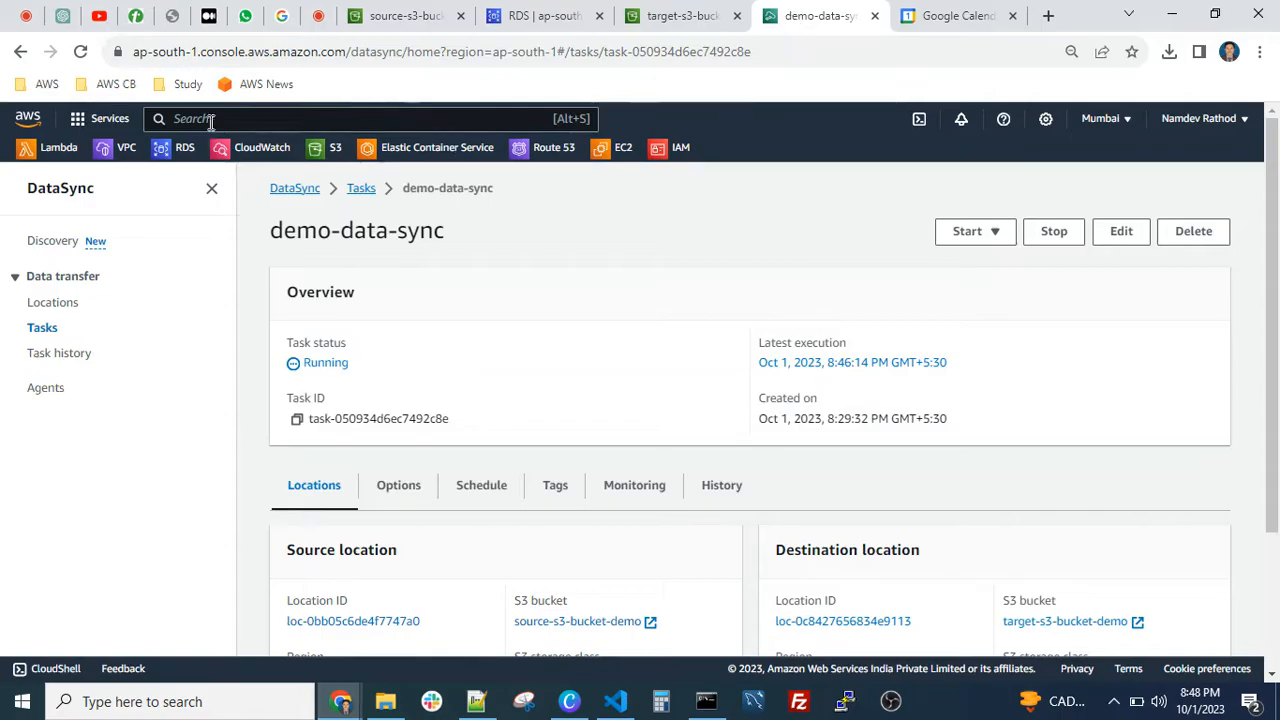
click(81, 51)
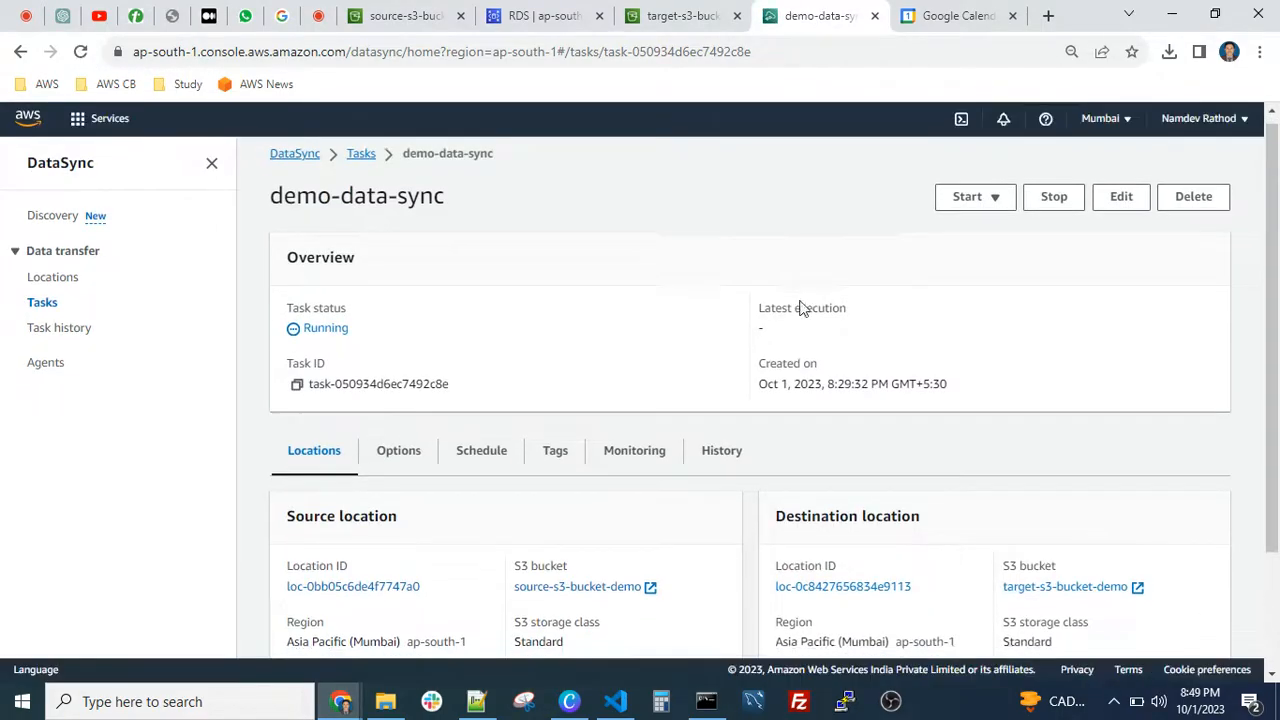
scroll(800, 302, down, 2)
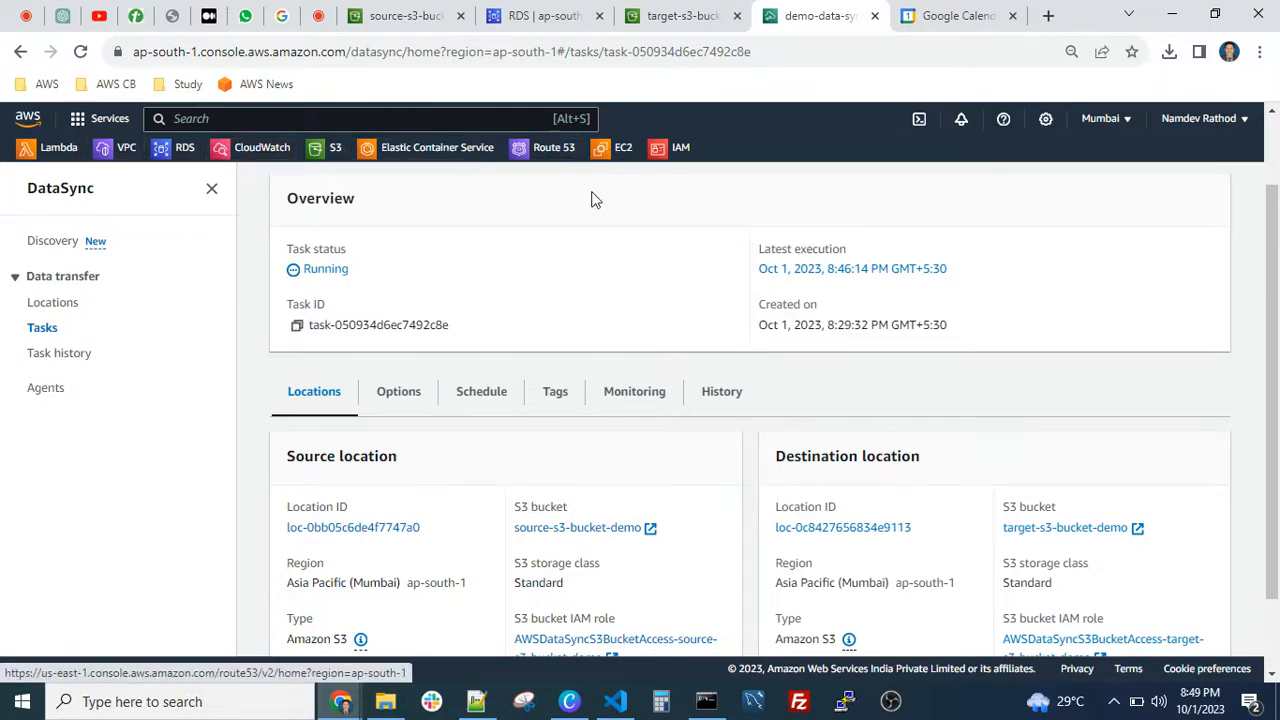
Search the AWS services for iam, open IAM in a new browser tab, and display its list of policies.
click(233, 117)
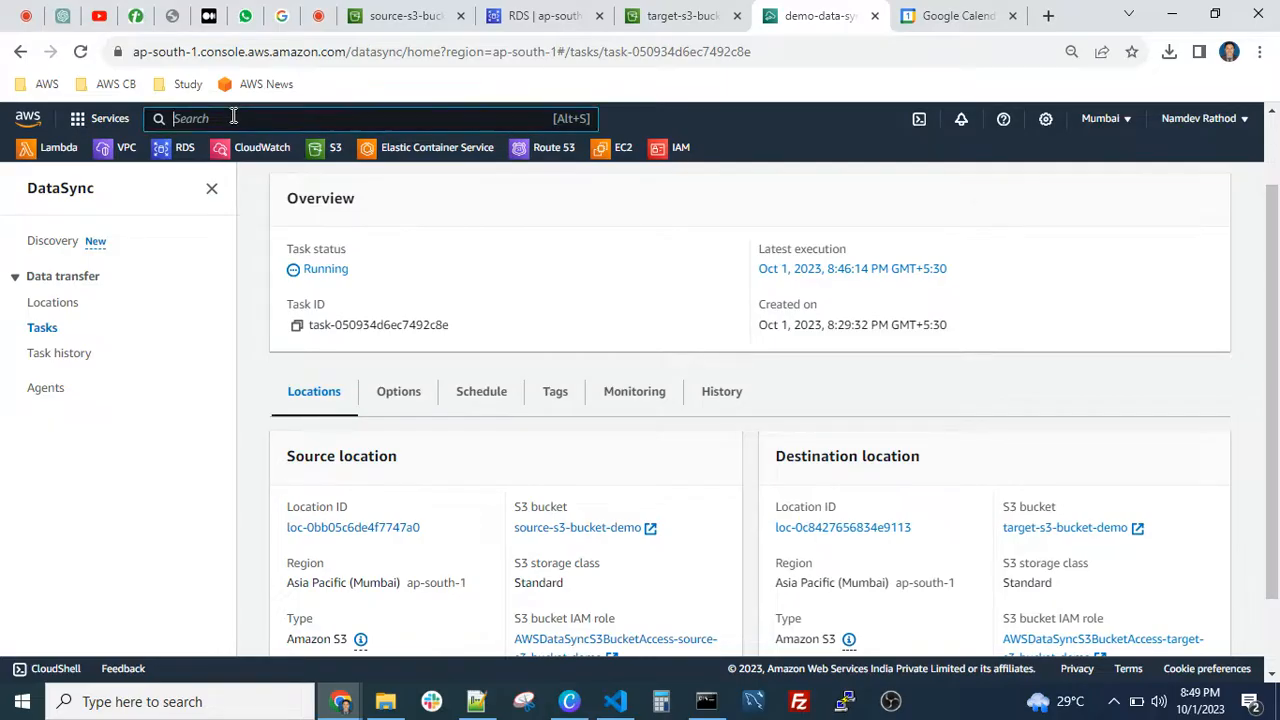
text(iam)
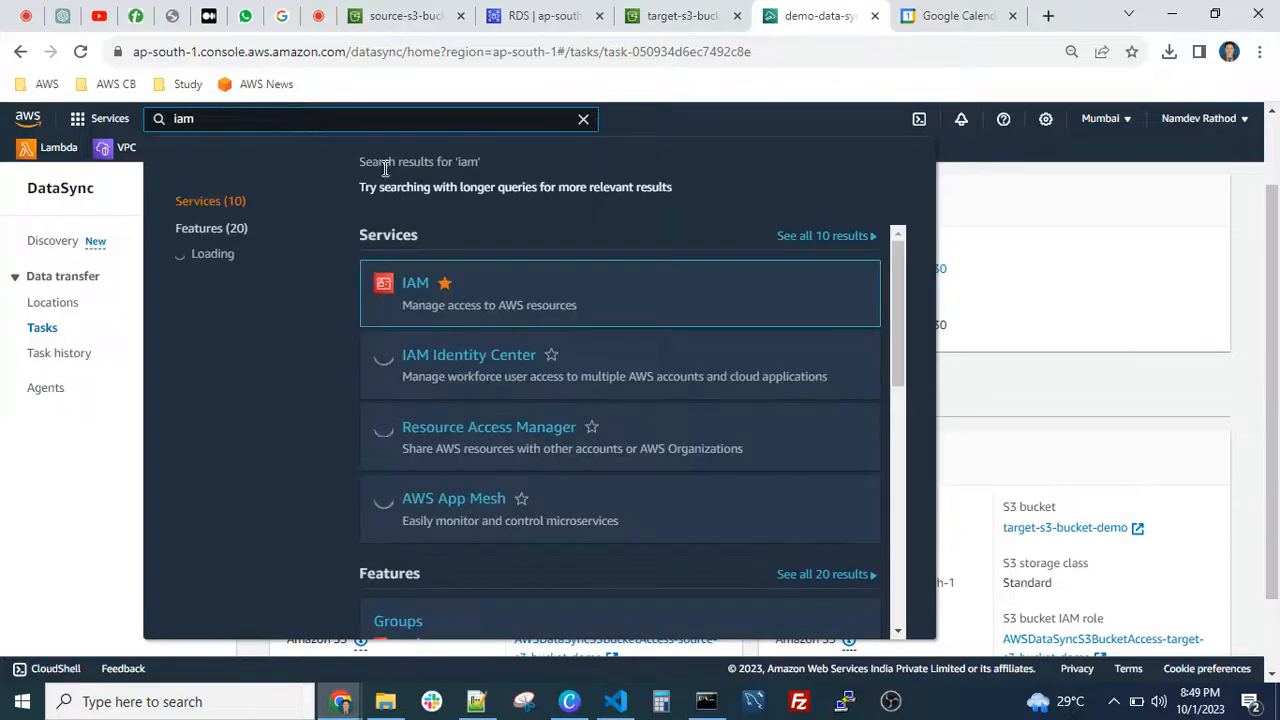
right_click(416, 284)
click(480, 291)
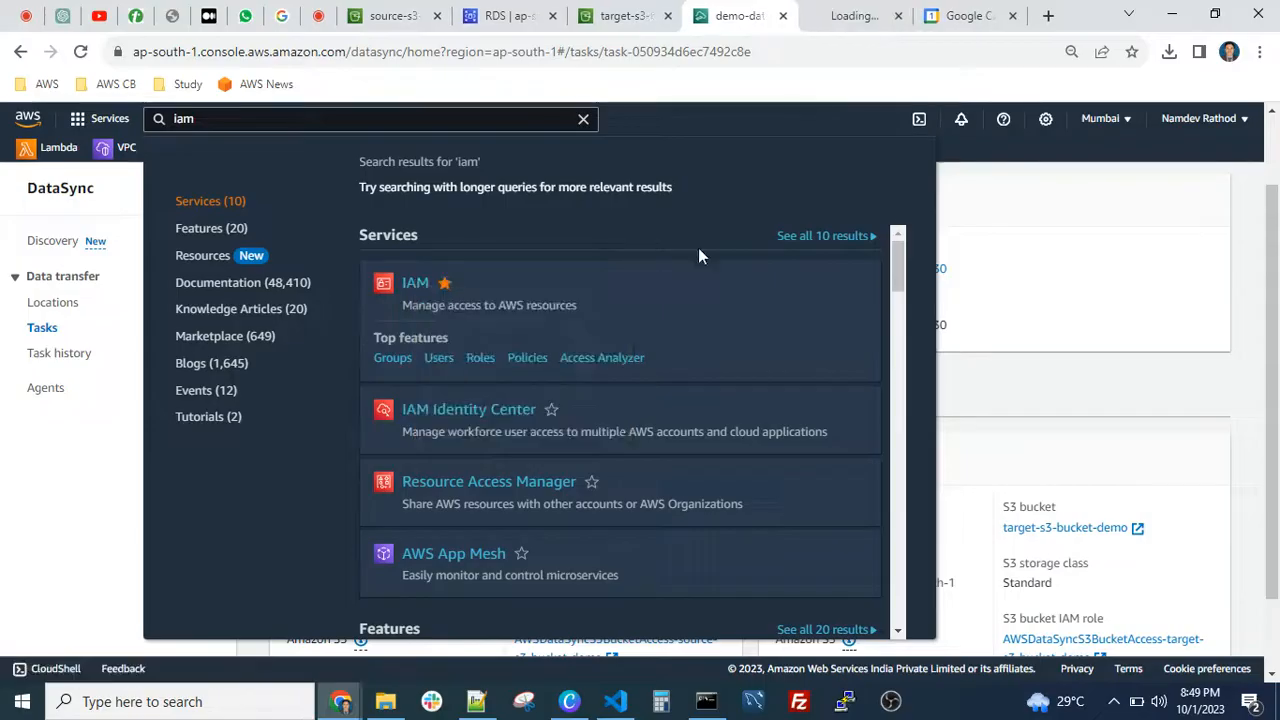
click(1121, 208)
click(840, 20)
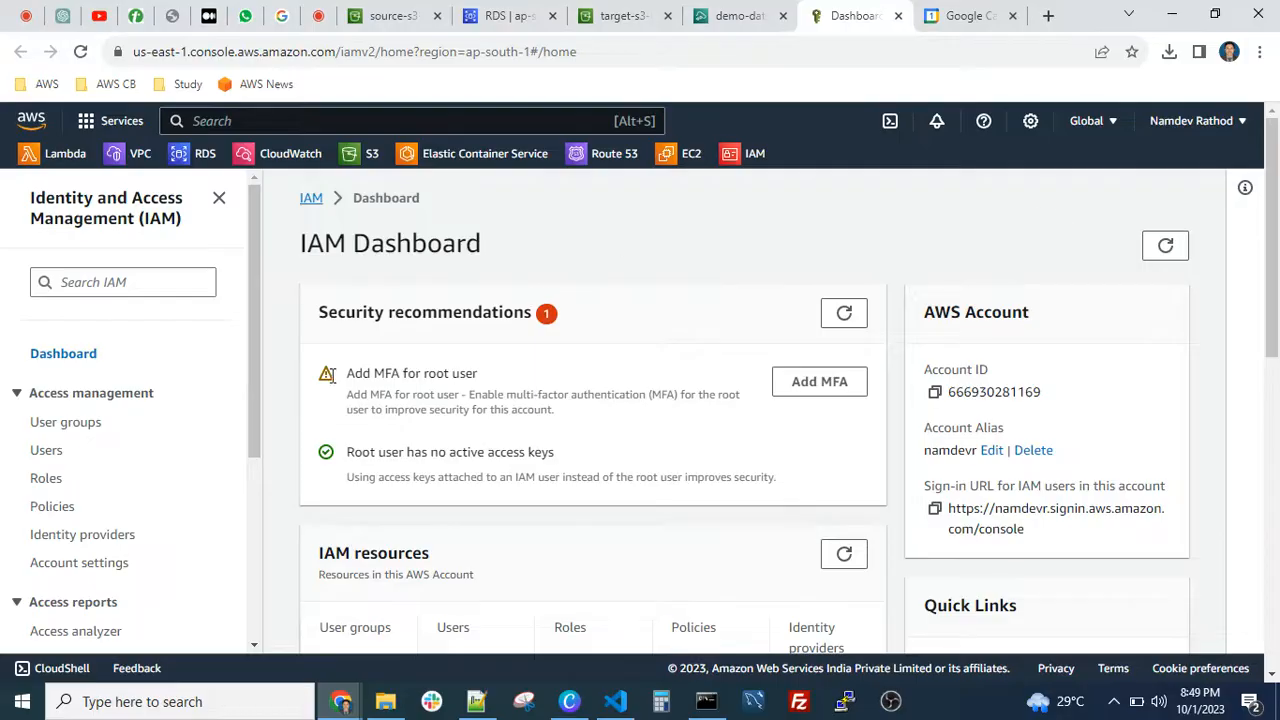
click(53, 507)
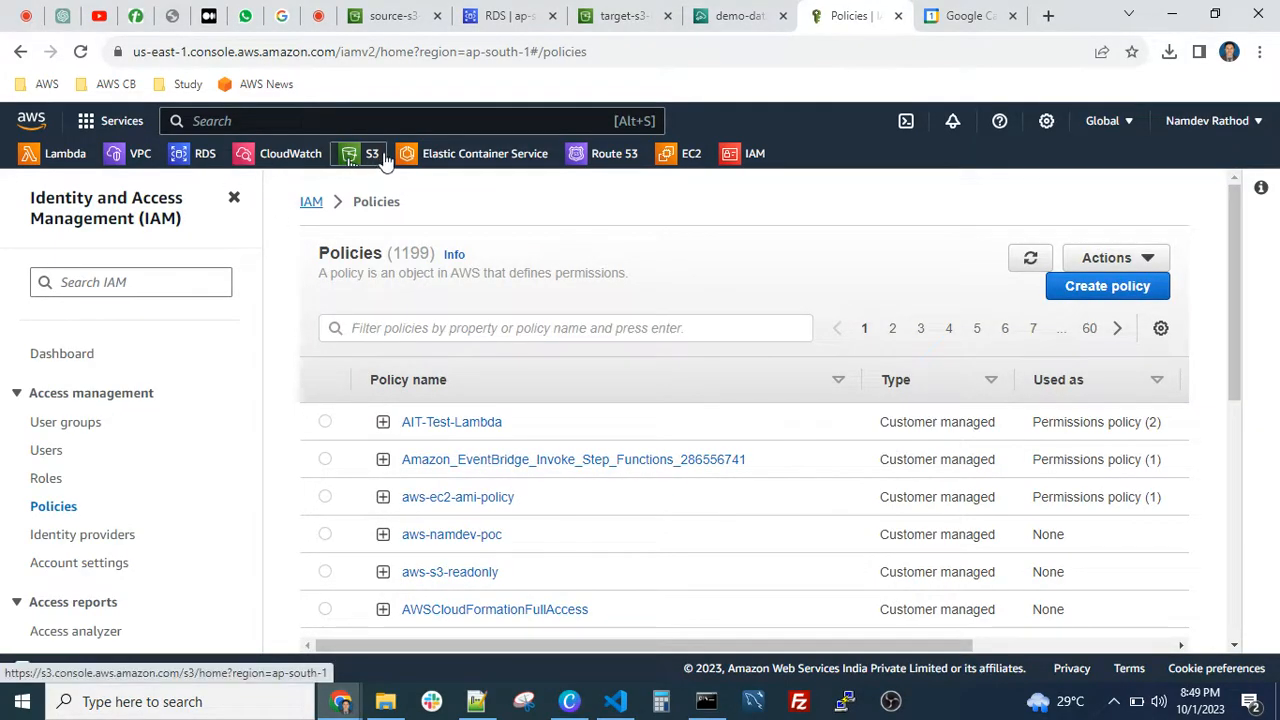
scroll(700, 360, down, 2)
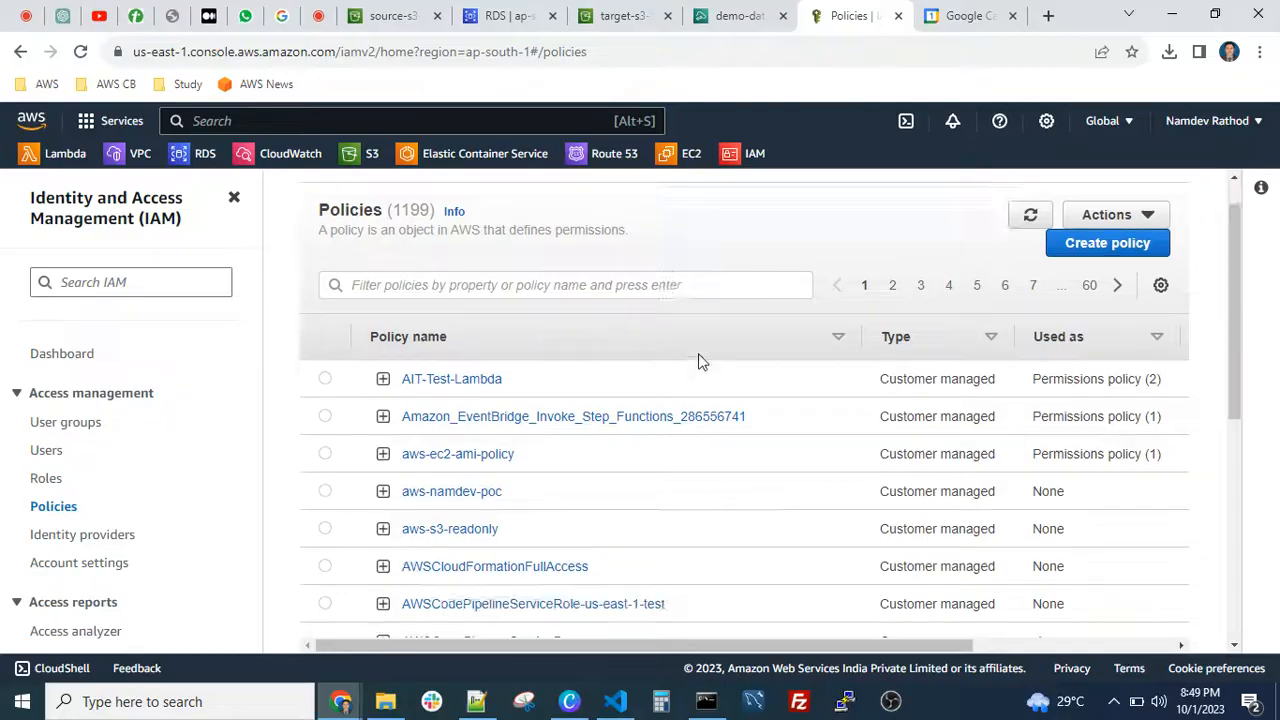
scroll(734, 409, up, 3)
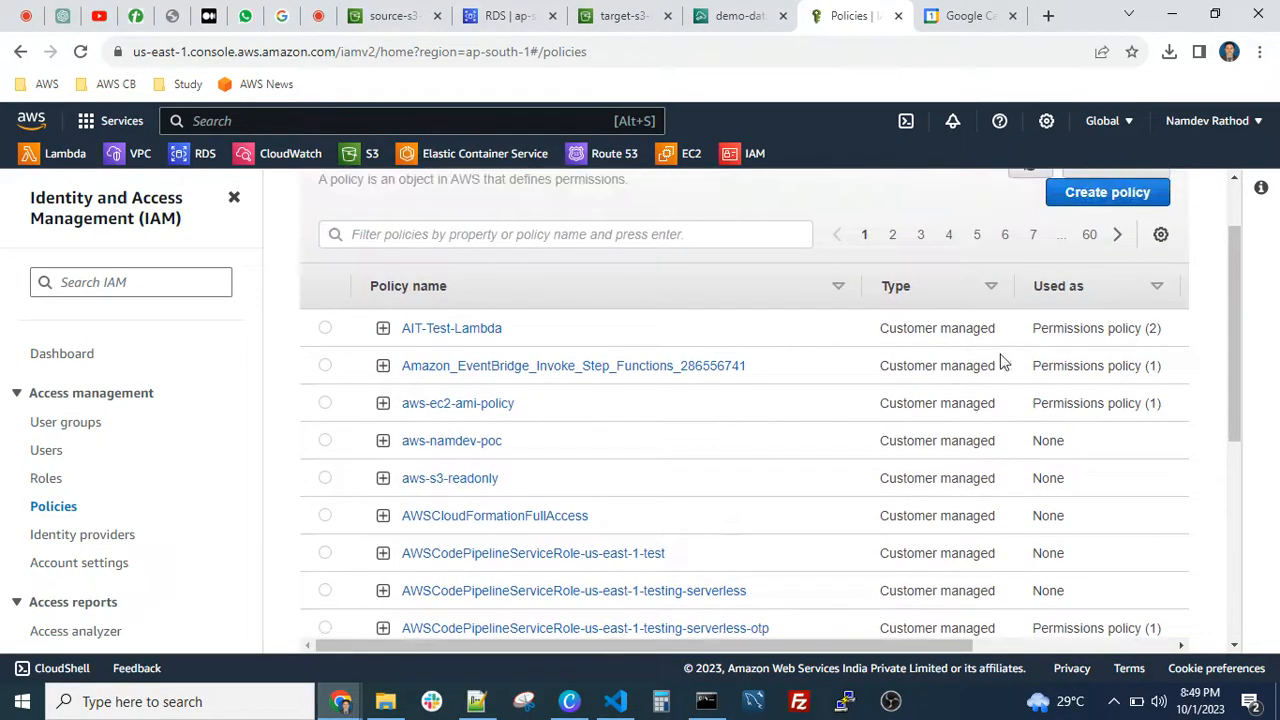
Return to DataSync, check demo-data-sync in the task list, and review the source and destination locations in its details.
click(738, 16)
scroll(680, 380, up, 1)
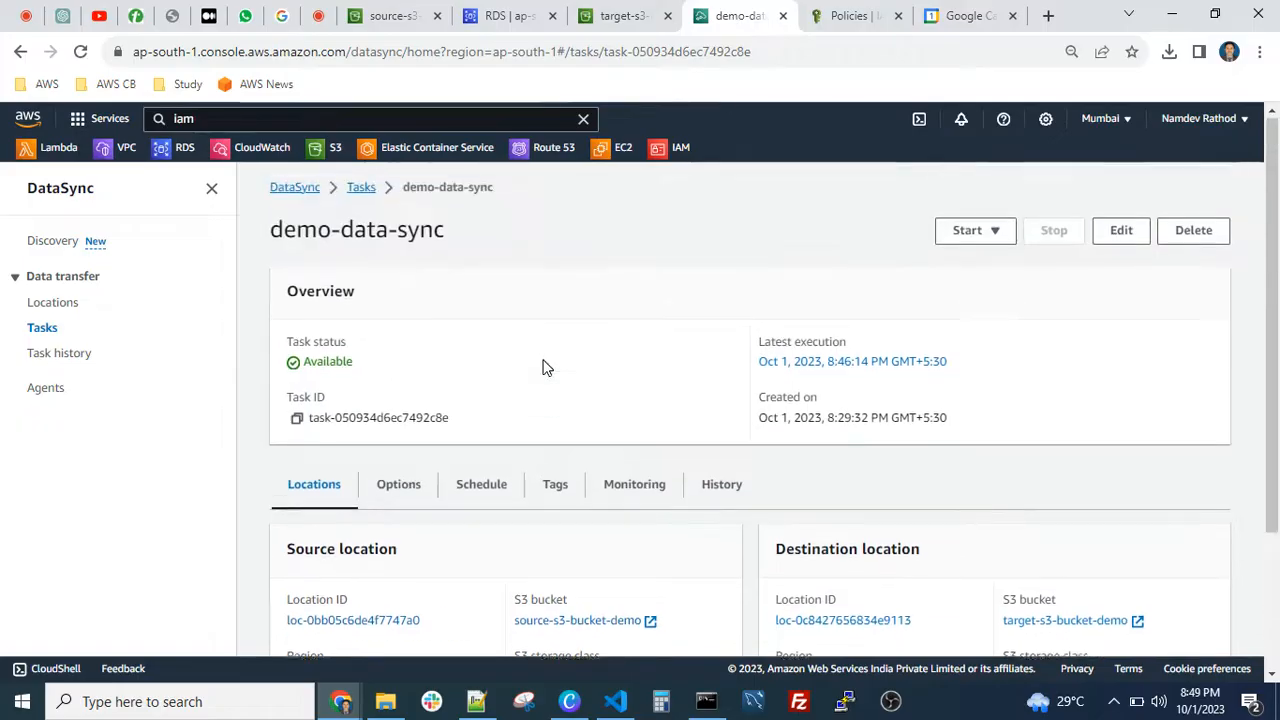
click(360, 190)
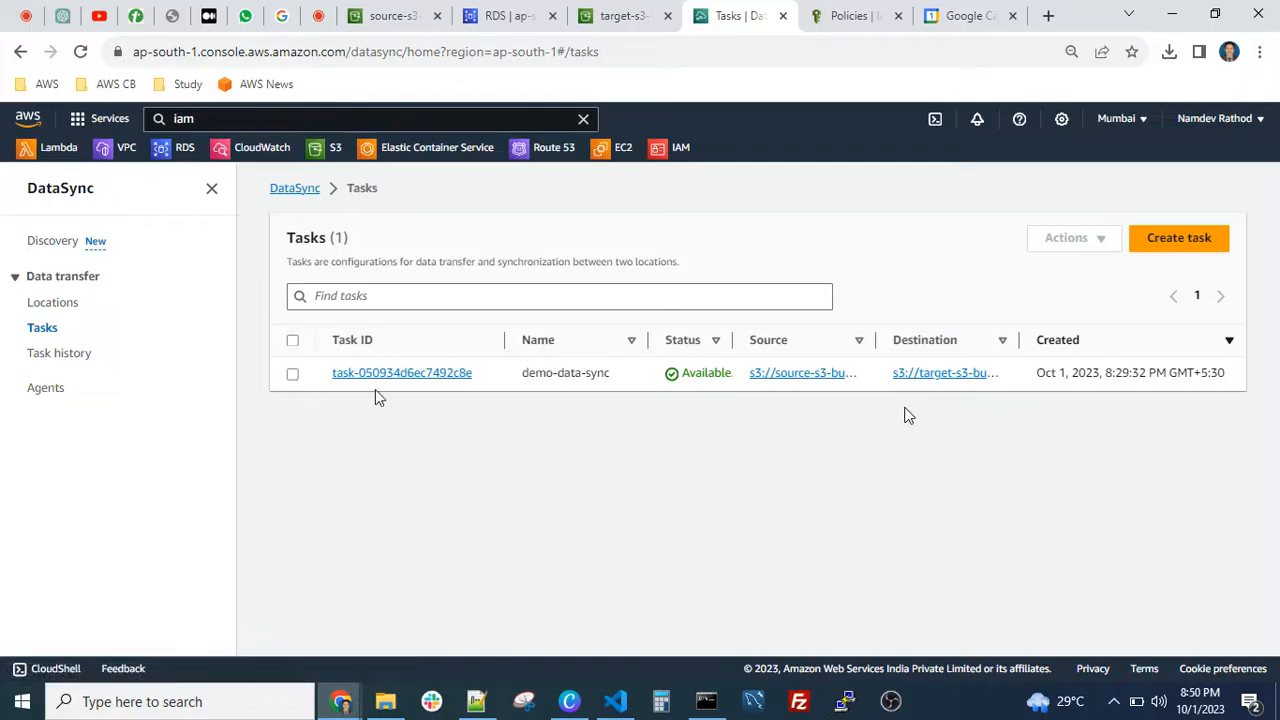
click(403, 374)
scroll(800, 455, down, 3)
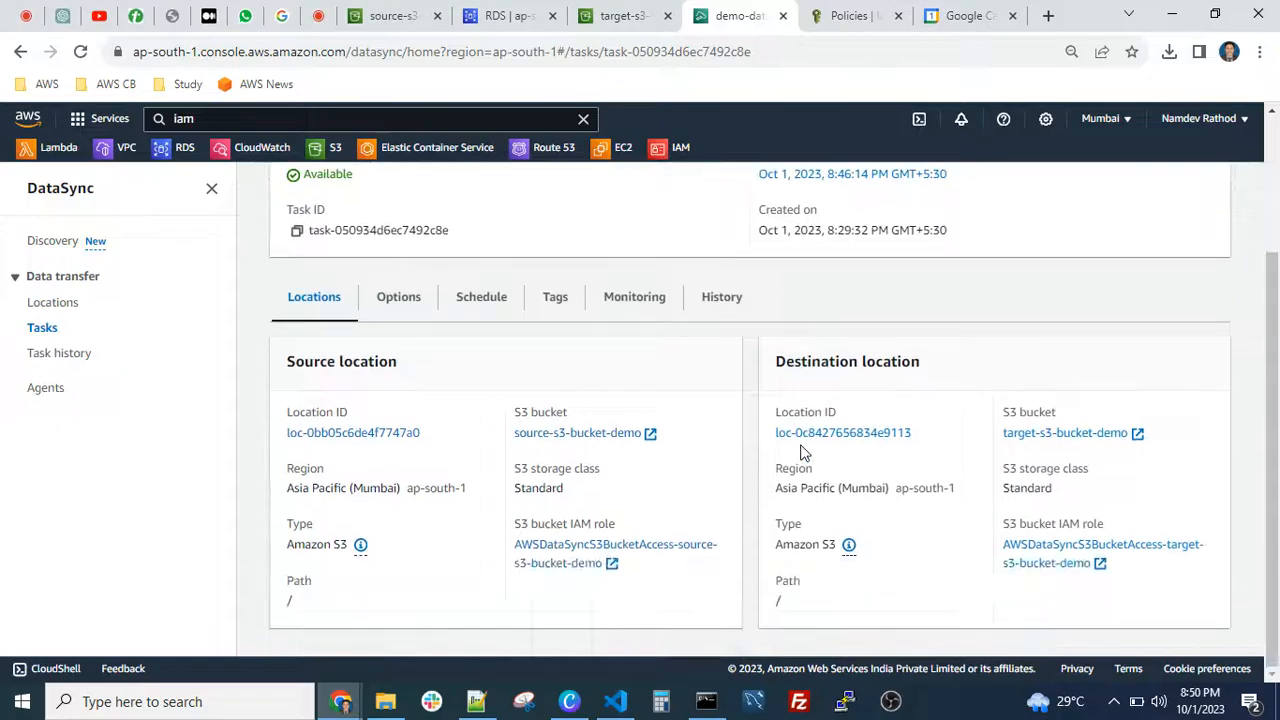
Reload target-s3-bucket-demo in S3 and open new-folder-to-sync inside its test-folder.
scroll(400, 397, up, 2)
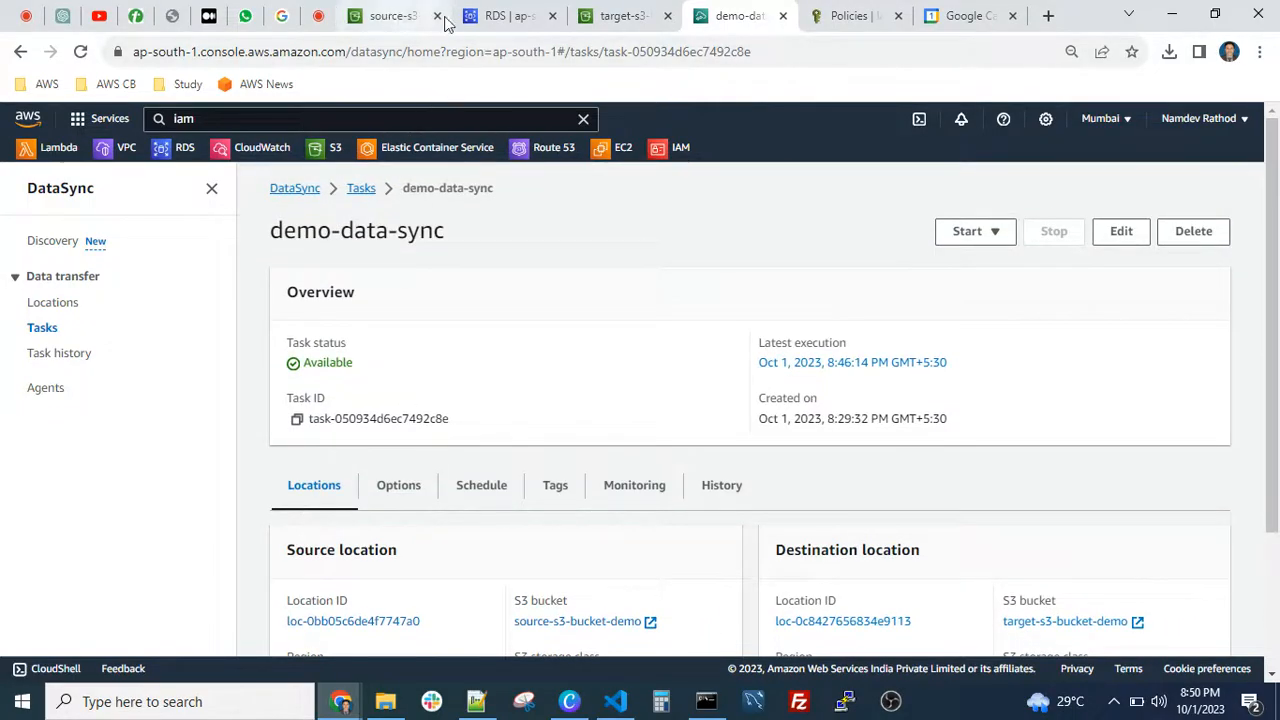
click(616, 18)
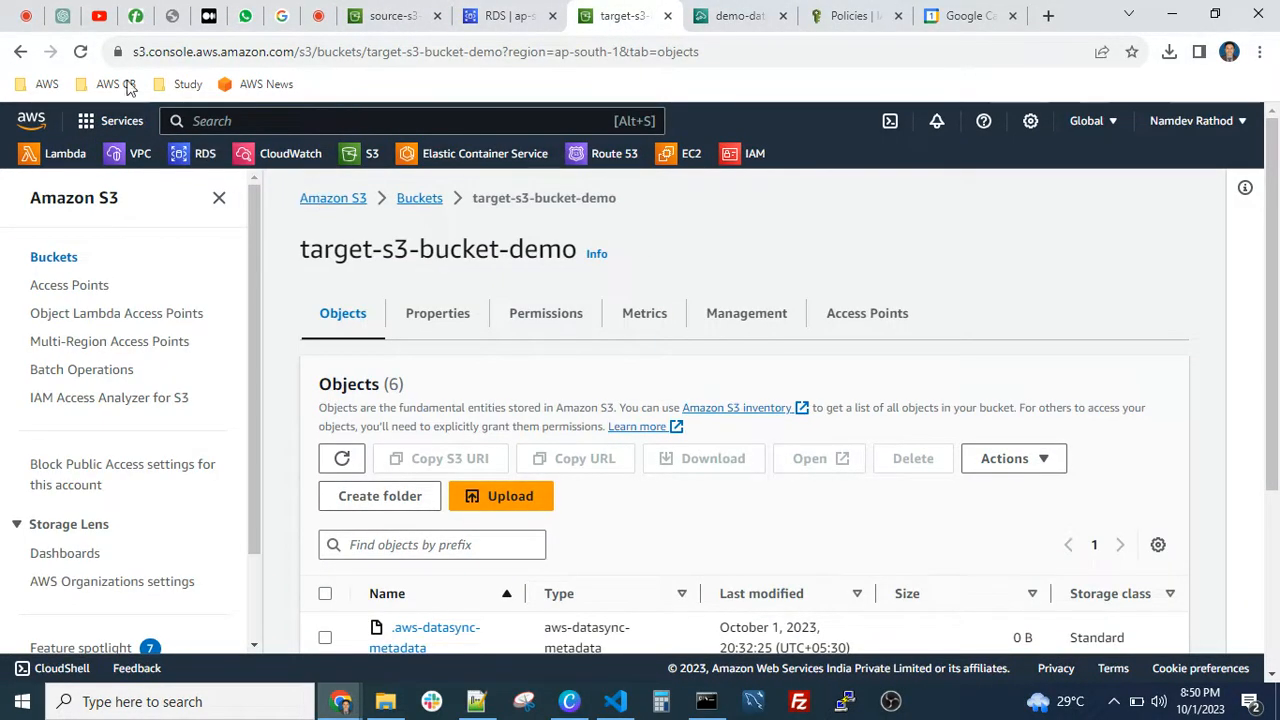
click(80, 51)
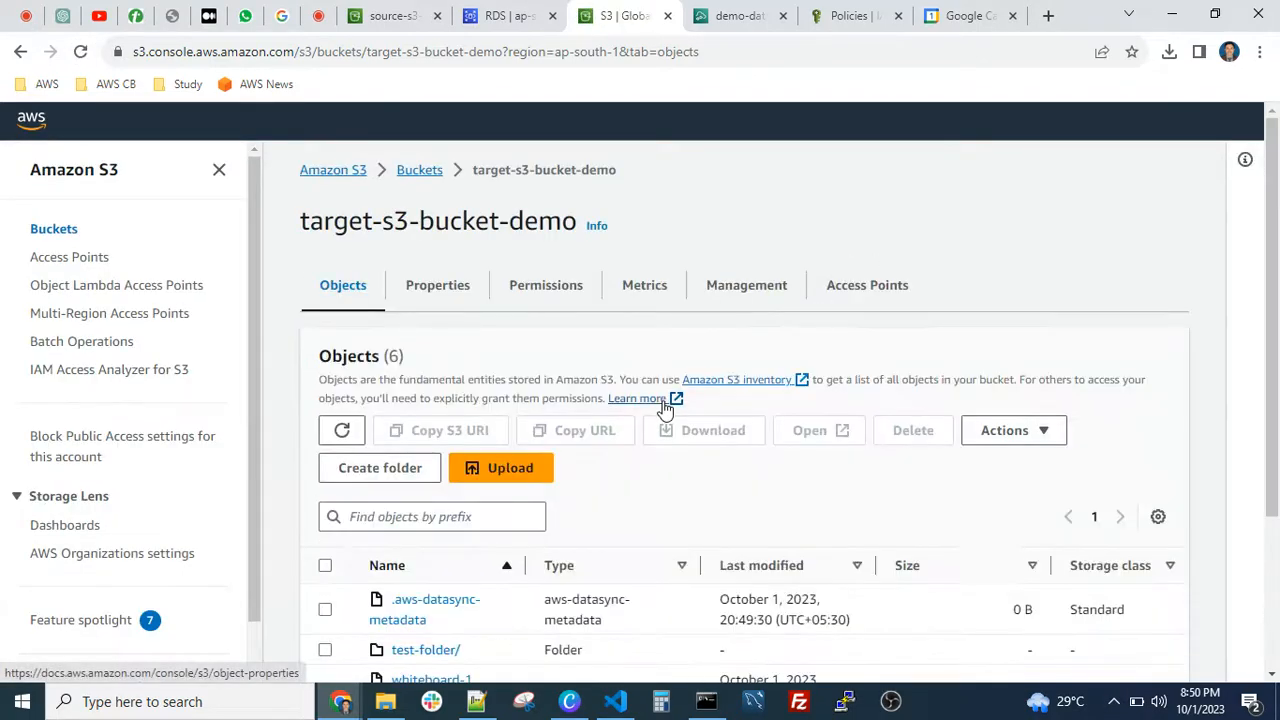
scroll(665, 410, down, 5)
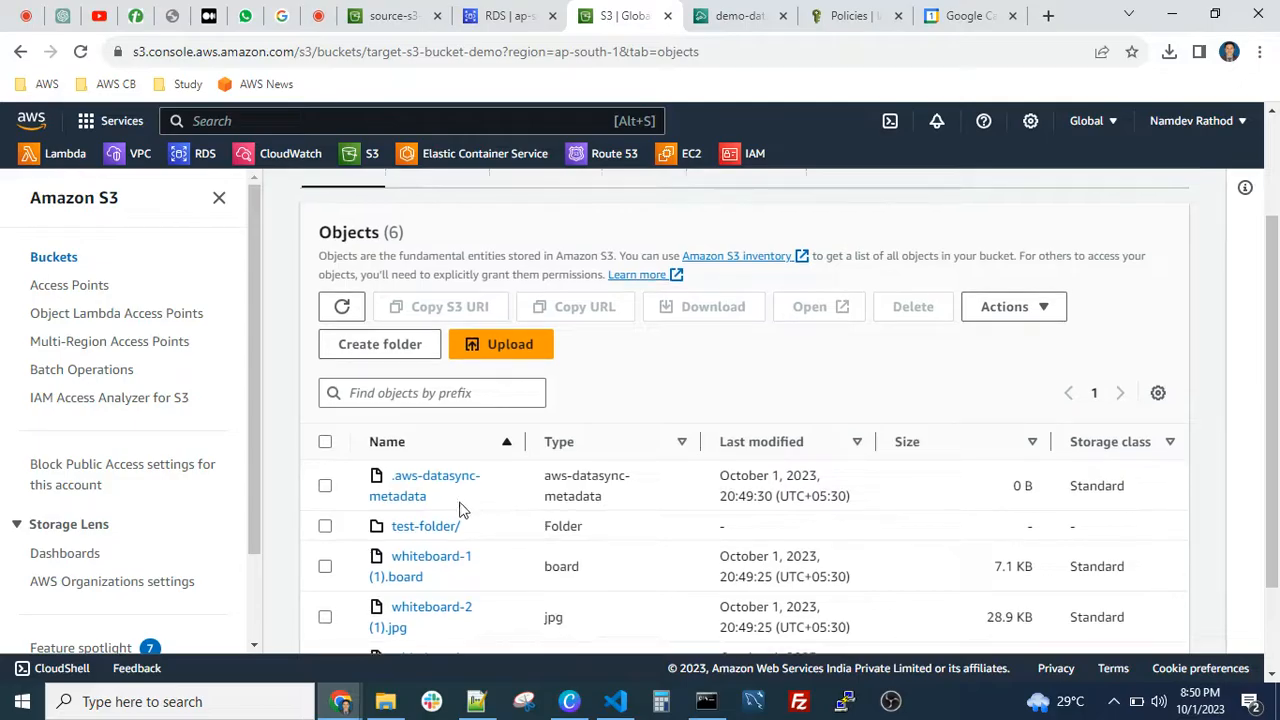
click(420, 529)
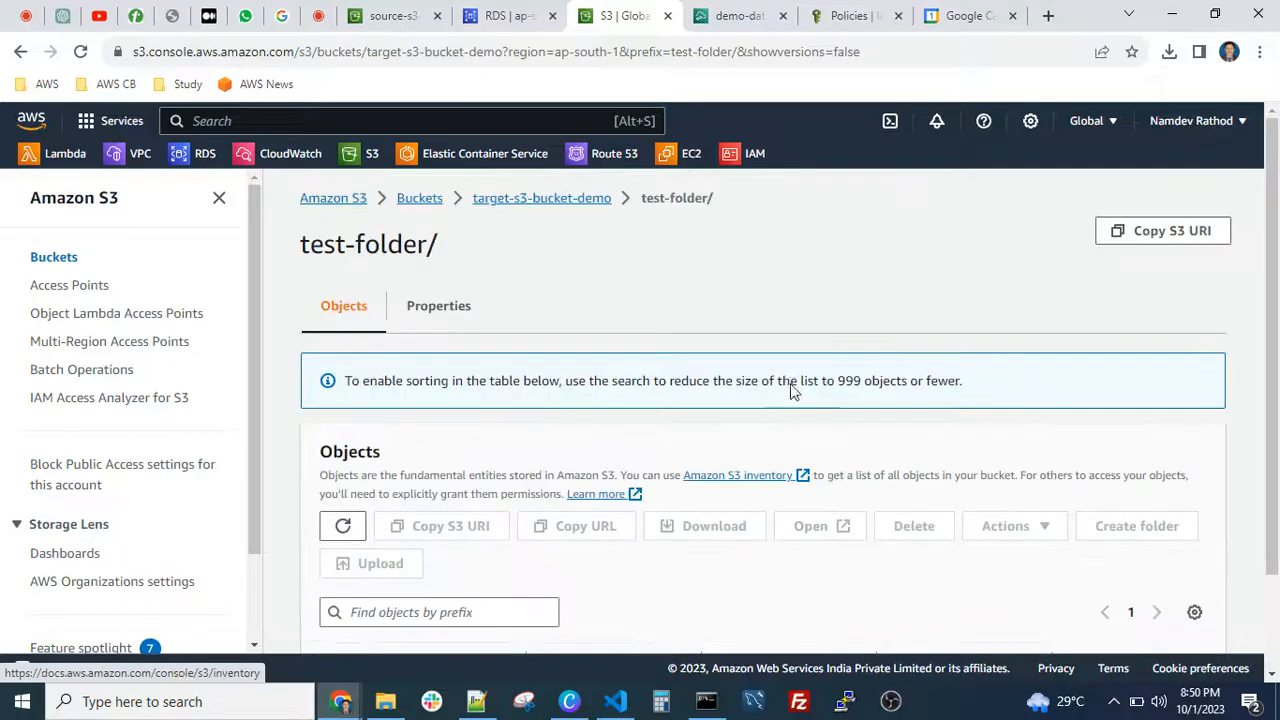
scroll(790, 390, down, 3)
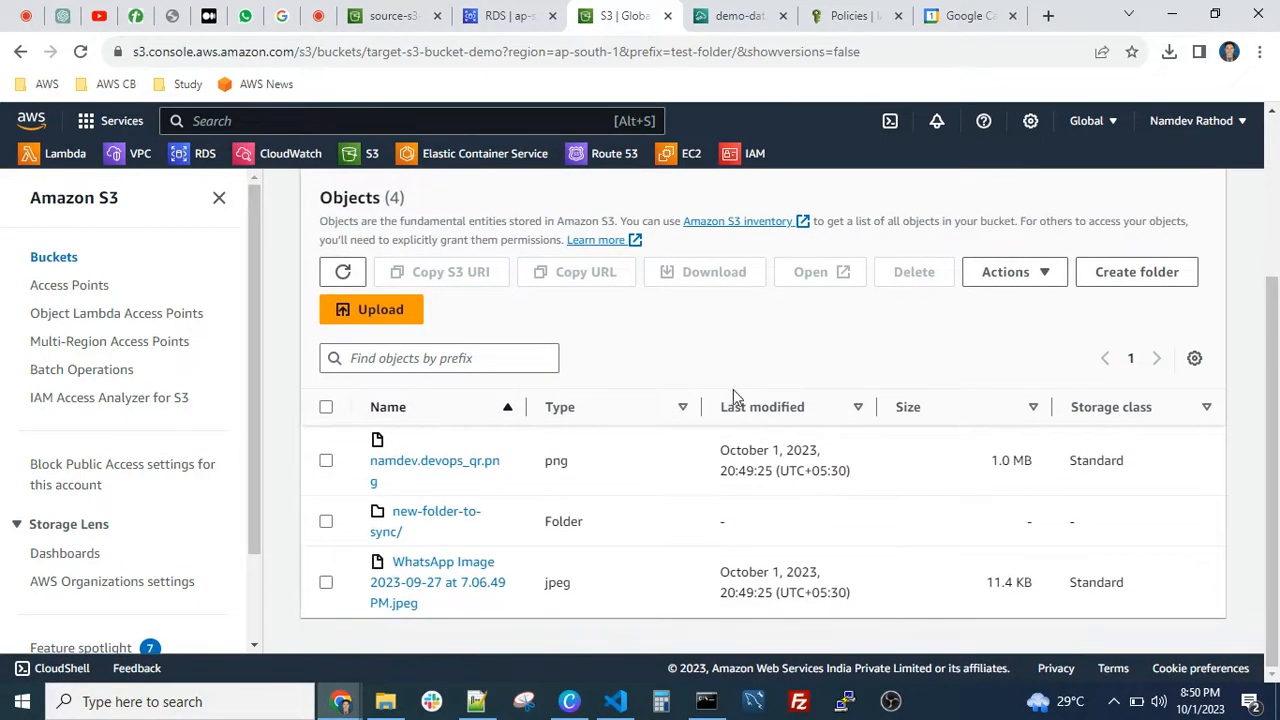
click(436, 517)
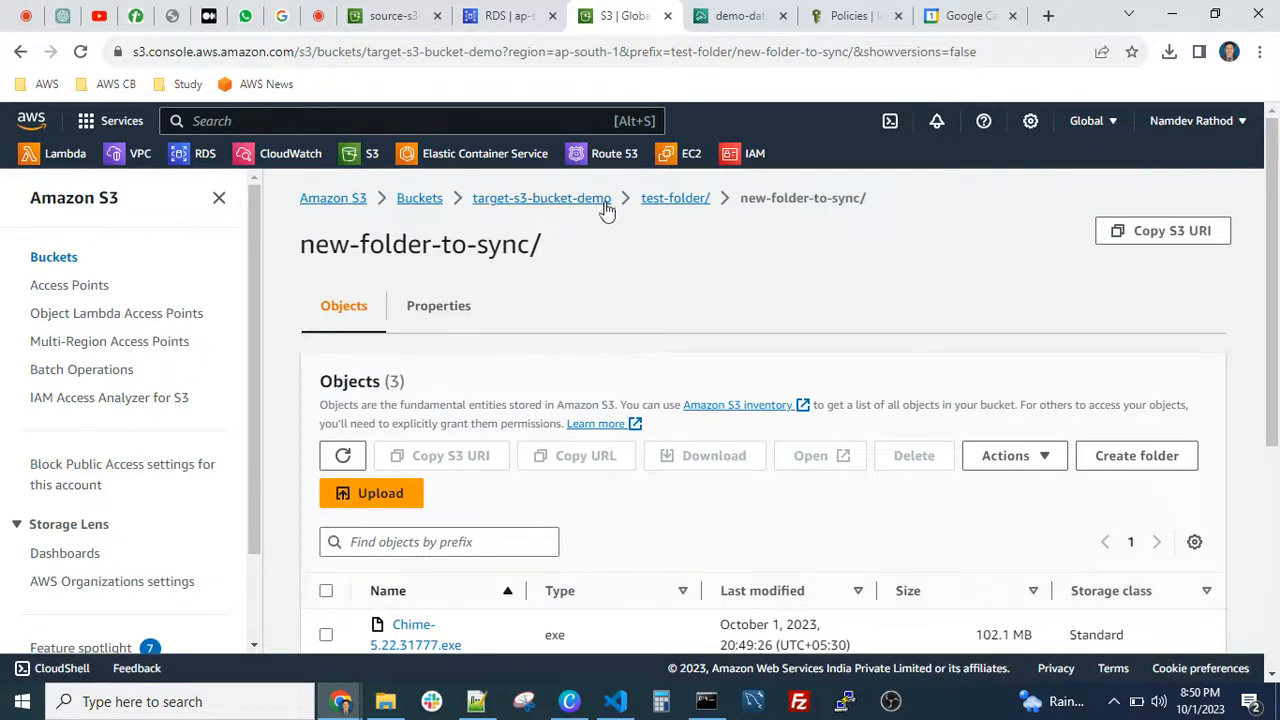
Examine the names, modification times and sizes of the objects synced into new-folder-to-sync.
scroll(580, 323, down, 2)
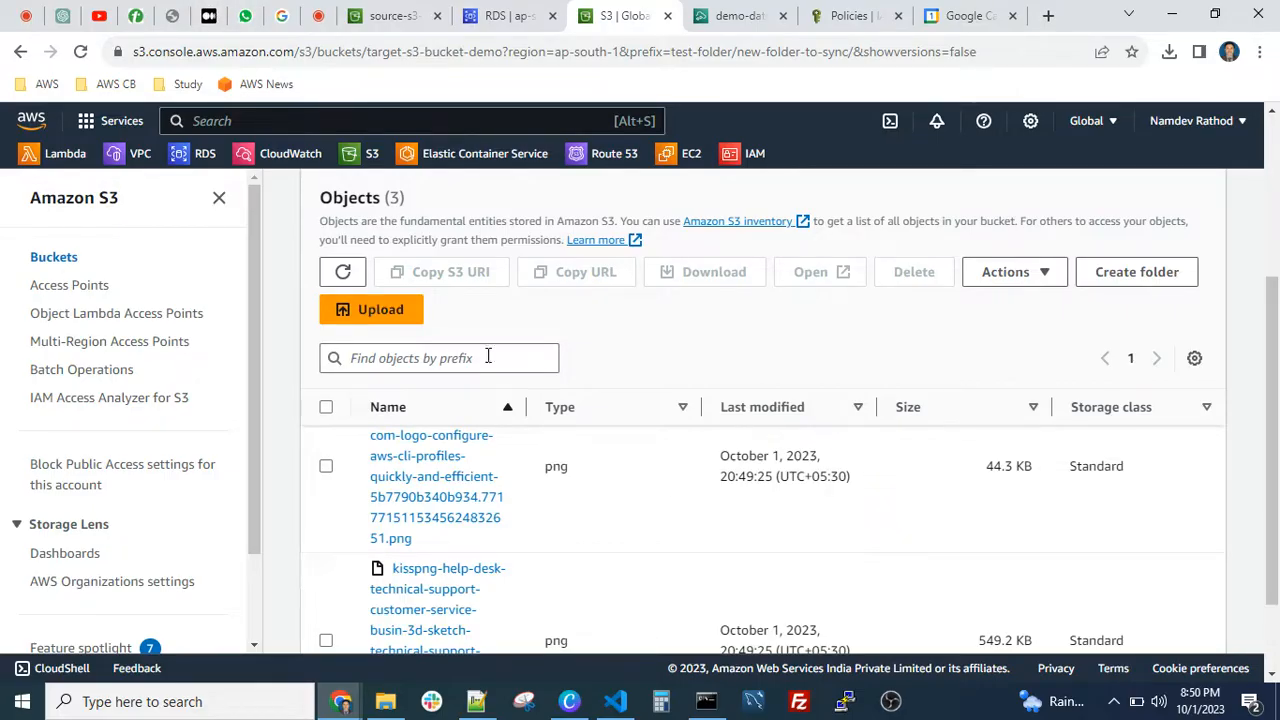
scroll(755, 350, down, 1)
scroll(755, 350, down, 1)
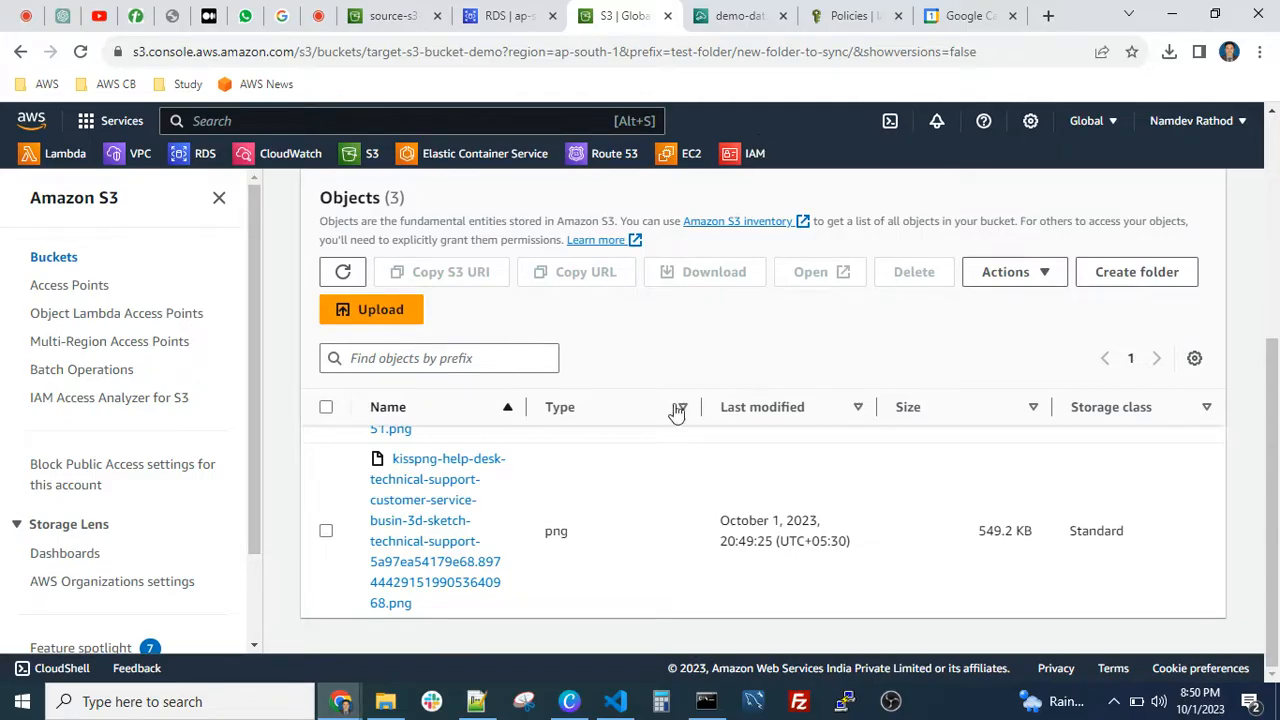
scroll(630, 527, up, 5)
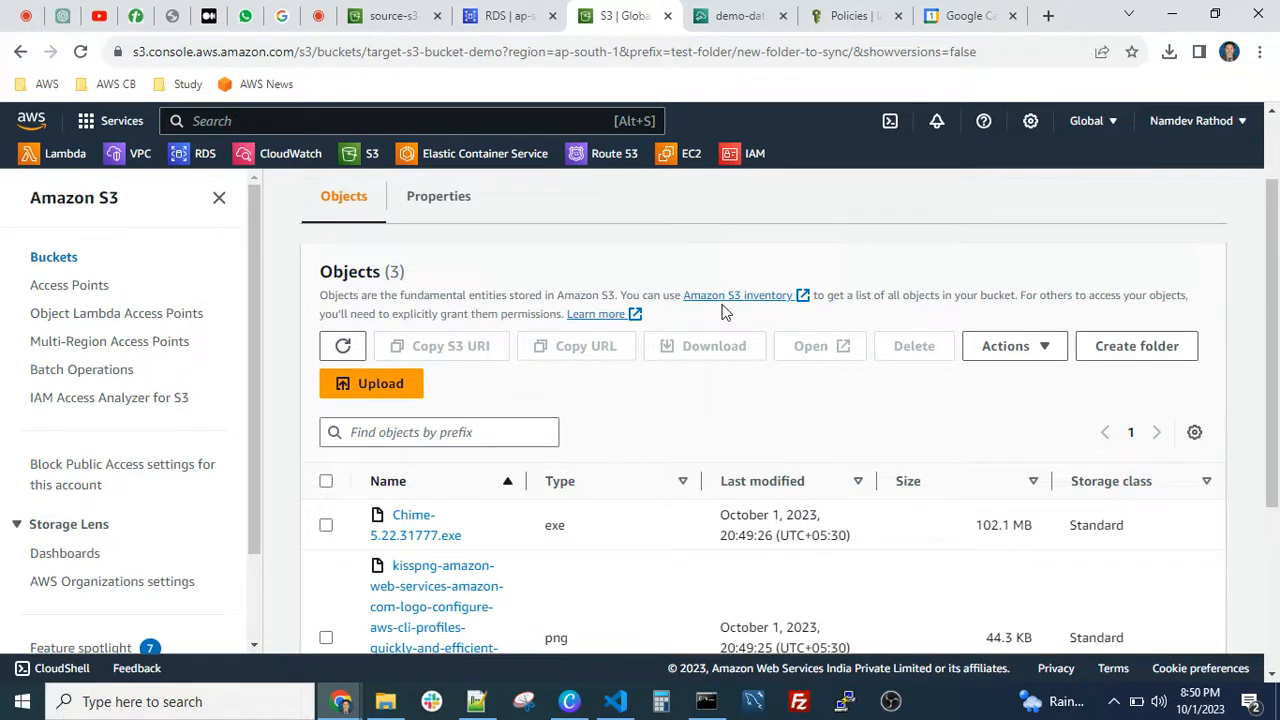
scroll(698, 349, down, 1)
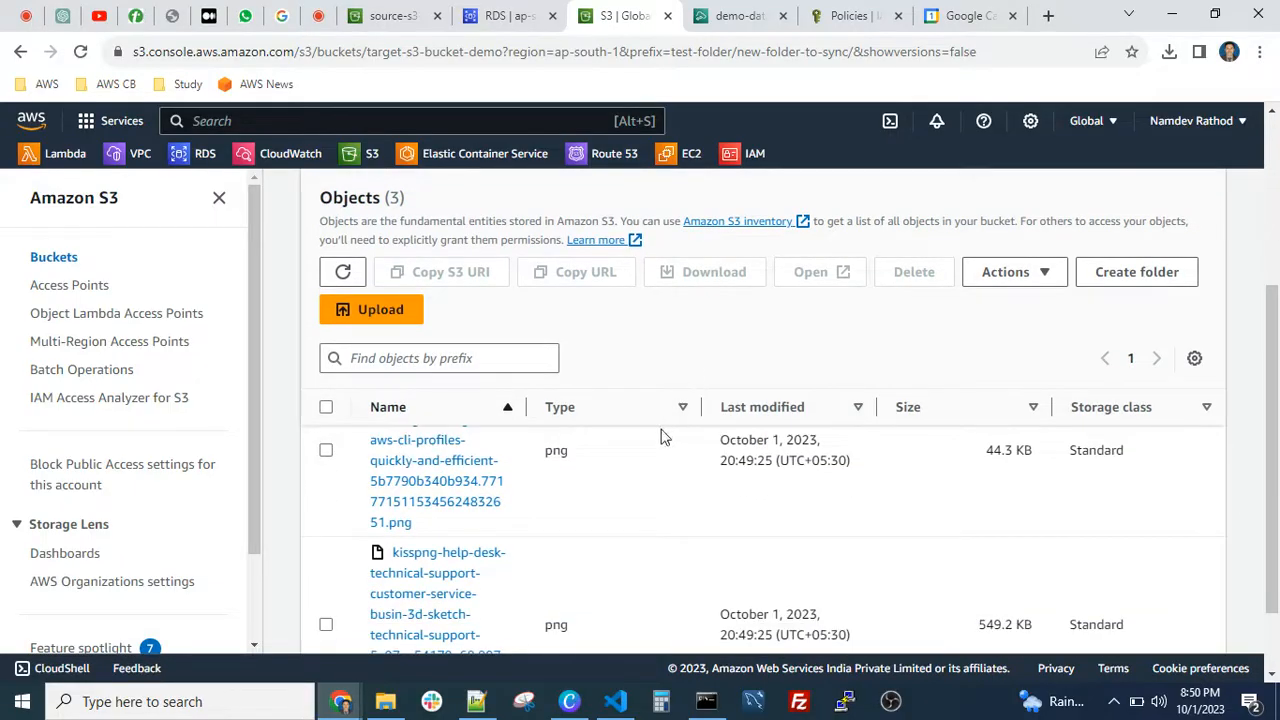
scroll(703, 456, down, 1)
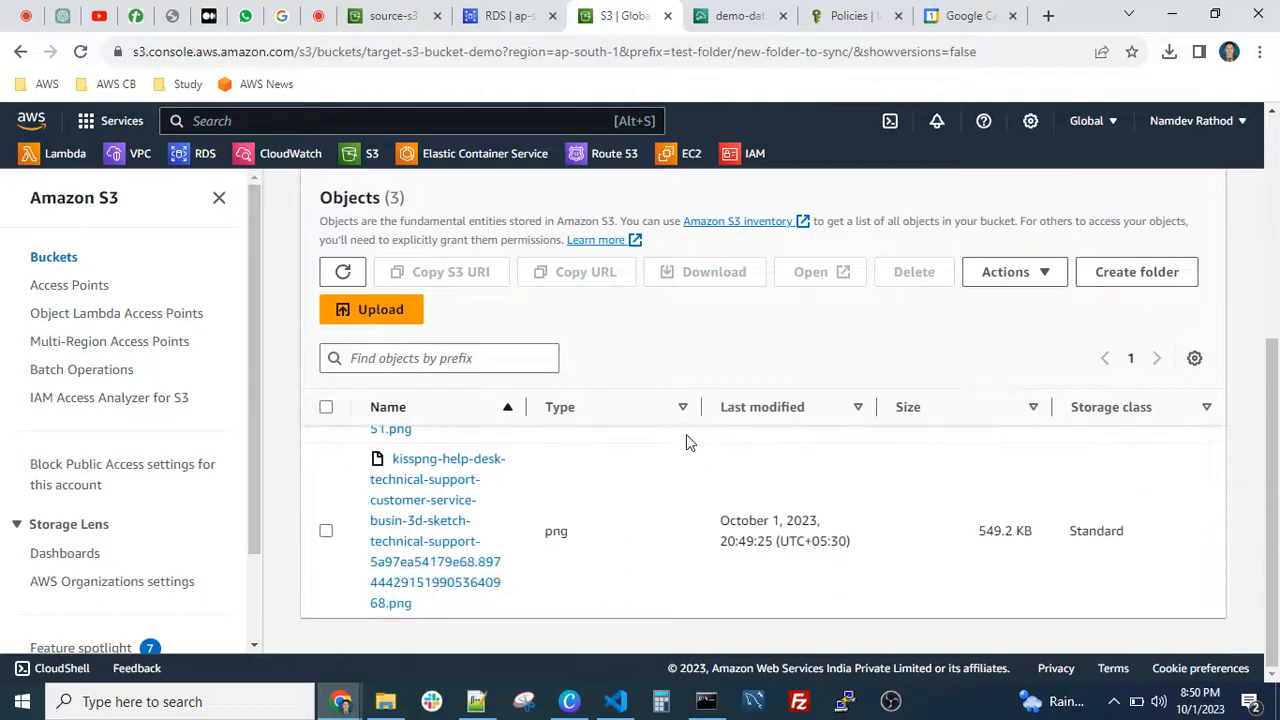
scroll(686, 434, up, 3)
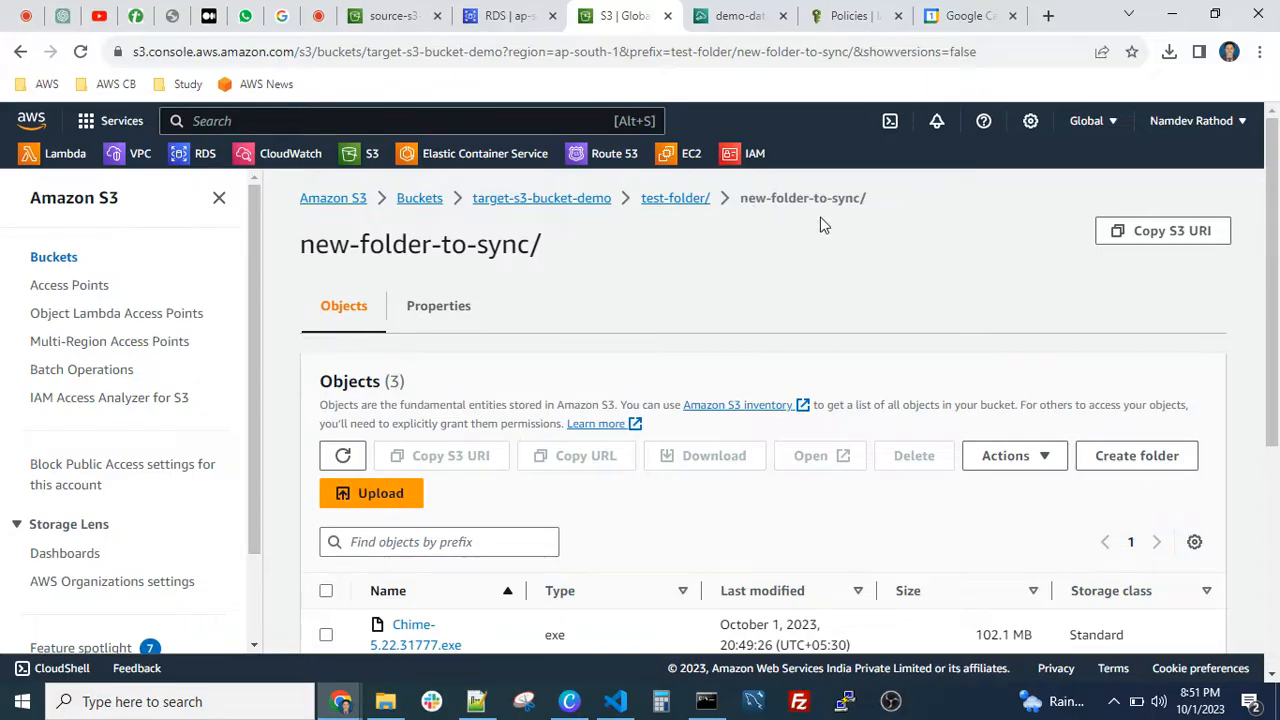
Search Google for aws snowball in a new browser tab and open the official AWS Snowball page.
click(1048, 15)
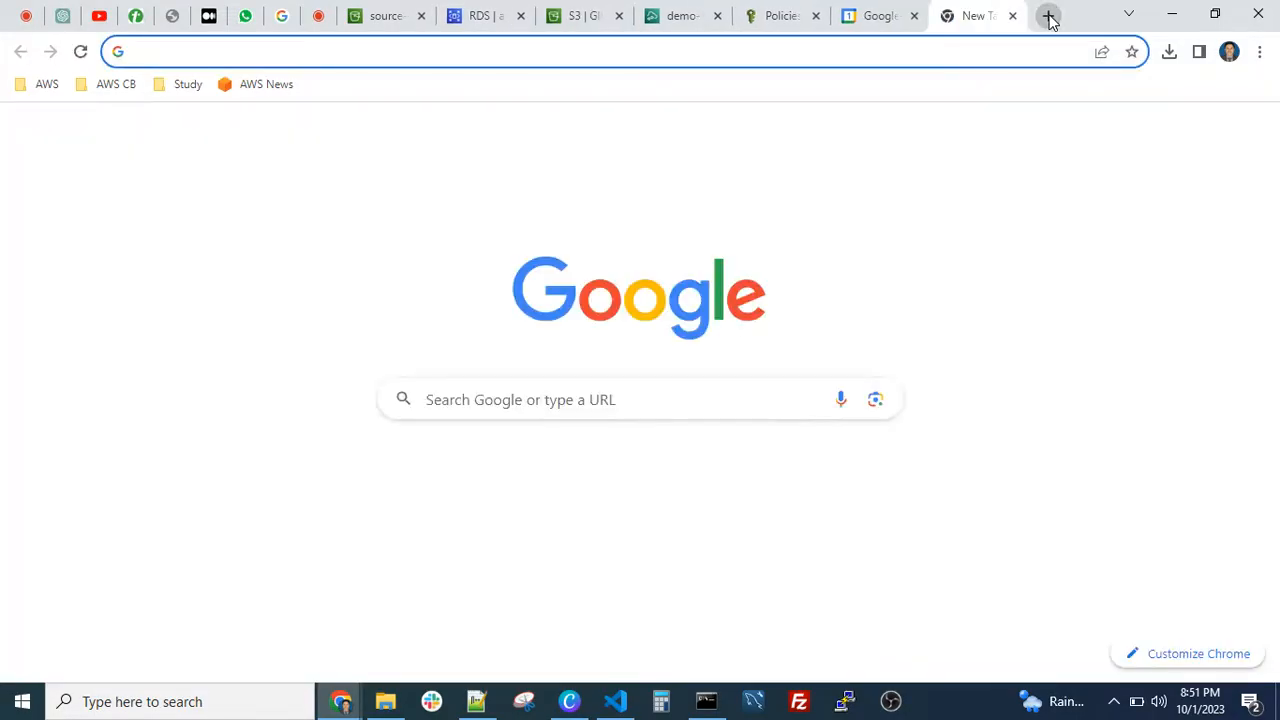
text(aws)
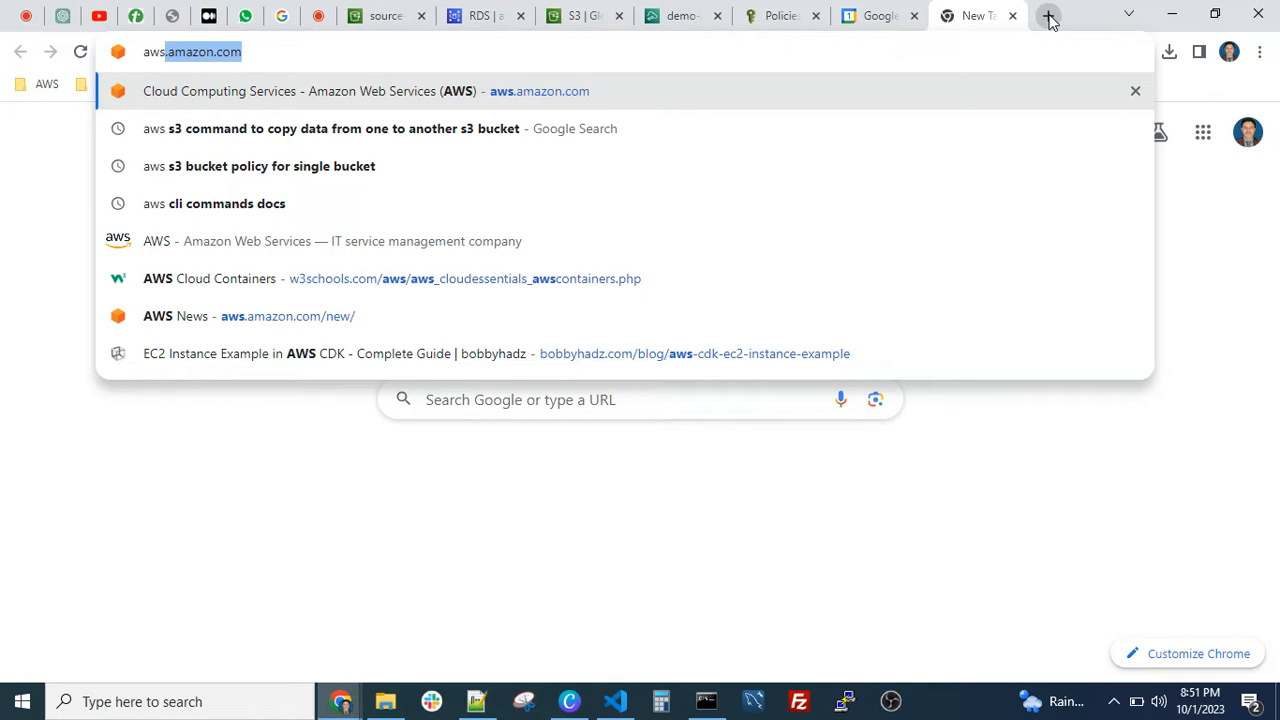
key(BackSpace)
text(snow)
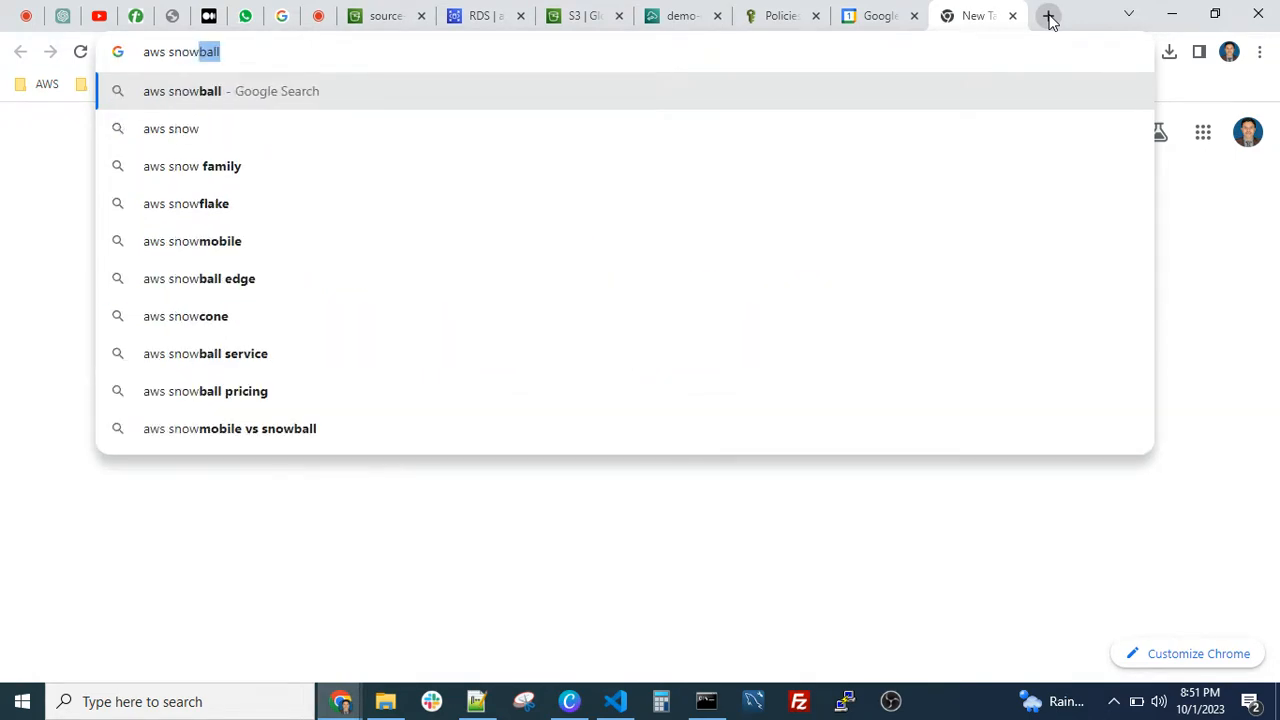
key(Return)
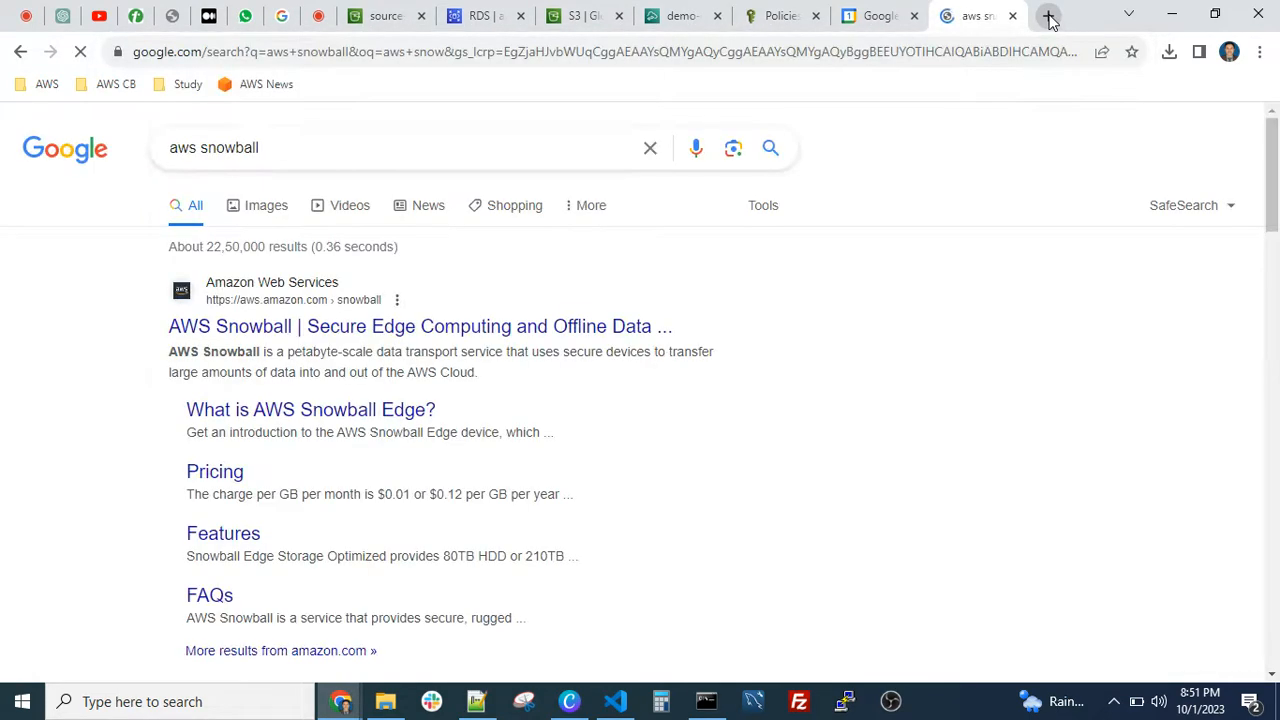
click(183, 331)
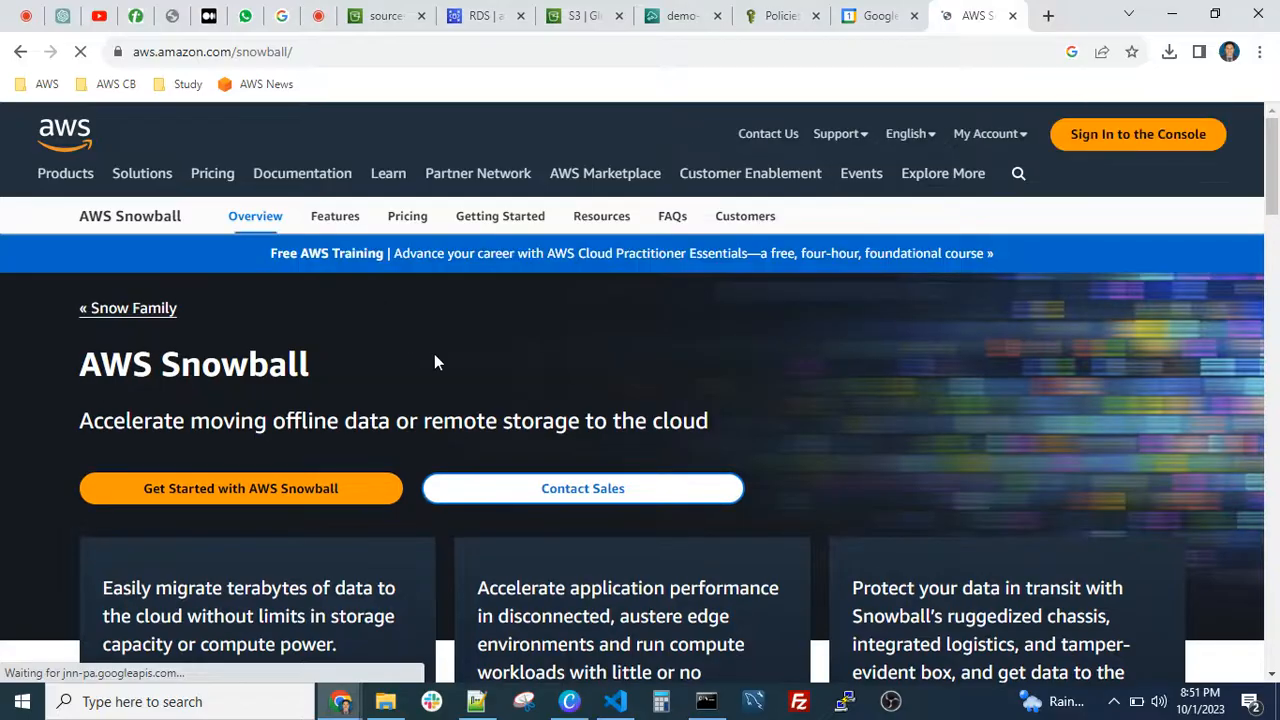
Read the AWS Snowball overview, examining the How it works section, its workflow diagram and the use cases.
scroll(470, 350, down, 2)
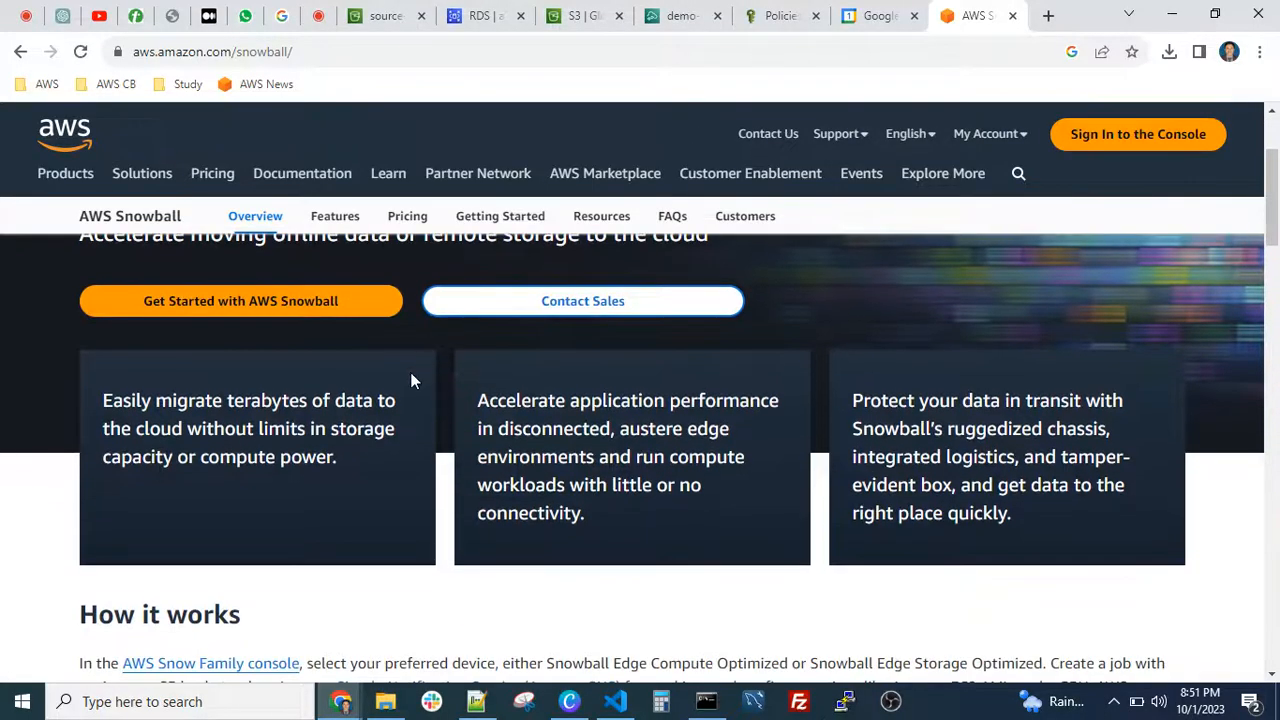
scroll(411, 380, down, 2)
scroll(414, 380, down, 2)
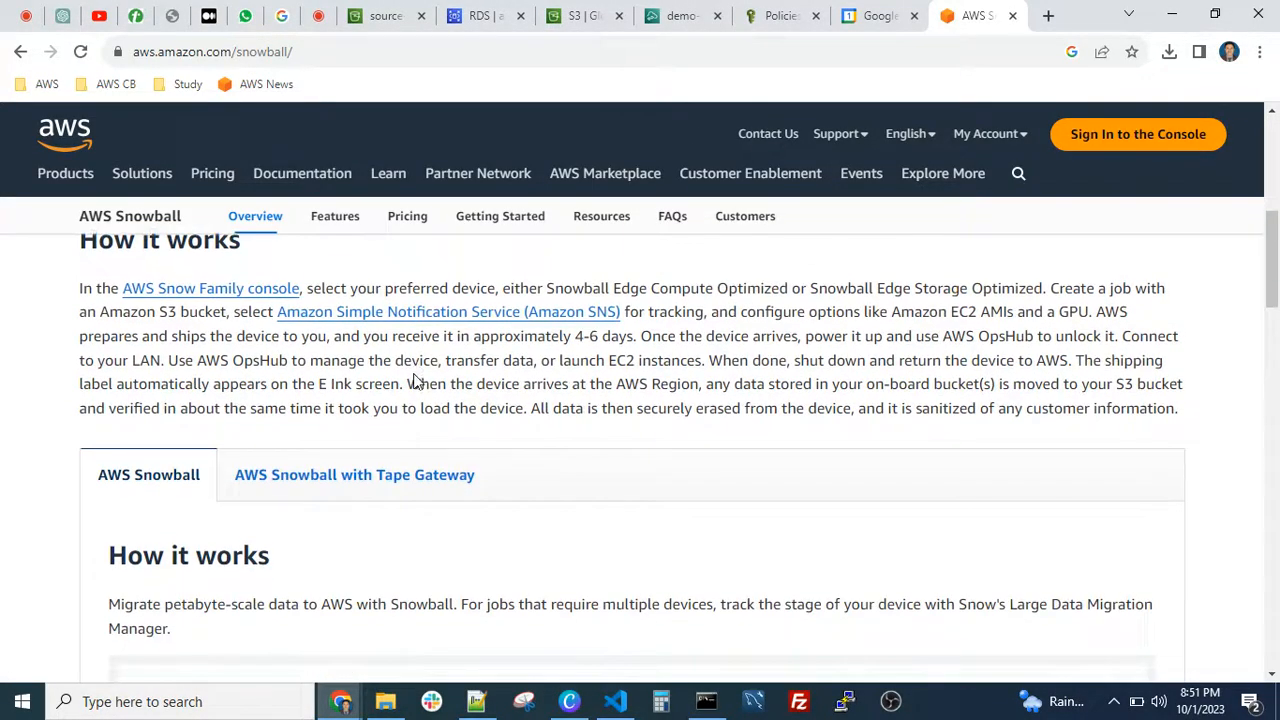
scroll(414, 380, down, 2)
scroll(446, 386, down, 2)
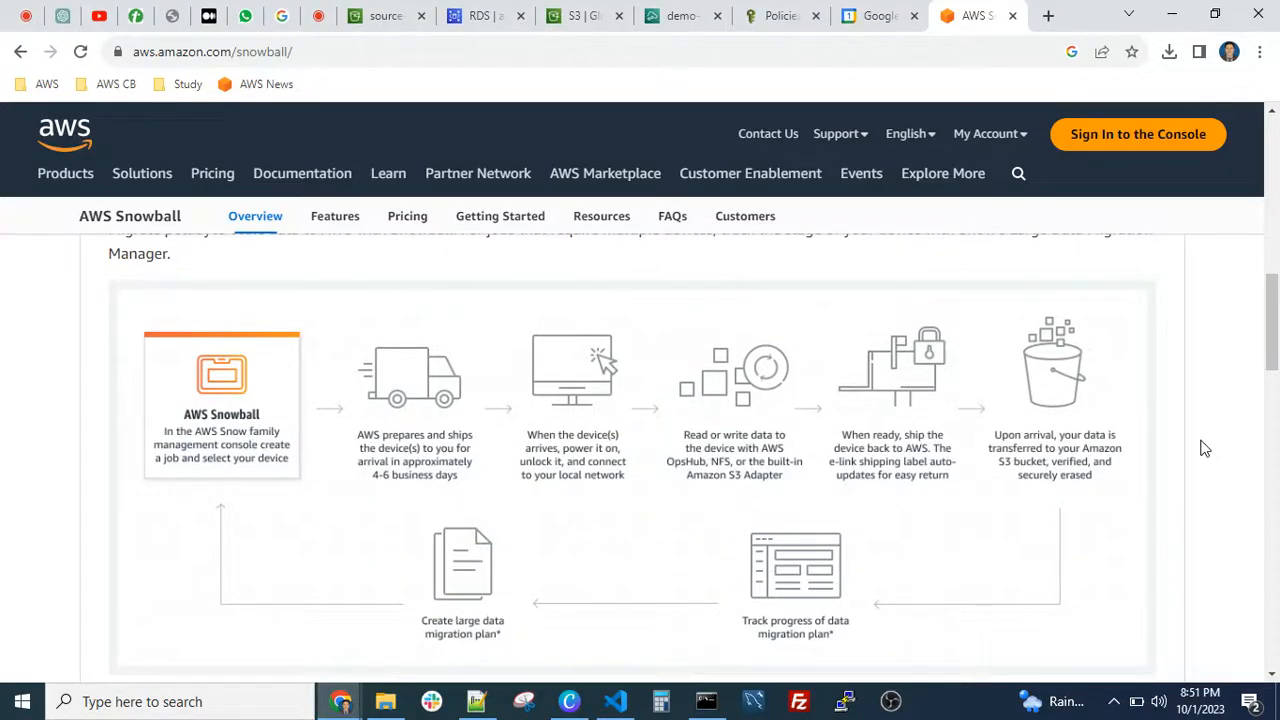
scroll(1205, 449, down, 2)
scroll(1203, 449, up, 2)
scroll(652, 415, up, 1)
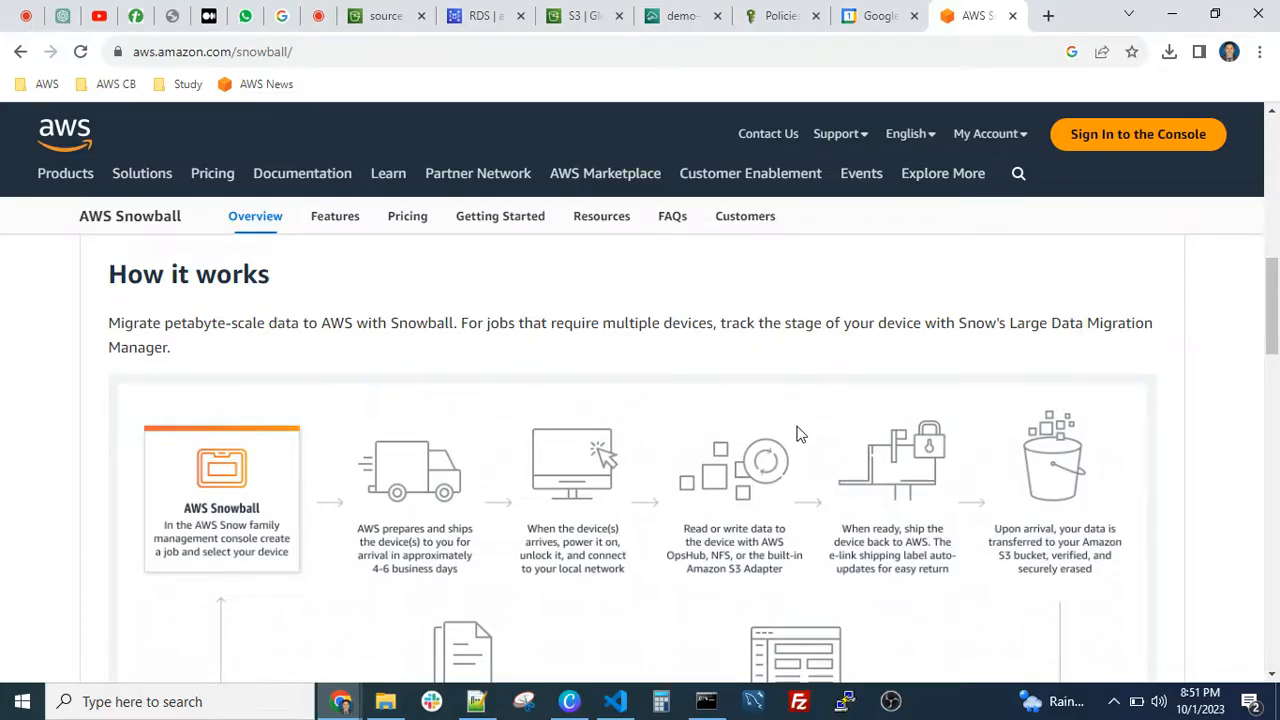
scroll(727, 404, down, 2)
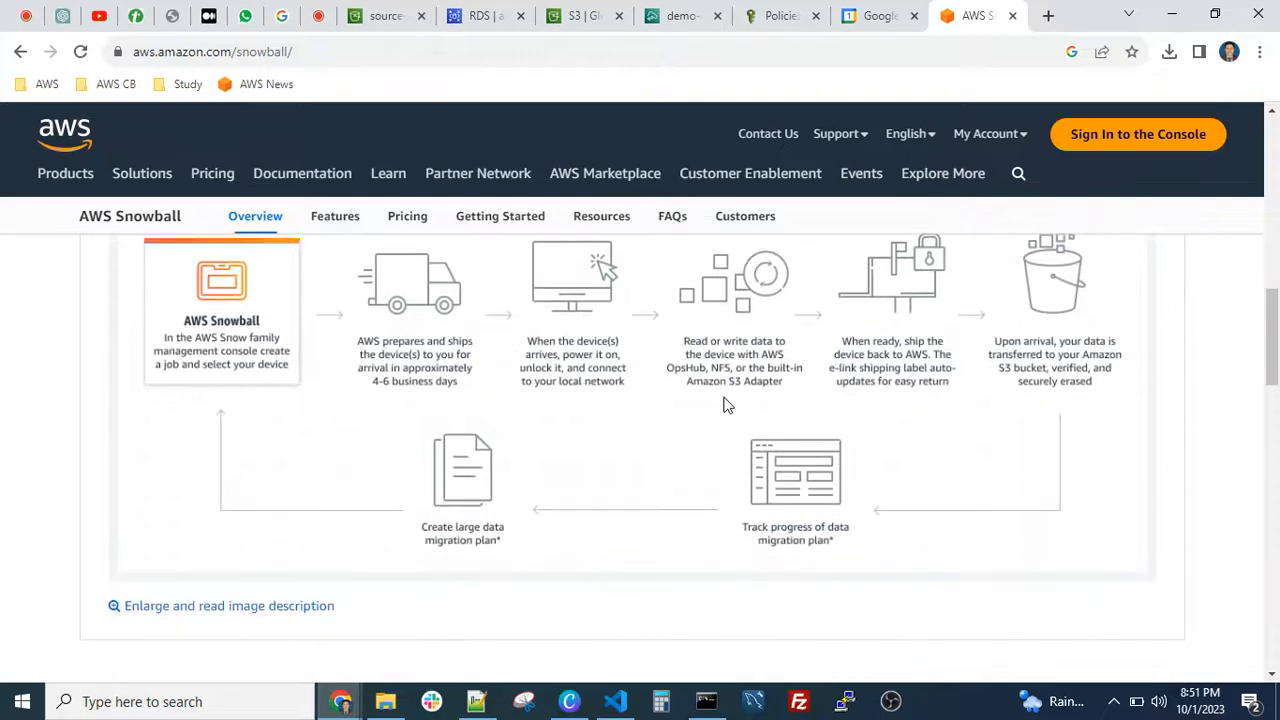
scroll(727, 404, down, 2)
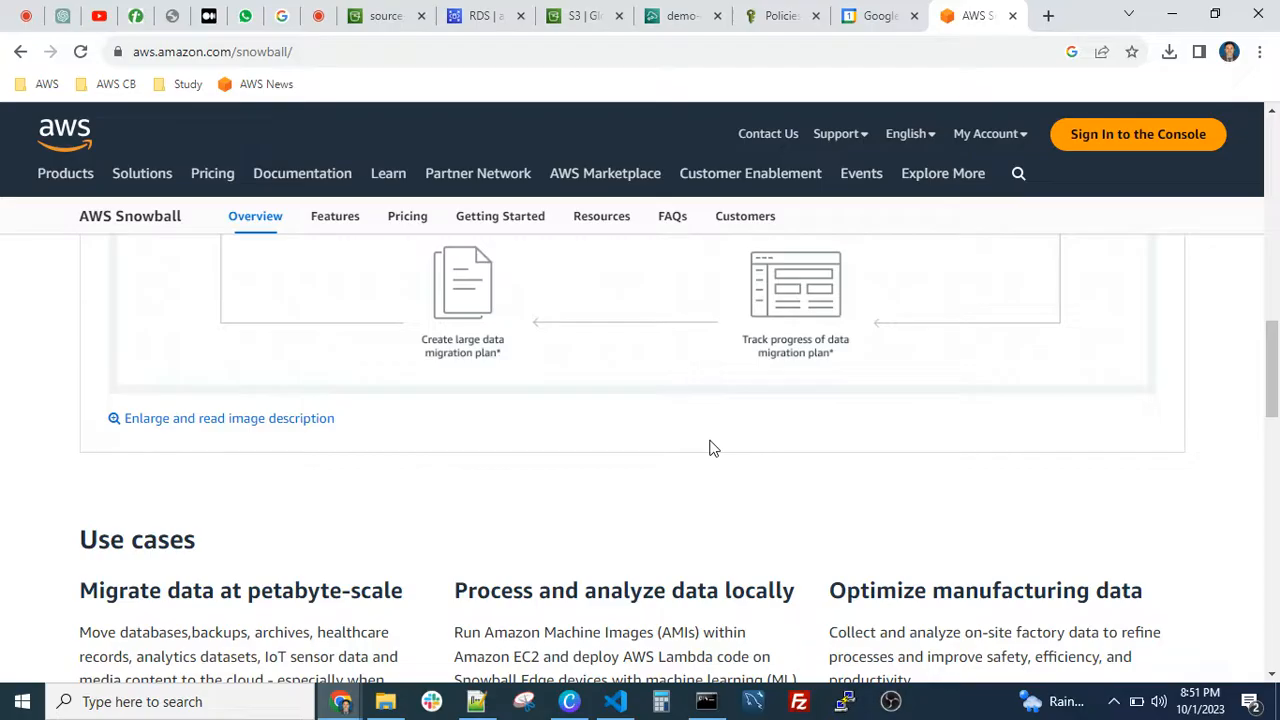
scroll(709, 448, up, 3)
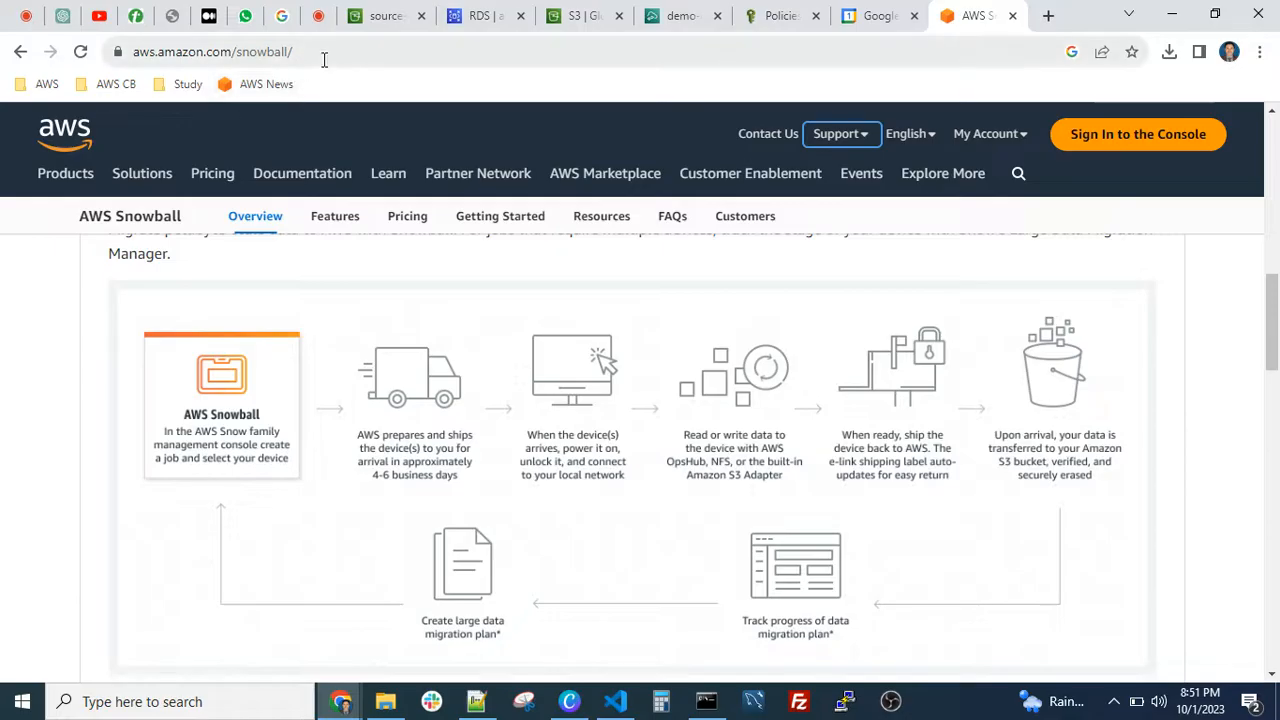
Browse the Google image results for aws snowball and preview the Channel Daily News picture of the AWS truck.
click(19, 52)
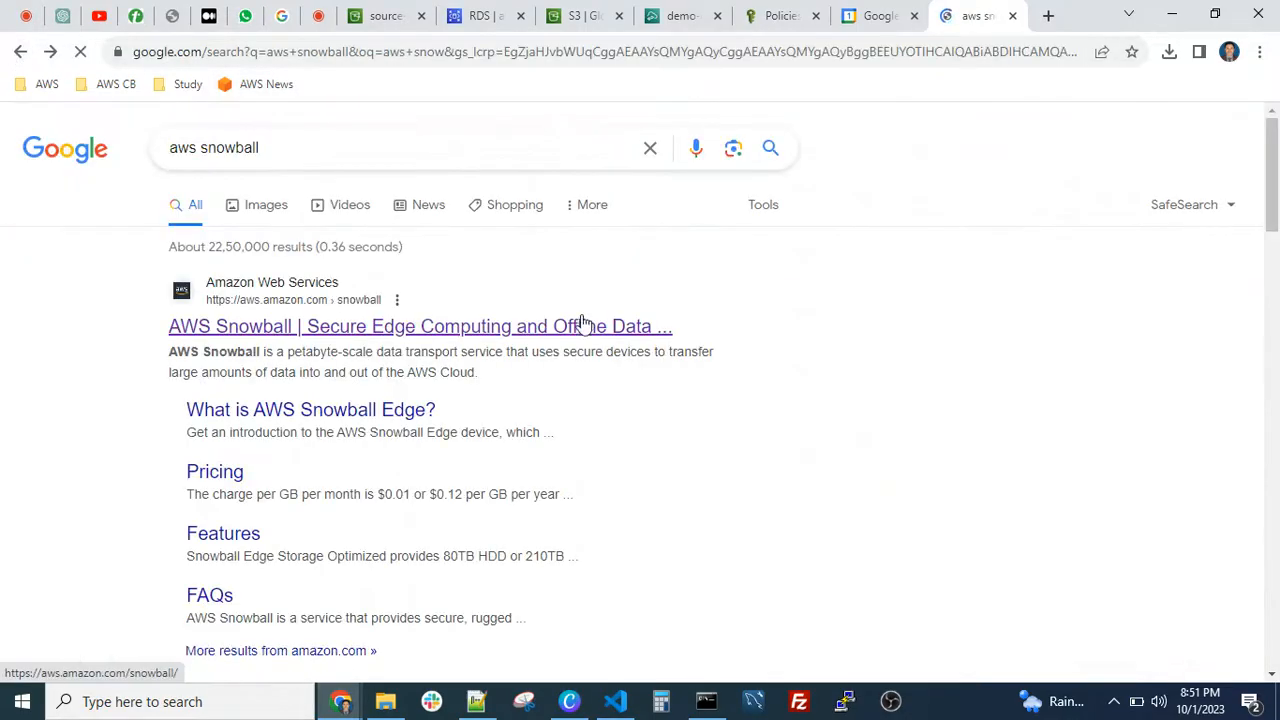
click(263, 220)
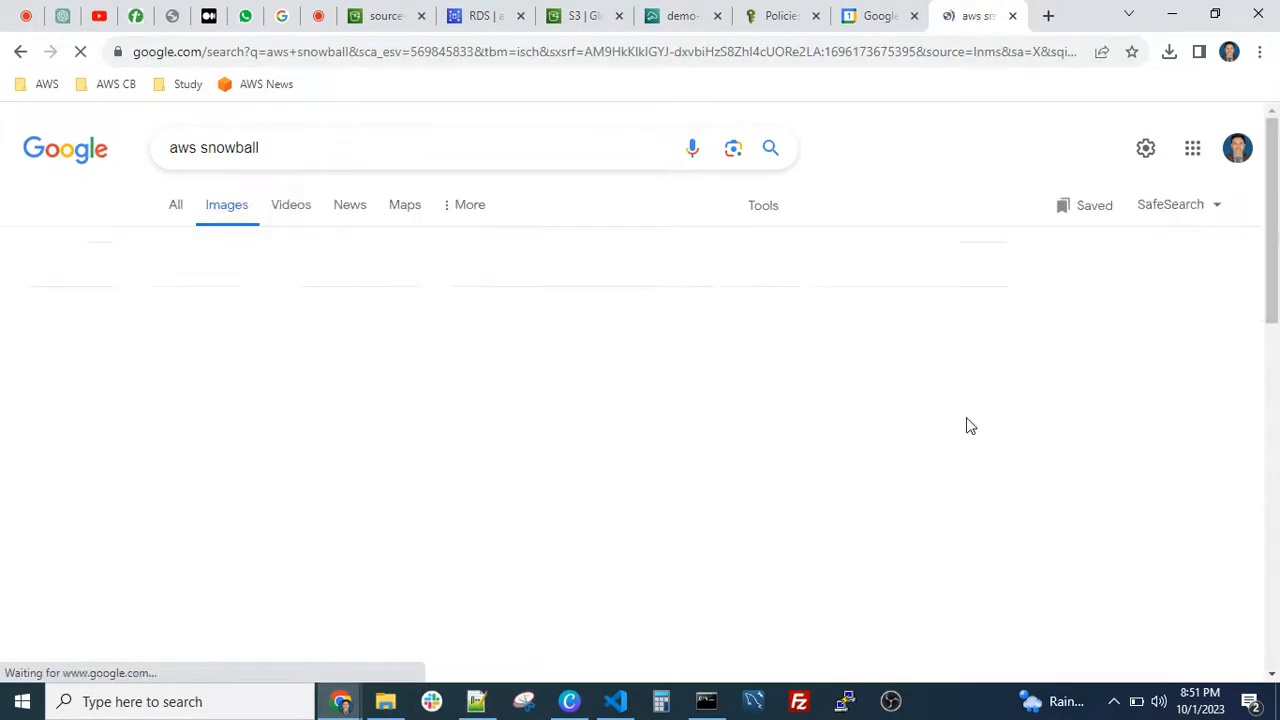
scroll(877, 438, down, 3)
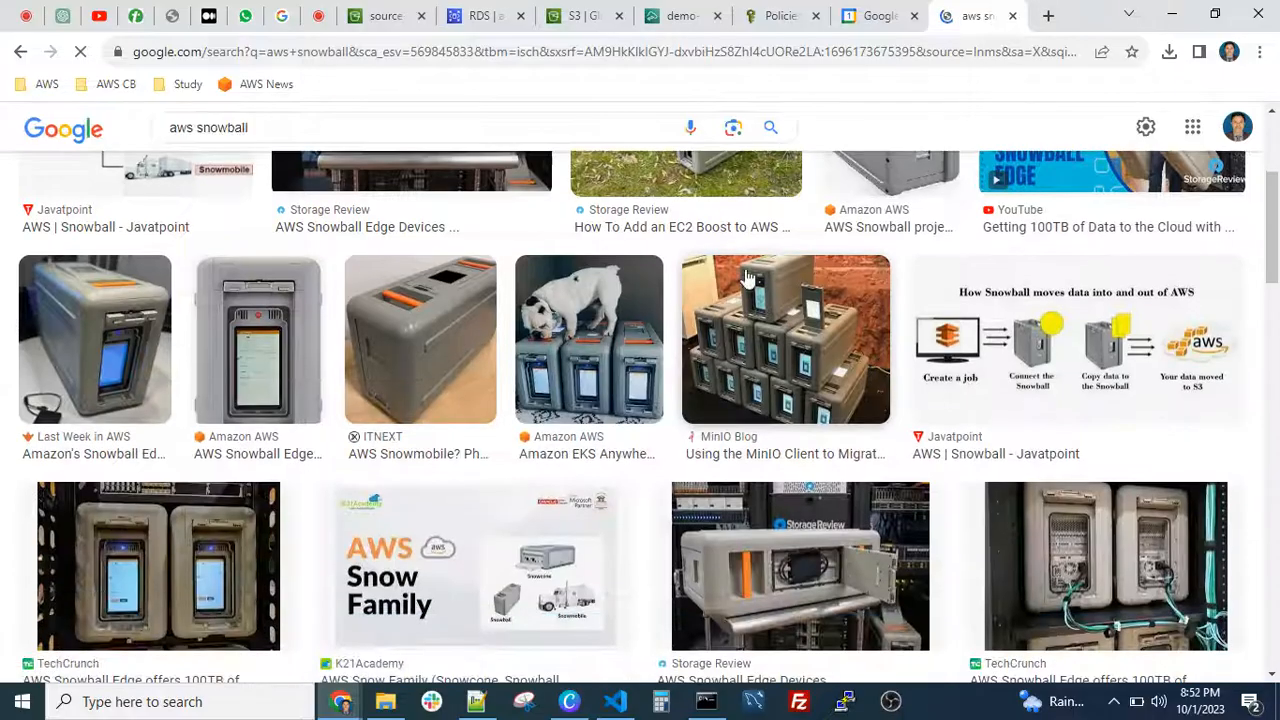
scroll(453, 334, down, 3)
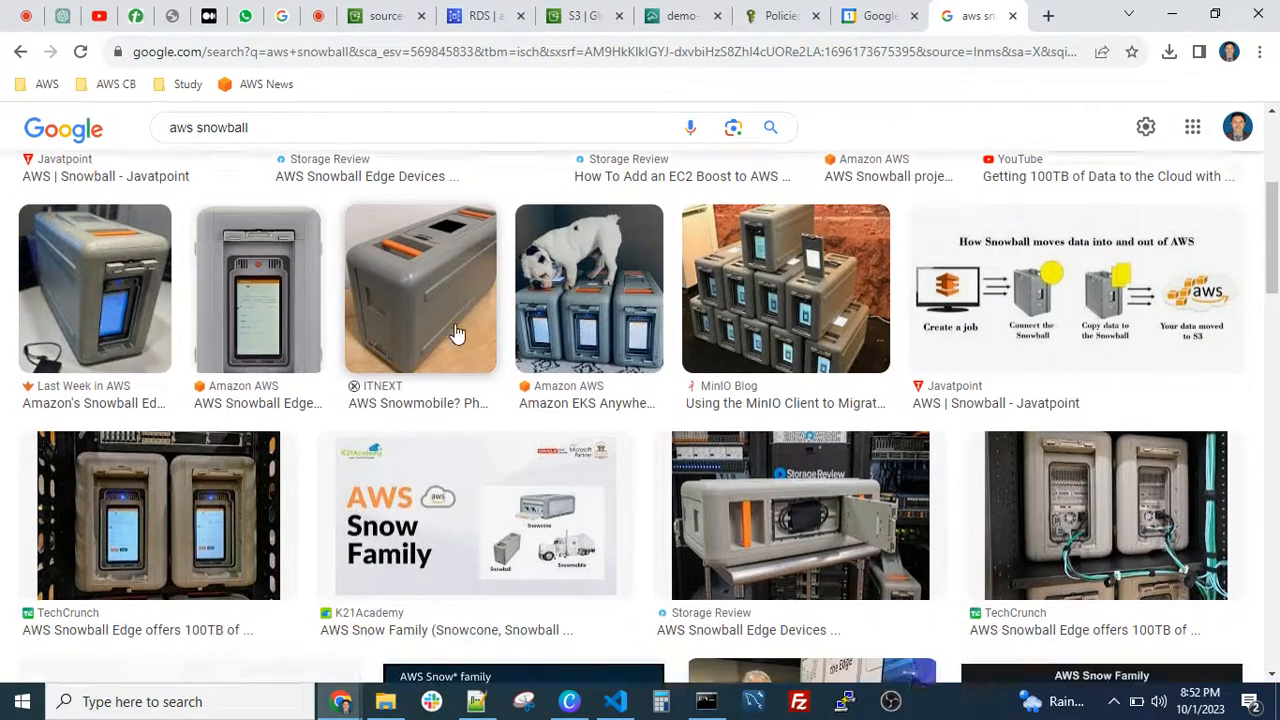
scroll(951, 380, down, 1)
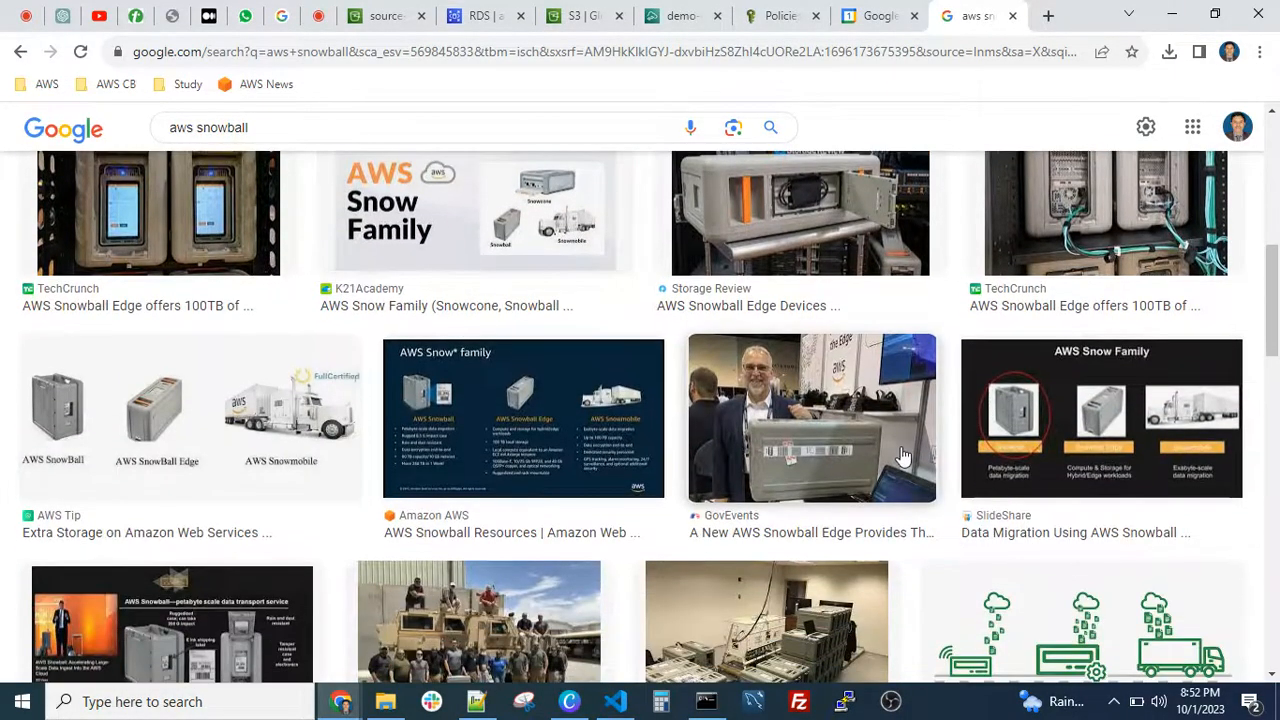
scroll(903, 451, down, 3)
scroll(893, 440, down, 5)
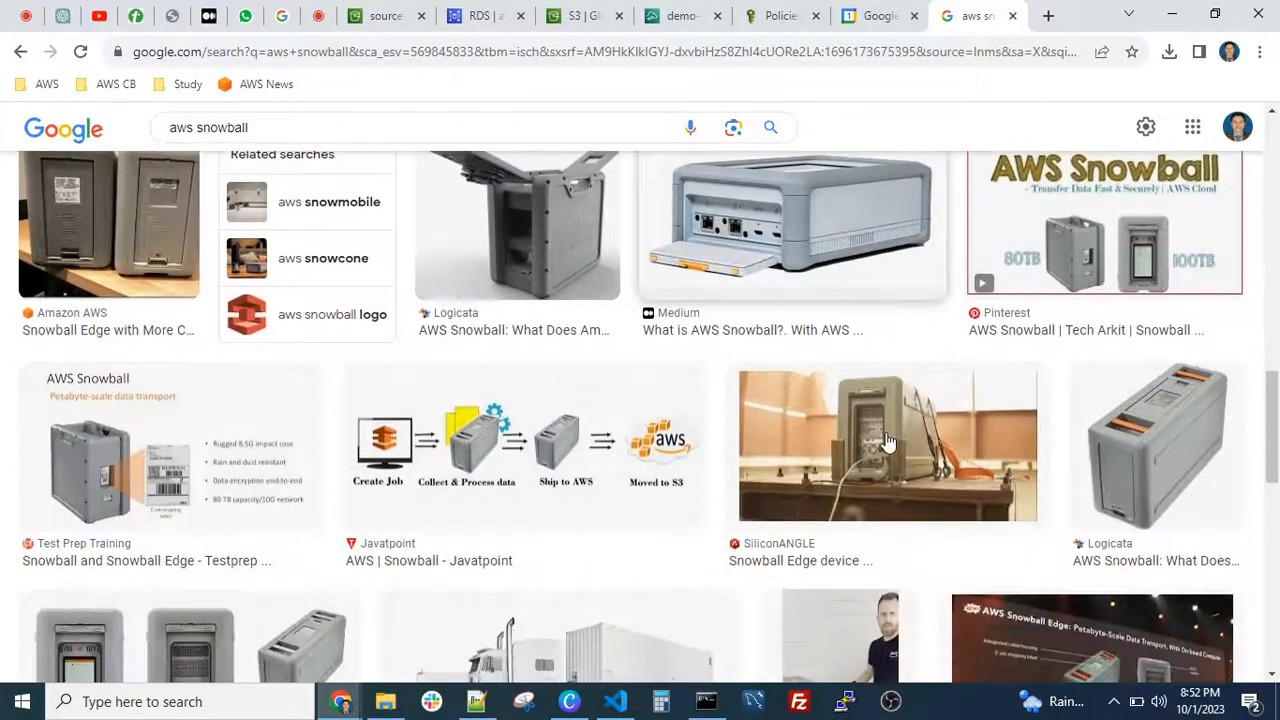
scroll(888, 441, down, 3)
scroll(888, 441, down, 3)
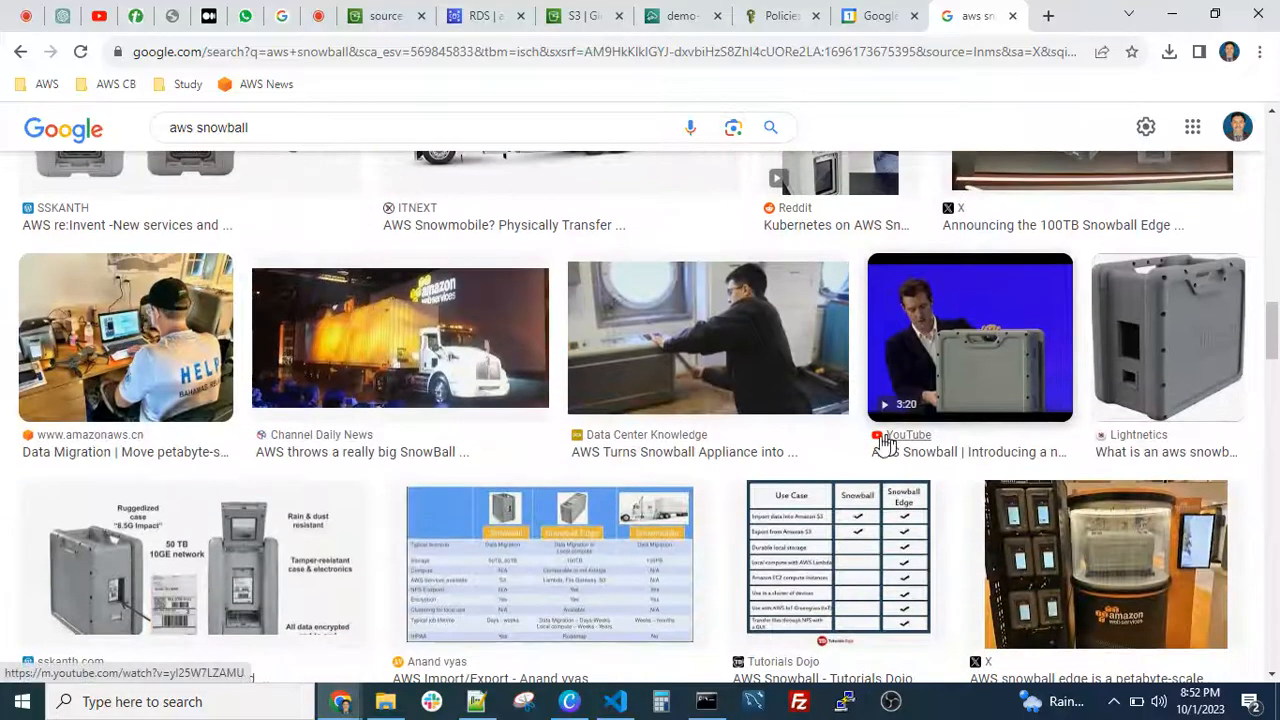
click(390, 345)
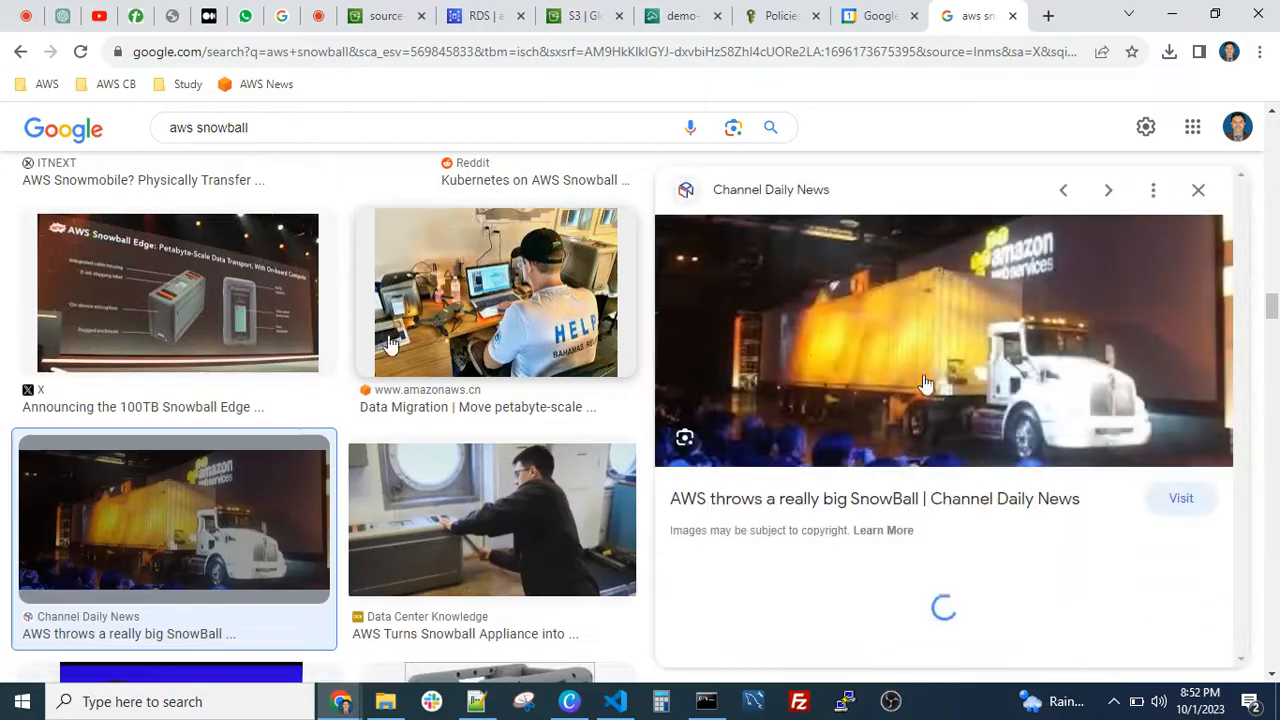
Close the Snowball search tab and return to DataSync to review the demo-data-sync task and display the task list.
click(1012, 16)
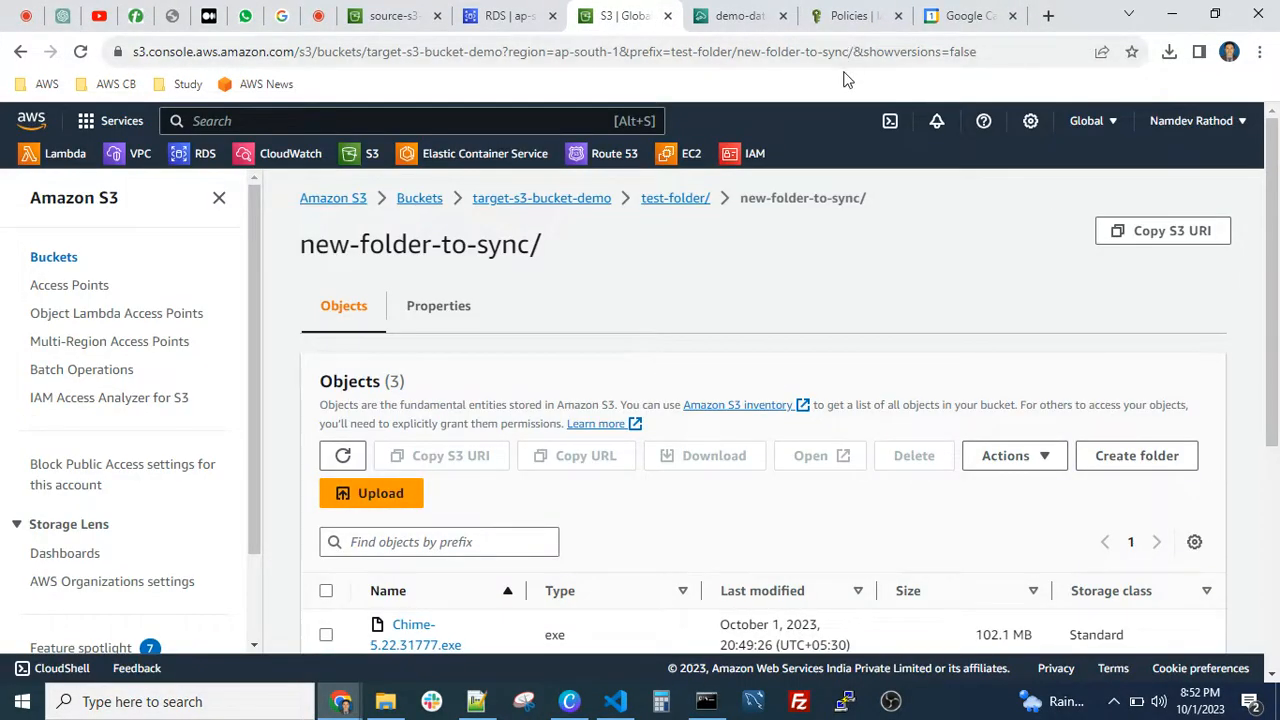
click(503, 16)
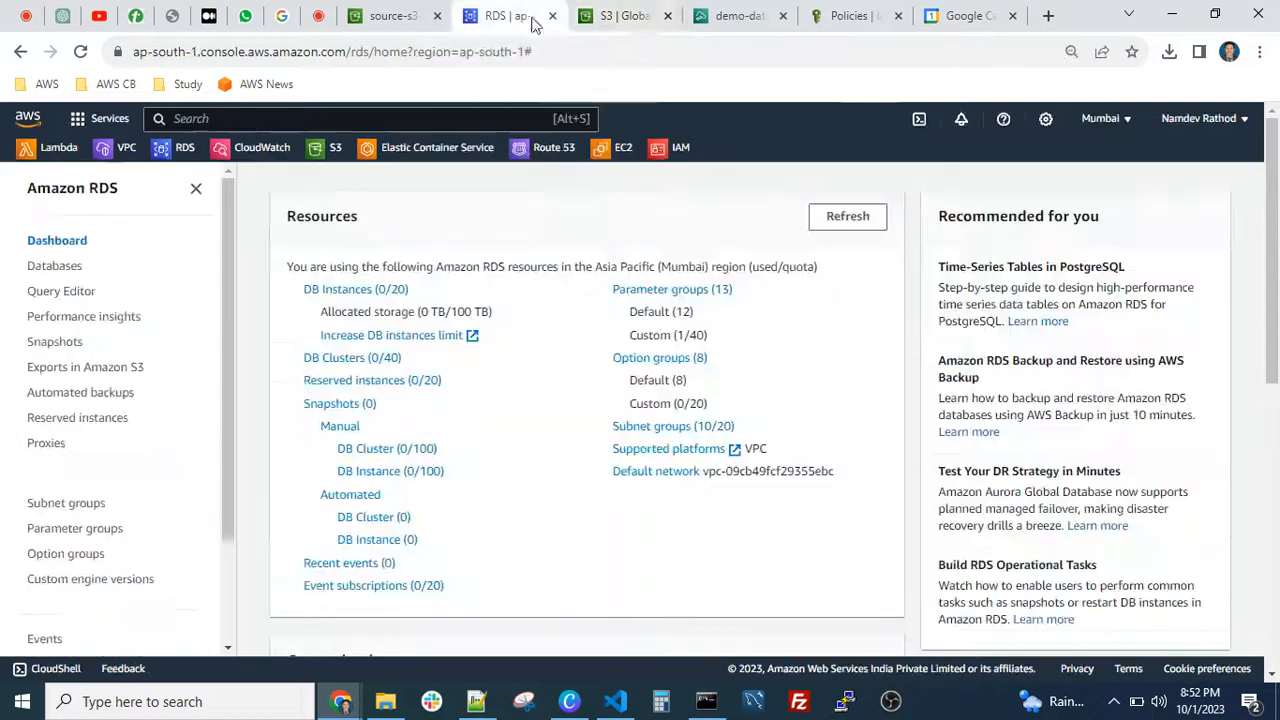
click(740, 16)
scroll(728, 462, down, 2)
scroll(728, 462, up, 3)
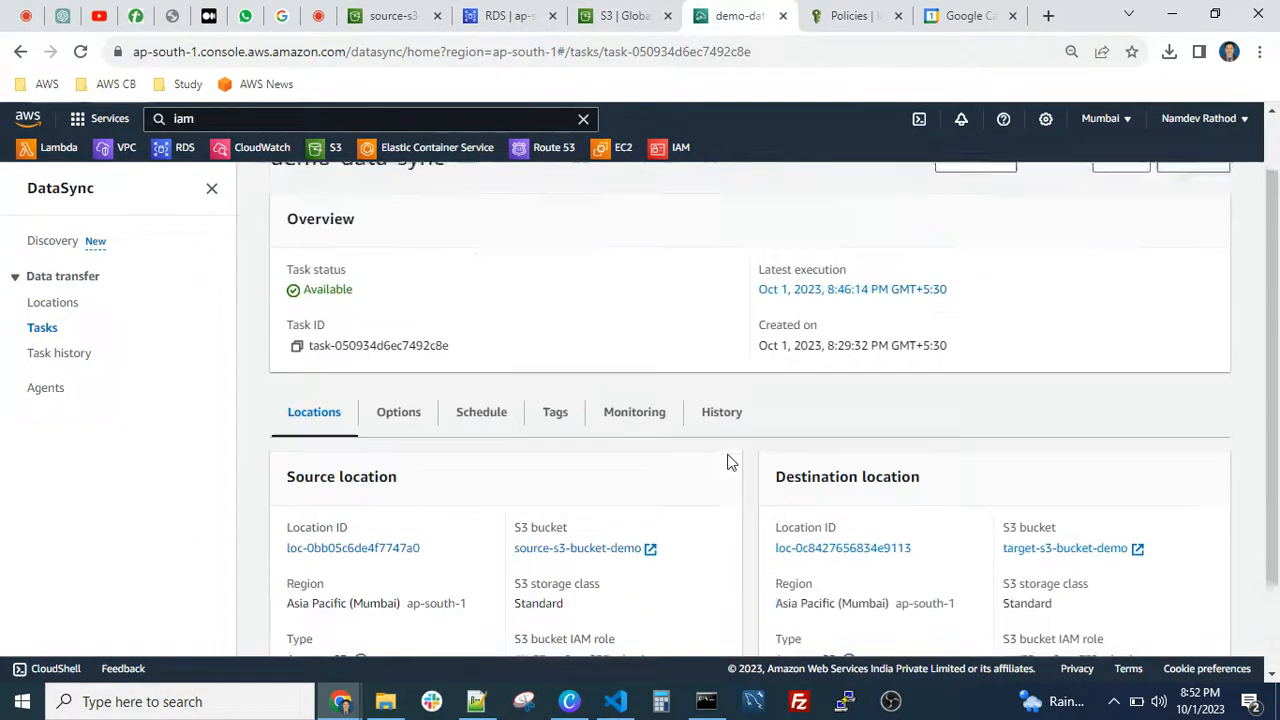
click(360, 191)
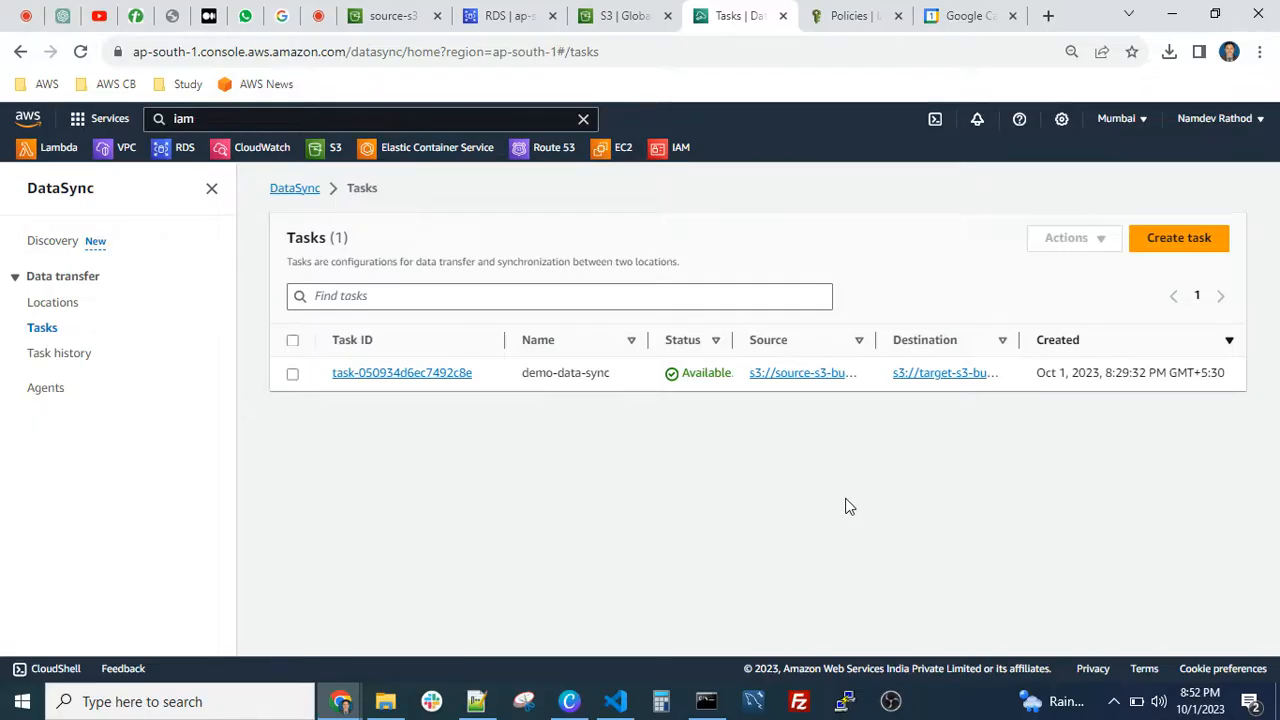
click(26, 15)
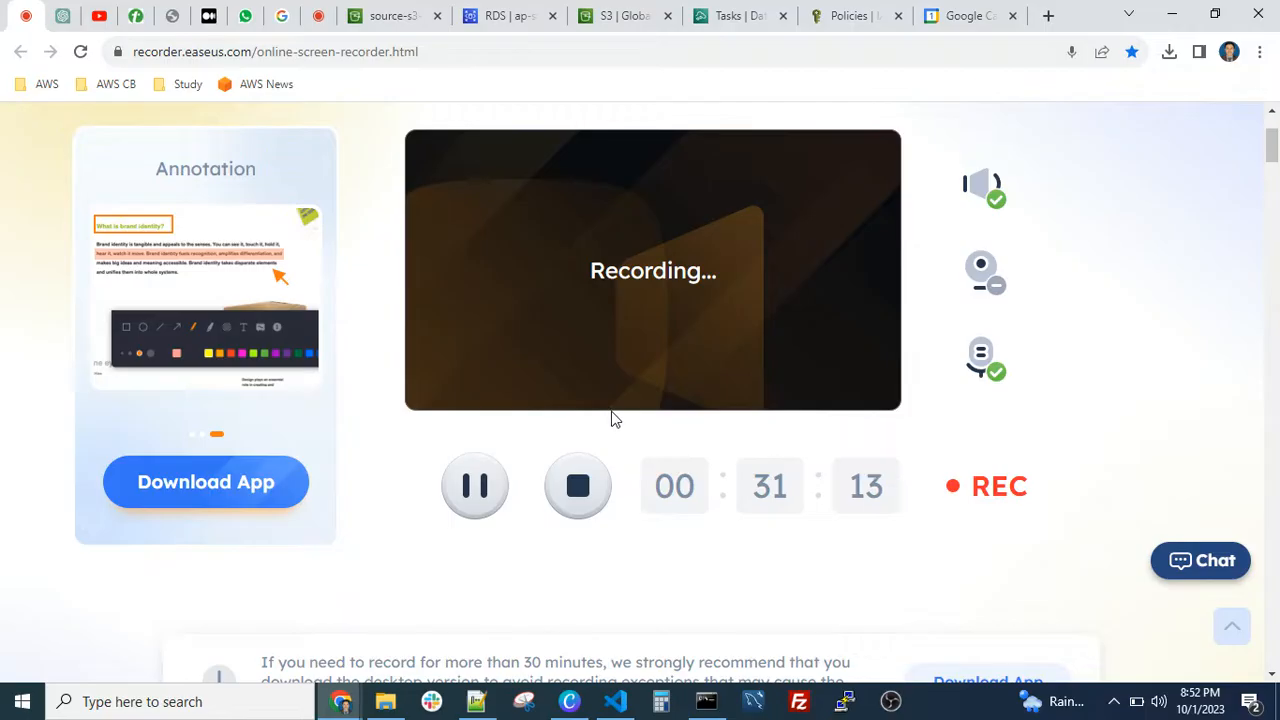